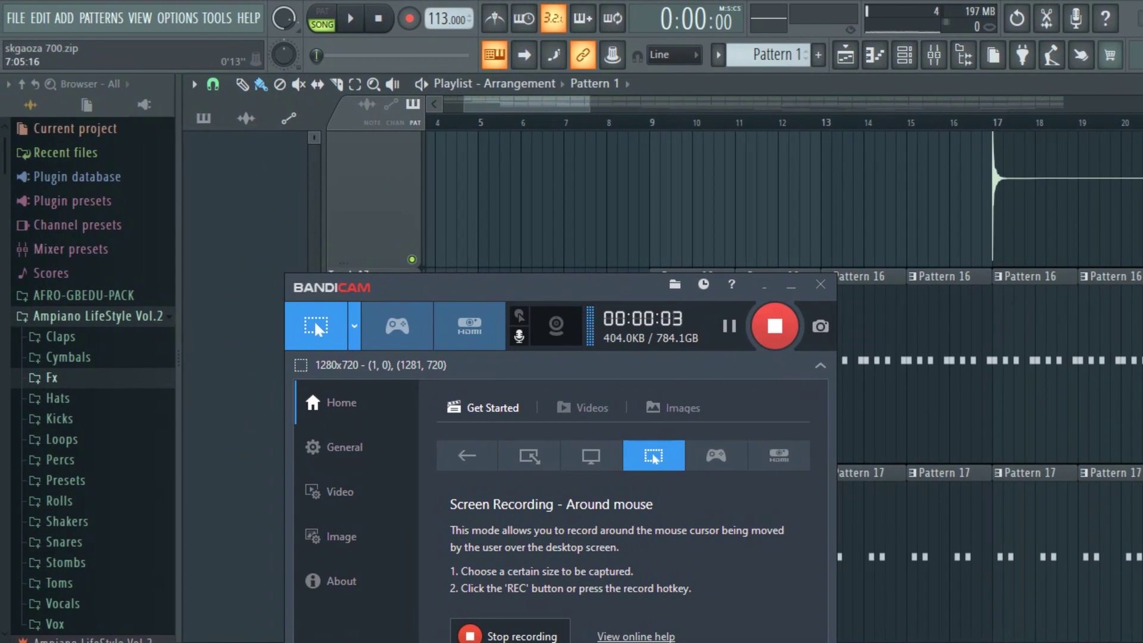
Step: Switch to FL Studio and open the Claps folder of the Ampiano LifeStyle Vol.2 pack in the sample browser
key(alt+Tab)
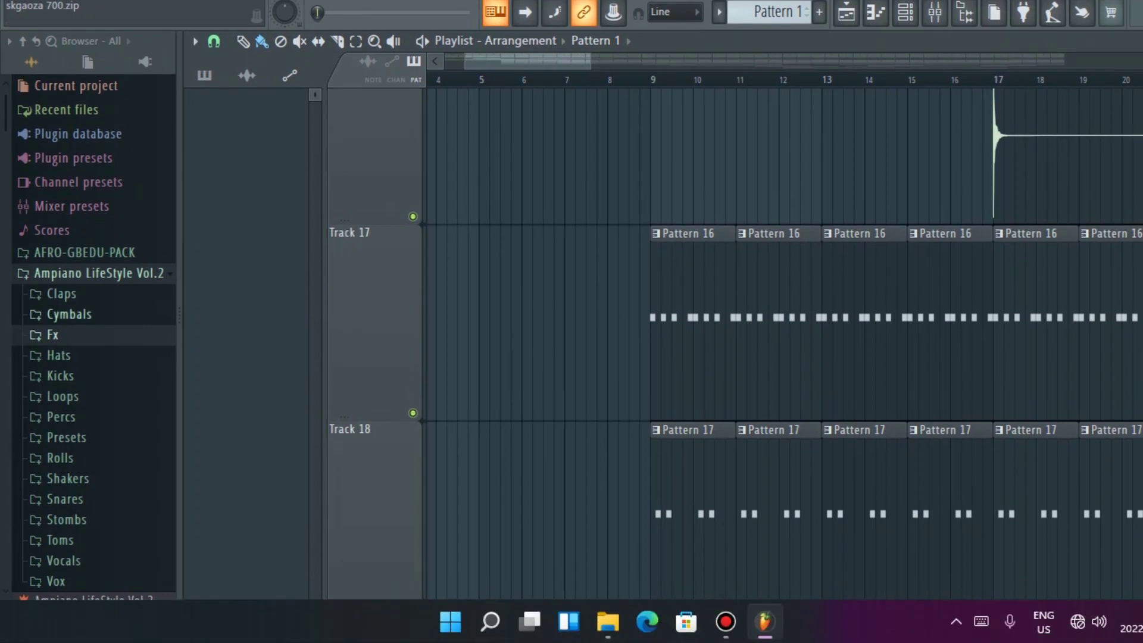
scroll(94, 337, down, 3)
scroll(94, 336, up, 2)
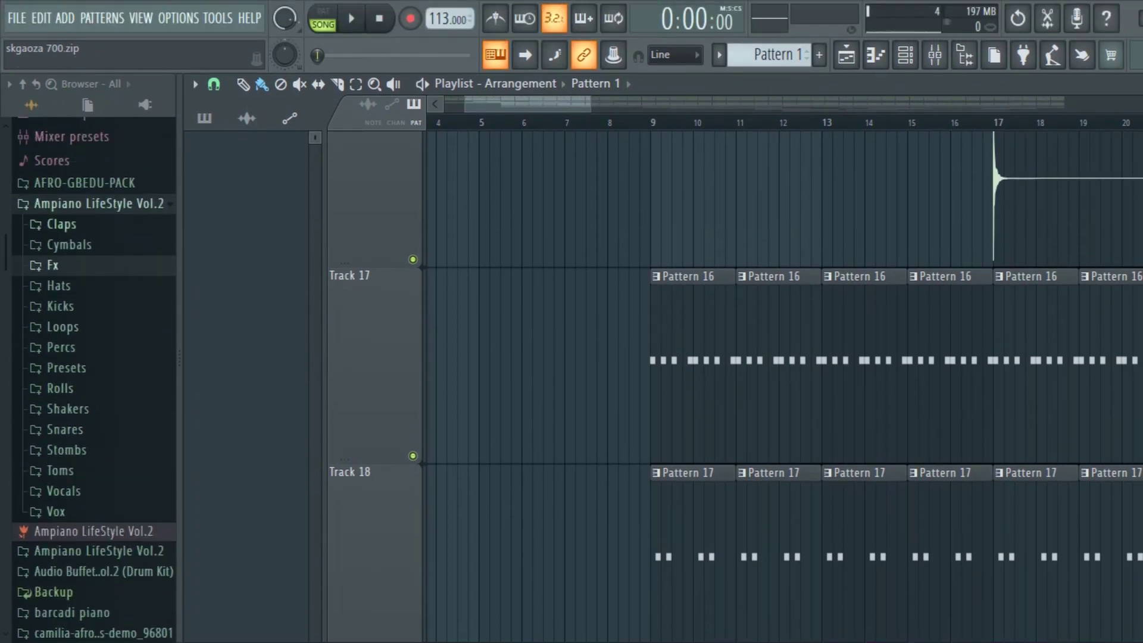
click(61, 224)
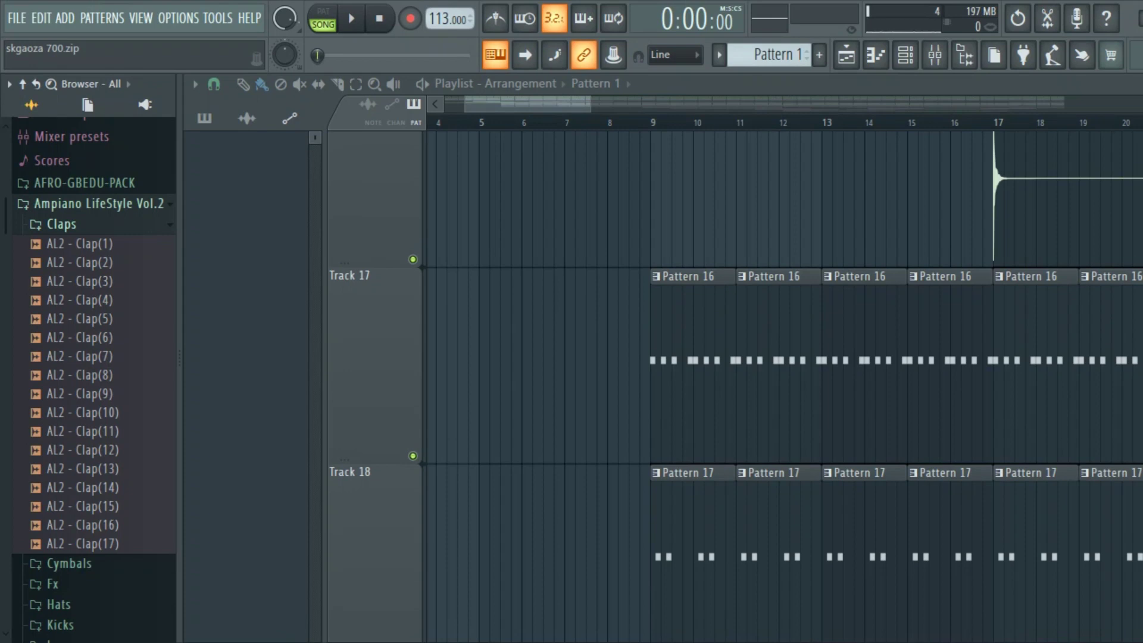
click(62, 207)
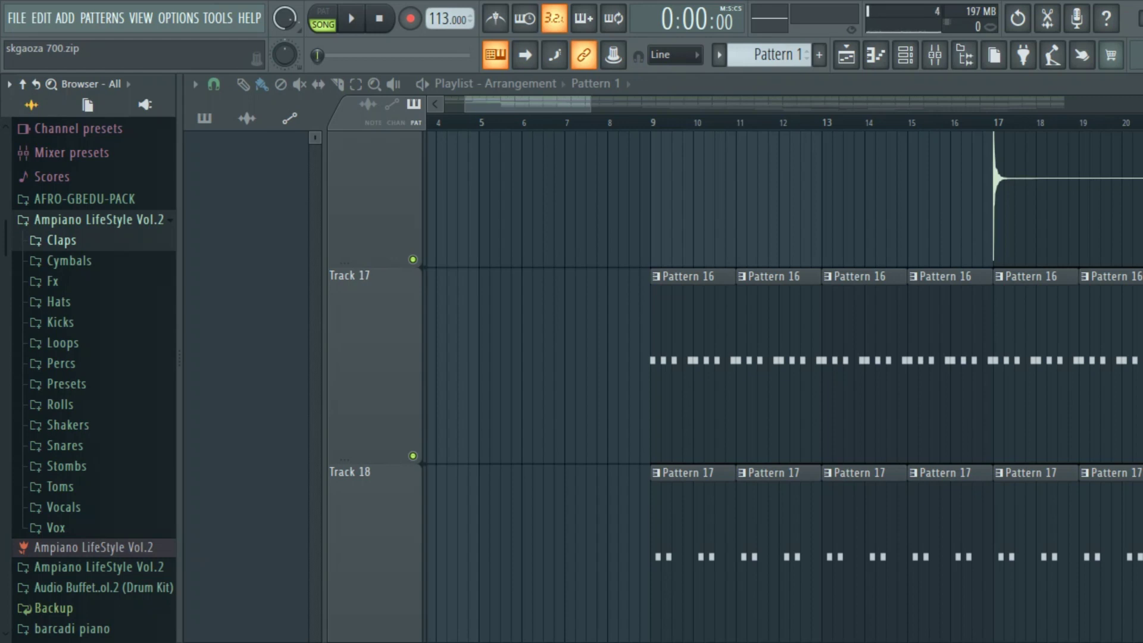
click(62, 240)
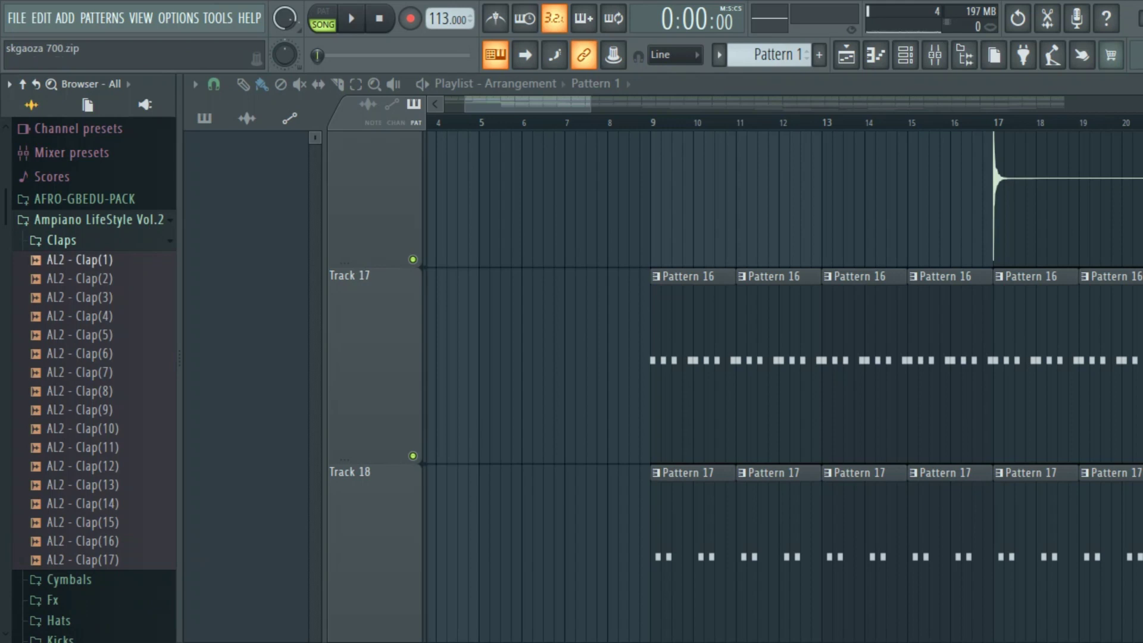
Step: Preview the clap samples in the Claps folder one after another, down to AL2 - Clap(17)
key(Down)
key(Down)
key(Down)
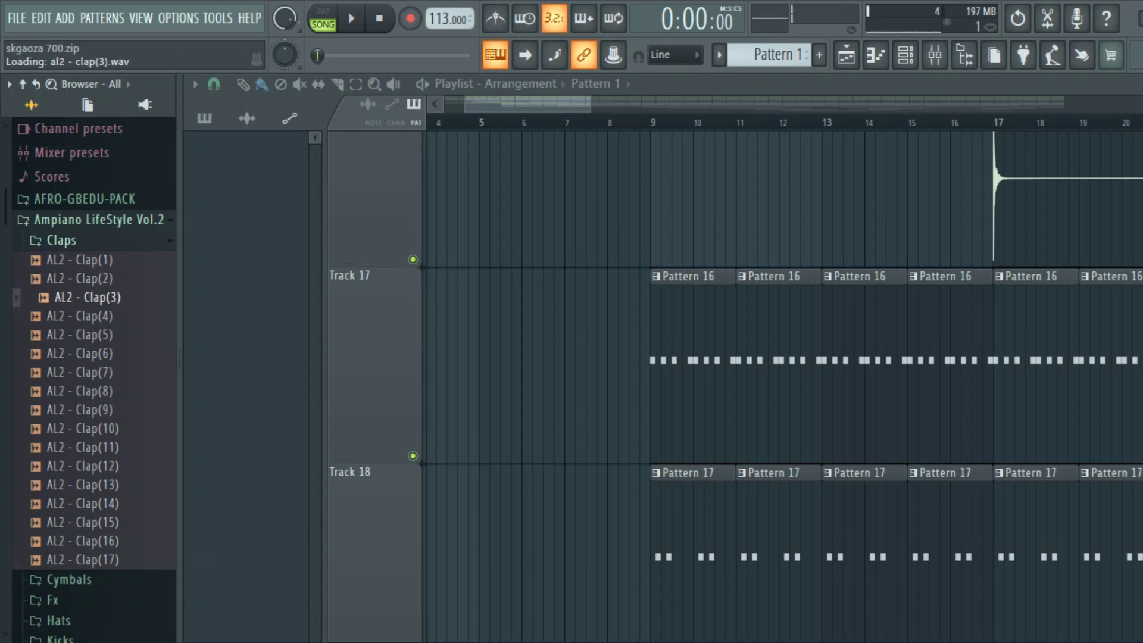
key(Down)
key(Down)
key(Down)
key(Down)
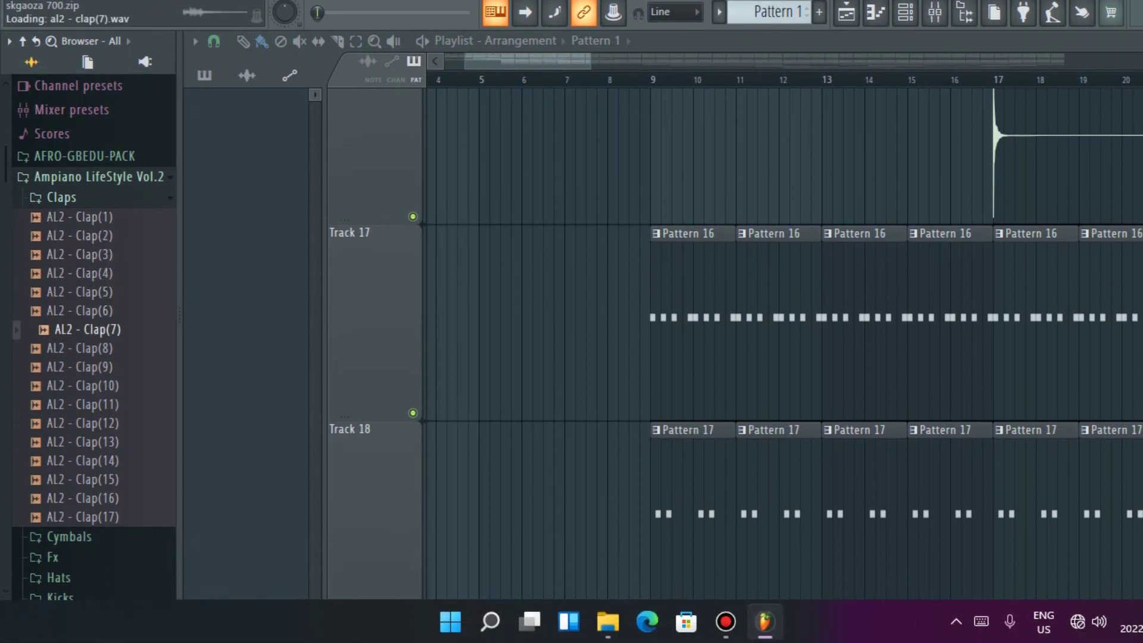
key(Down)
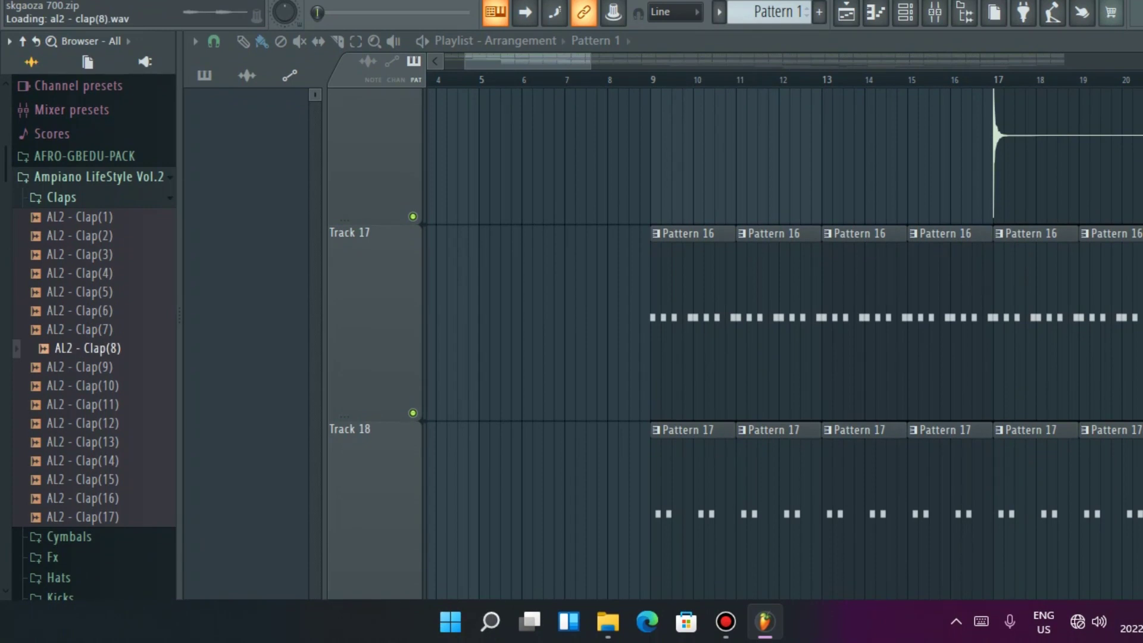
key(Up)
key(Down)
key(Down)
key(Down)
key(Down)
key(Down)
key(Down)
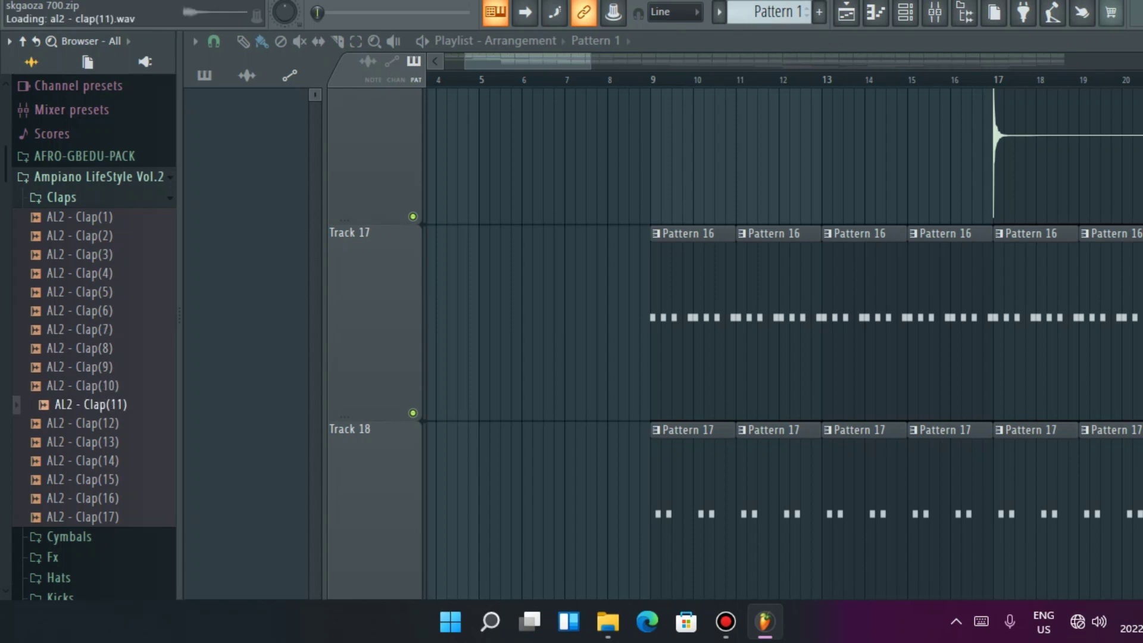
key(Down)
key(Down)
key(Down)
key(Down)
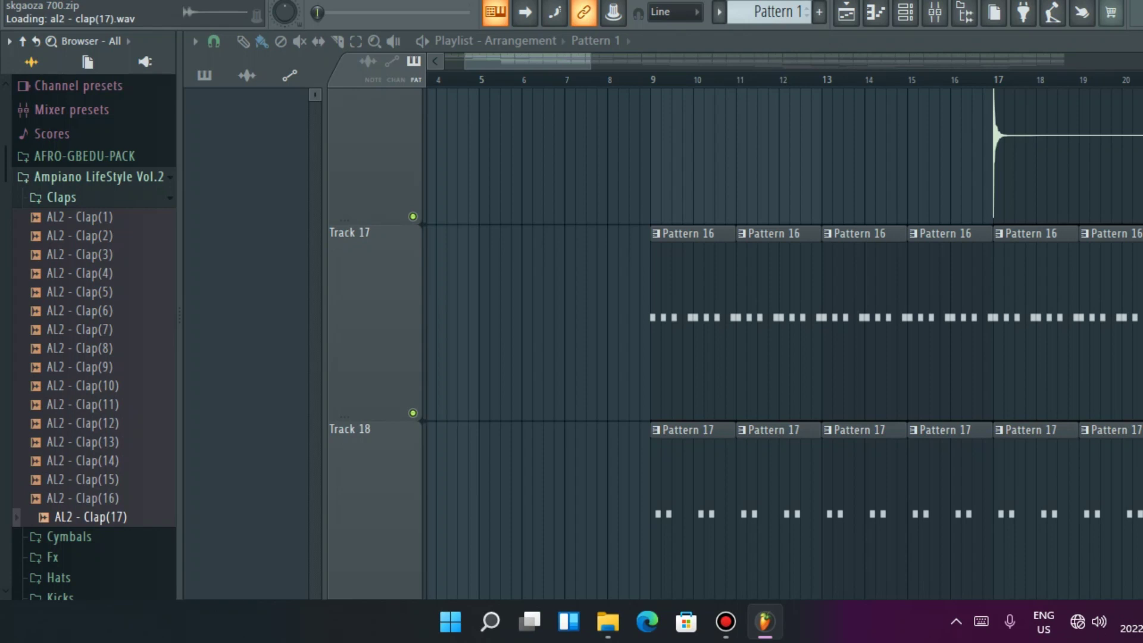
Step: Collapse the Claps folder, open Cymbals, and preview its samples one after another, down to AL2 - Cymbal(21)
key(Left)
key(Down)
key(Right)
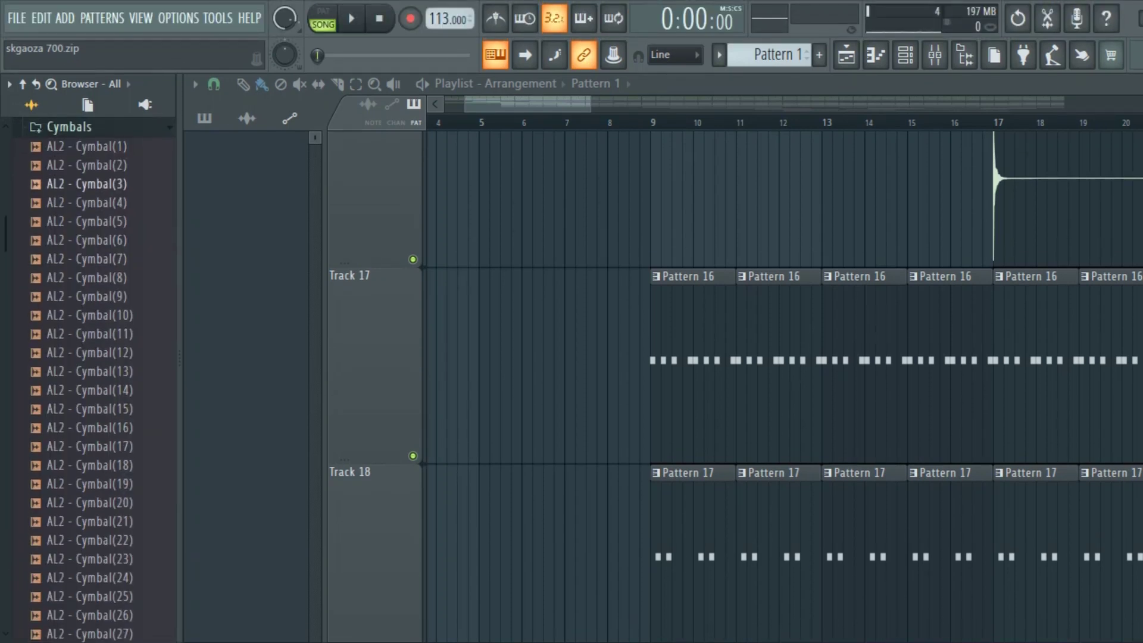
key(Down)
key(Down)
key(Down)
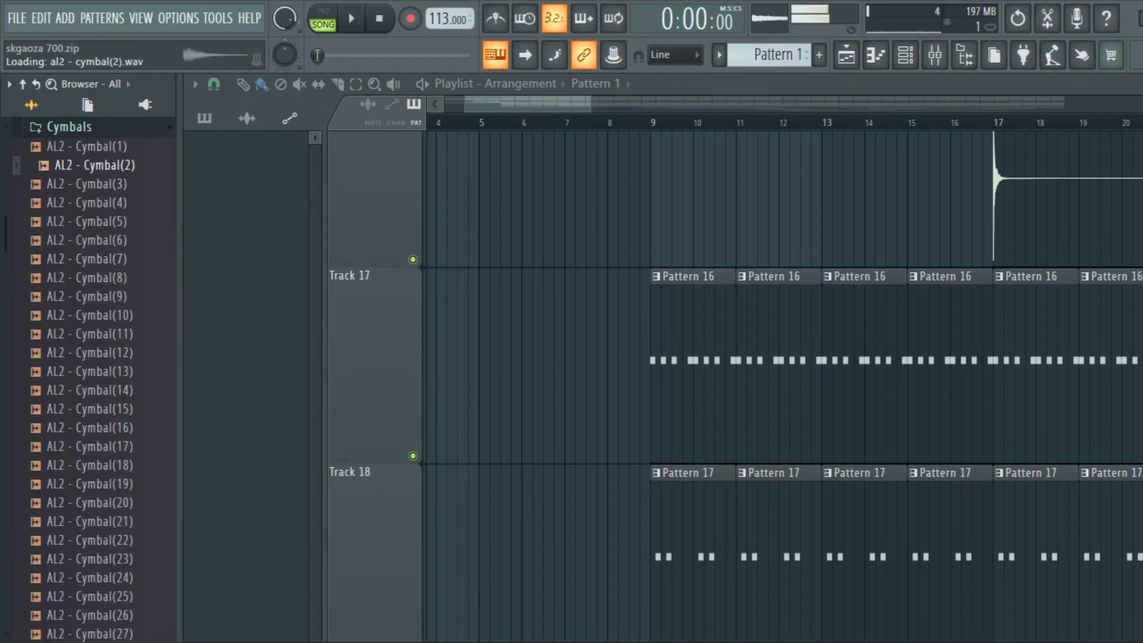
key(Down)
key(Down)
key(Down)
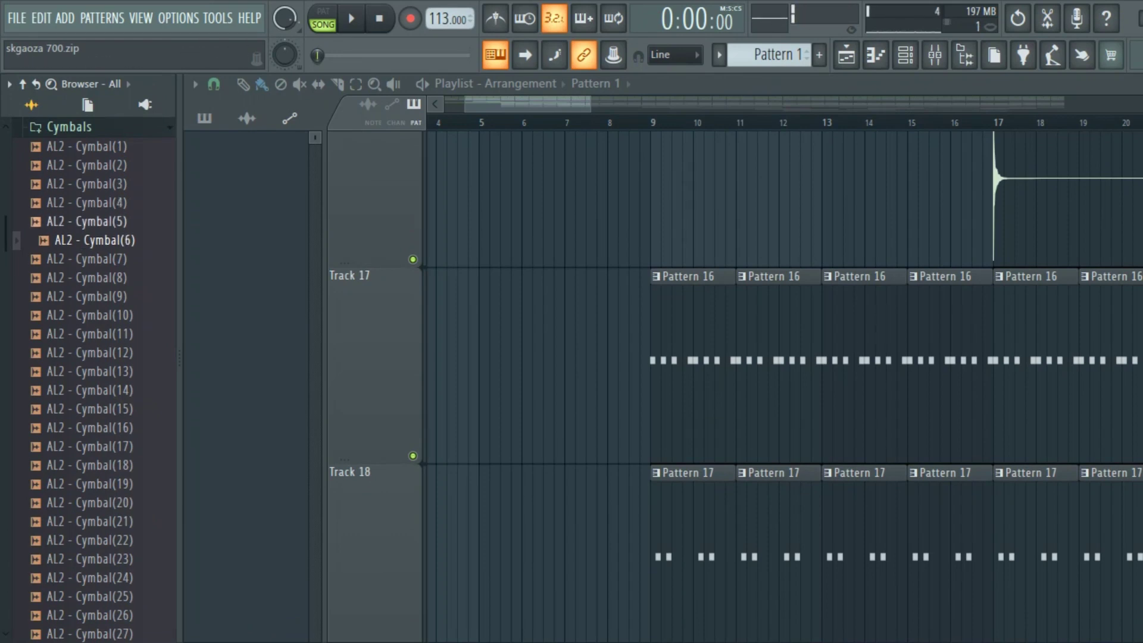
key(Down)
key(Down)
key(Down)
key(Down)
key(Down)
key(Down)
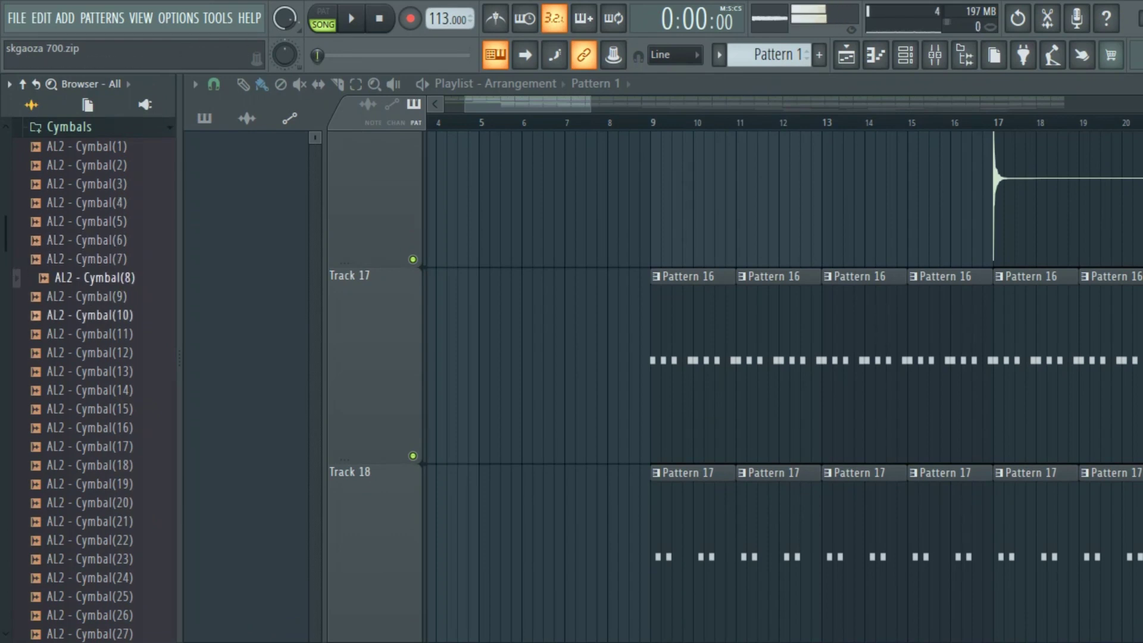
key(Down)
key(Down)
key(Down)
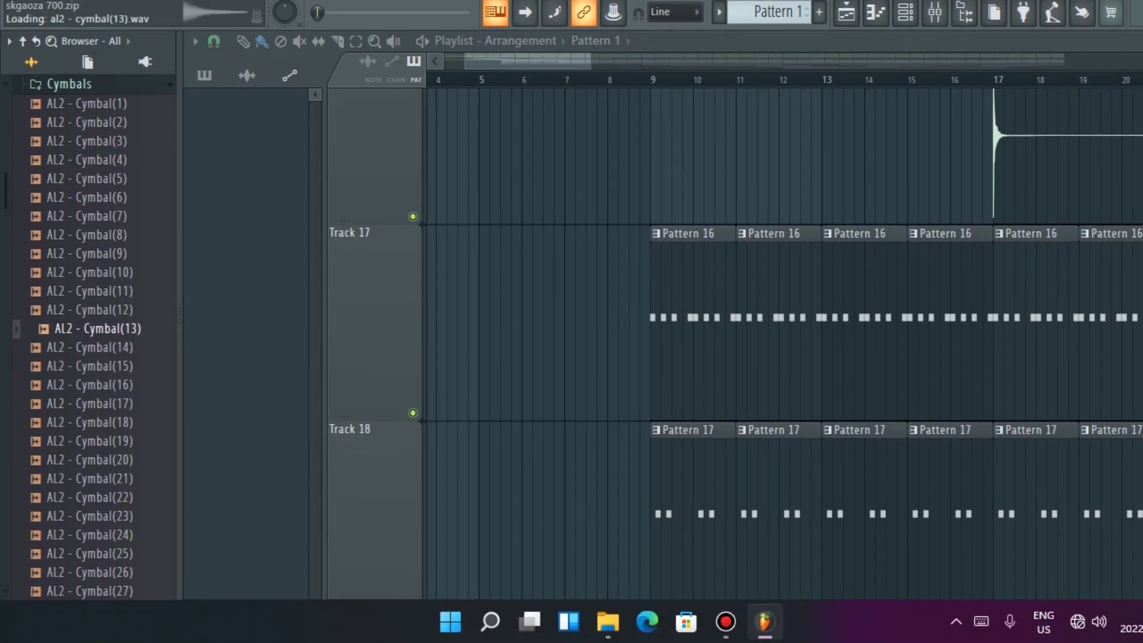
key(Down)
key(Down)
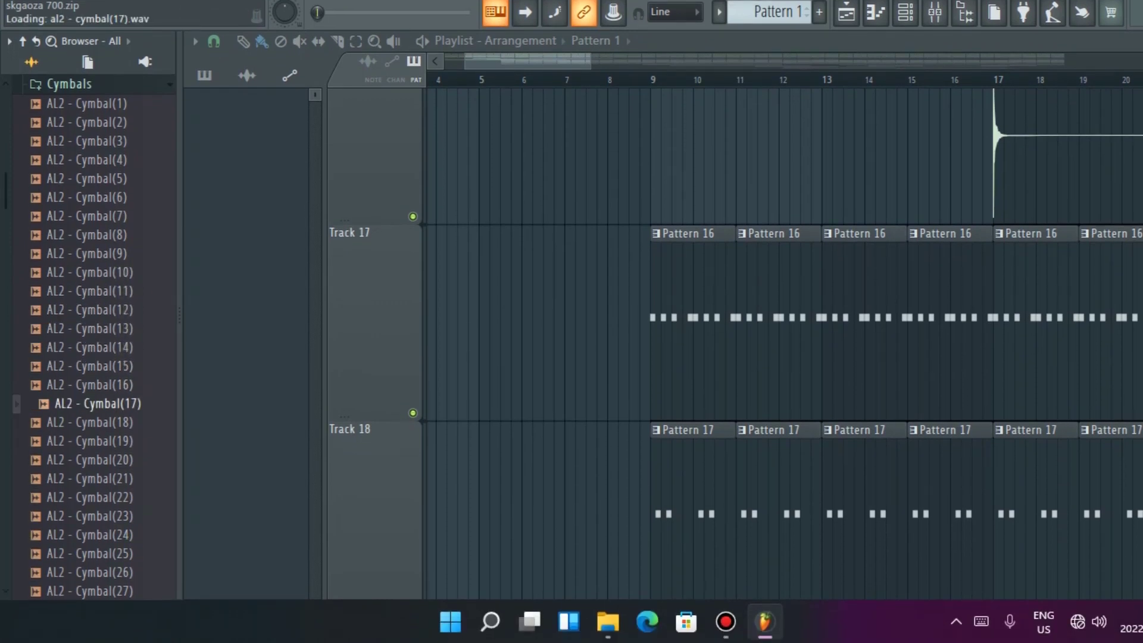
key(Down)
key(Down)
key(Down)
key(Down)
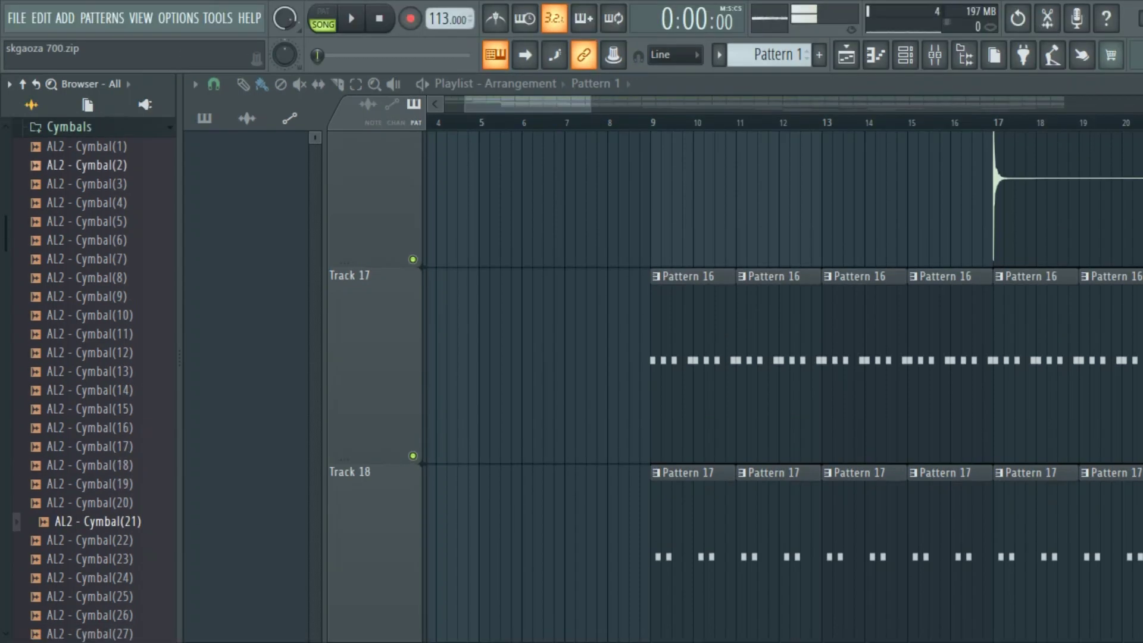
Step: Collapse the Cymbals folder, open Fx, and preview its samples one after another, down to AL2 - Fx(10)
click(70, 84)
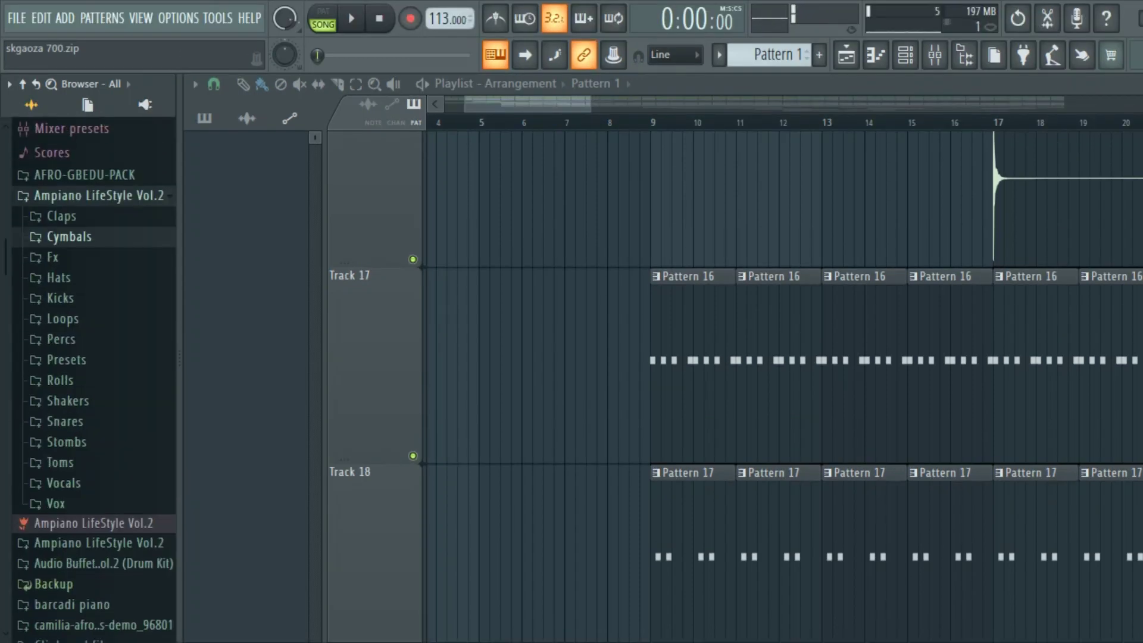
key(Down)
key(Right)
key(Down)
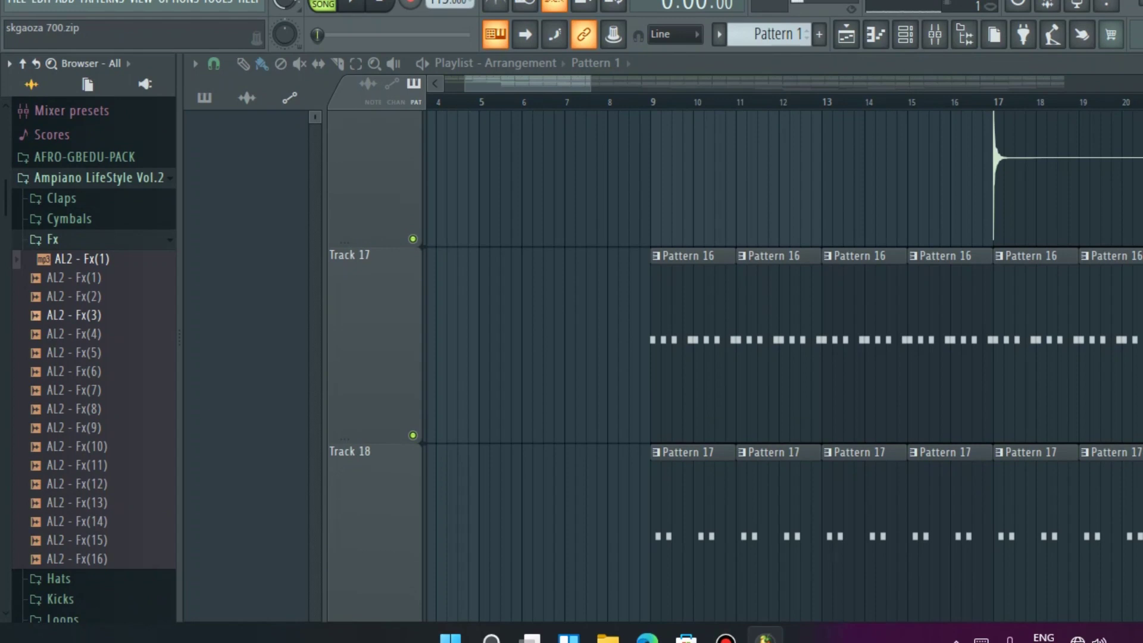
key(Down)
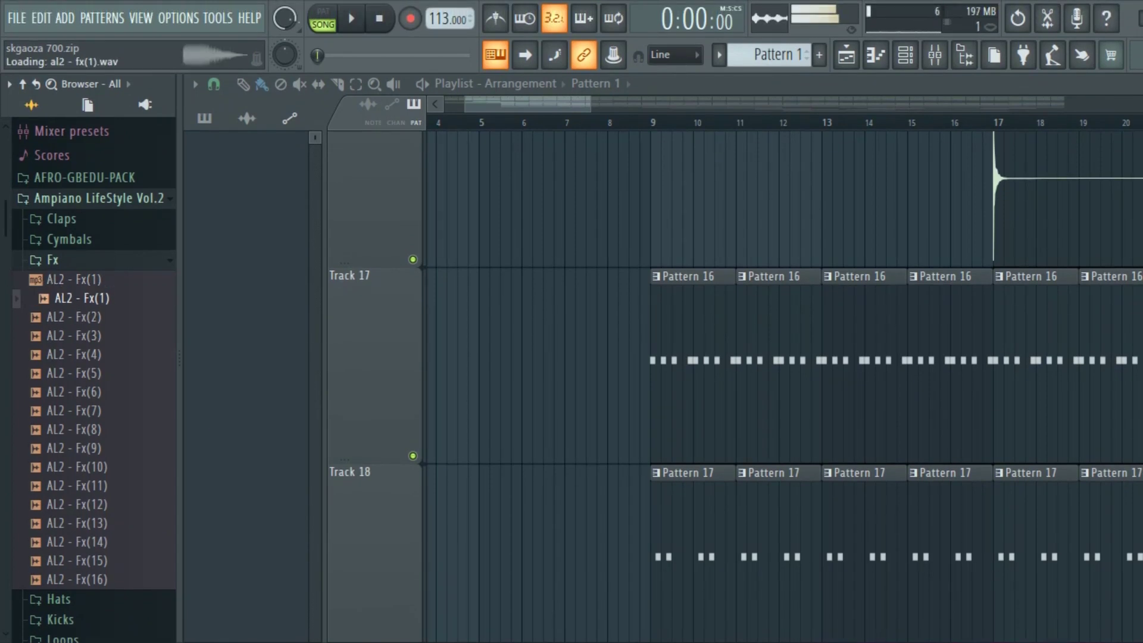
key(Down)
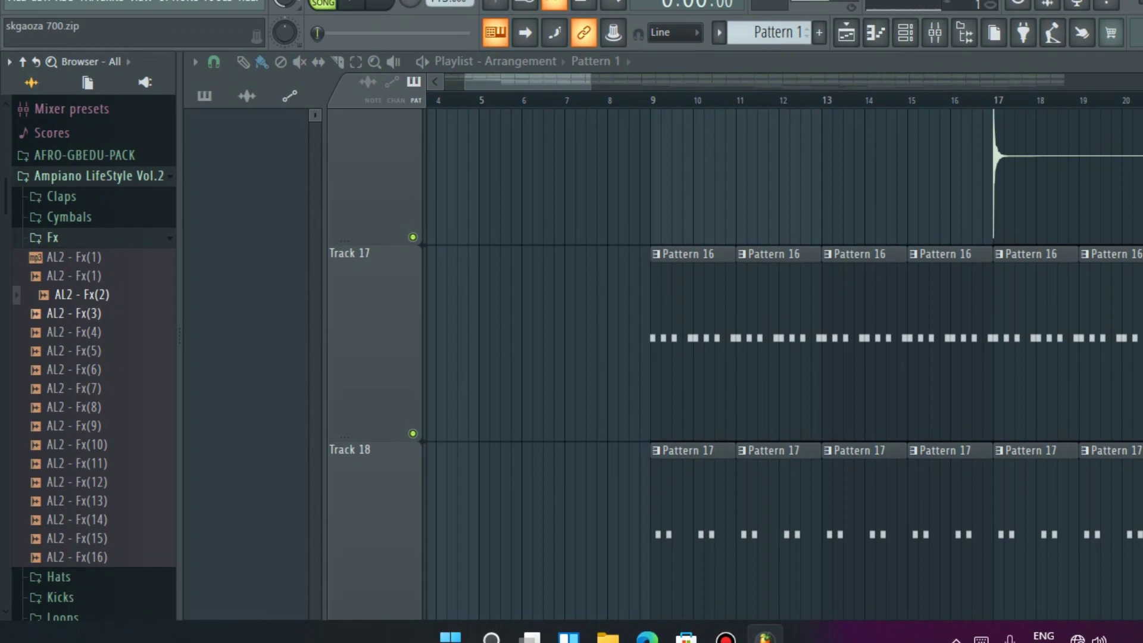
key(Down)
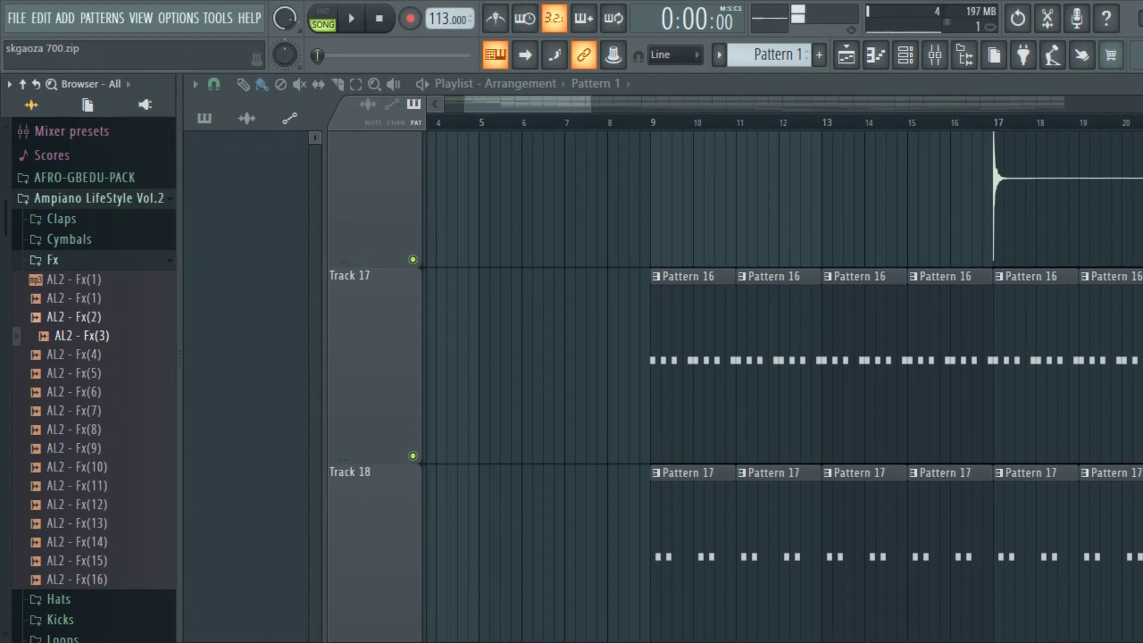
key(Down)
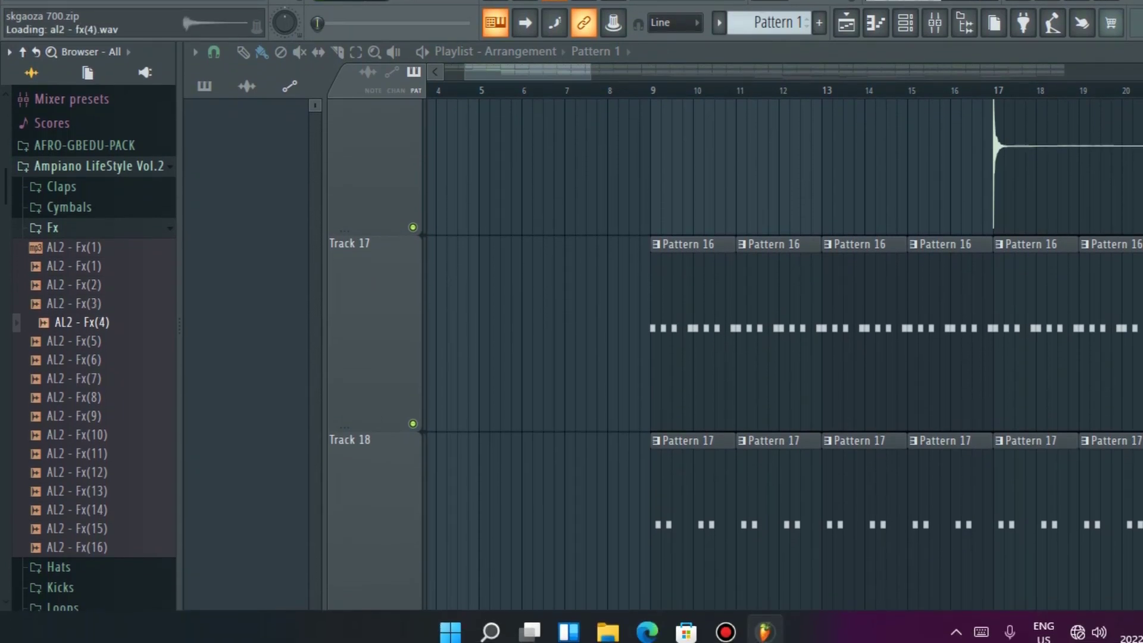
key(Down)
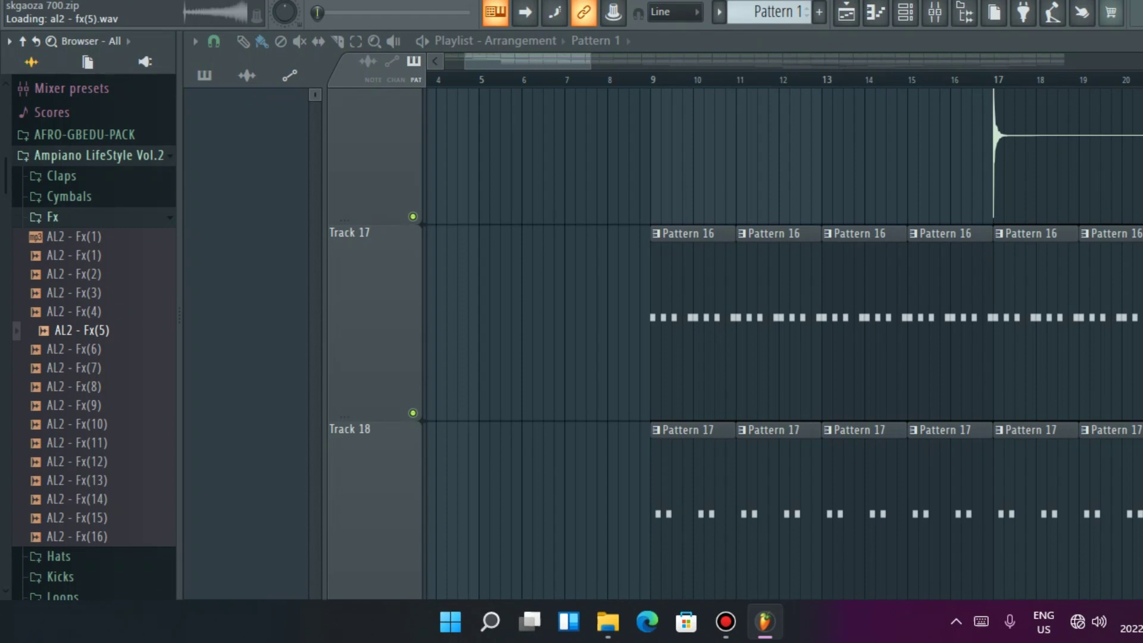
key(Down)
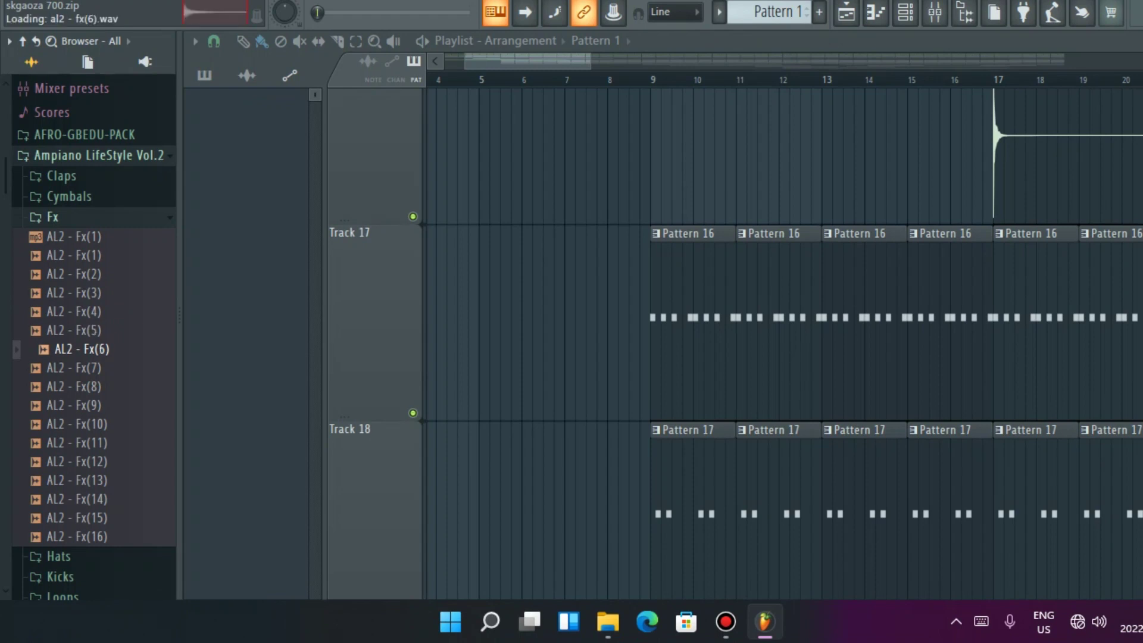
key(Down)
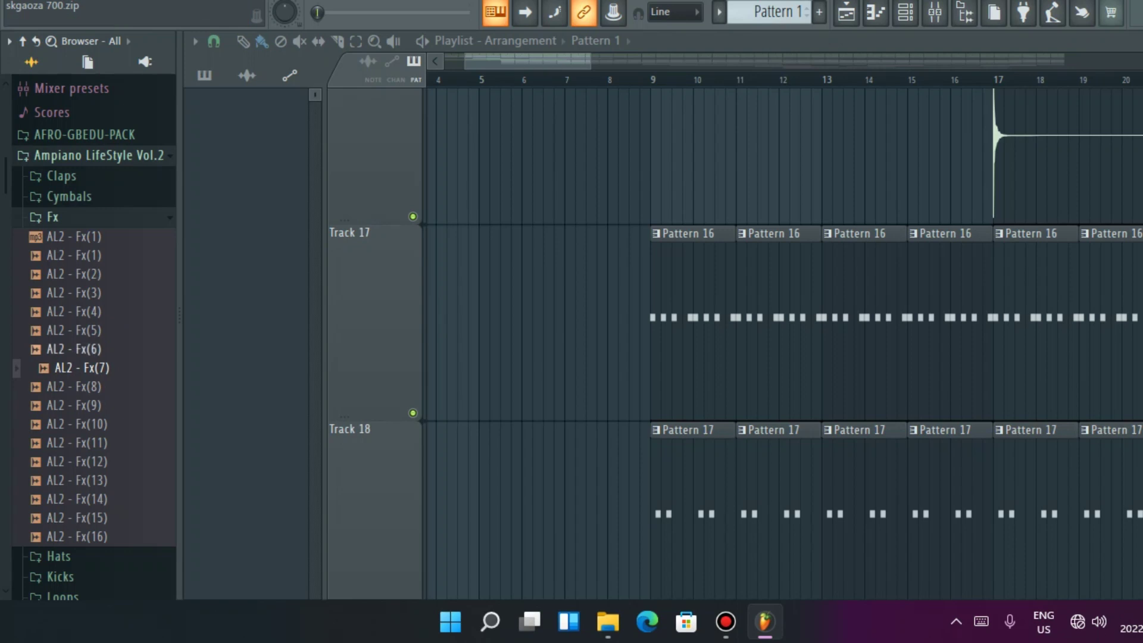
key(Down)
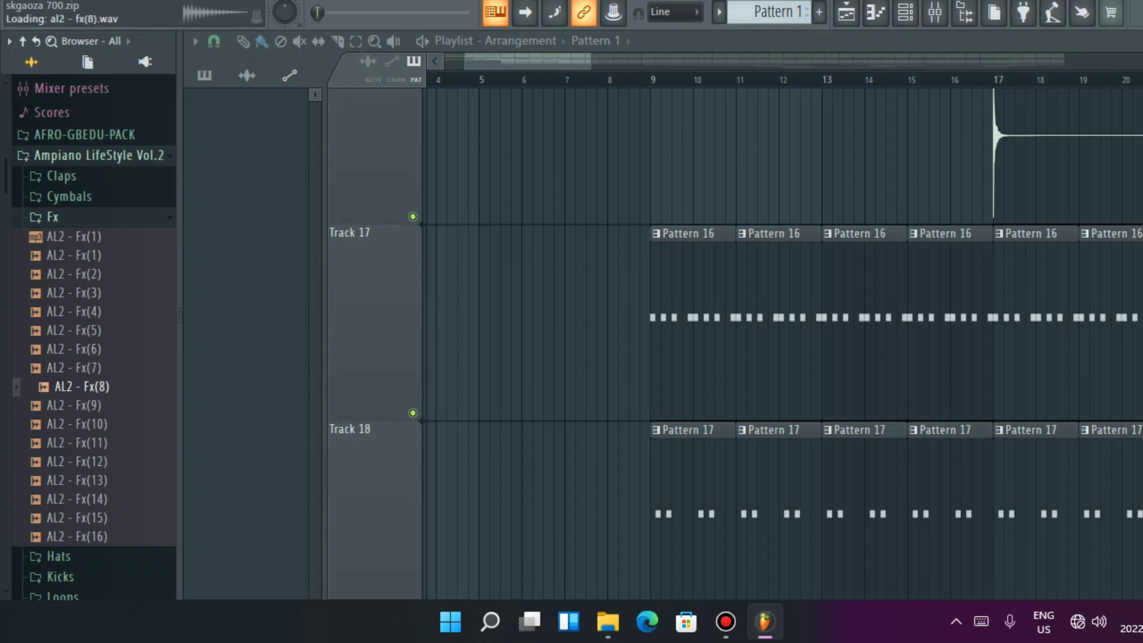
key(Down)
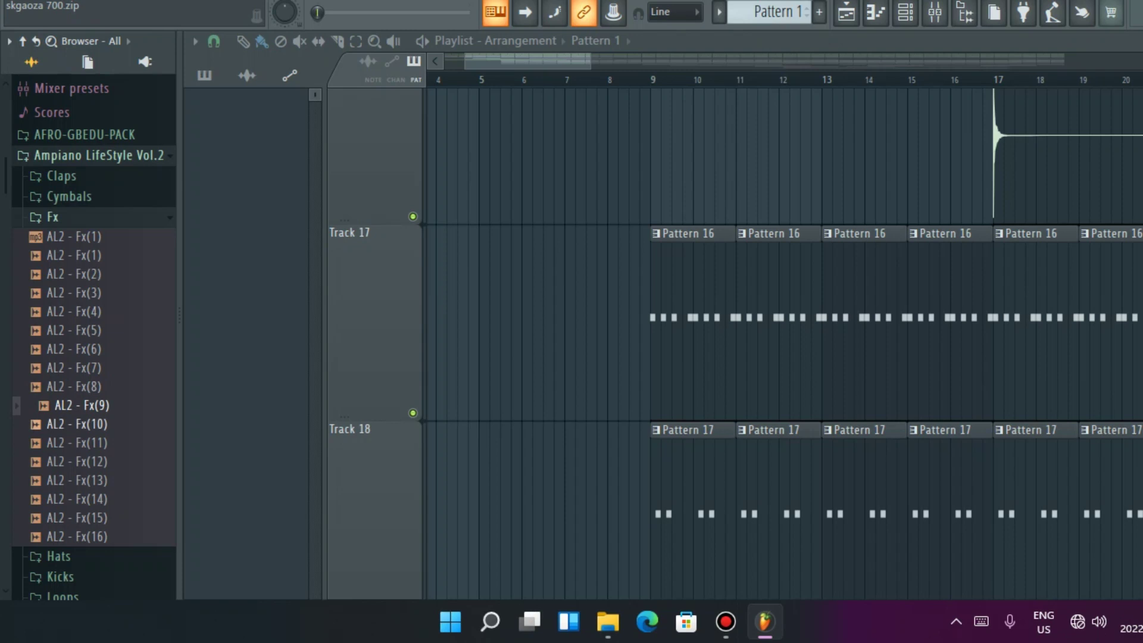
key(Down)
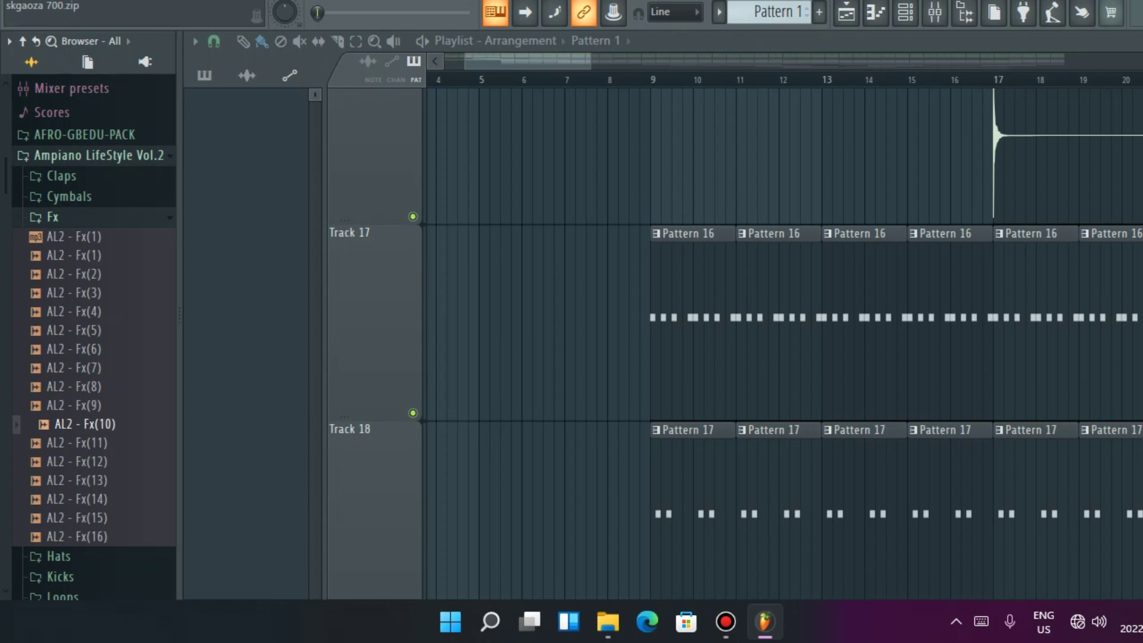
Step: Add the AL2 - Fx(10) sample to the playlist as an audio clip on Track 20, starting at bar 1
drag(77, 423, 411, 387)
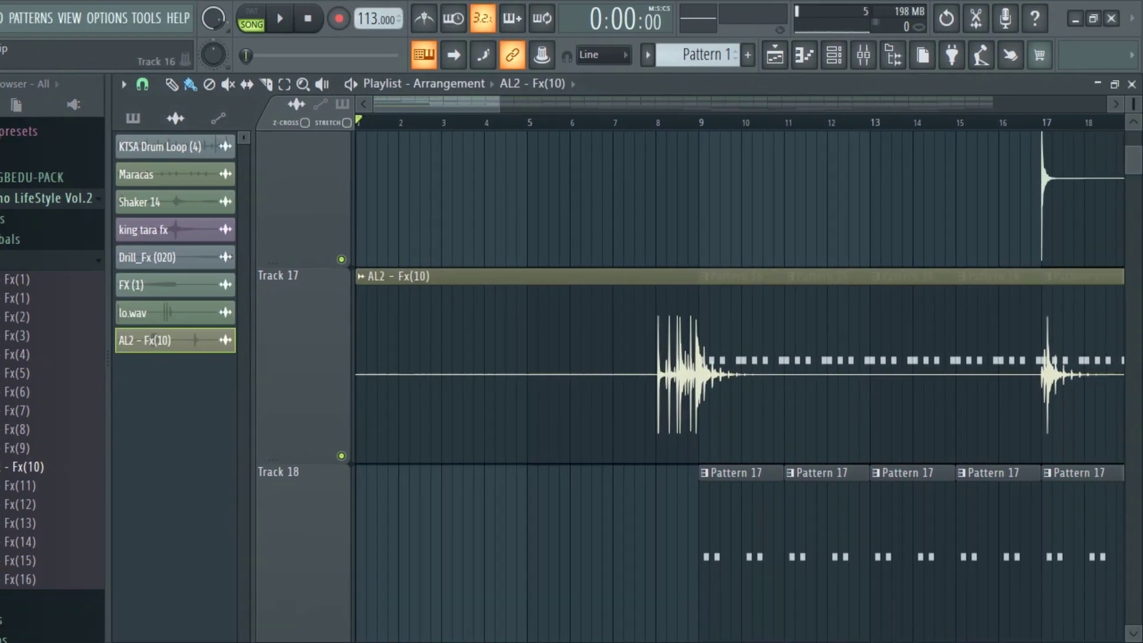
drag(411, 387, 411, 631)
drag(410, 586, 411, 390)
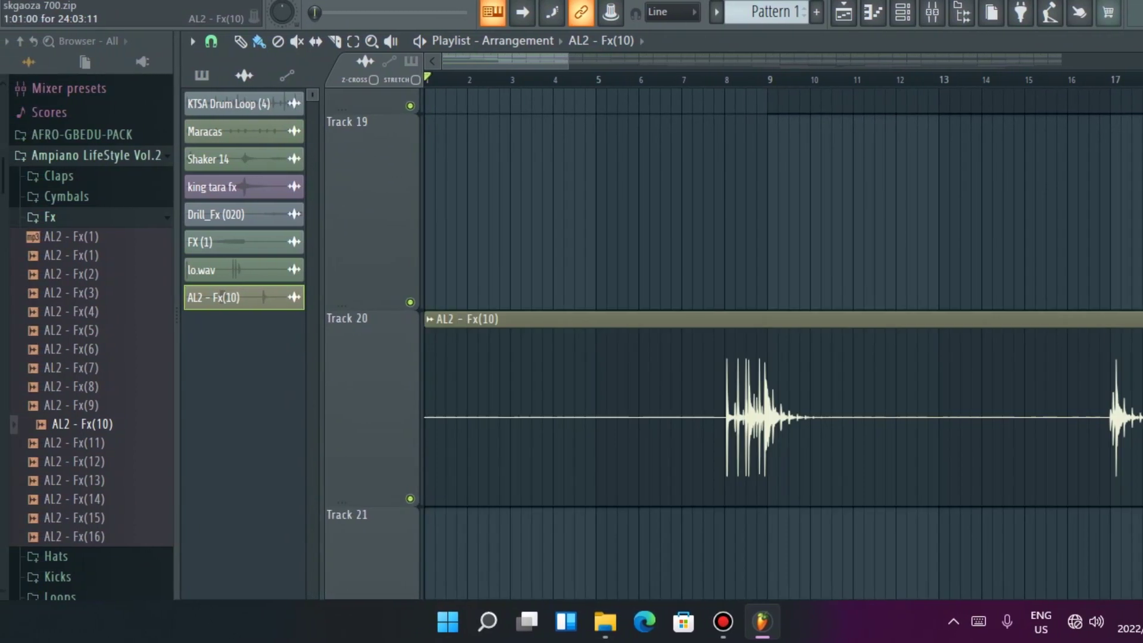
Step: Solo Track 20 and play the arrangement to listen to the AL2 - Fx(10) clip on its own
right_click(377, 387)
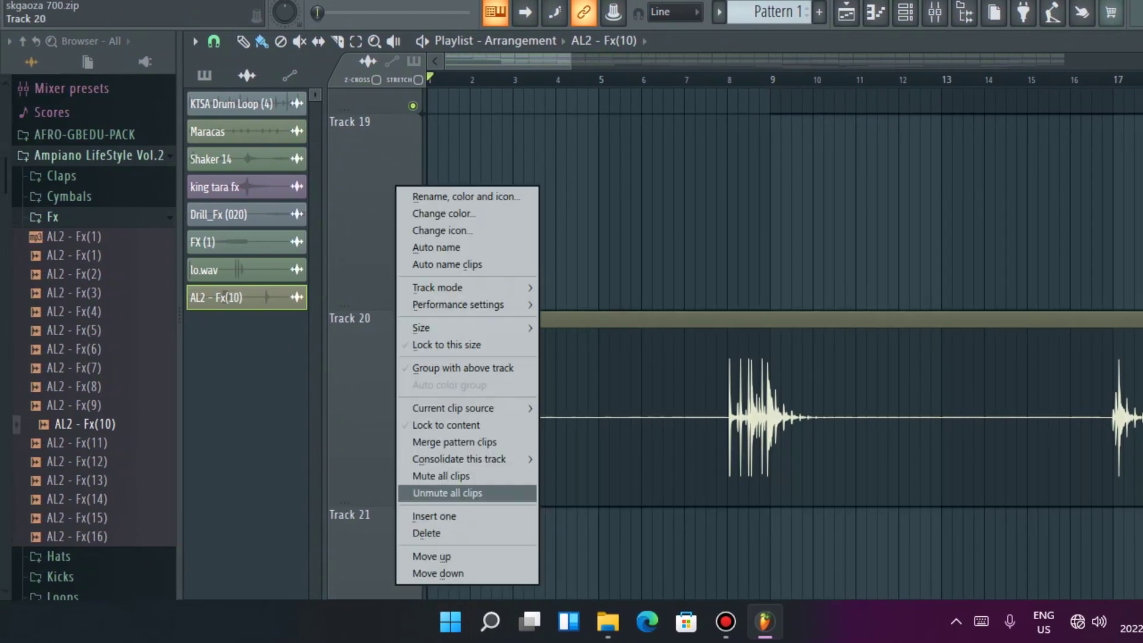
click(456, 493)
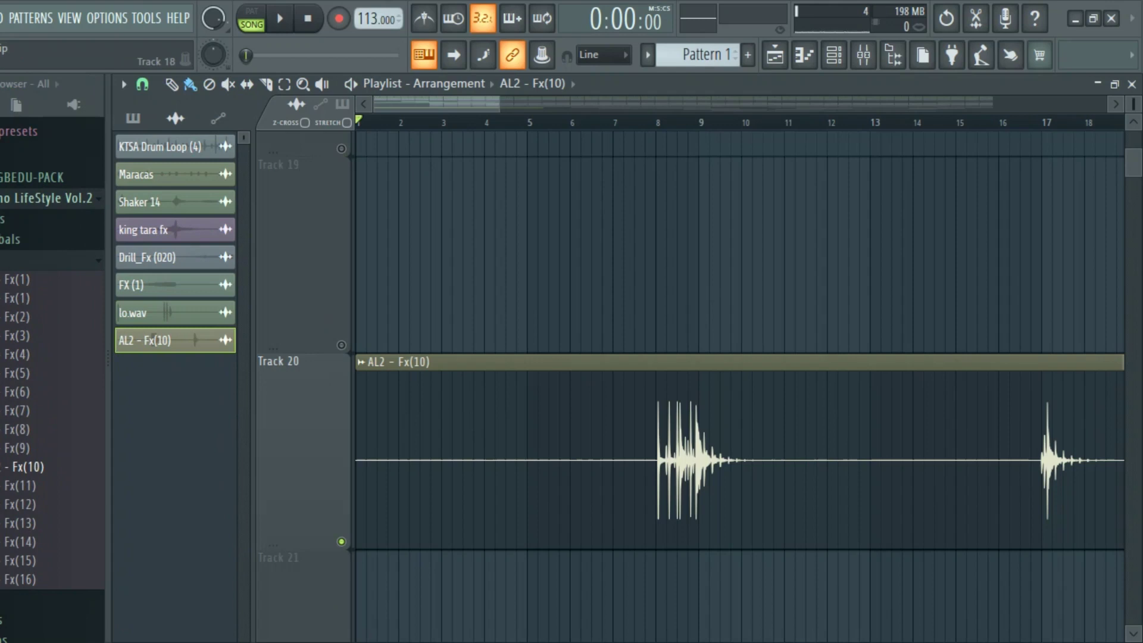
key(space)
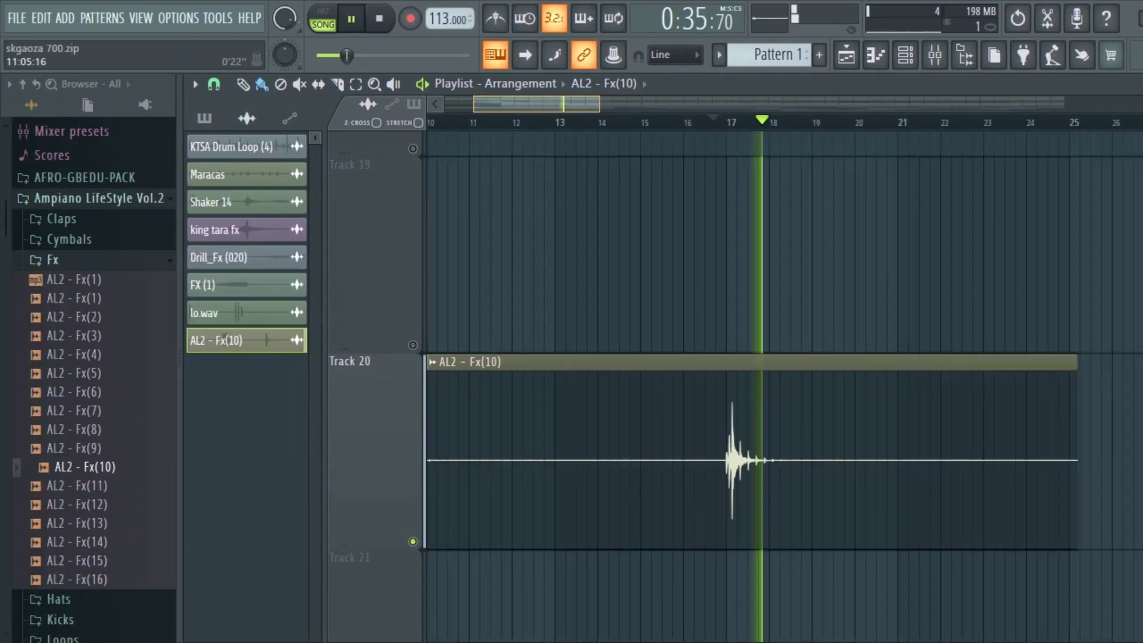
Step: Remove the AL2 - Fx(10) audio clip from Track 20
scroll(784, 387, left, 3)
key(ctrl+z)
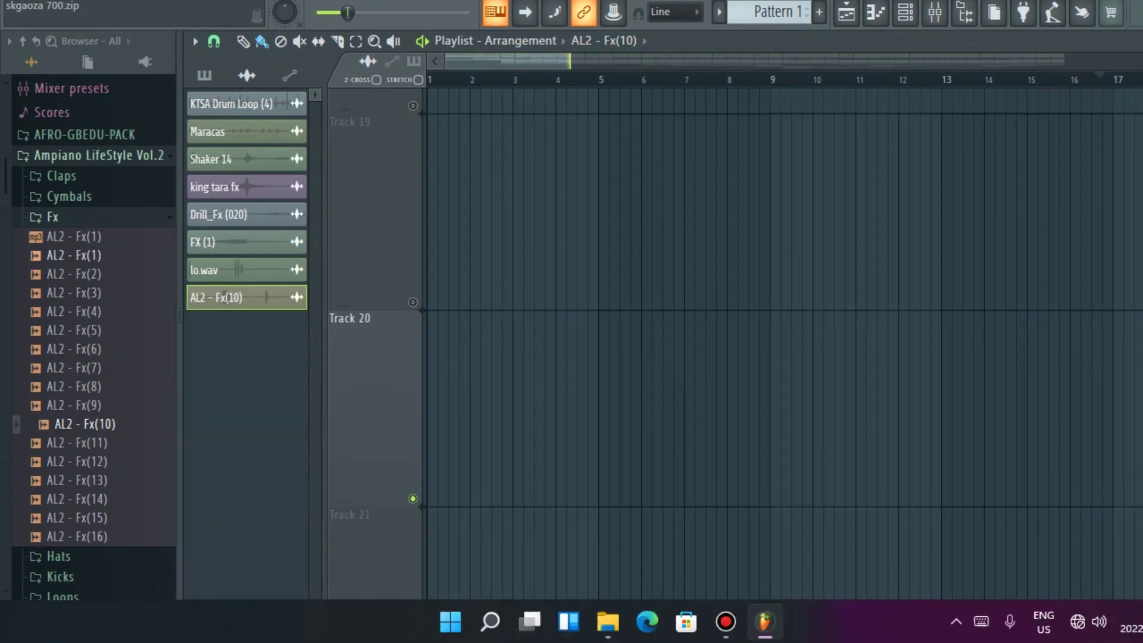
Step: Preview the remaining Fx samples from AL2 - Fx(11) to AL2 - Fx(16) and collapse the Fx folder
key(Down)
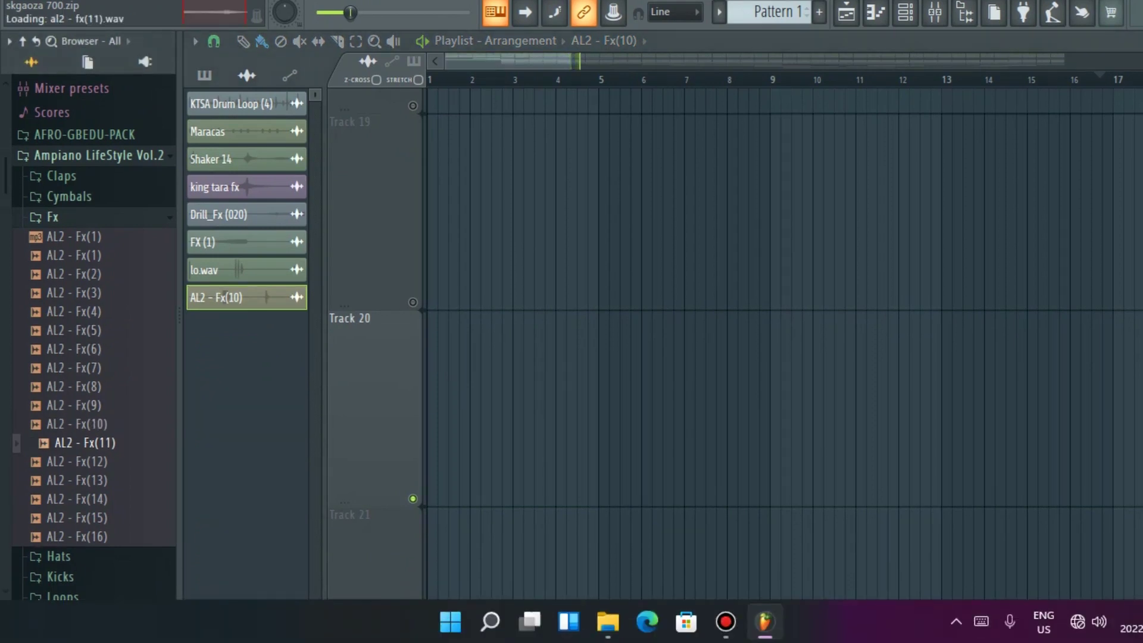
key(Down)
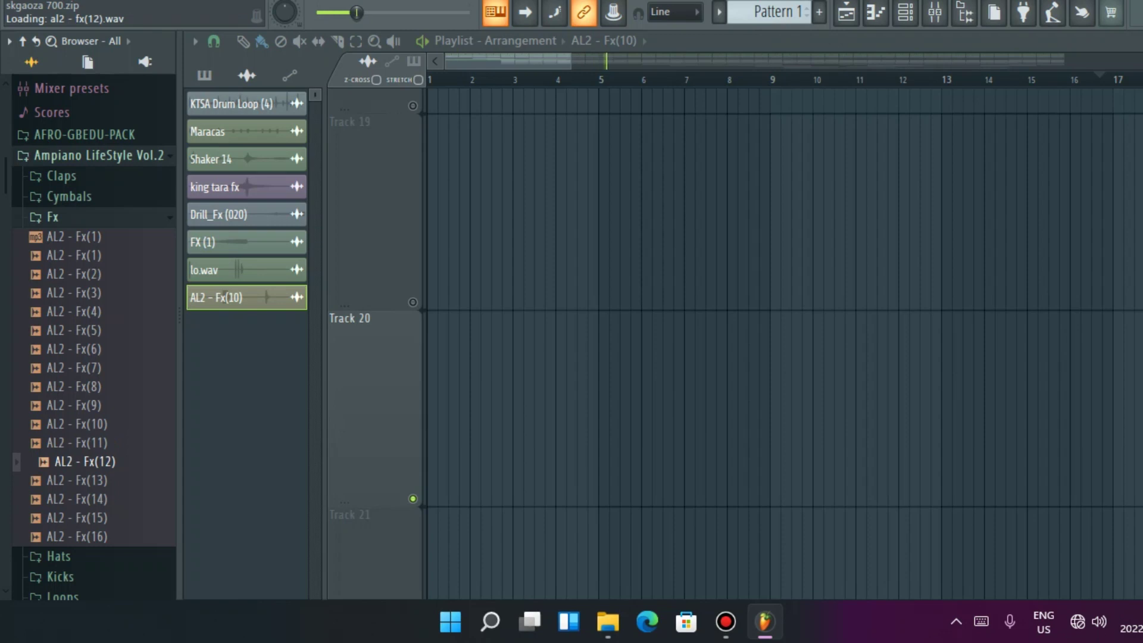
key(Down)
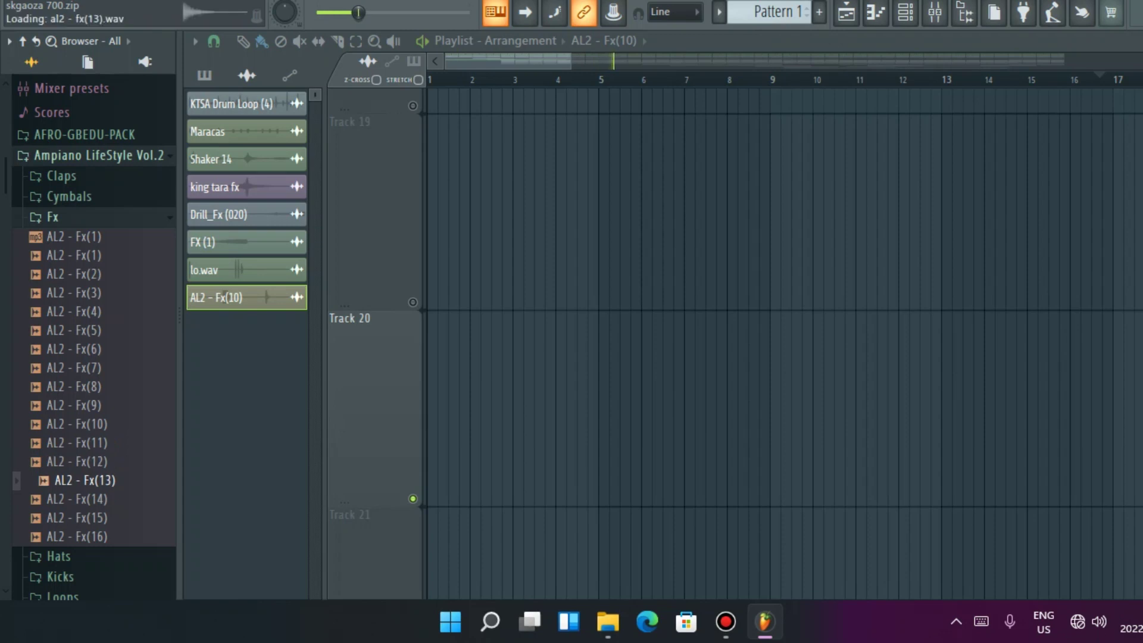
key(Down)
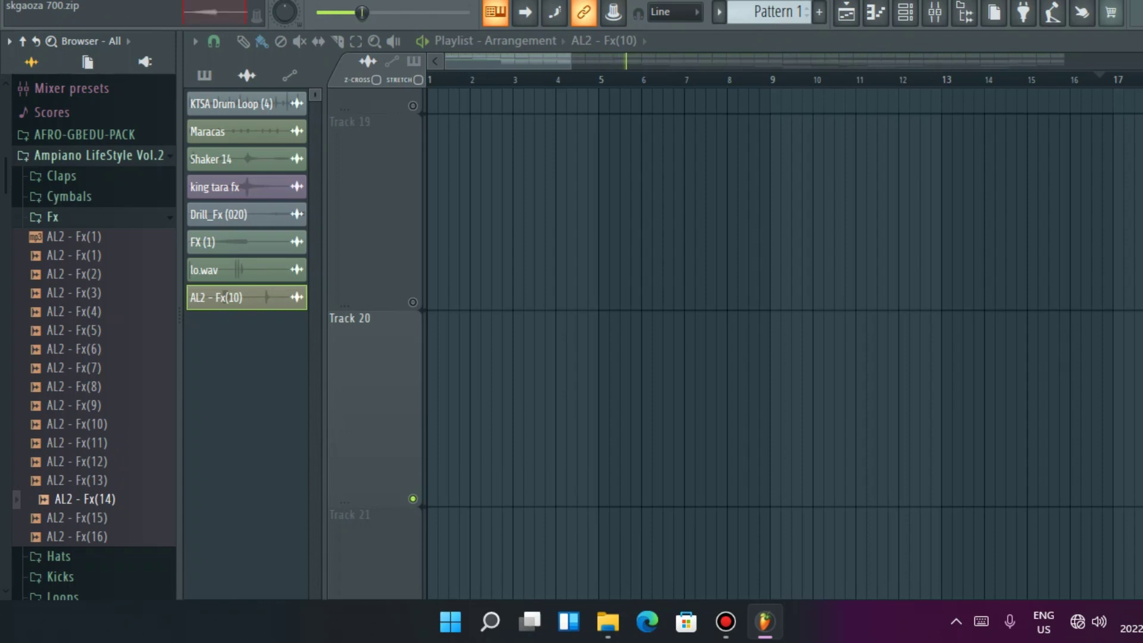
key(Down)
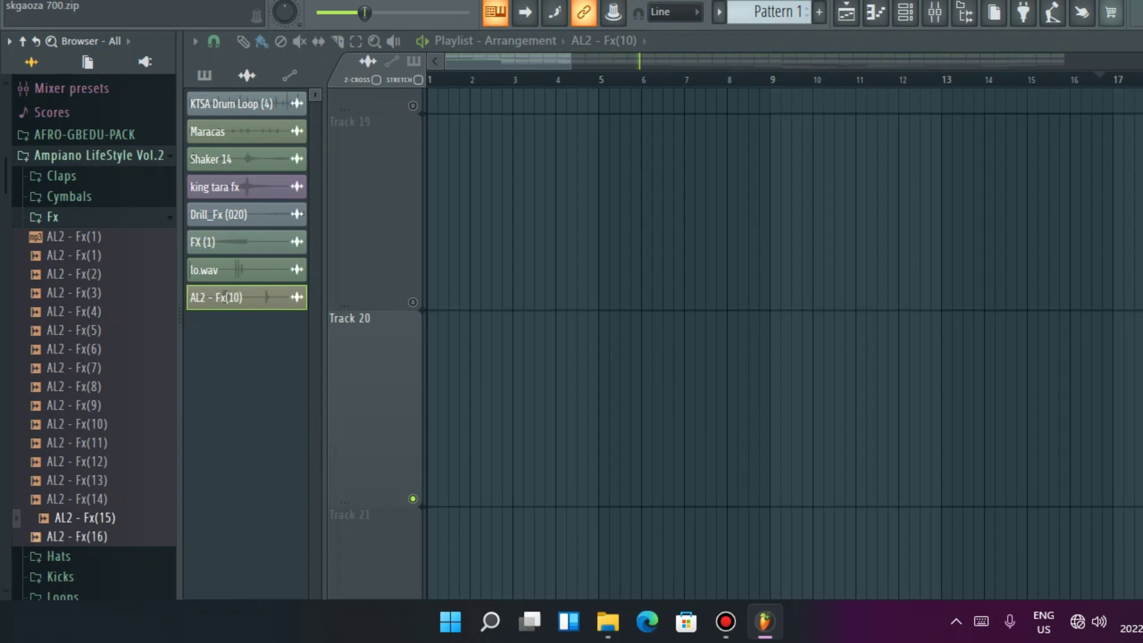
key(Down)
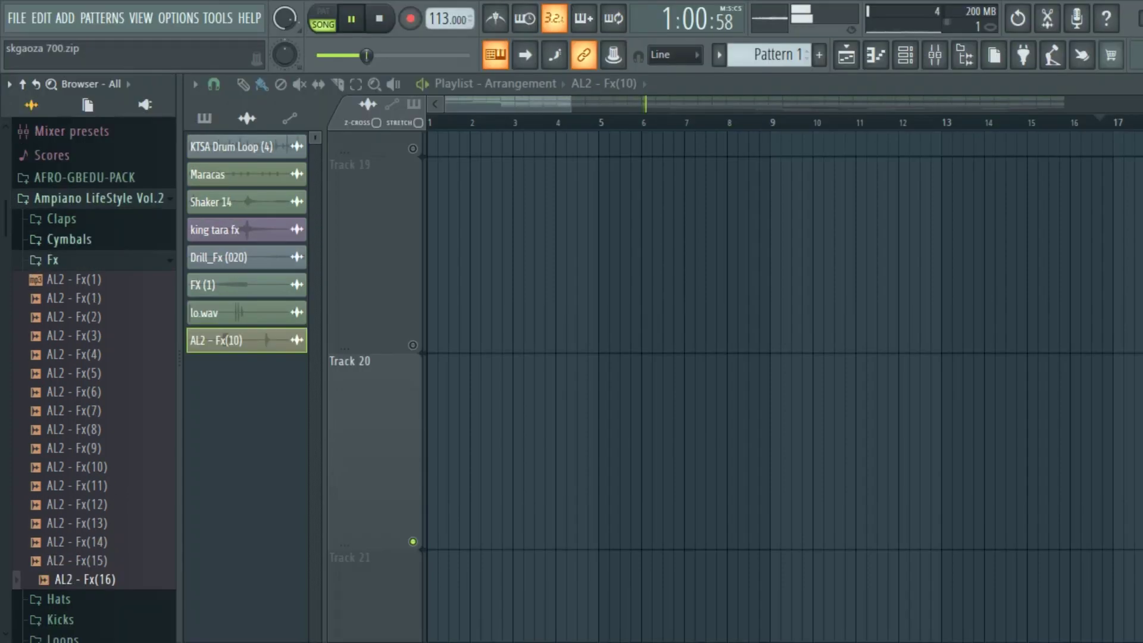
key(Left)
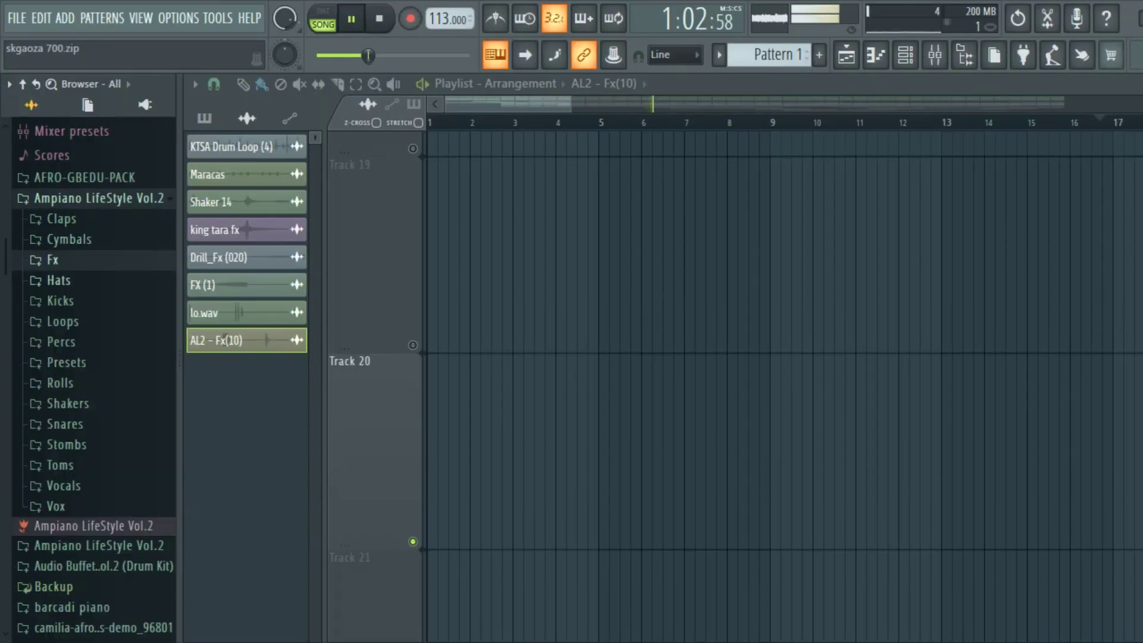
Step: Open the Closed Hats folder inside Hats and preview its samples one after another from AL2 - Closed Hat(1)
click(59, 279)
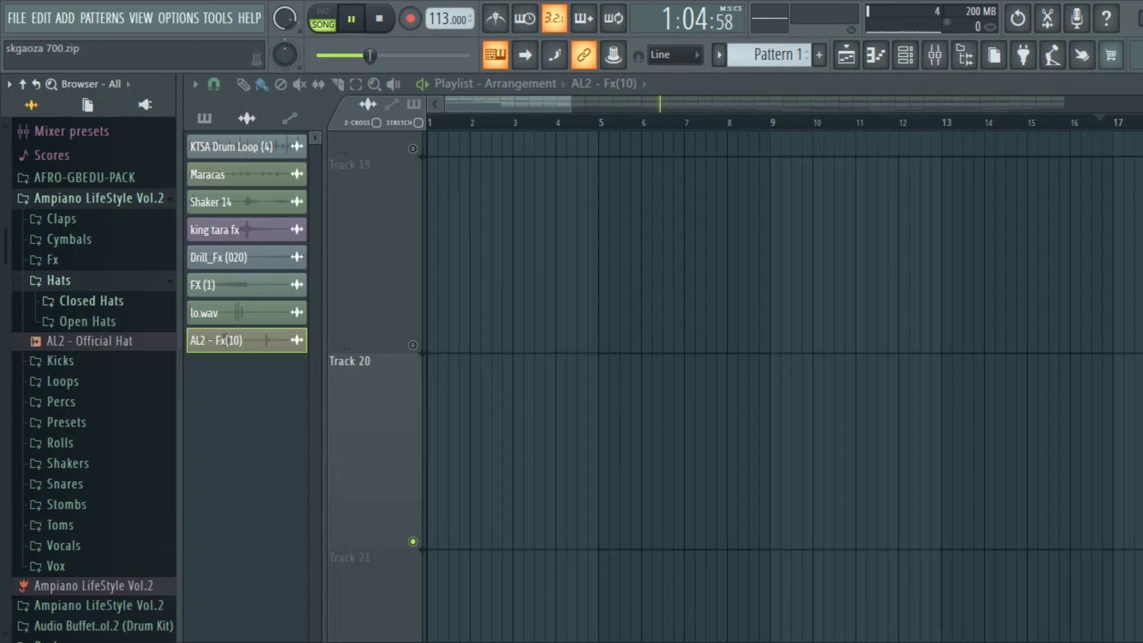
key(Up)
key(Up)
key(Right)
key(Down)
key(Down)
key(Down)
key(Down)
key(Down)
key(Down)
key(Down)
key(Down)
key(Down)
key(Down)
key(Down)
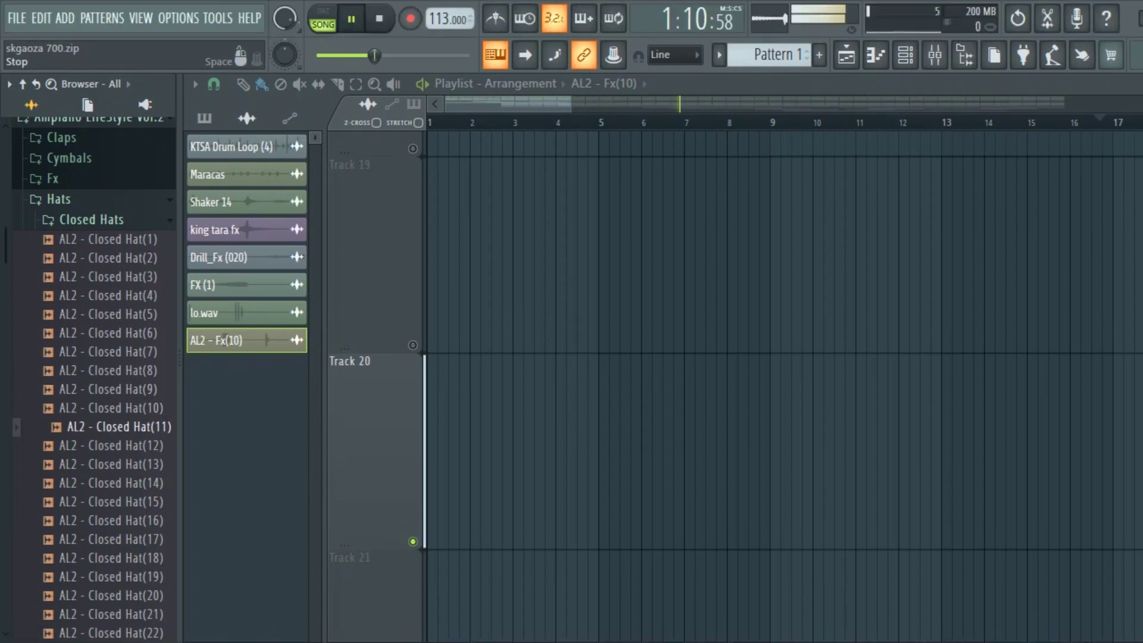
key(Down)
key(Down)
key(Down)
key(Down)
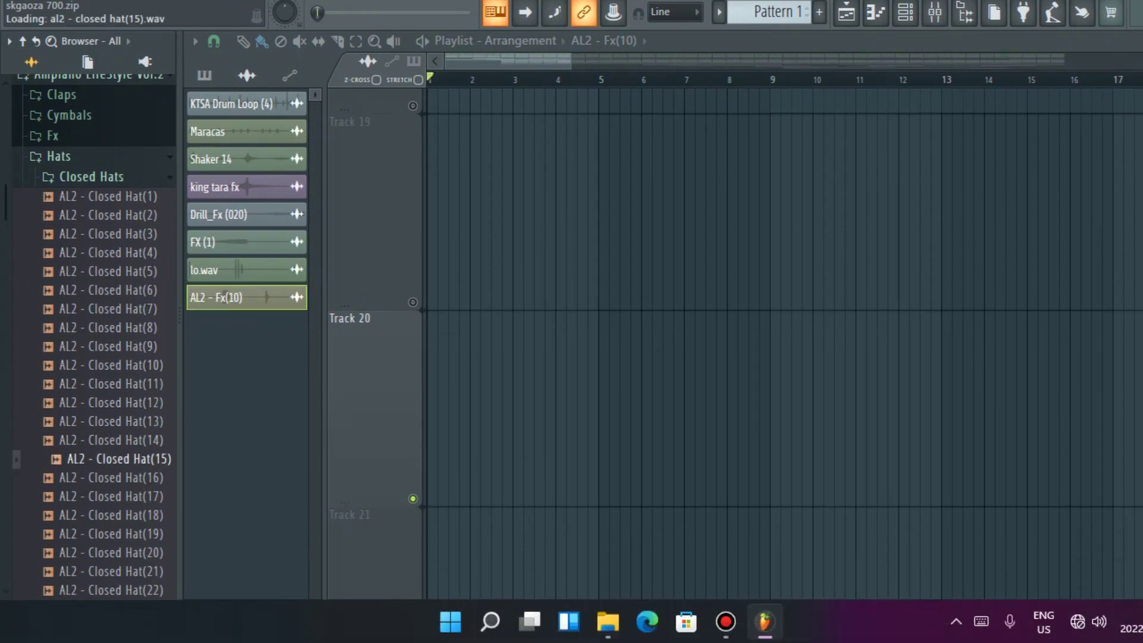
key(Down)
key(Down)
key(Down)
key(Down)
key(Down)
key(Down)
key(Down)
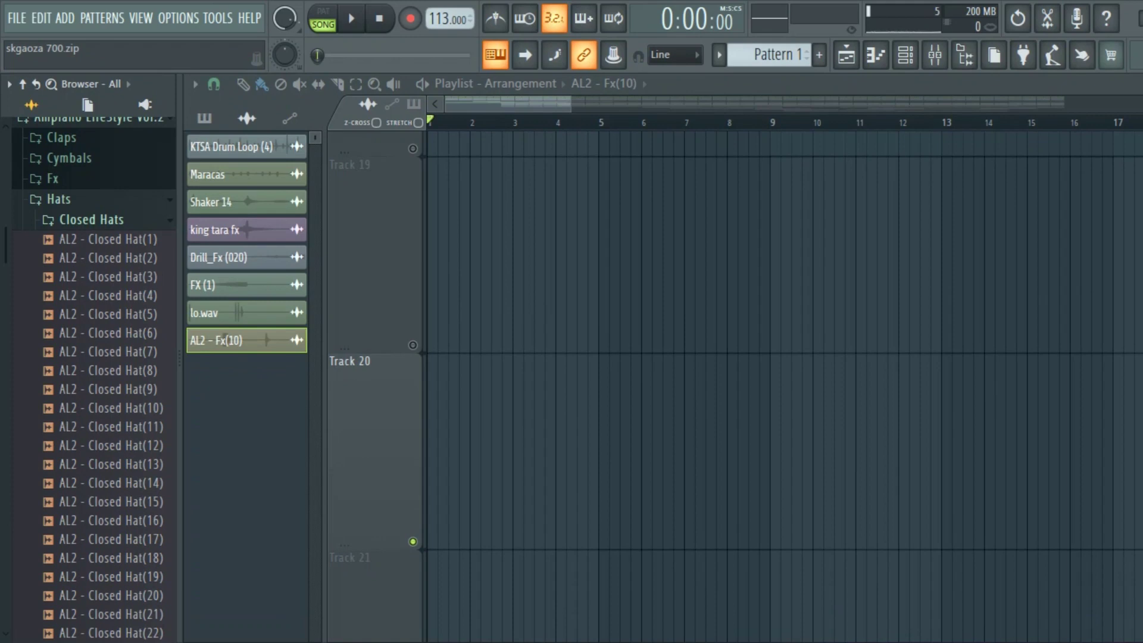
Step: Collapse Closed Hats, open the Open Hats folder, and preview its samples one after another down to AL2 - Open Hat(25)
click(91, 219)
click(90, 240)
click(107, 146)
click(112, 184)
key(Down)
key(Down)
key(Down)
key(Down)
key(Down)
key(Down)
key(Down)
key(Down)
key(Down)
key(Down)
key(Down)
key(Down)
key(Down)
key(Down)
key(Down)
key(Down)
key(Down)
key(Down)
key(Down)
key(Down)
key(Down)
key(Down)
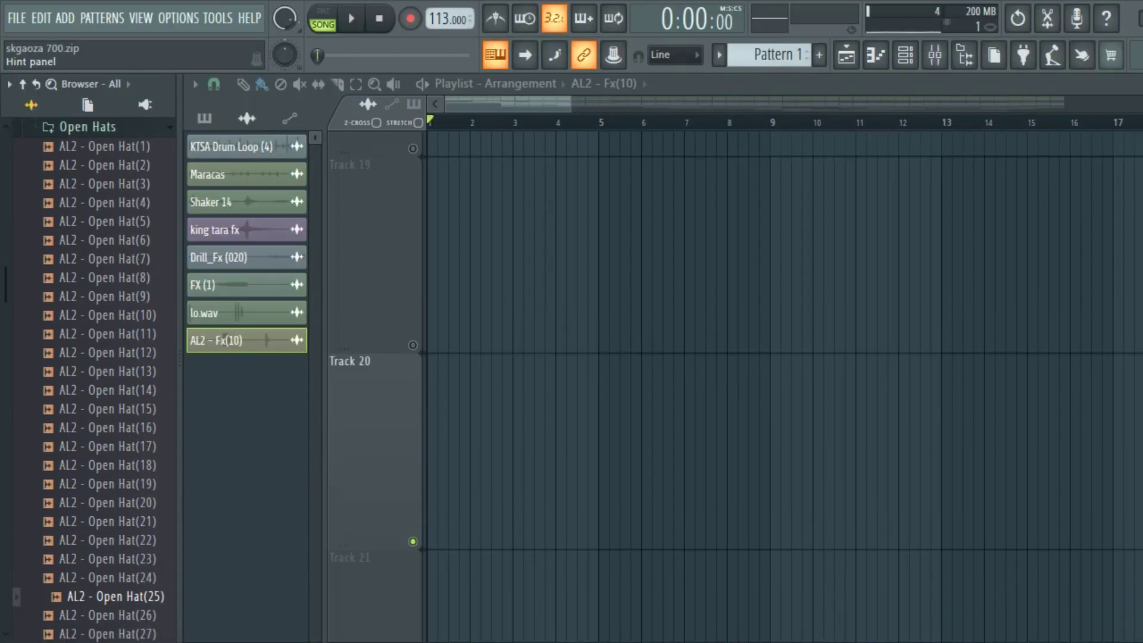
Step: Collapse the Open Hats folder and its parent Hats folder
click(87, 84)
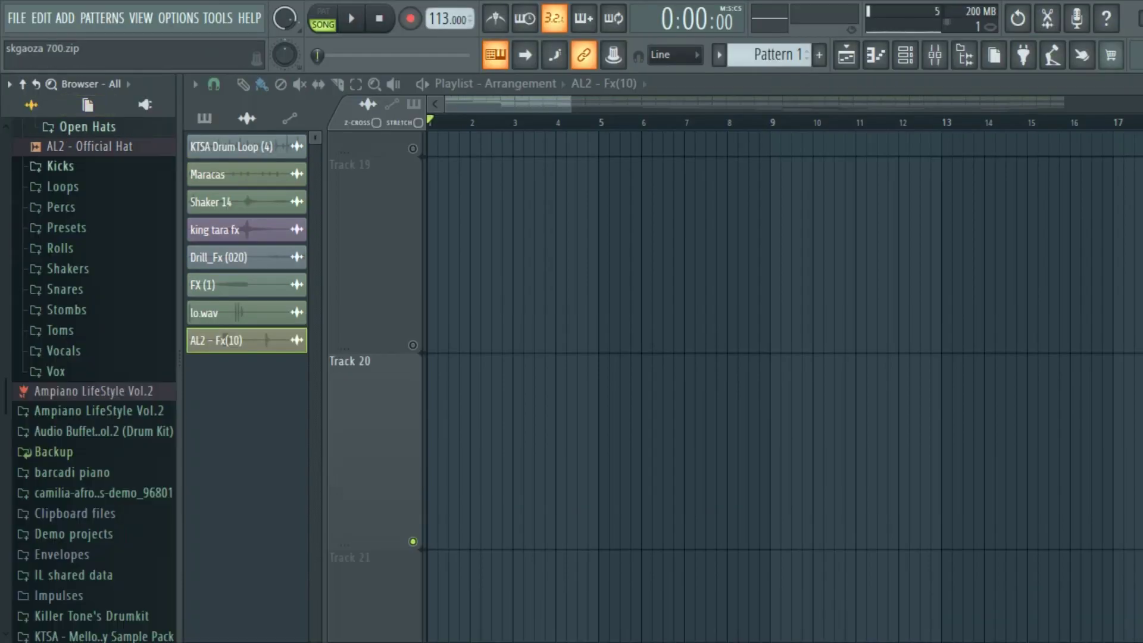
click(98, 104)
scroll(89, 270, up, 2)
click(97, 259)
key(Left)
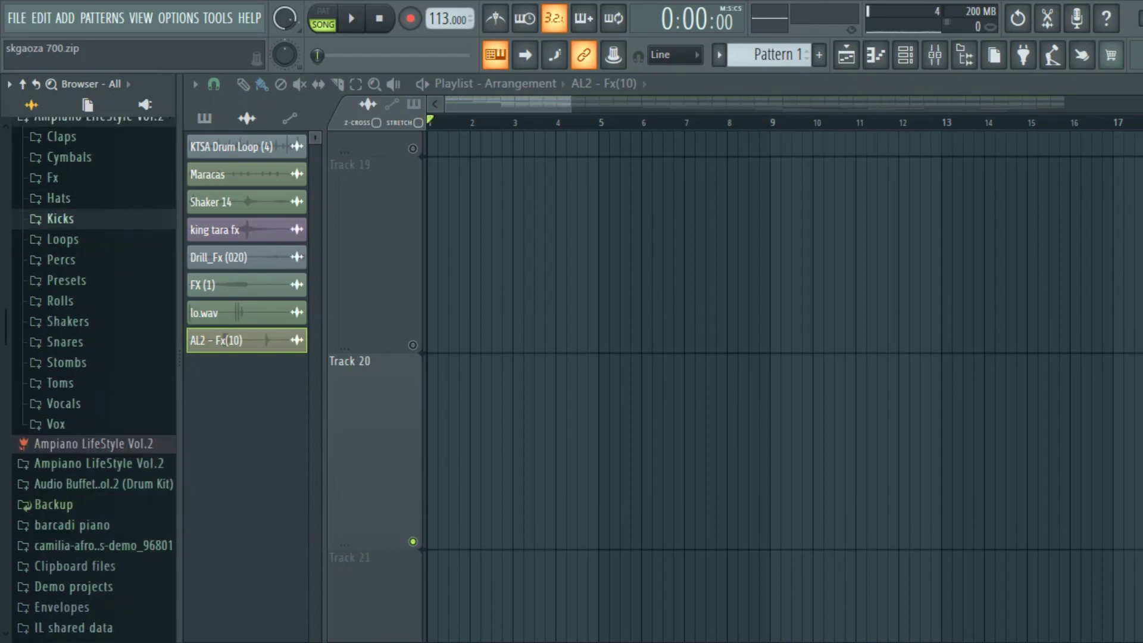
Step: Preview the samples AL2 - Kick(1) to AL2 - Kick(11) in the Kicks folder, replaying some for comparison, and collapse the folder
key(Down)
key(Right)
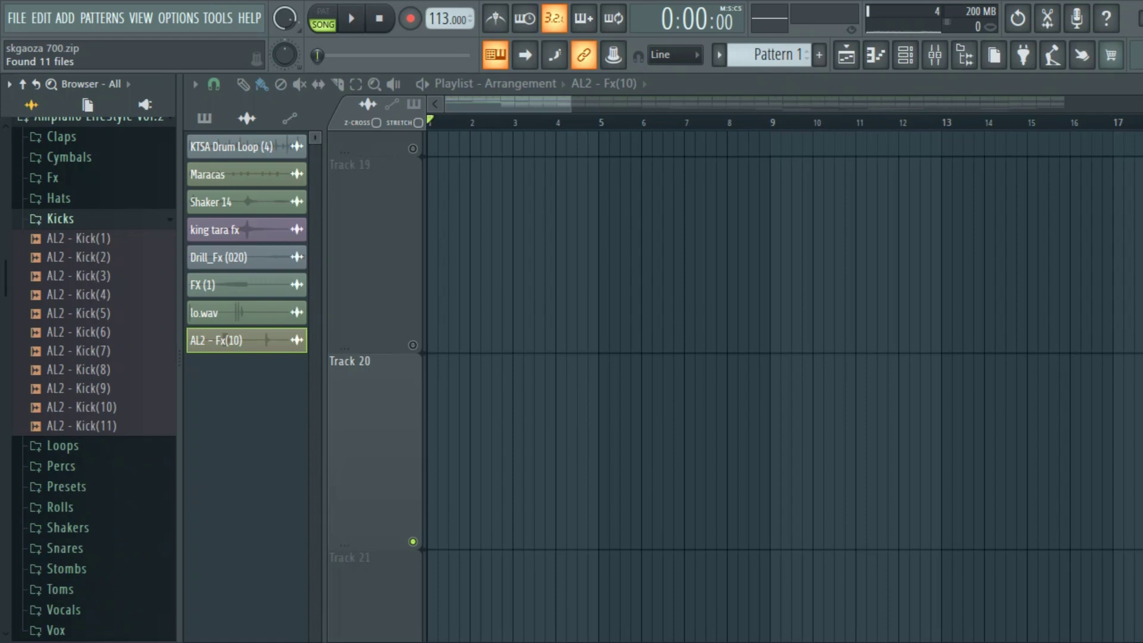
key(Down)
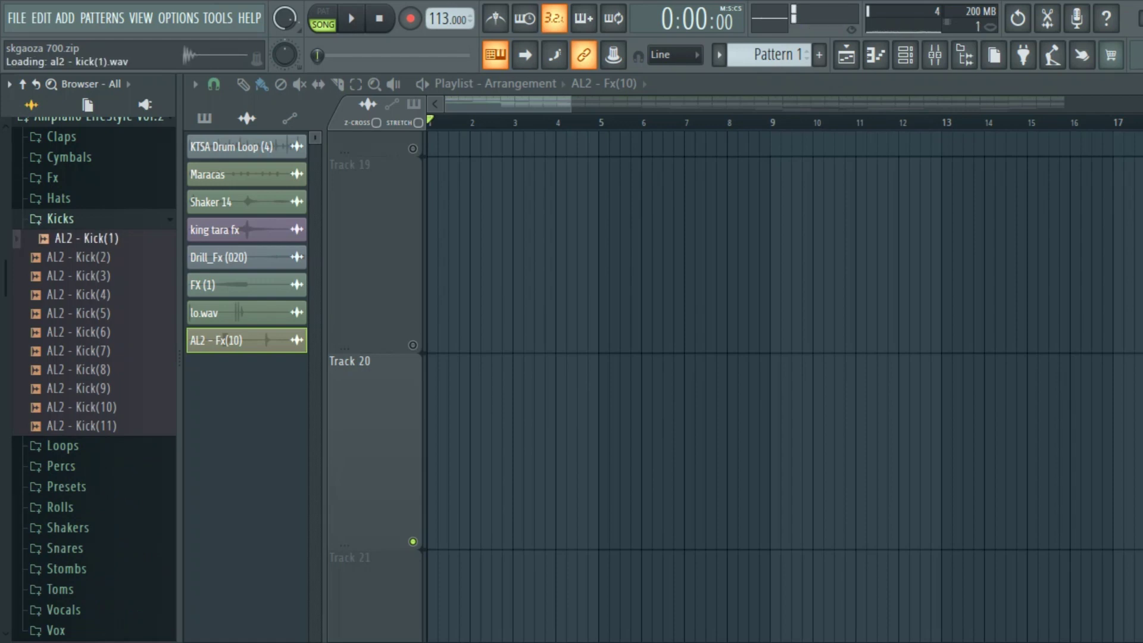
key(Down)
key(Down)
key(Up)
key(Down)
key(Down)
key(Up)
key(Down)
key(Down)
key(Down)
key(Down)
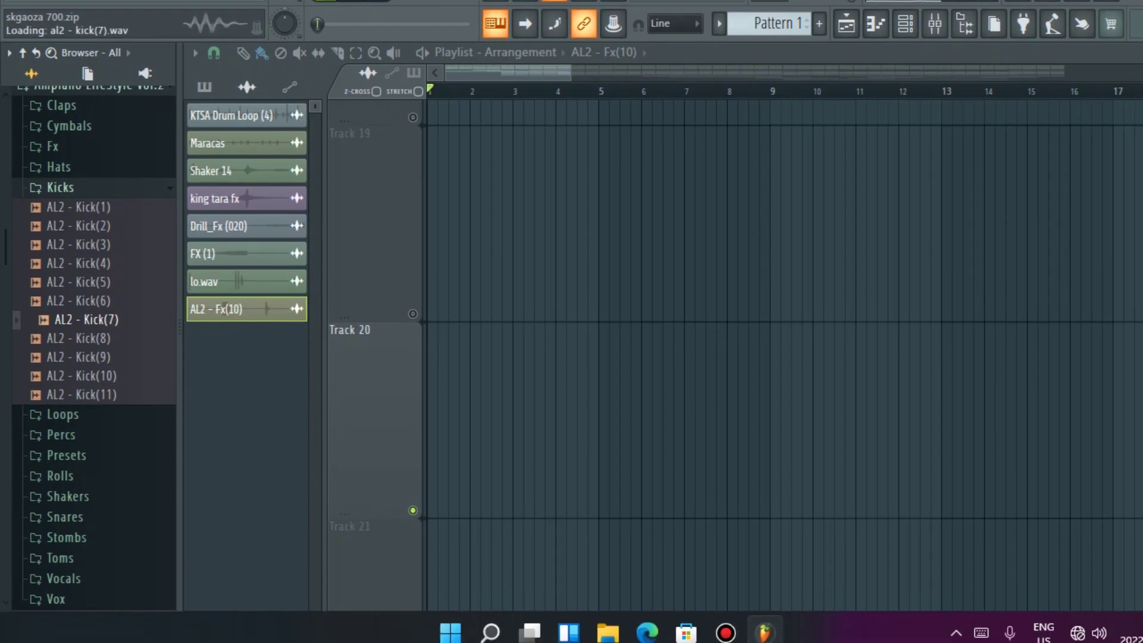
key(Up)
key(Up)
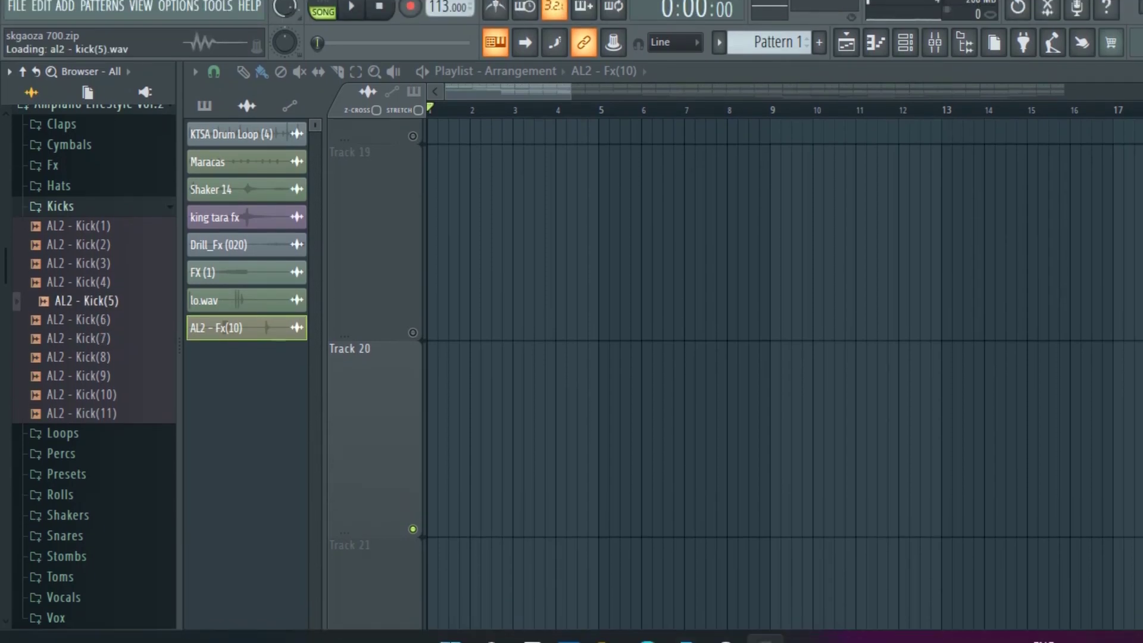
key(Down)
key(Down)
key(Down)
key(Down)
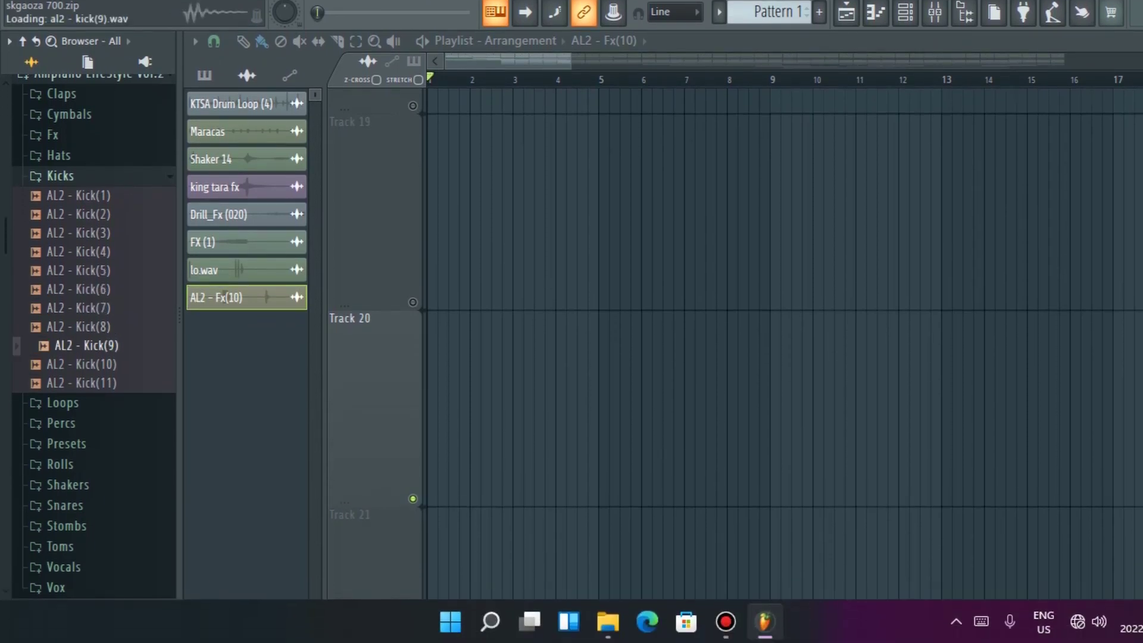
key(Down)
key(Down)
key(Up)
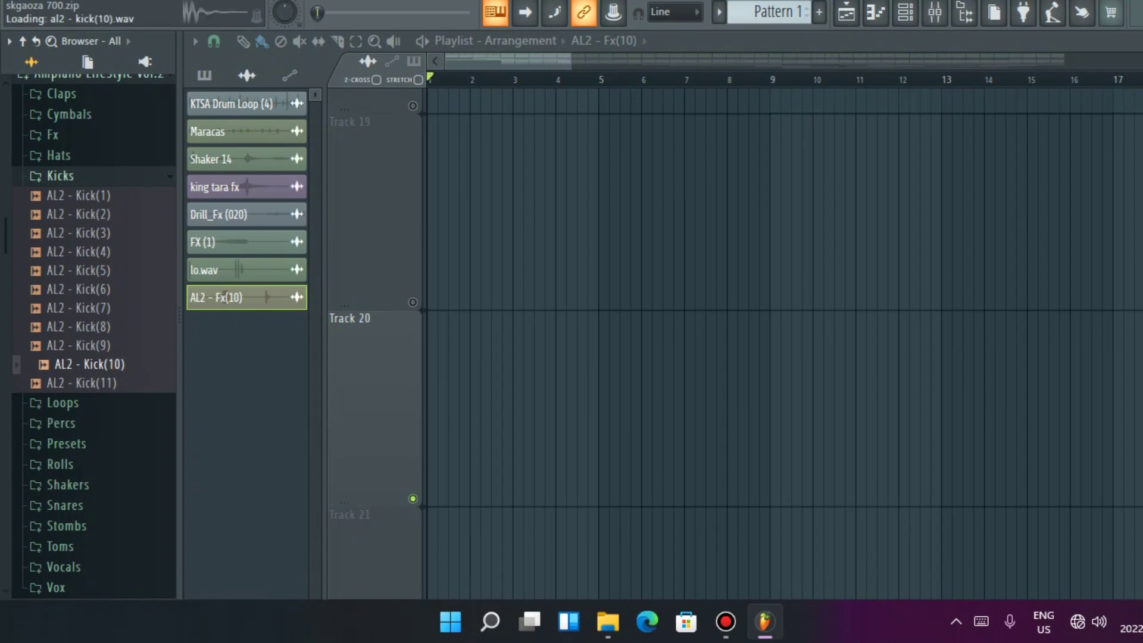
key(Up)
key(Up)
key(Up)
key(Up)
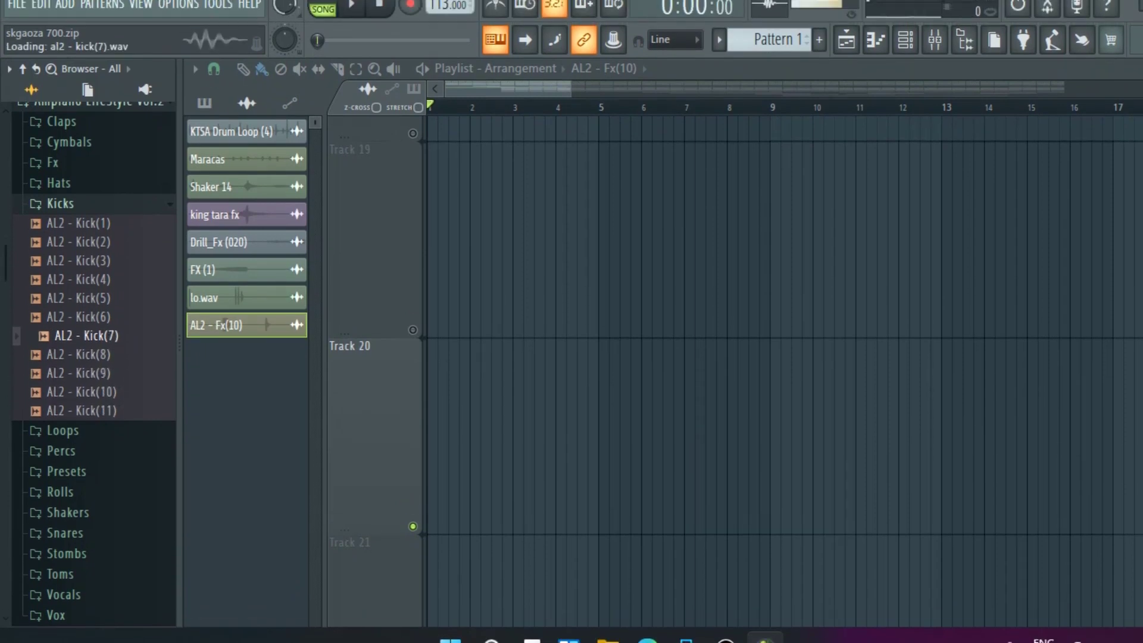
key(Up)
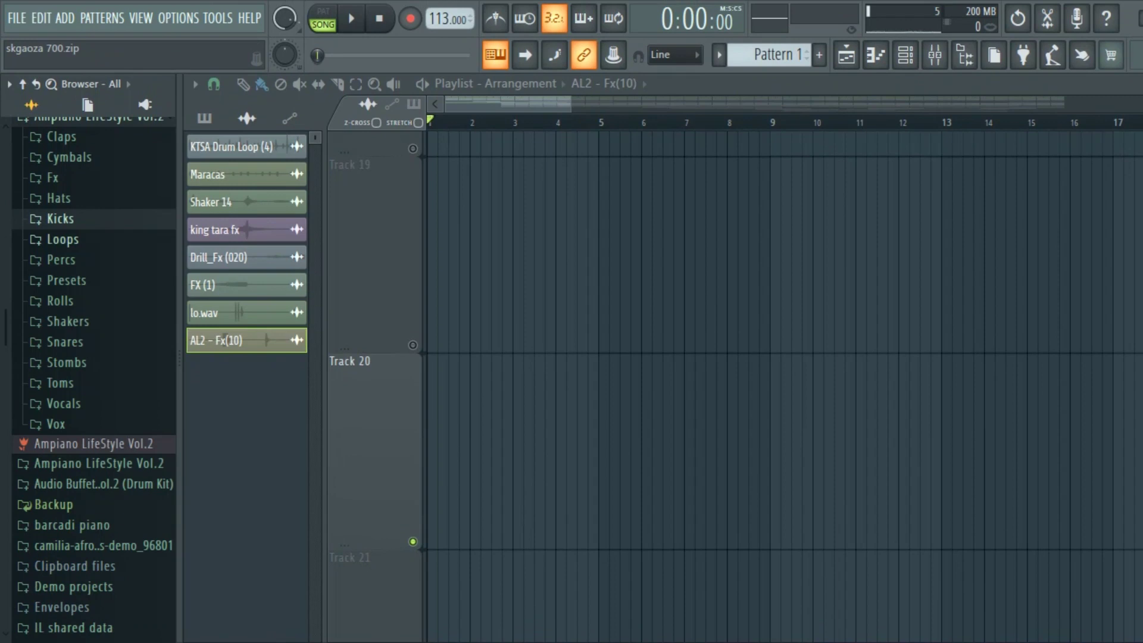
Step: Open the Loops folder and preview the loops Vice President, Vice President 2, untitled and untitled 2
click(63, 240)
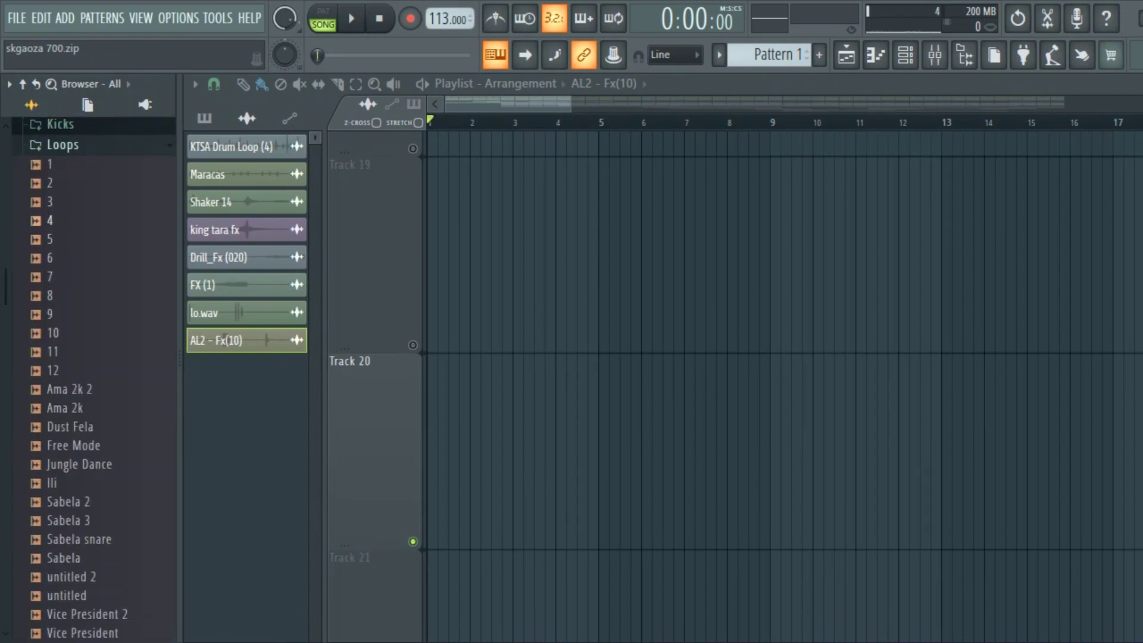
scroll(52, 352, down, 2)
scroll(52, 352, up, 2)
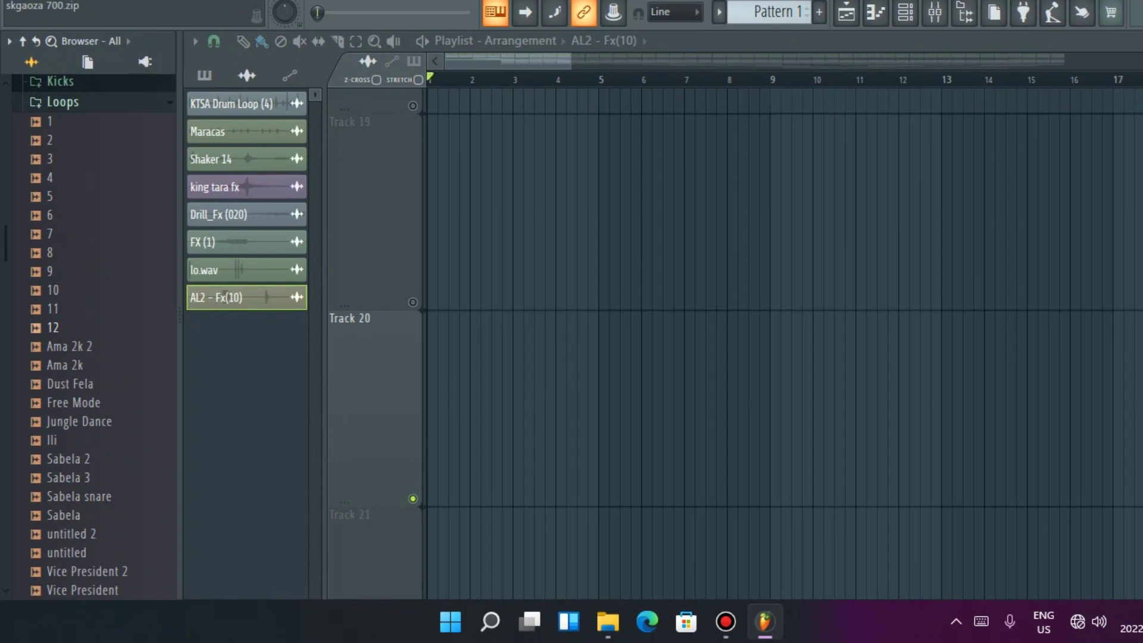
scroll(84, 458, down, 2)
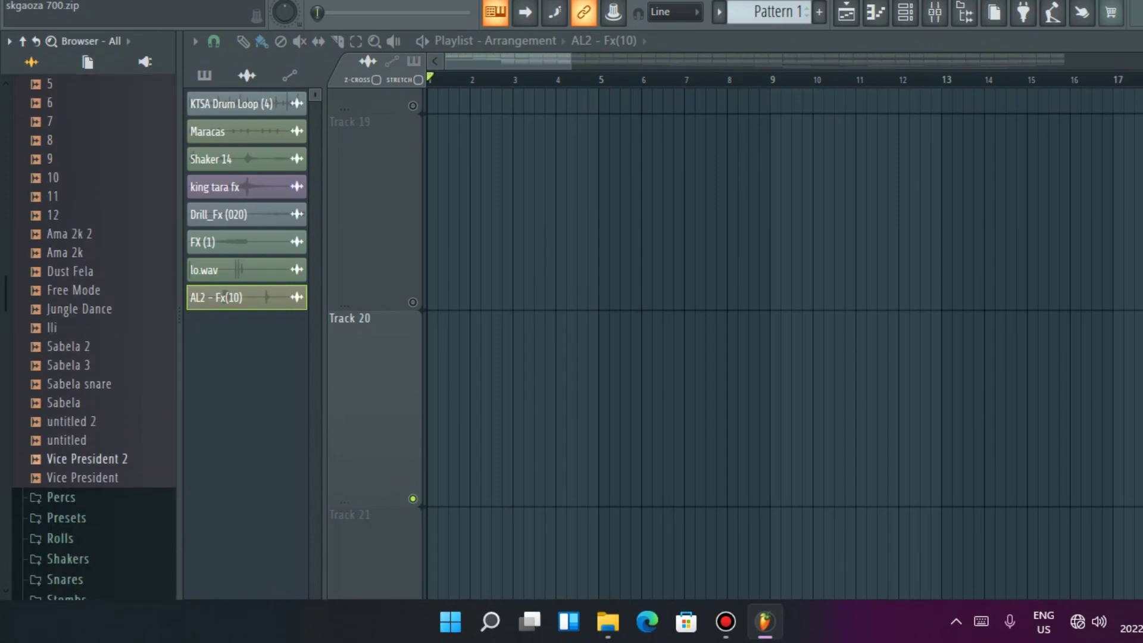
click(83, 478)
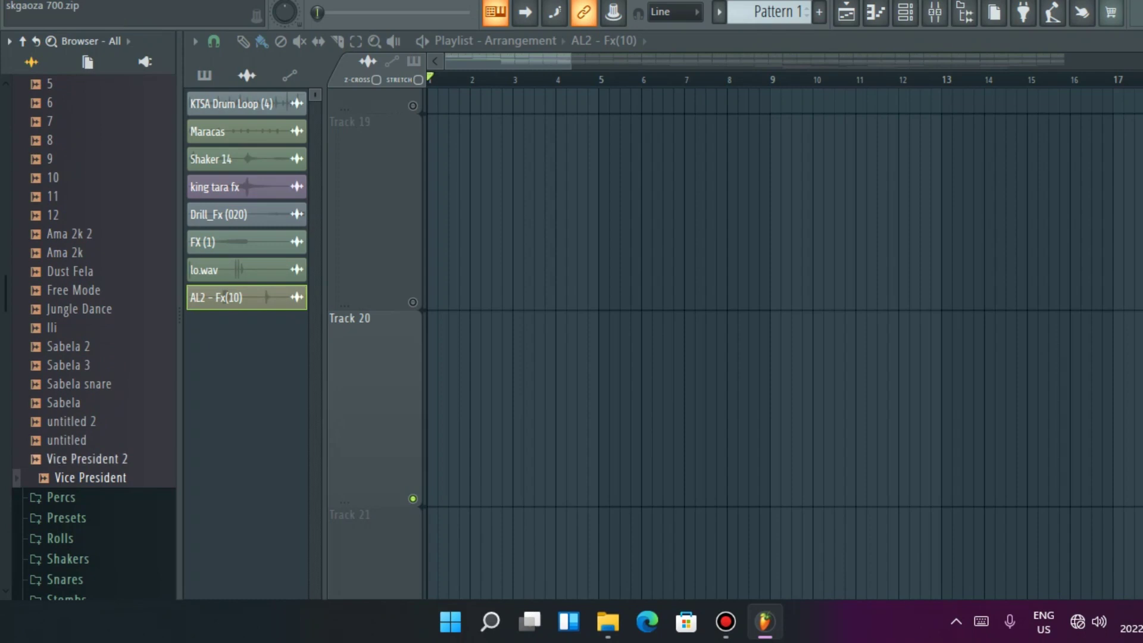
click(84, 459)
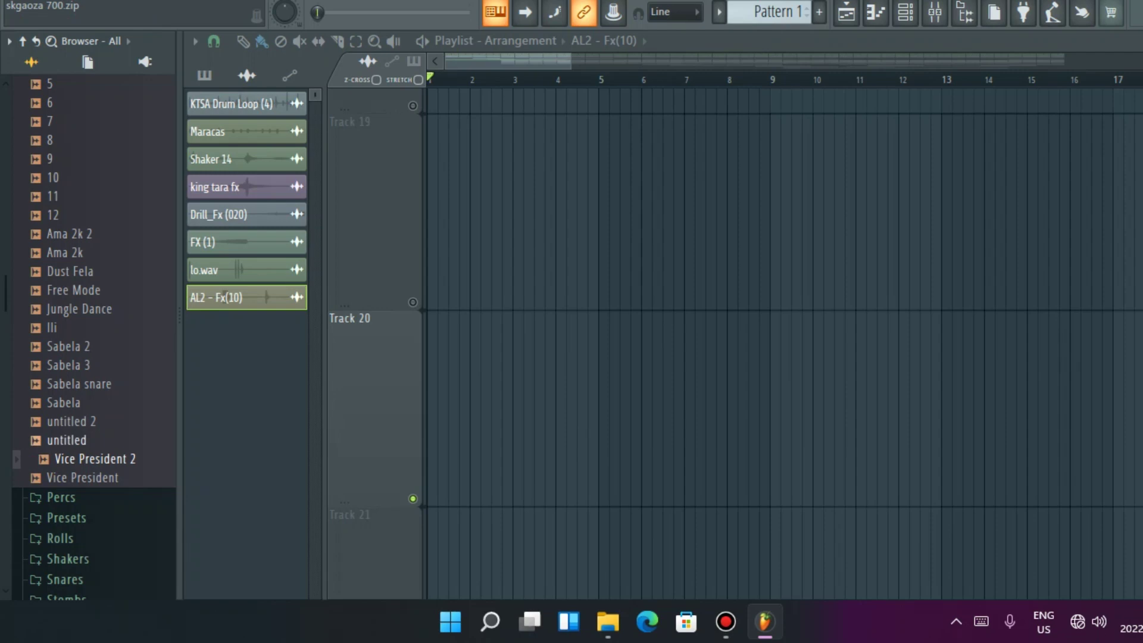
click(67, 440)
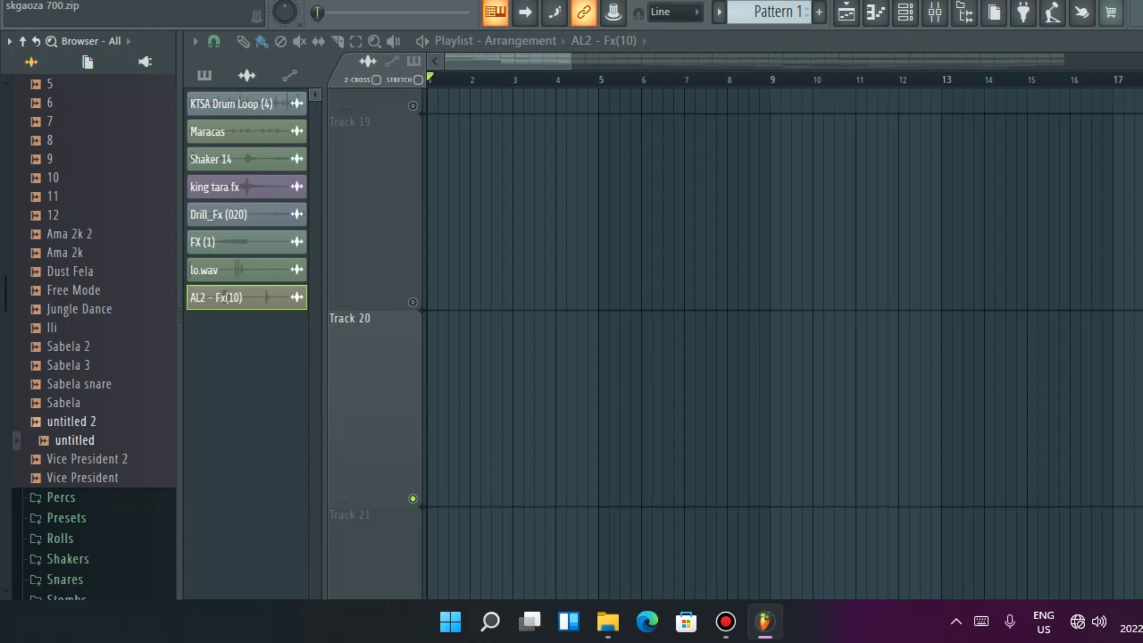
click(71, 421)
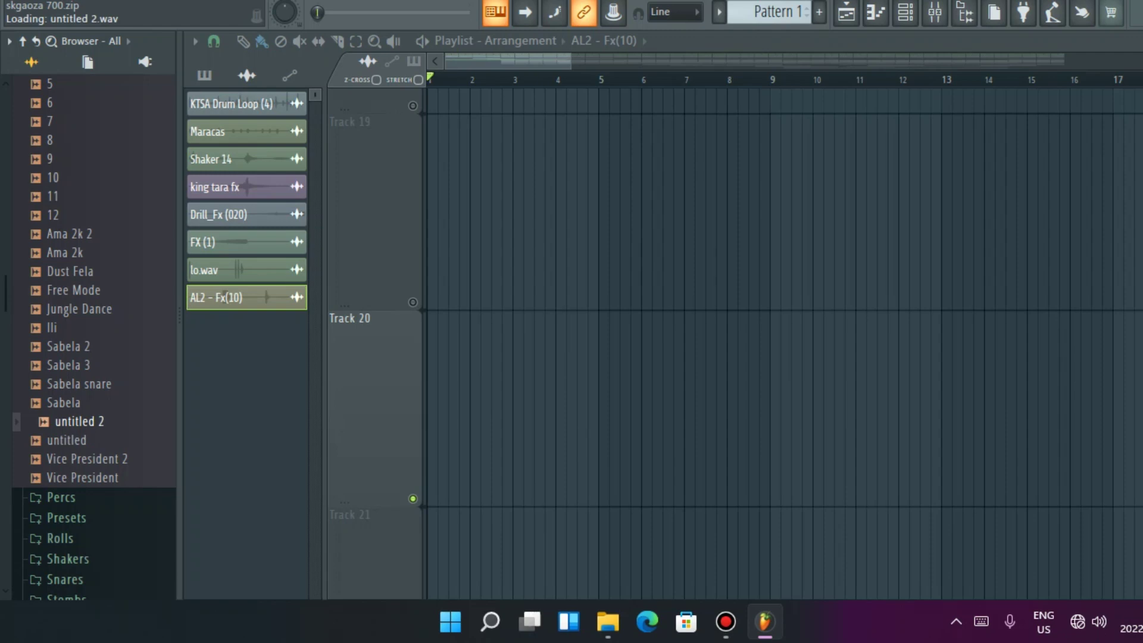
Step: Preview the loops Sabela, Sabela snare, Sabela 3, Sabela 2 and lli in turn
click(64, 403)
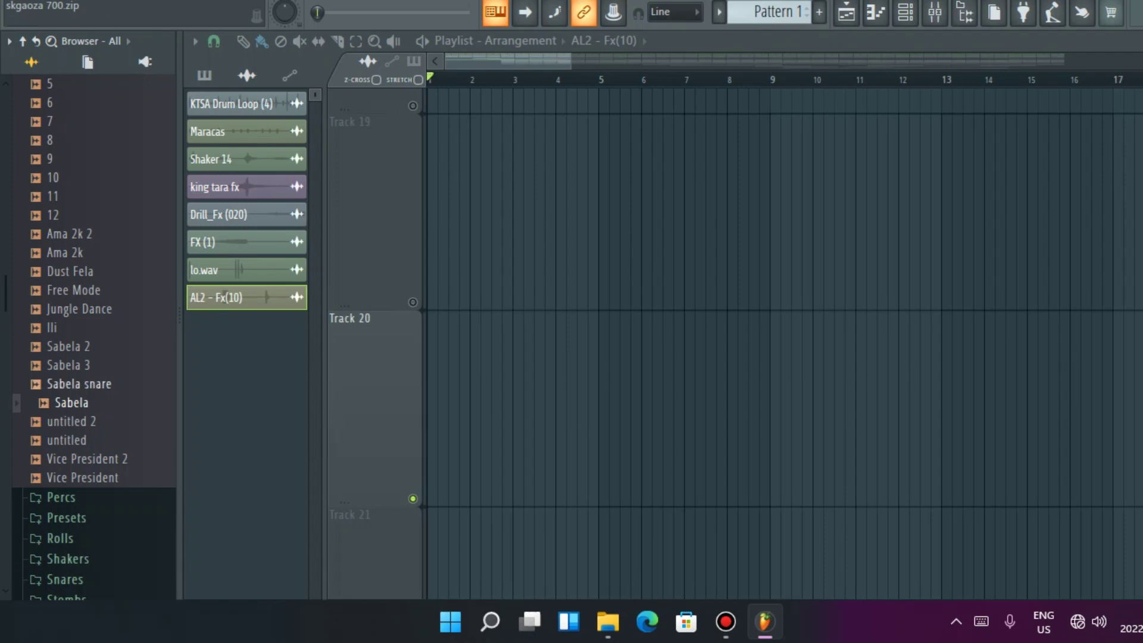
click(79, 384)
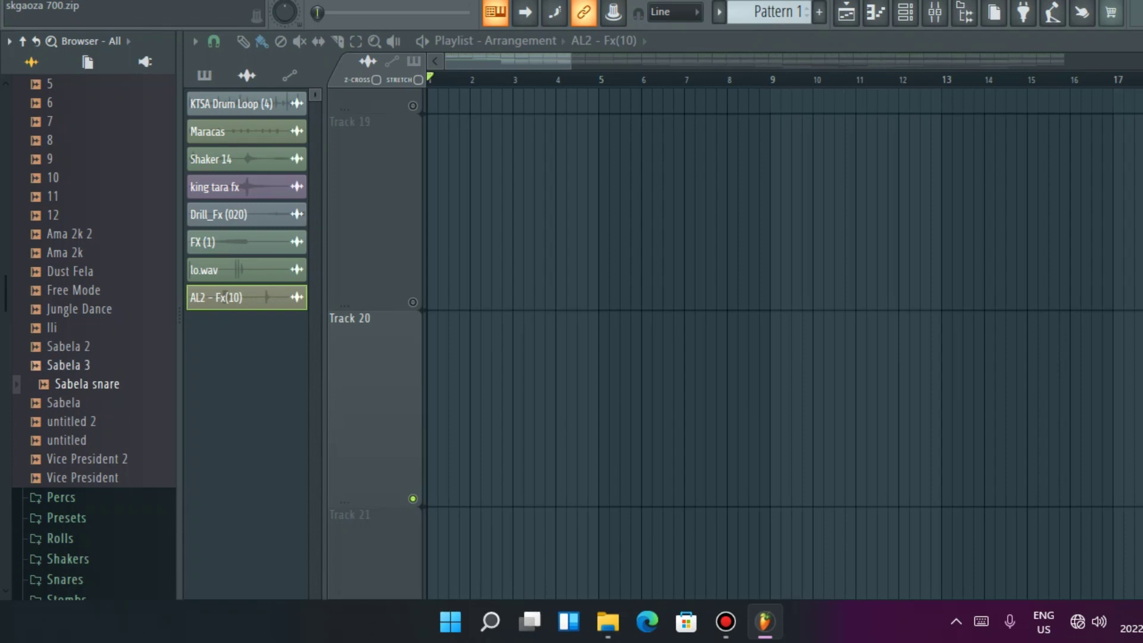
click(69, 365)
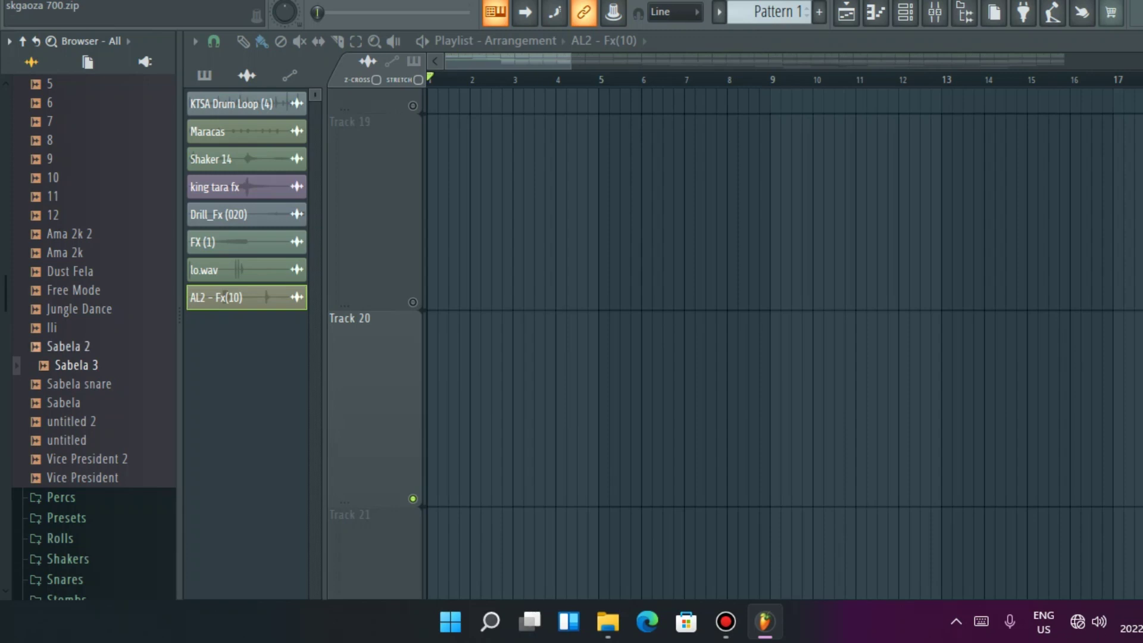
click(68, 346)
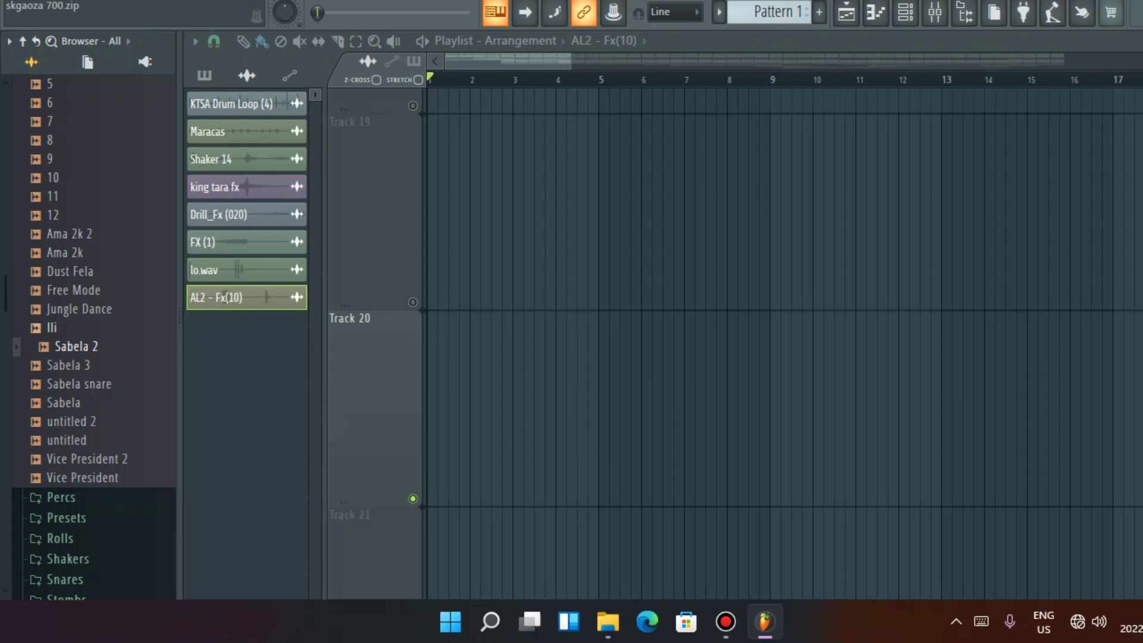
click(51, 328)
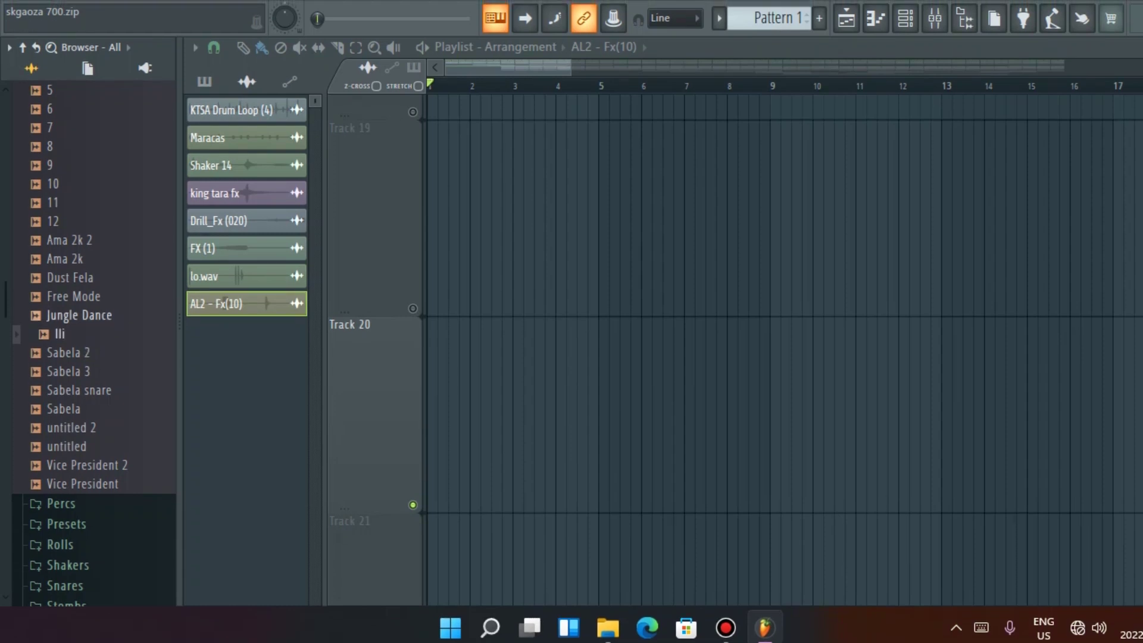
Step: Preview the loops Jungle Dance, Free Mode, Dust Fela, Ama 2k and Ama 2k 2 in turn
click(80, 315)
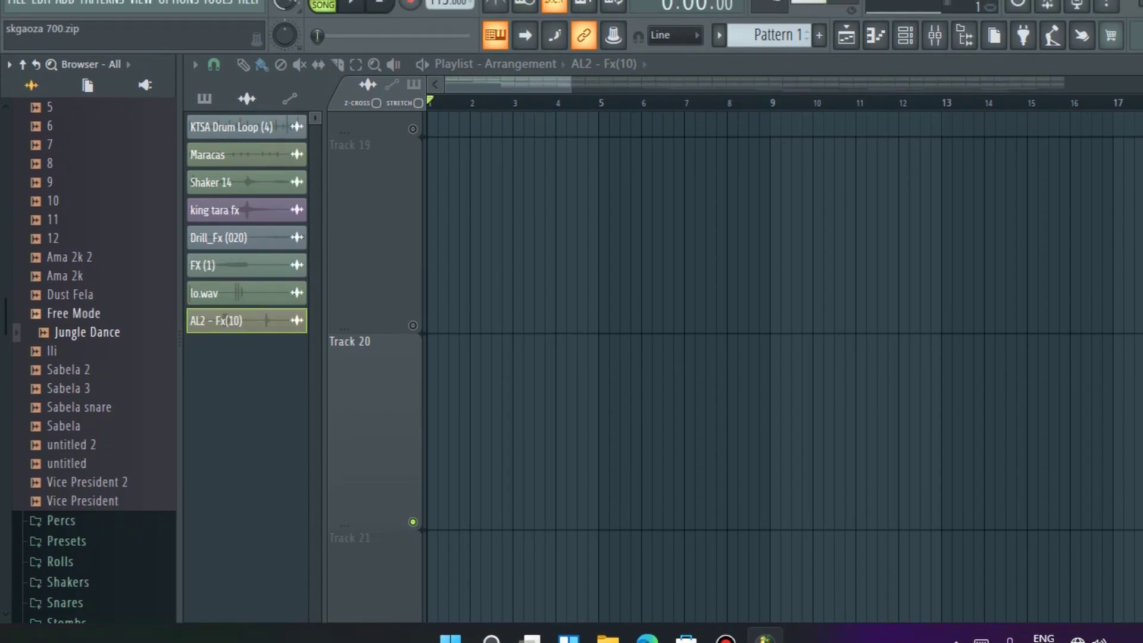
click(74, 313)
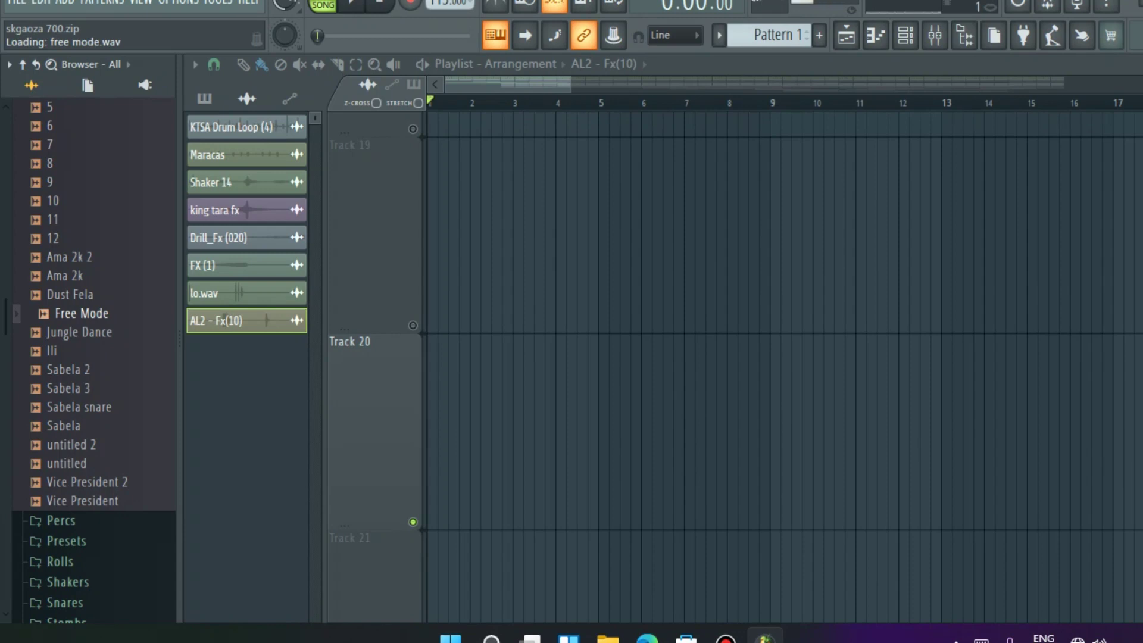
click(70, 295)
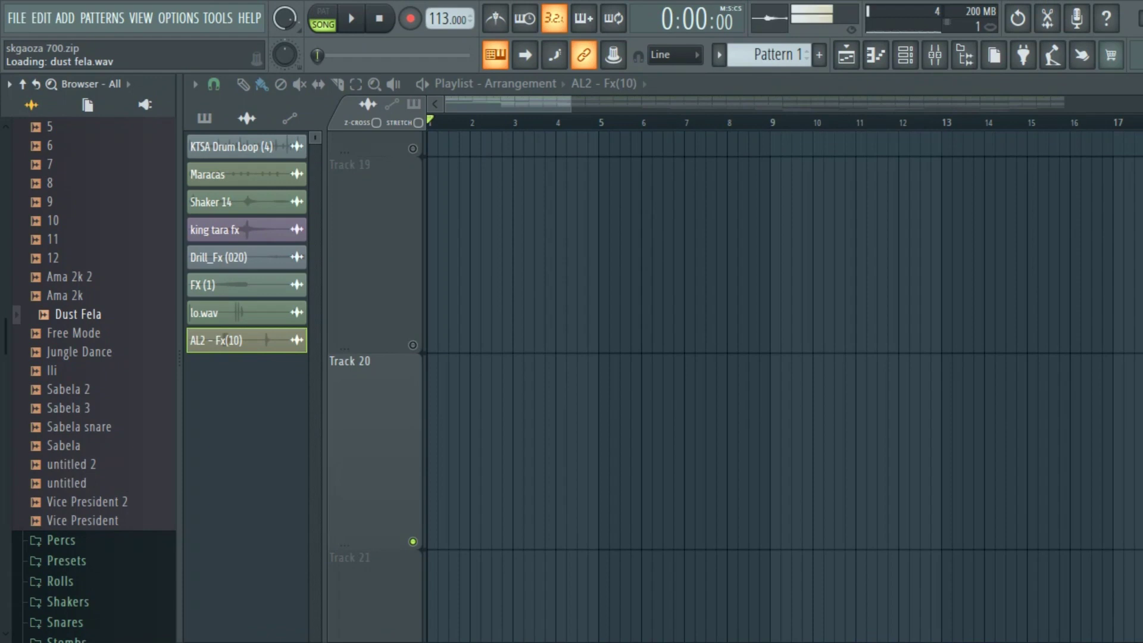
click(64, 295)
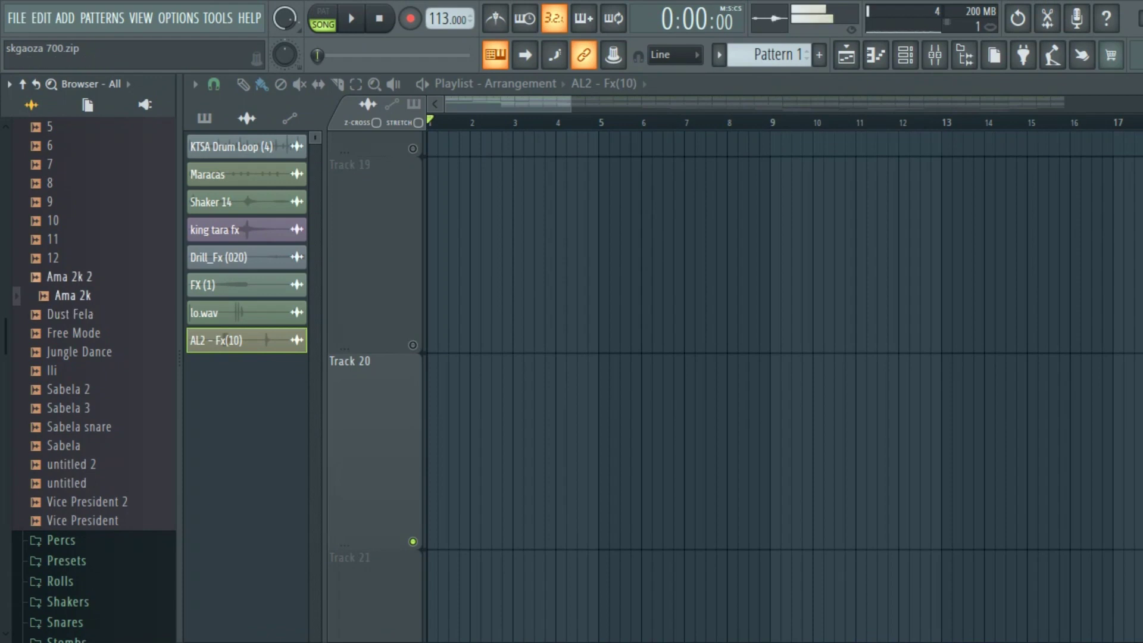
click(70, 277)
Step: Preview the numbered loops in descending order from 12 to 2
scroll(69, 295, up, 2)
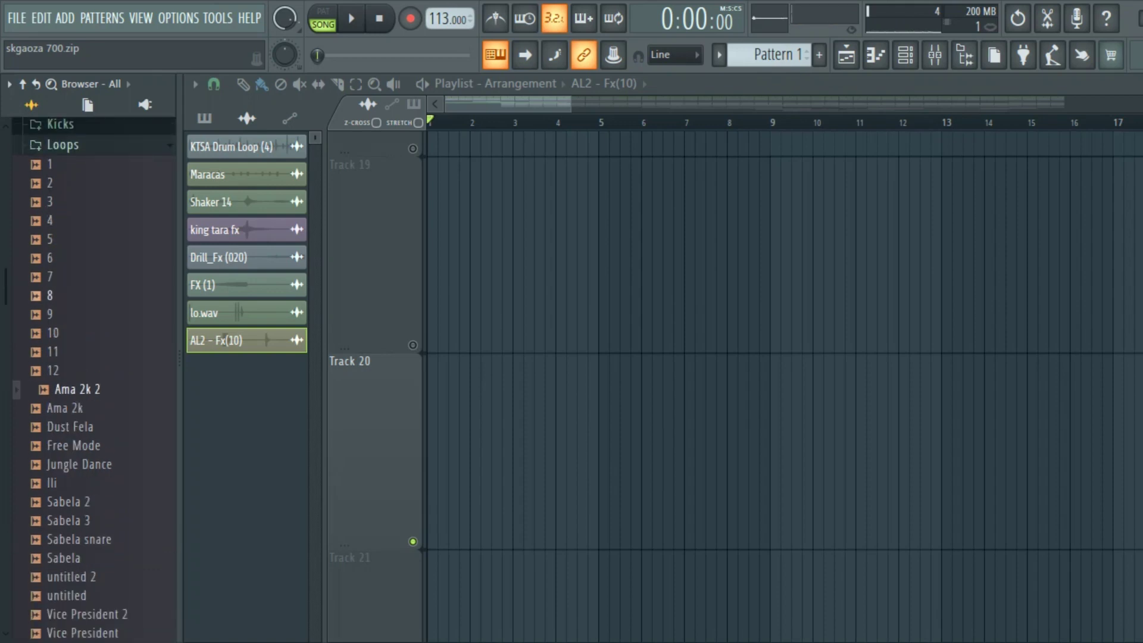
click(52, 328)
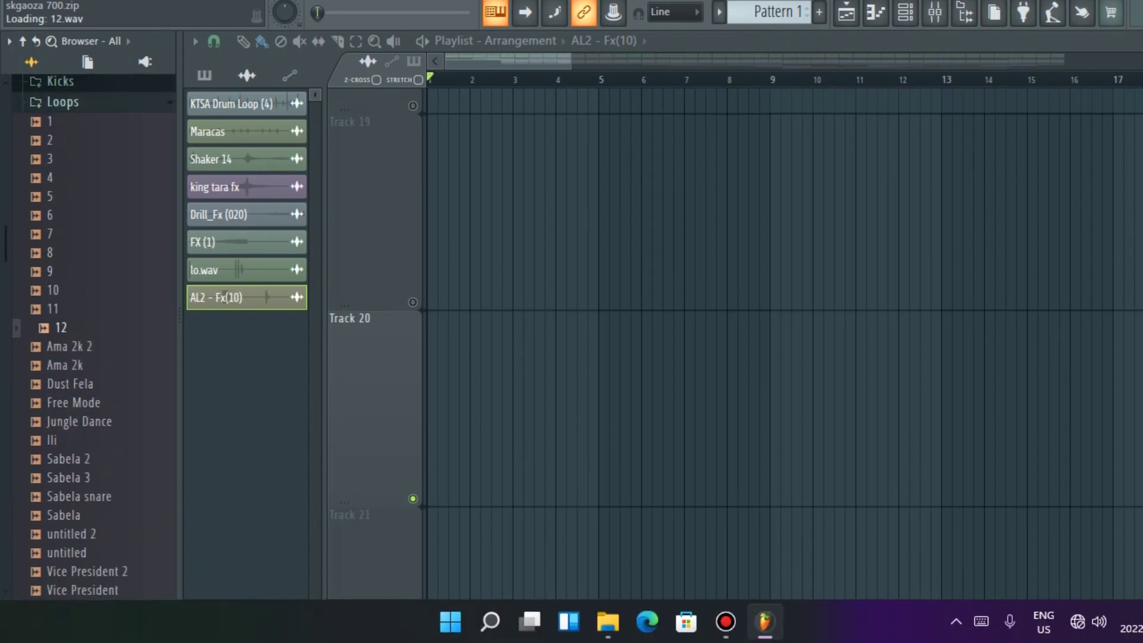
click(52, 309)
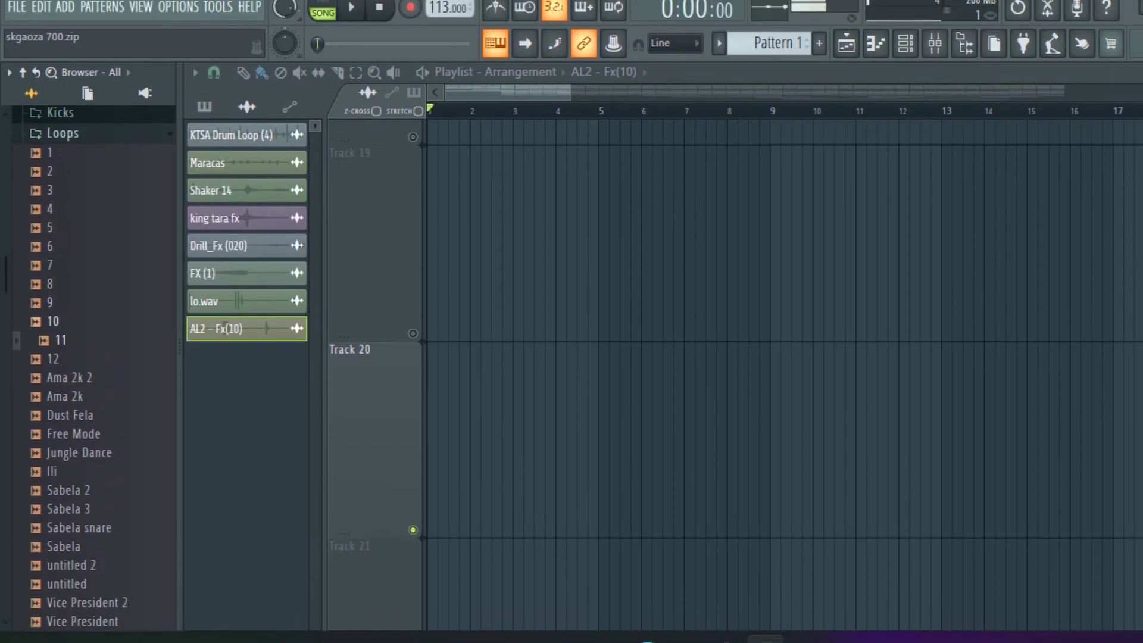
click(52, 325)
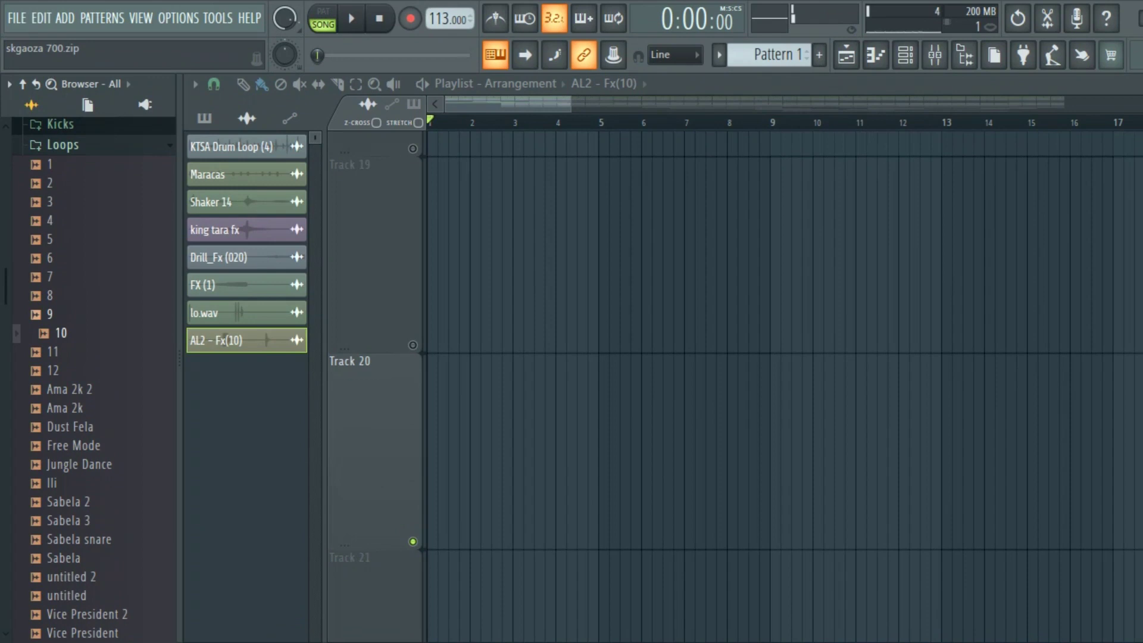
click(57, 314)
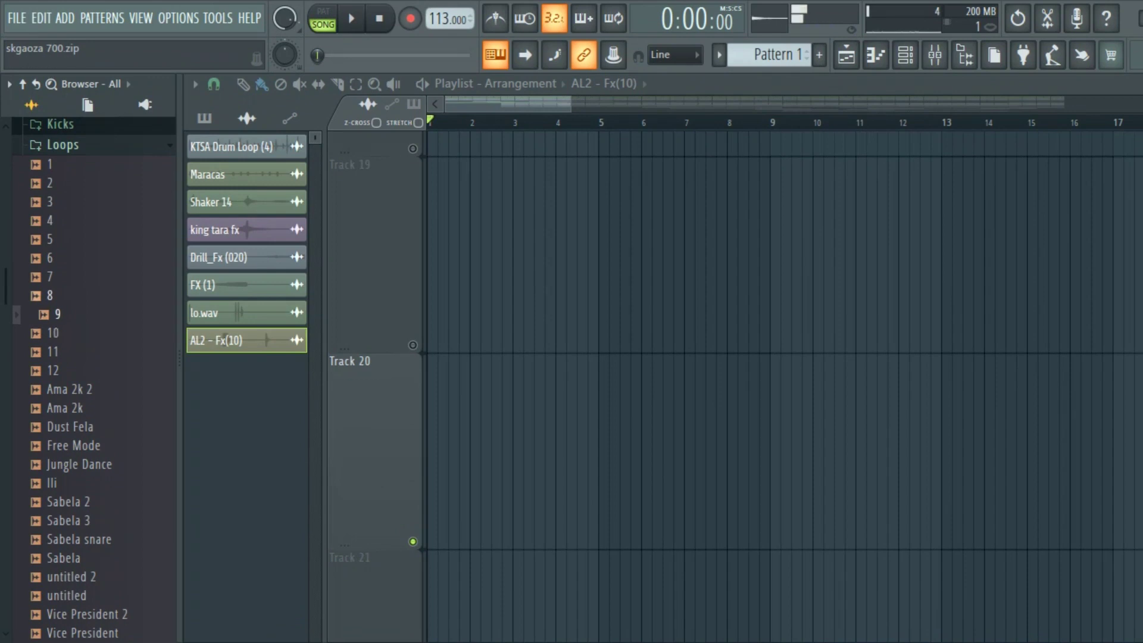
key(Up)
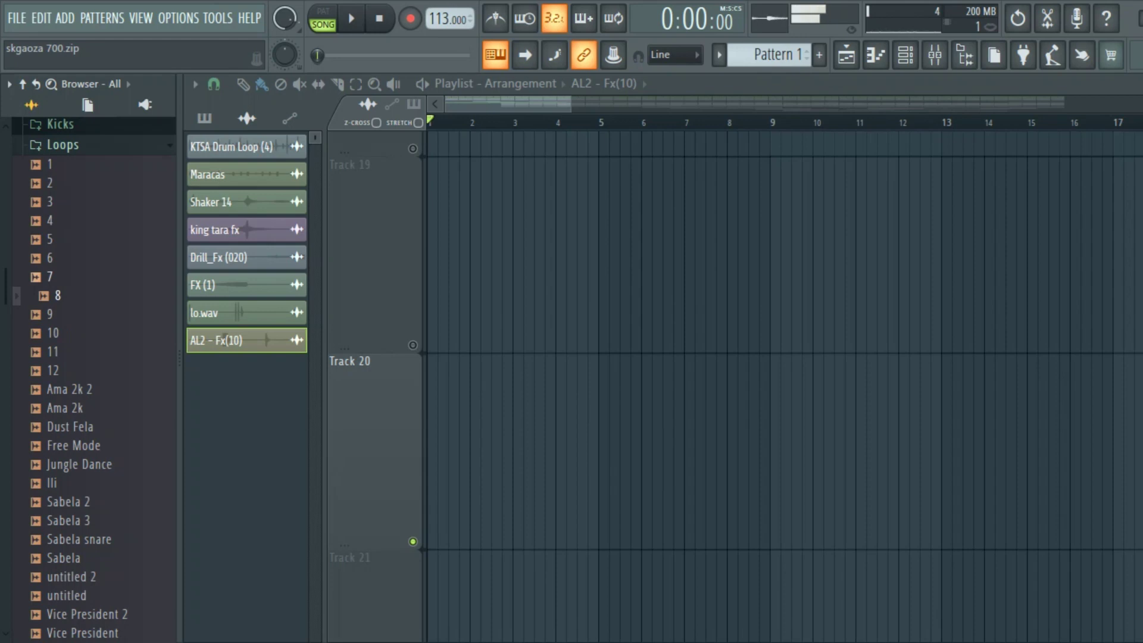
click(57, 277)
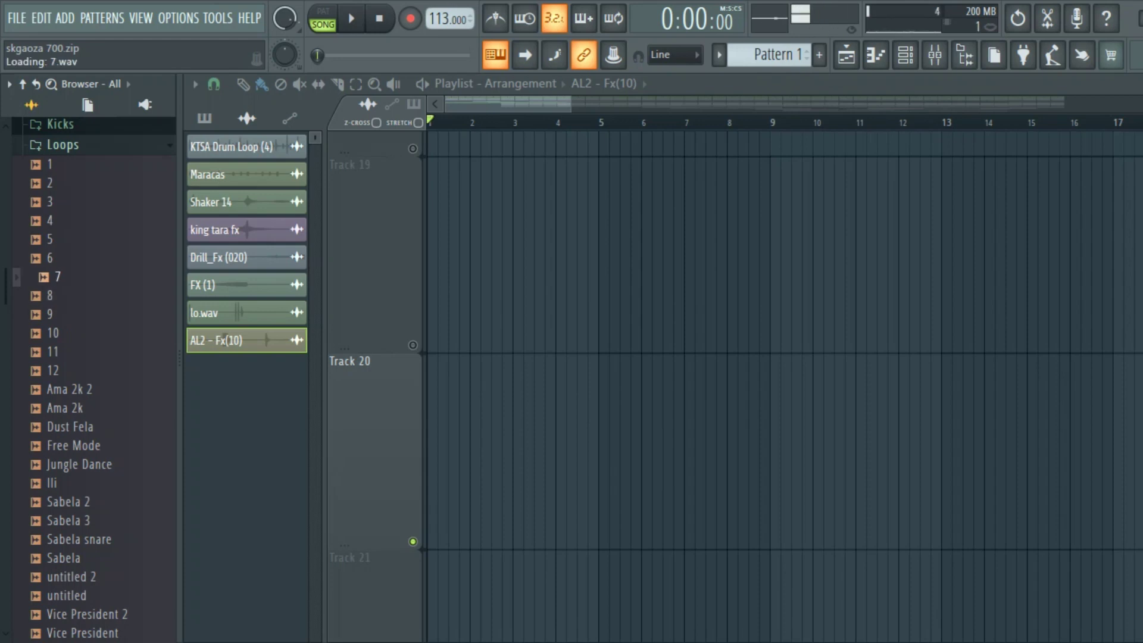
click(50, 258)
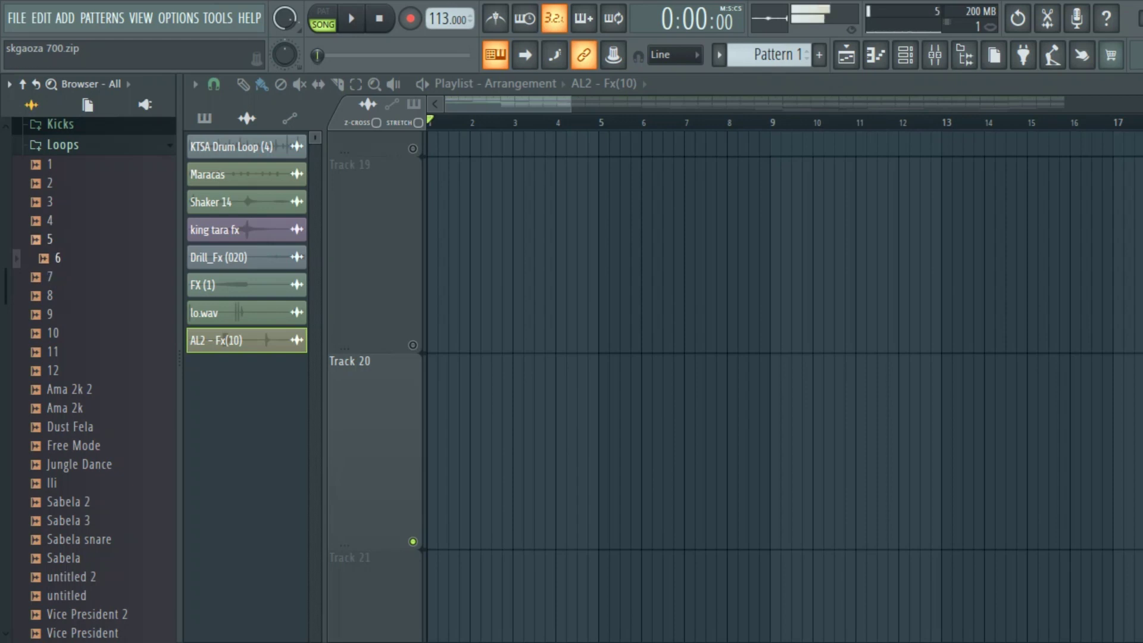
click(50, 239)
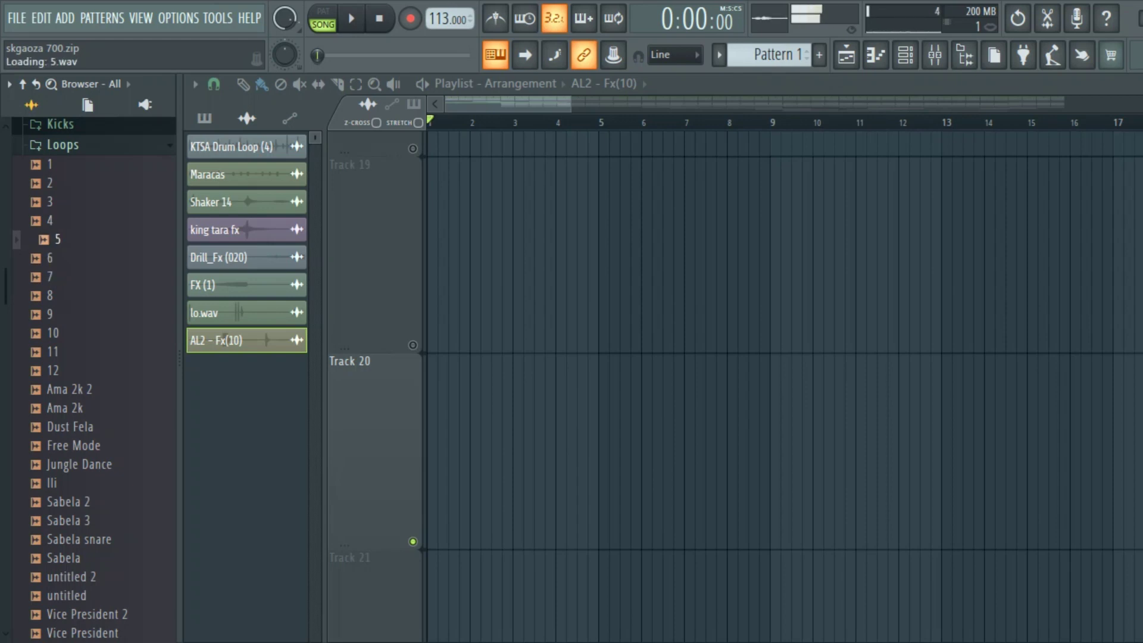
click(50, 220)
key(Up)
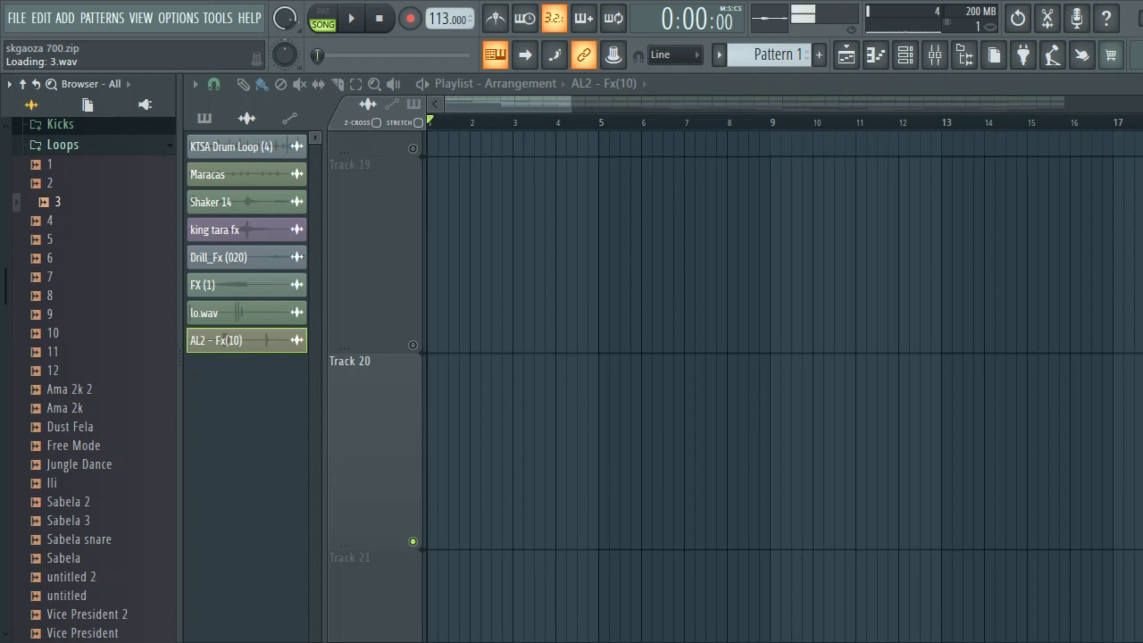
click(50, 183)
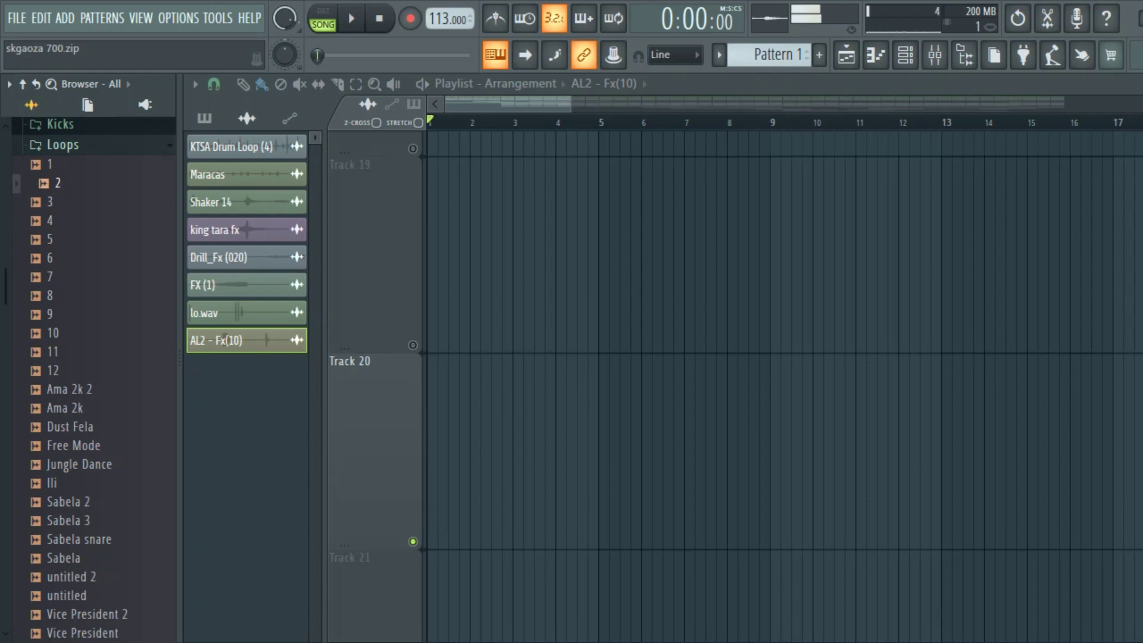
Step: Collapse the Loops folder, open the Percs folder, and preview its samples from AL2 - Perc(1) to AL2 - Perc(9)
click(62, 144)
click(61, 164)
key(Down)
key(Down)
key(Down)
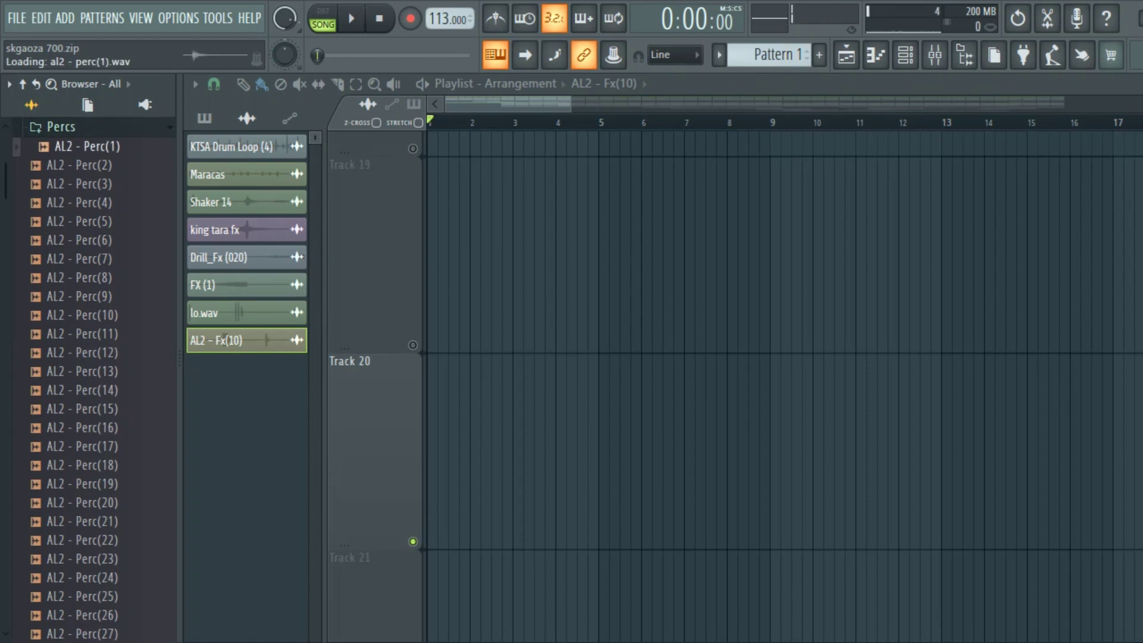
key(Down)
key(Down)
key(Down)
key(Down)
key(Down)
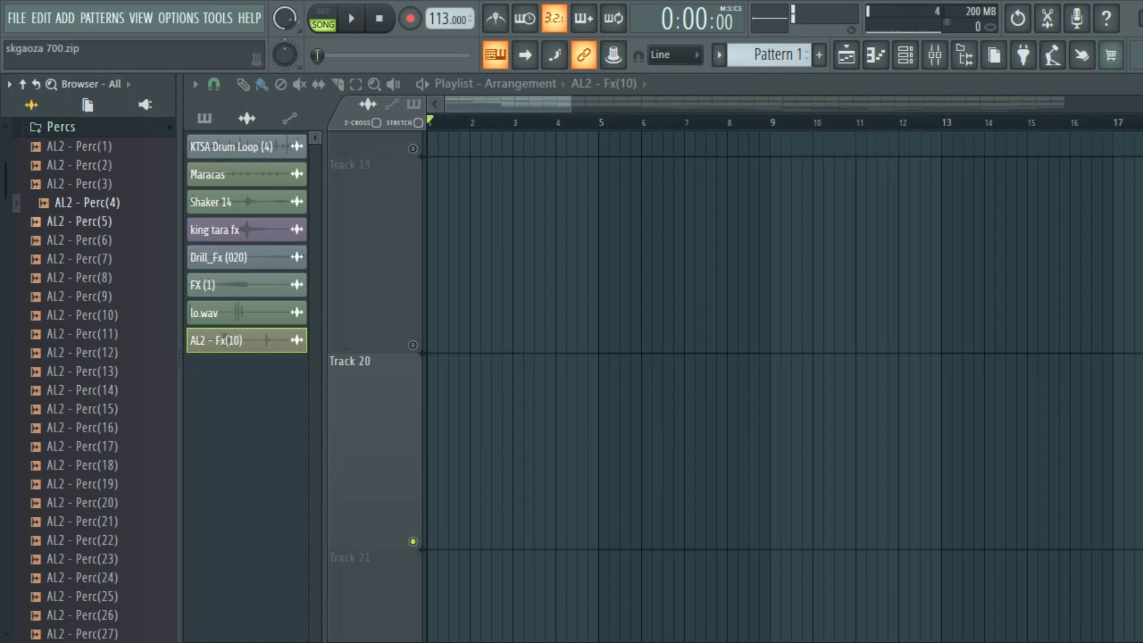
key(Down)
key(Down)
key(Down)
key(Down)
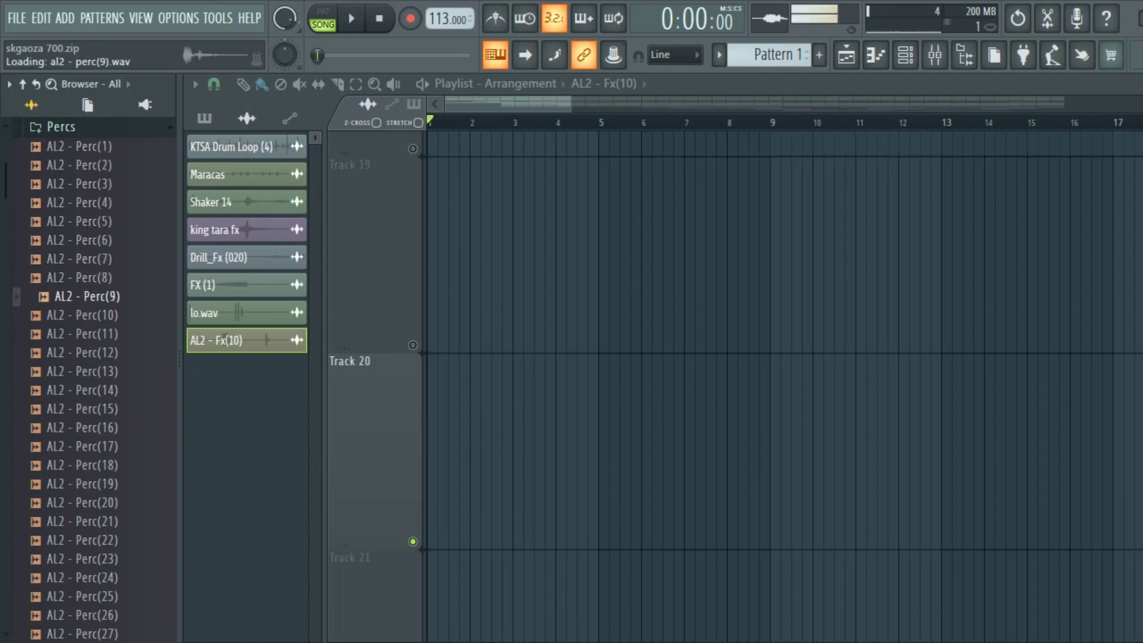
Step: Preview the percussion samples from AL2 - Perc(10) to AL2 - Perc(18) one after another
key(Down)
key(Down)
key(Up)
key(Down)
key(Down)
key(Down)
key(Down)
key(Down)
key(Down)
key(Down)
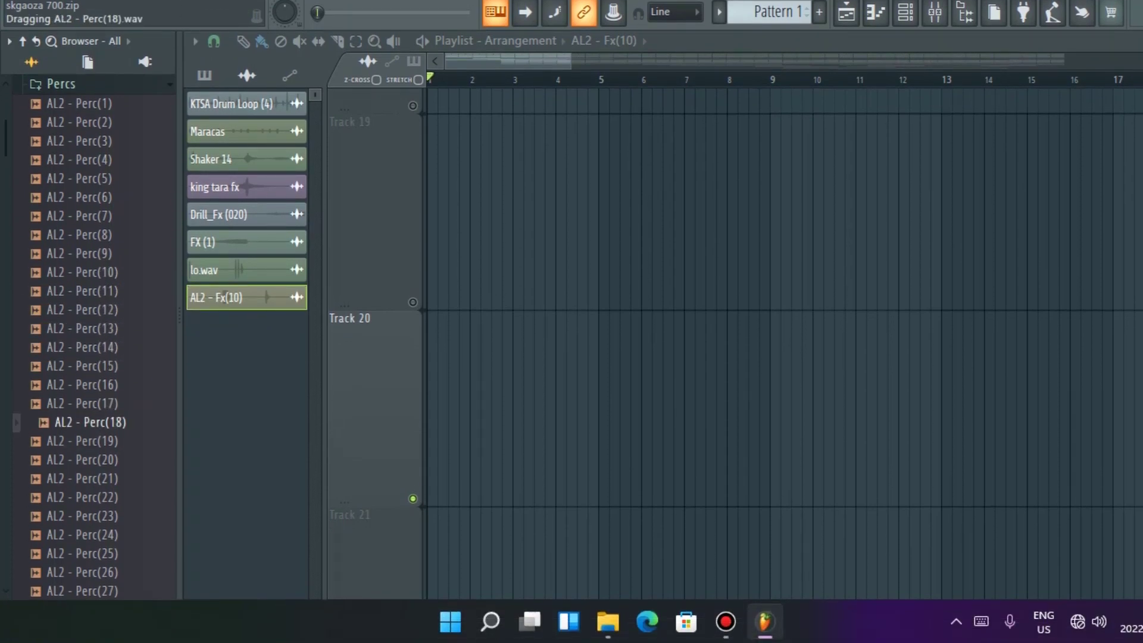
Step: Continue previewing the percussion samples from AL2 - Perc(19) to AL2 - Perc(25)
key(Up)
key(Down)
key(Down)
key(Down)
key(Down)
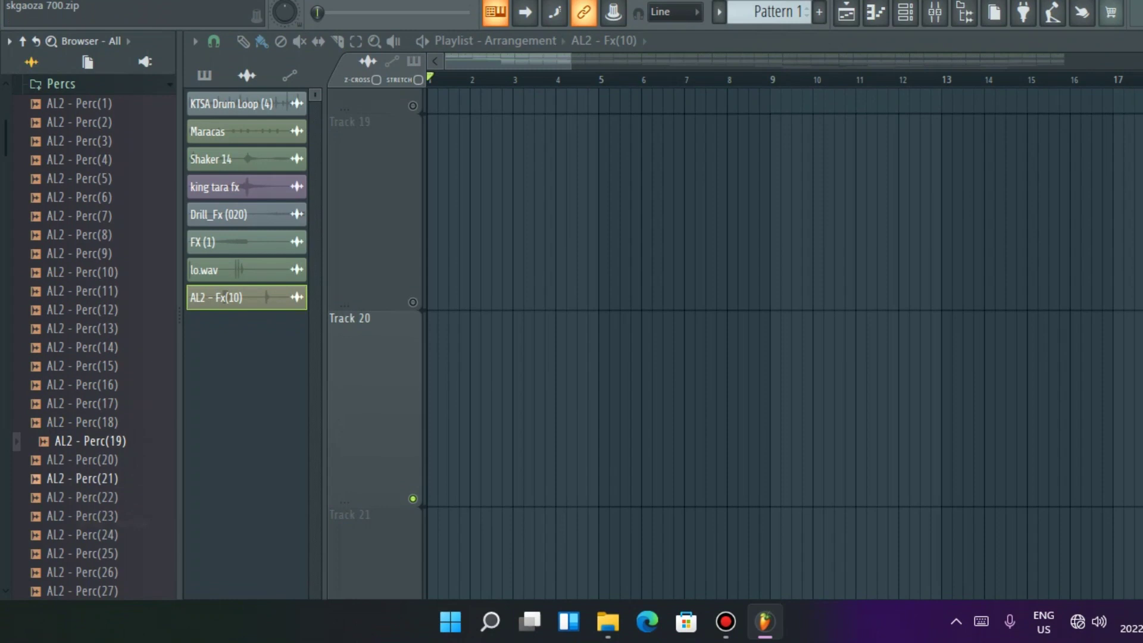
key(Down)
key(Down)
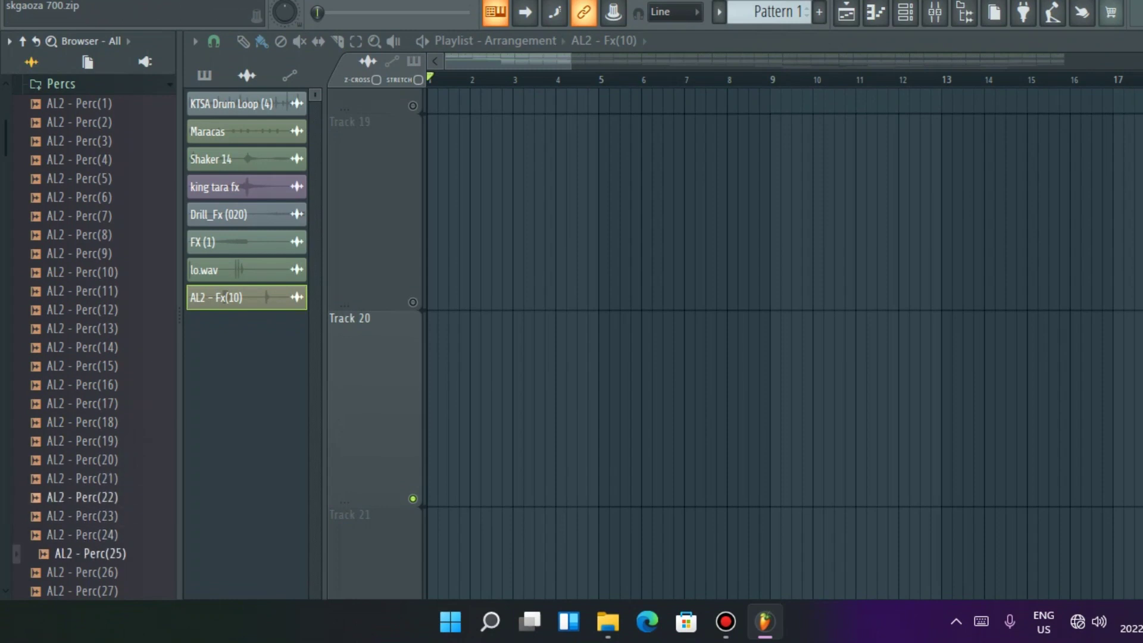
Step: Replay the percussion samples just before AL2 - Perc(25), and continue previewing down to AL2 - Perc(28)
key(Up)
key(Up)
key(Up)
key(Down)
key(Down)
key(Down)
key(Down)
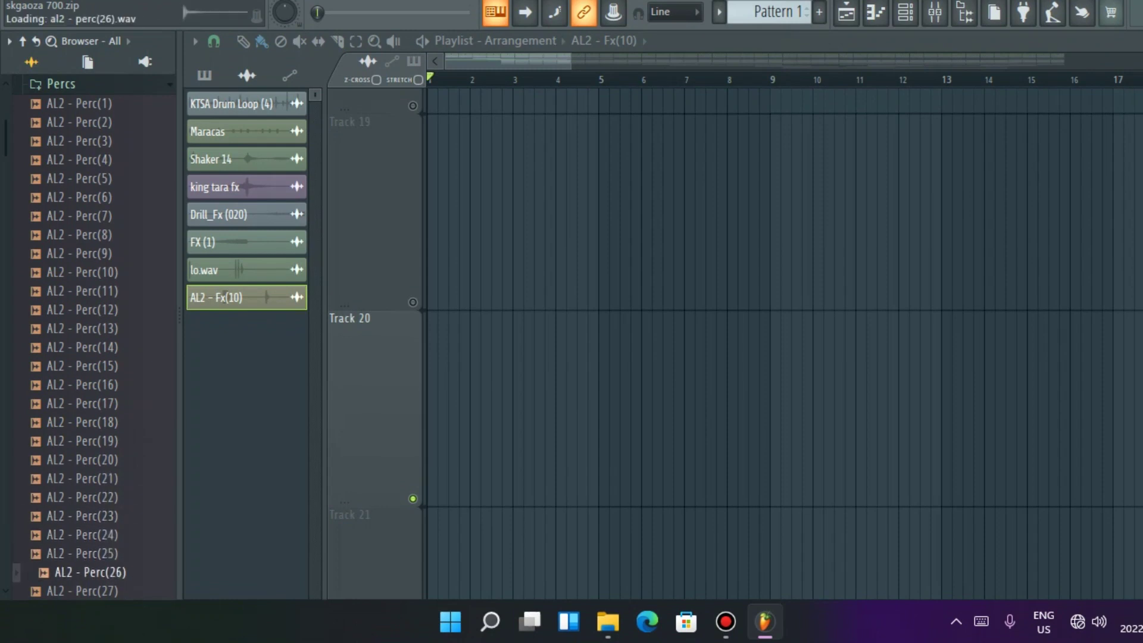
key(Down)
key(Down)
key(Up)
key(Down)
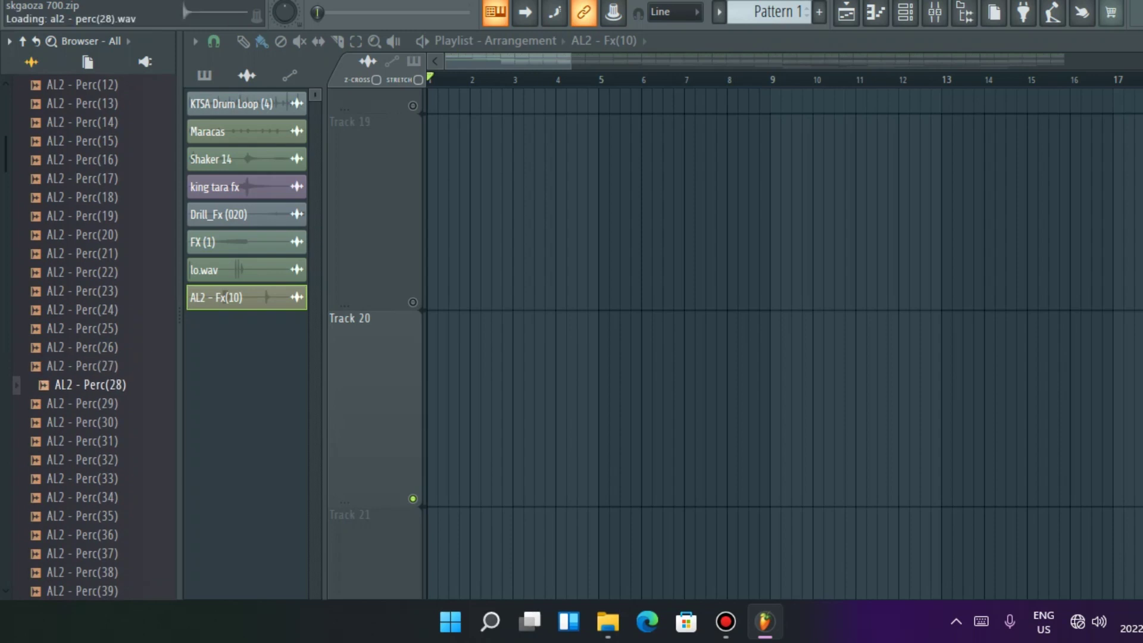
Step: Preview the percussion samples from AL2 - Perc(29) to AL2 - Perc(37) one after another
key(Down)
key(Down)
key(Down)
key(Down)
key(Down)
key(Down)
key(Down)
key(Down)
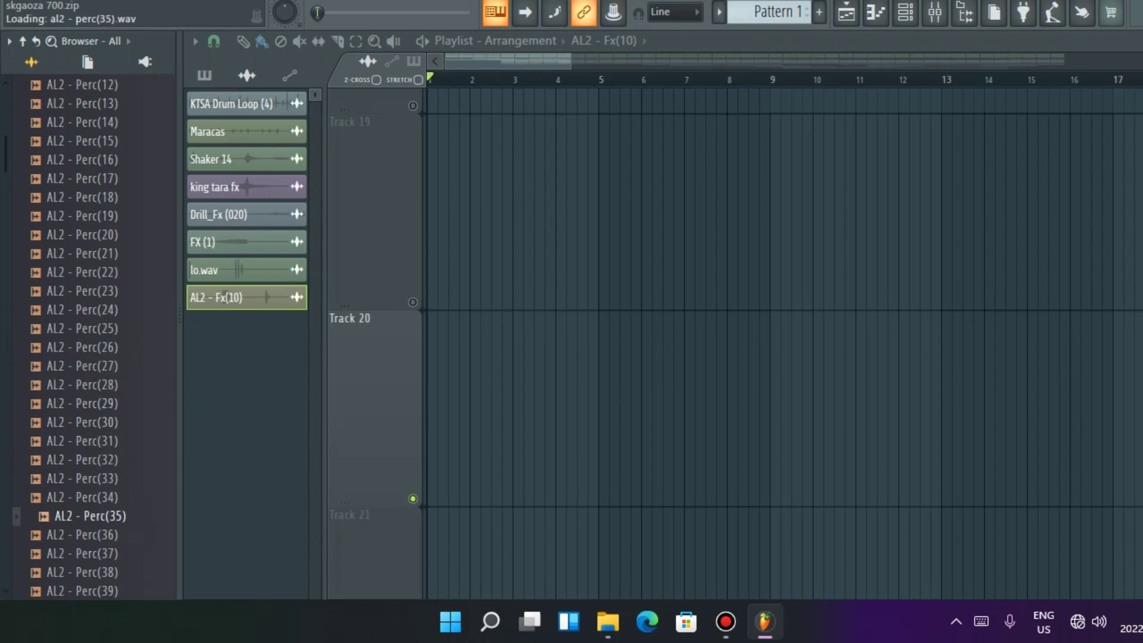
key(Down)
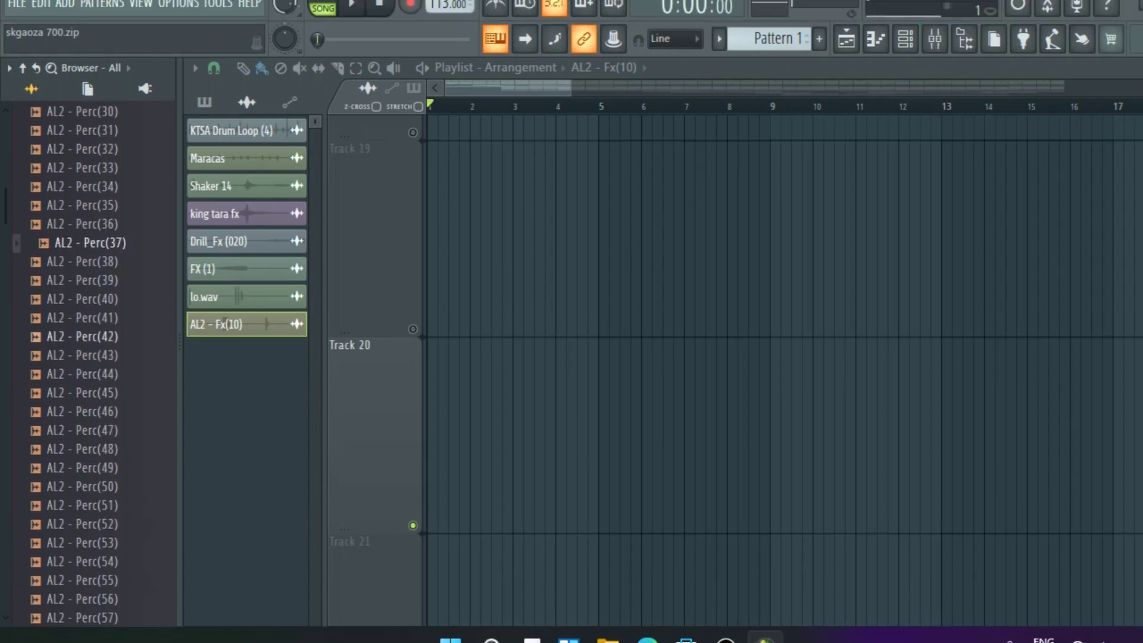
Step: Continue previewing the percussion samples from AL2 - Perc(38) to AL2 - Perc(47)
key(Down)
key(Down)
key(Down)
key(Down)
key(Down)
key(Down)
key(Down)
key(Down)
key(Down)
key(Down)
key(Down)
key(Down)
key(Down)
key(Down)
key(Down)
key(Down)
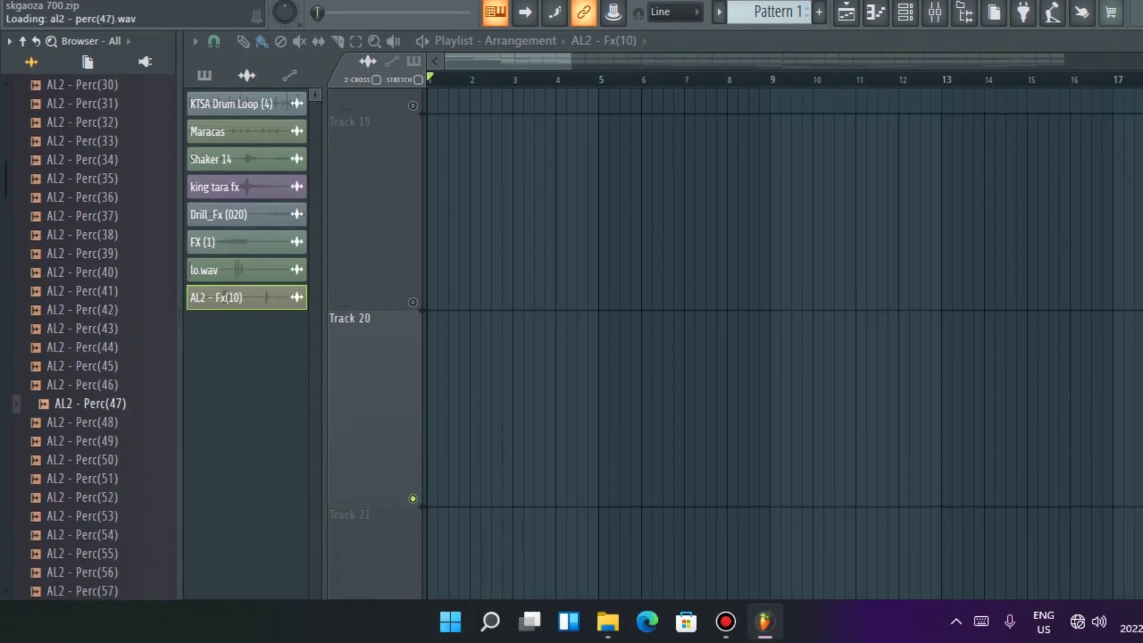
Step: Collapse the Percs folder and open the Log Drum presets folder inside Presets
scroll(95, 337, up, 12)
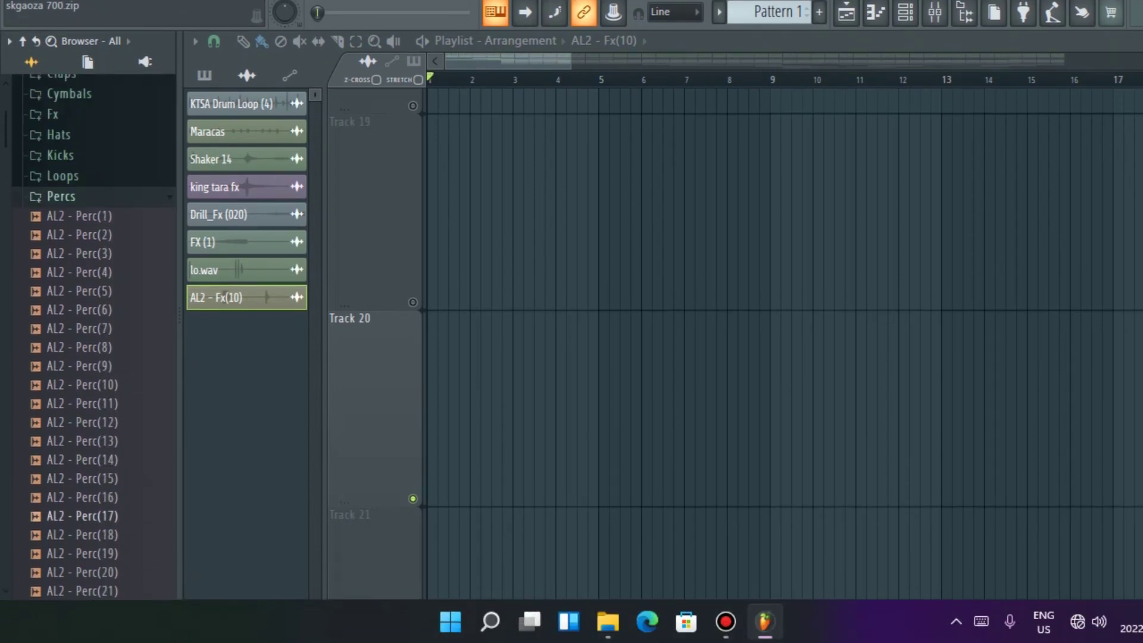
click(61, 417)
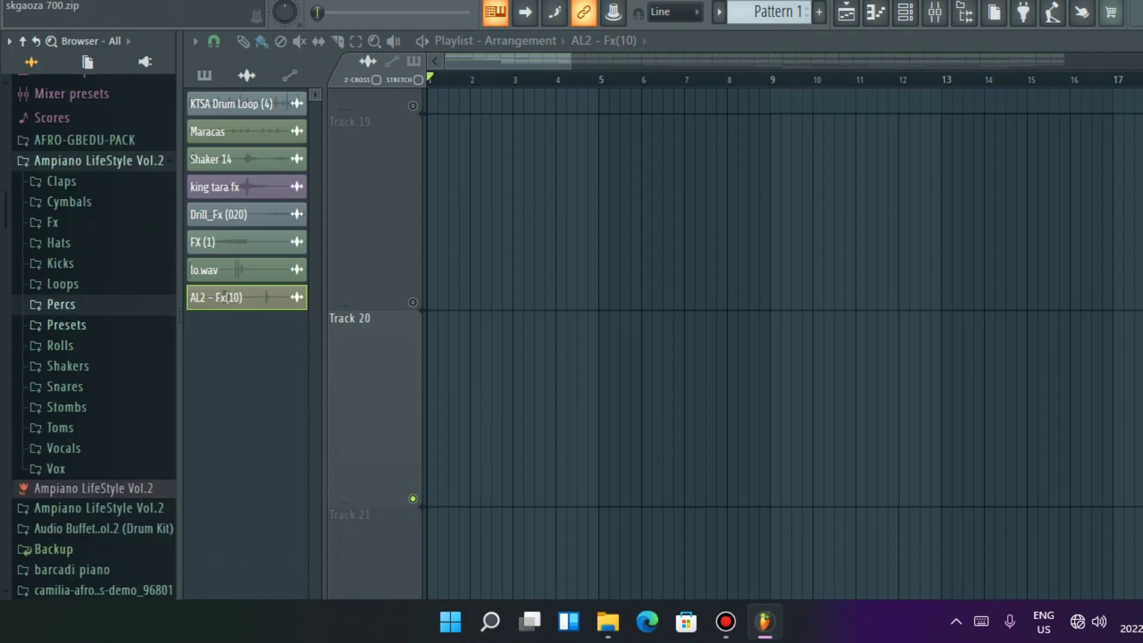
key(Down)
key(Right)
key(Down)
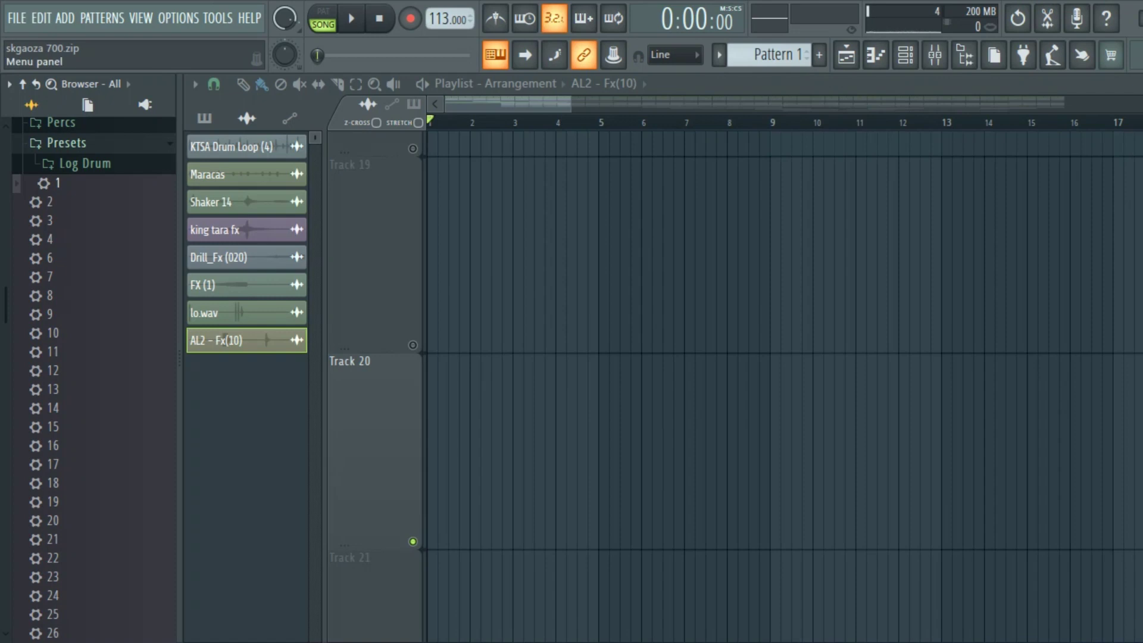
Step: Start a new empty project without saving the changes to skgaoza 700.zip
click(16, 18)
click(36, 45)
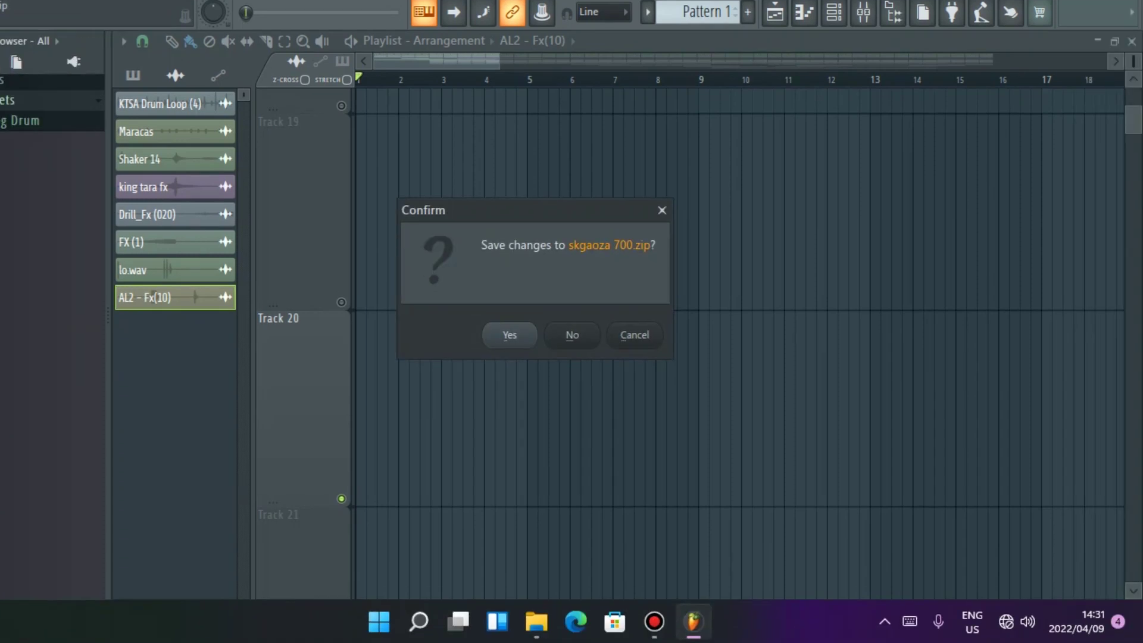
key(n)
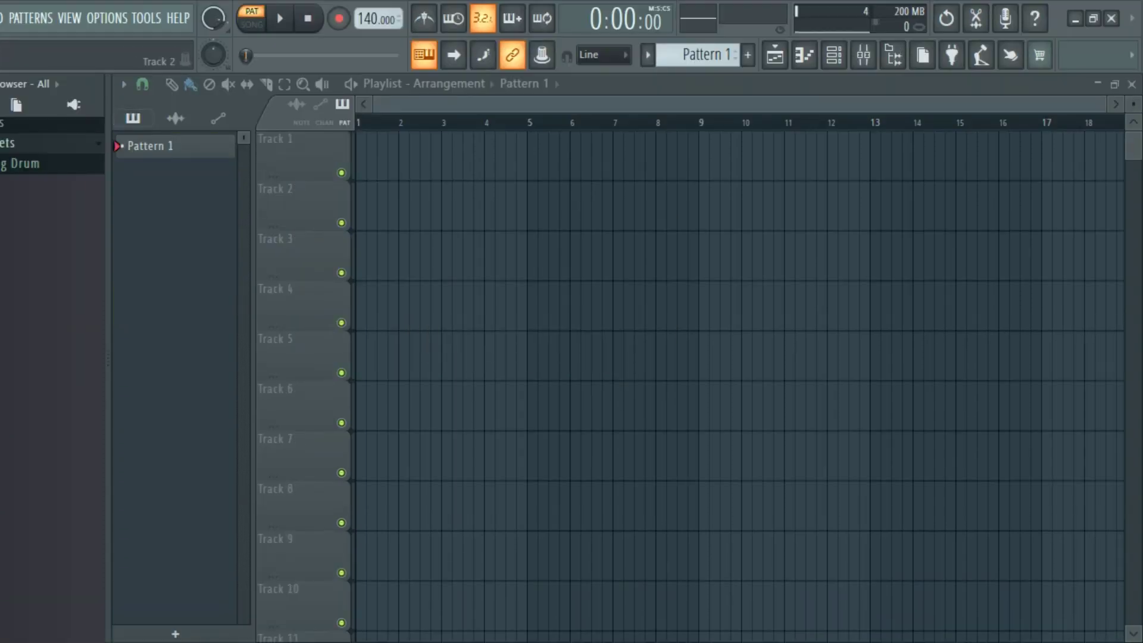
Step: Load Log Drum preset 1 into the channel in the Channel rack and open its Piano roll
click(834, 12)
drag(48, 202, 51, 252)
drag(52, 184, 315, 129)
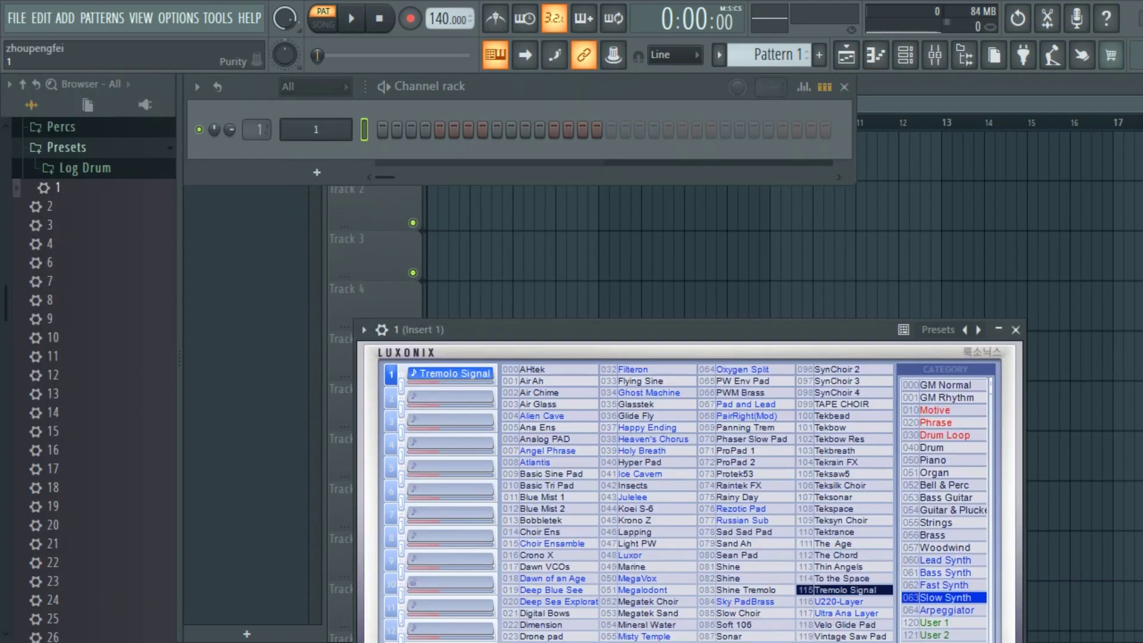
right_click(349, 122)
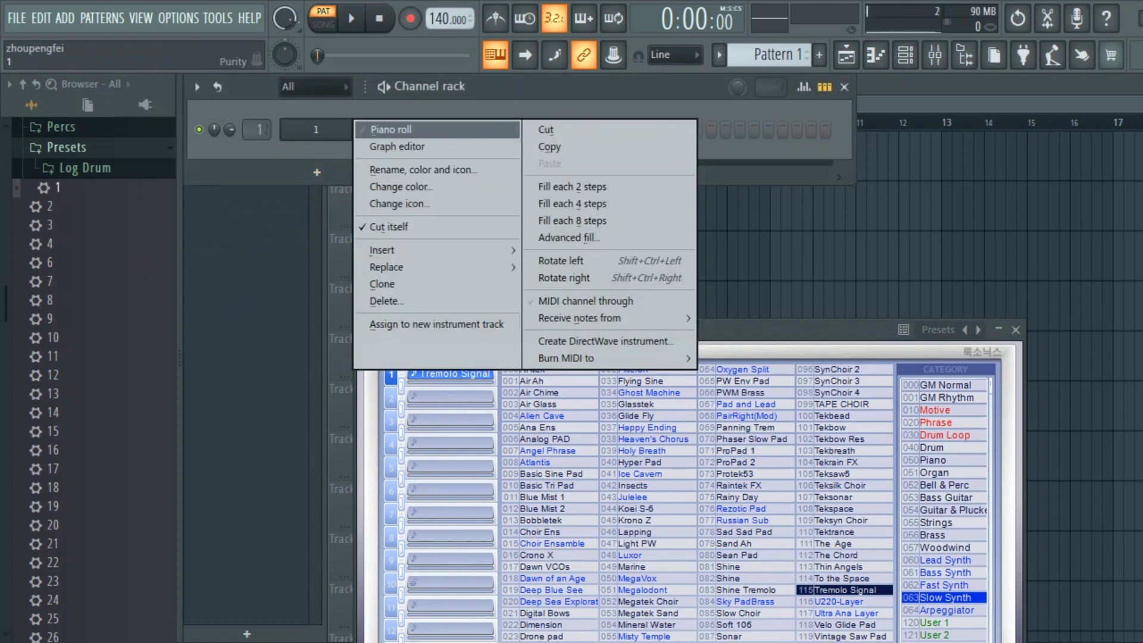
click(381, 130)
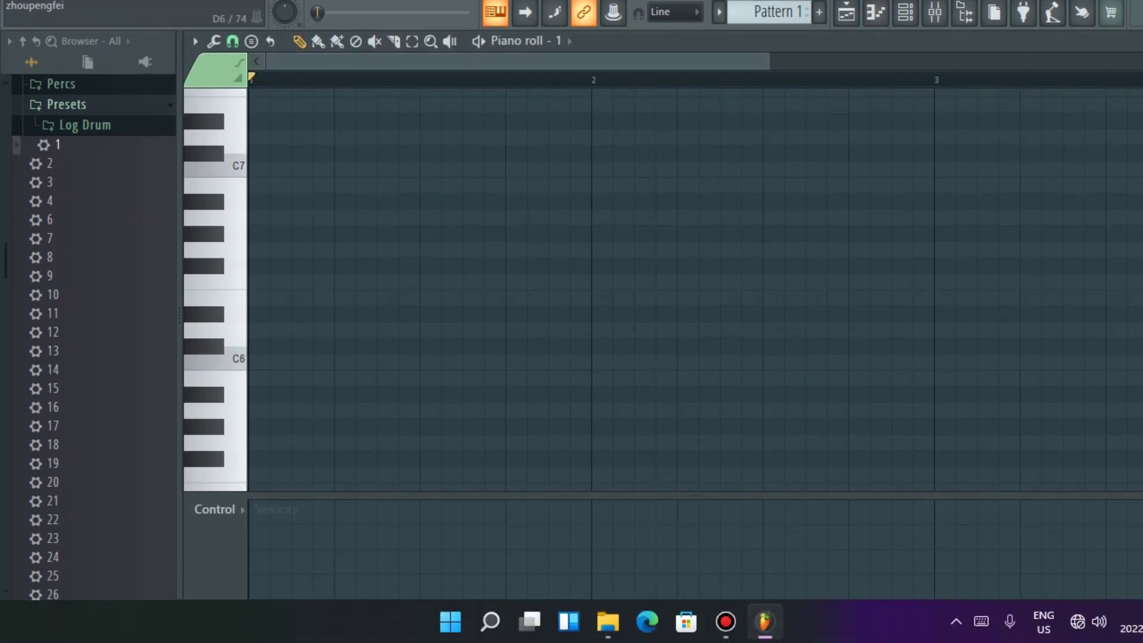
Step: Audition Log Drum preset 1 by playing several notes, including lower keys on the Piano roll keyboard
key(m)
key(3)
key(r)
key(y)
key(u)
scroll(693, 333, down, 4)
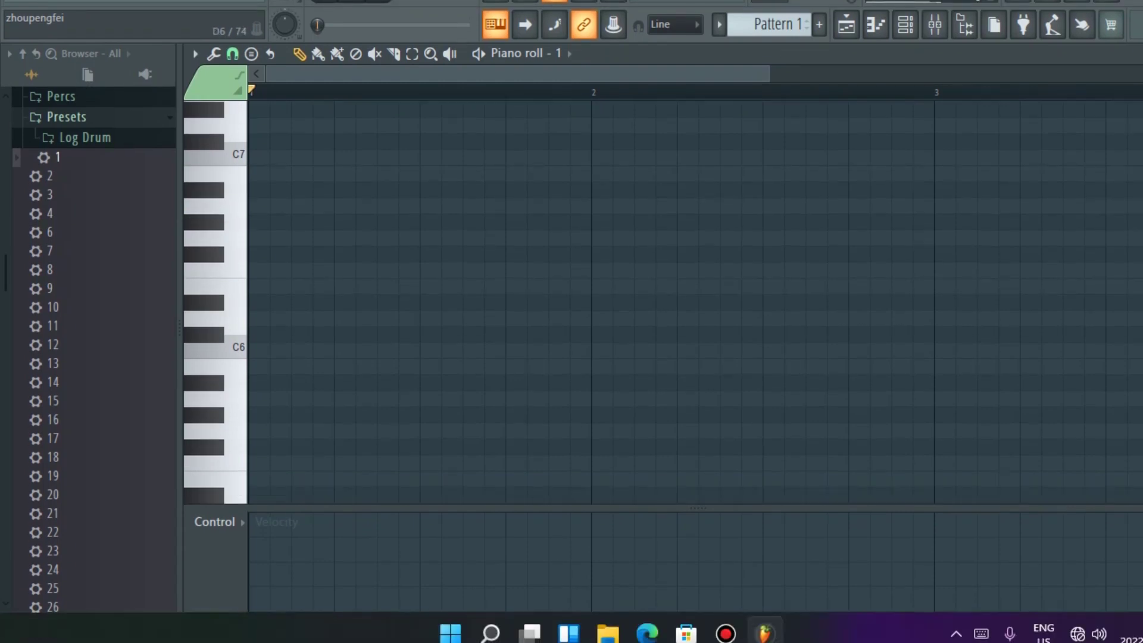
click(215, 401)
click(214, 485)
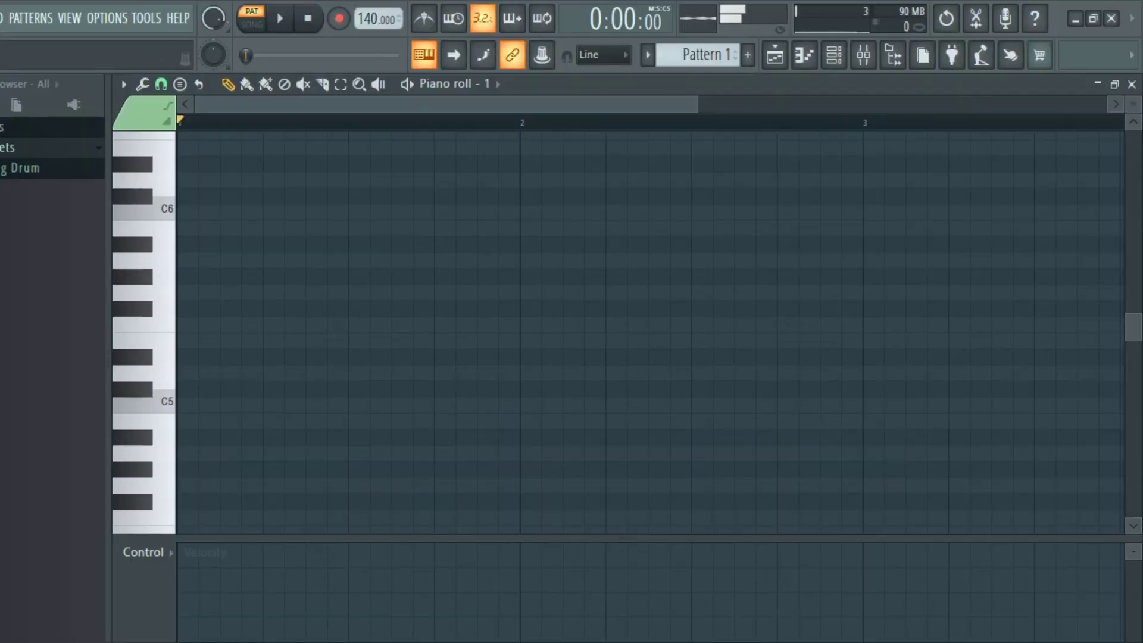
Step: Close the Piano roll, replace the channel's preset with Log Drum preset 2, and audition it in the reopened Piano roll
click(1132, 84)
drag(50, 206, 316, 129)
right_click(315, 130)
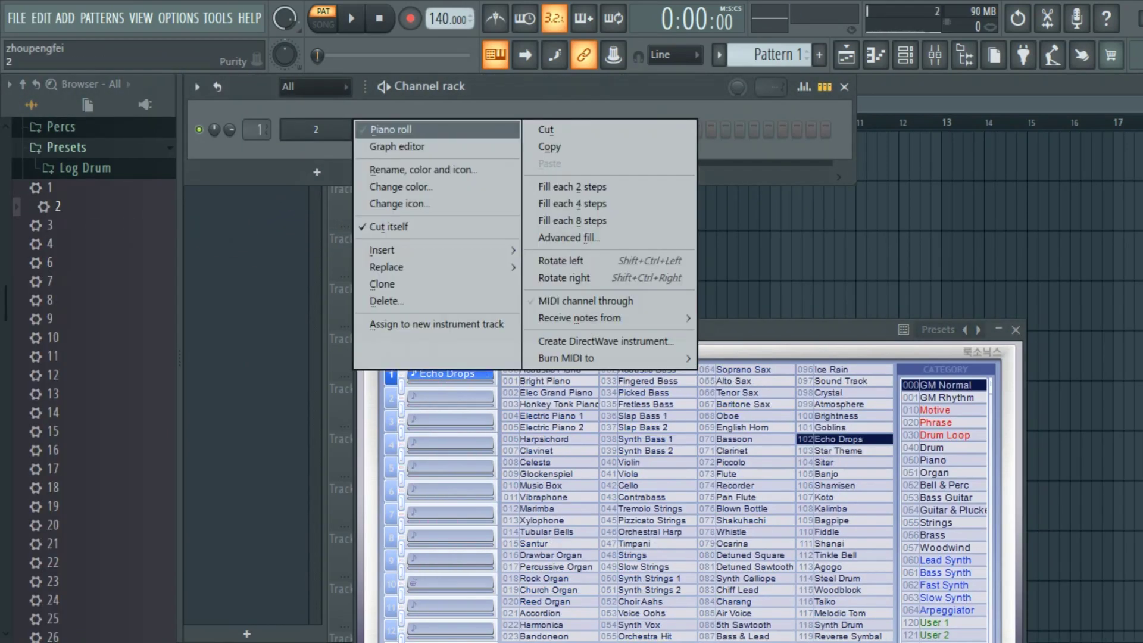
click(390, 129)
click(214, 374)
click(215, 330)
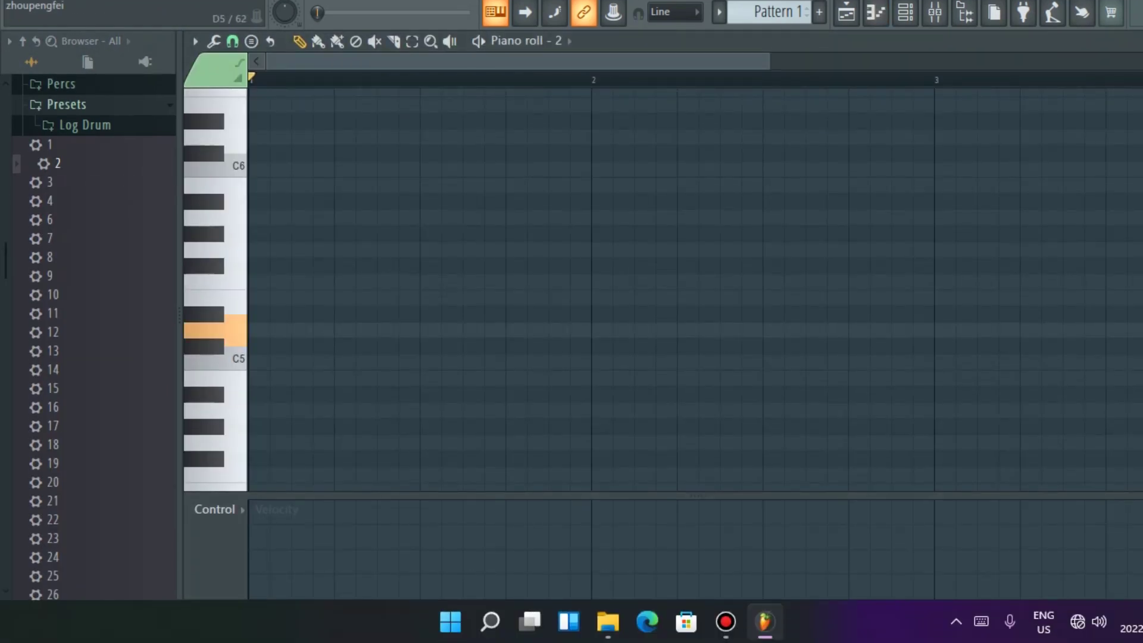
Step: Load Log Drum preset 3 into the channel and audition it on the Piano roll keys down to the C4 octave
drag(49, 182, 268, 230)
drag(268, 273, 285, 268)
click(214, 351)
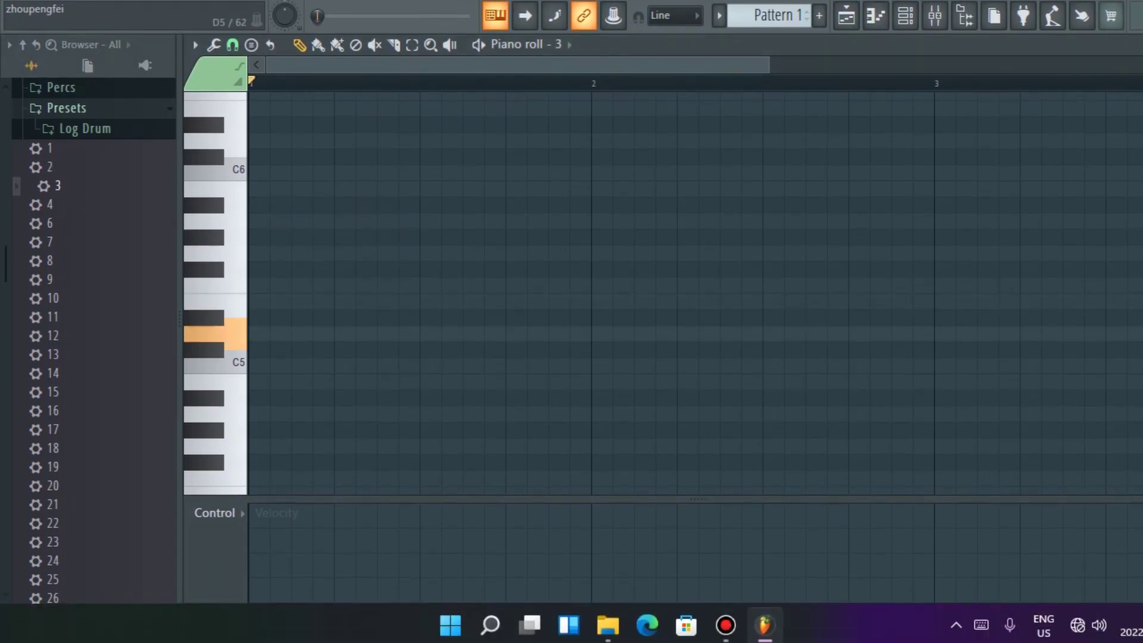
click(215, 380)
scroll(214, 331, down, 4)
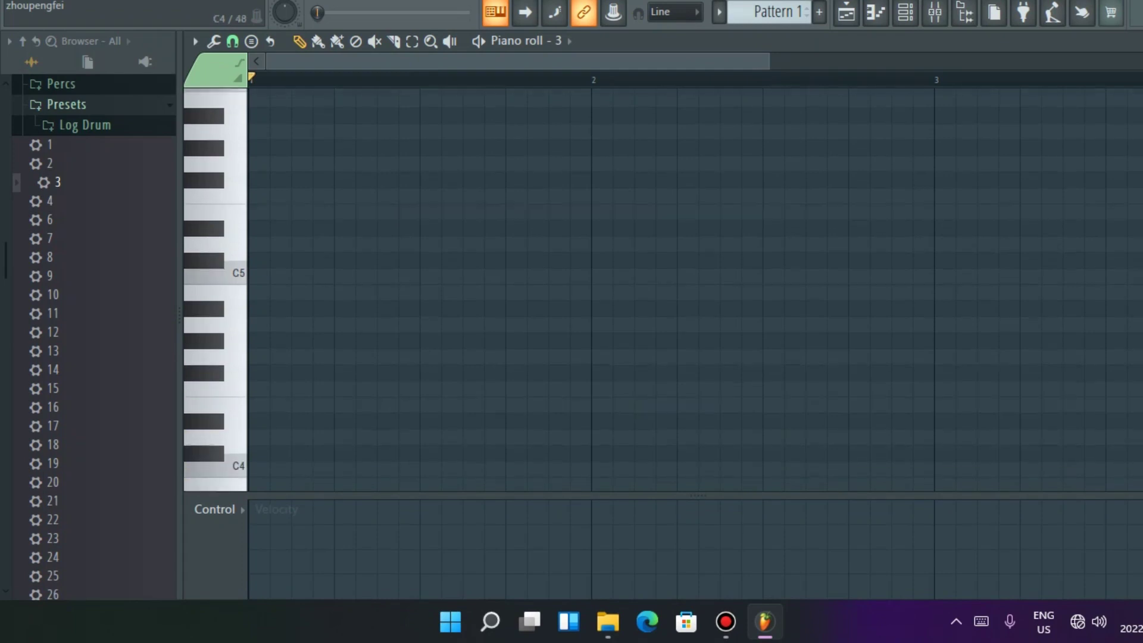
click(215, 331)
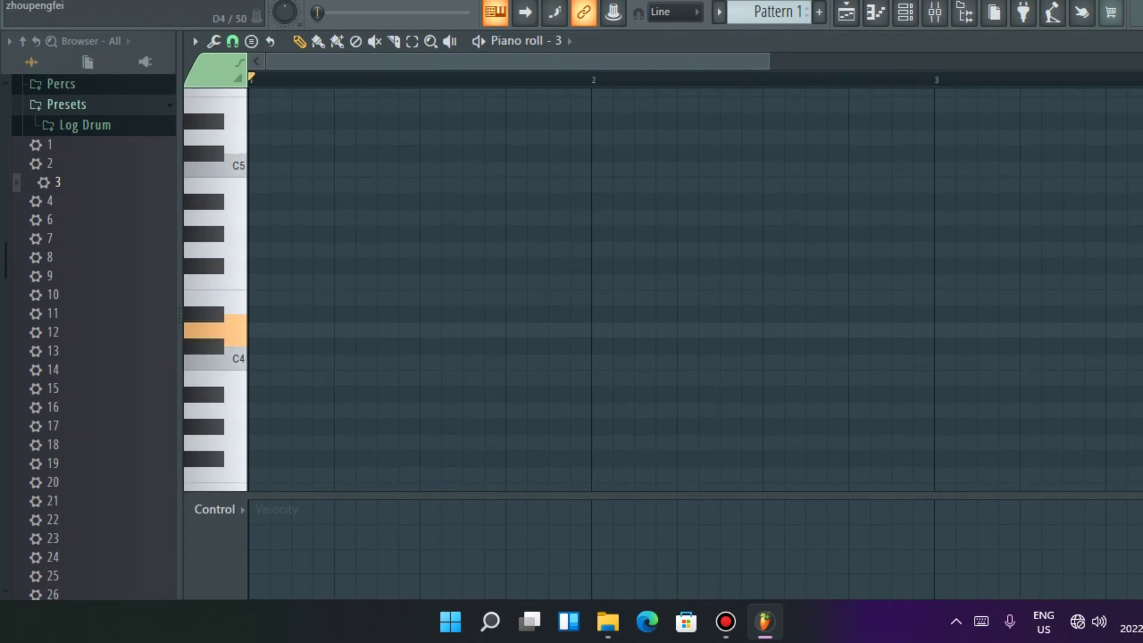
Step: Try Log Drum presets 4, 6 and 7 in turn, testing preset 6 with notes at G#4 and A#4
drag(49, 201, 206, 256)
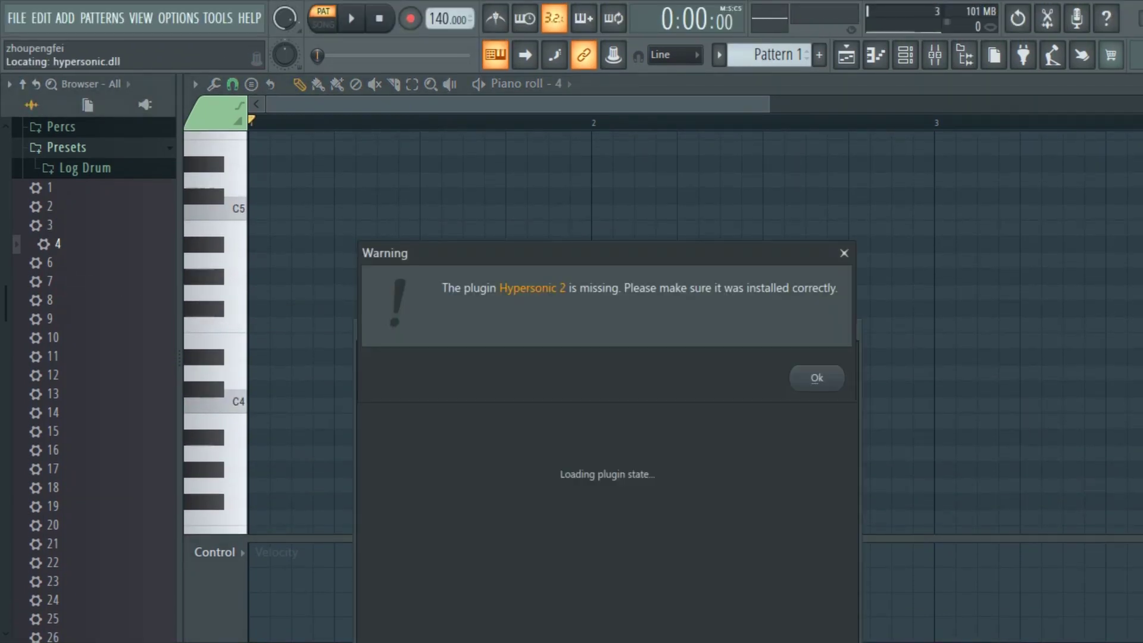
key(Return)
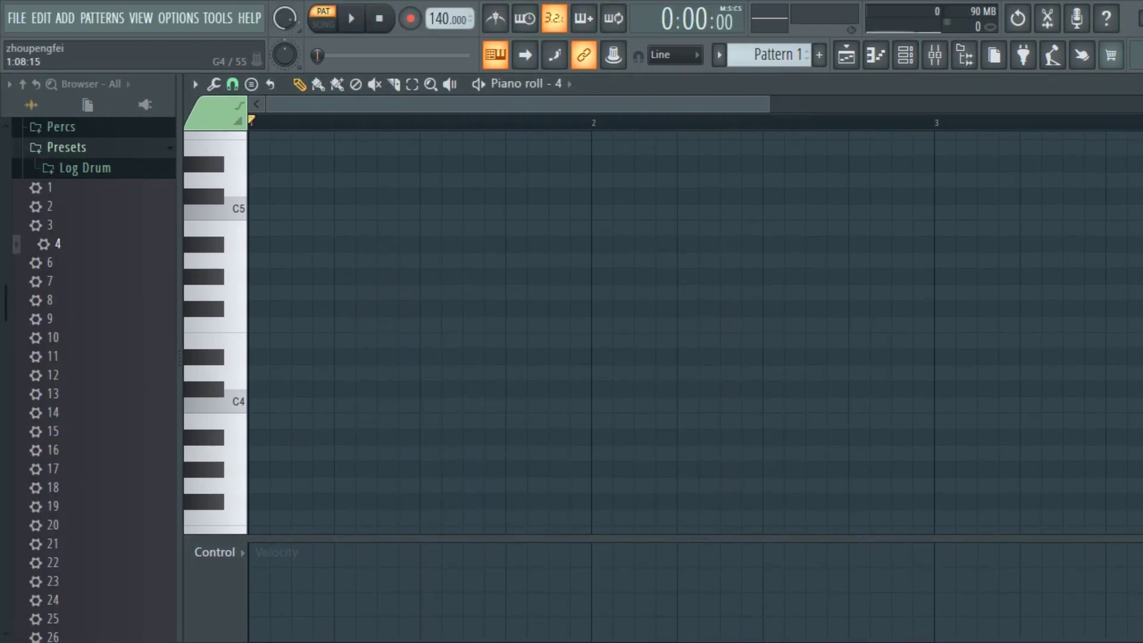
drag(51, 263, 360, 337)
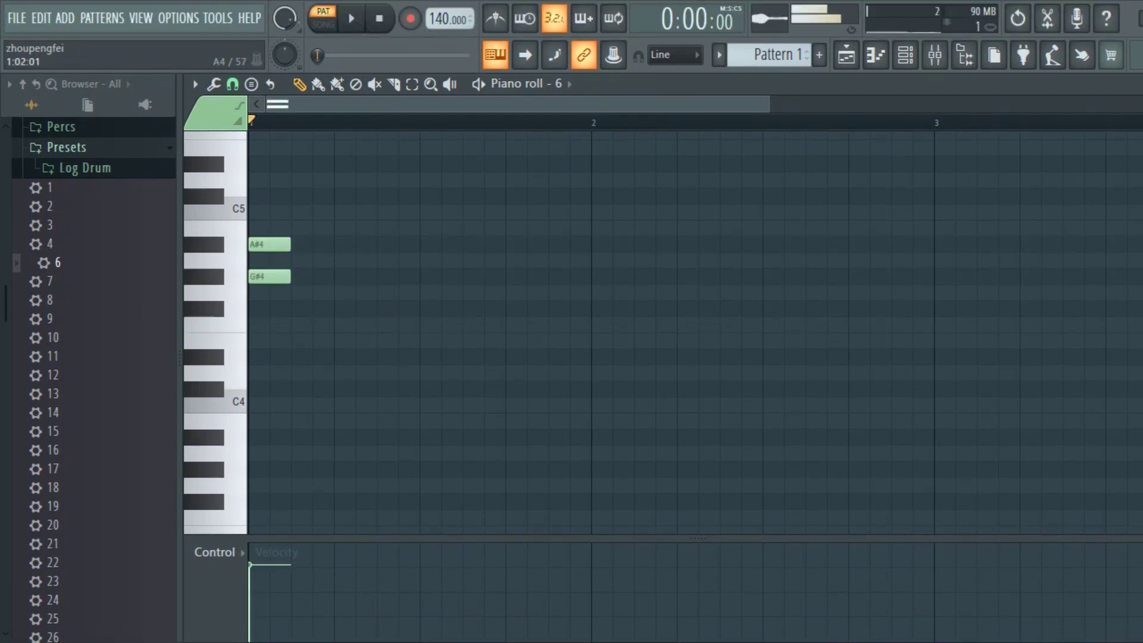
drag(58, 278, 292, 324)
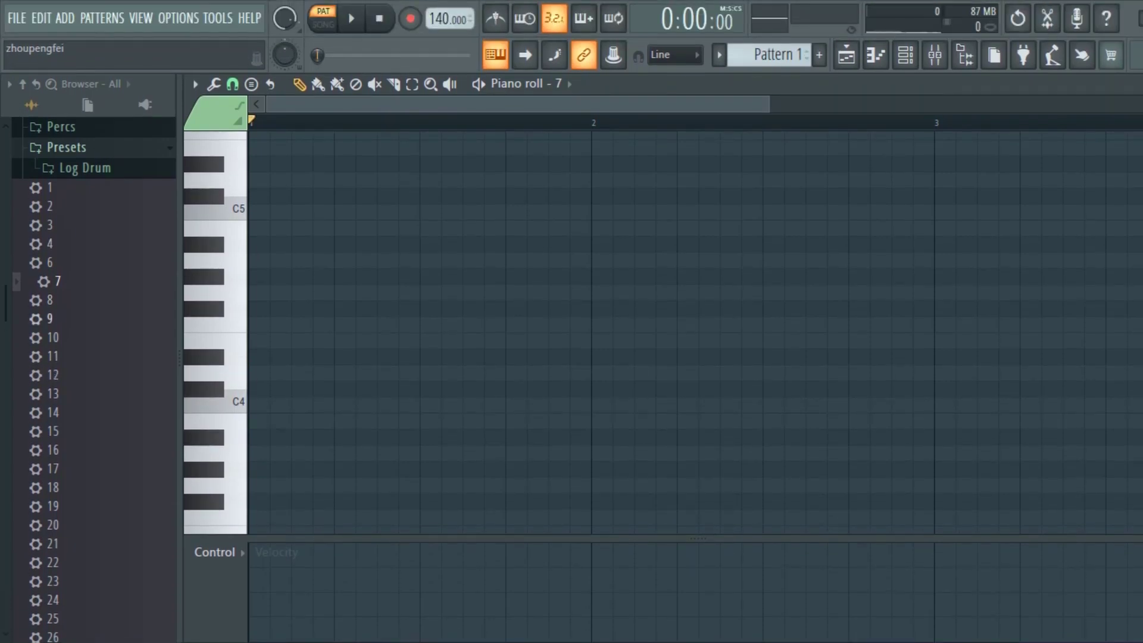
Step: Load Log Drum presets 8 and 9 in turn and audition each with a D4 note
drag(50, 299, 310, 343)
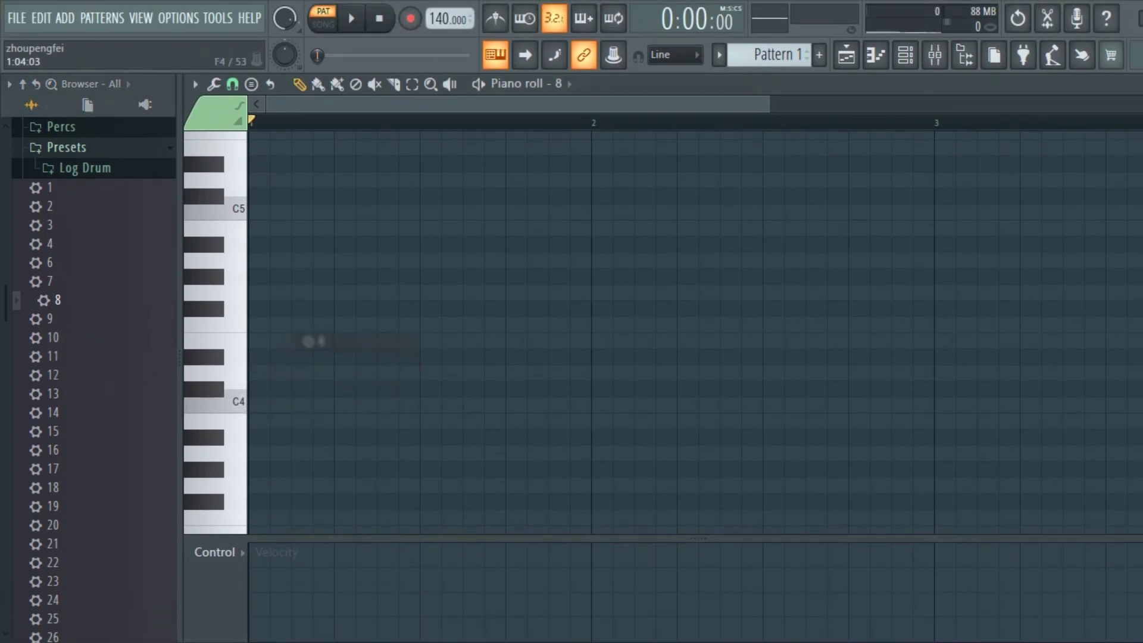
key(x)
key(x)
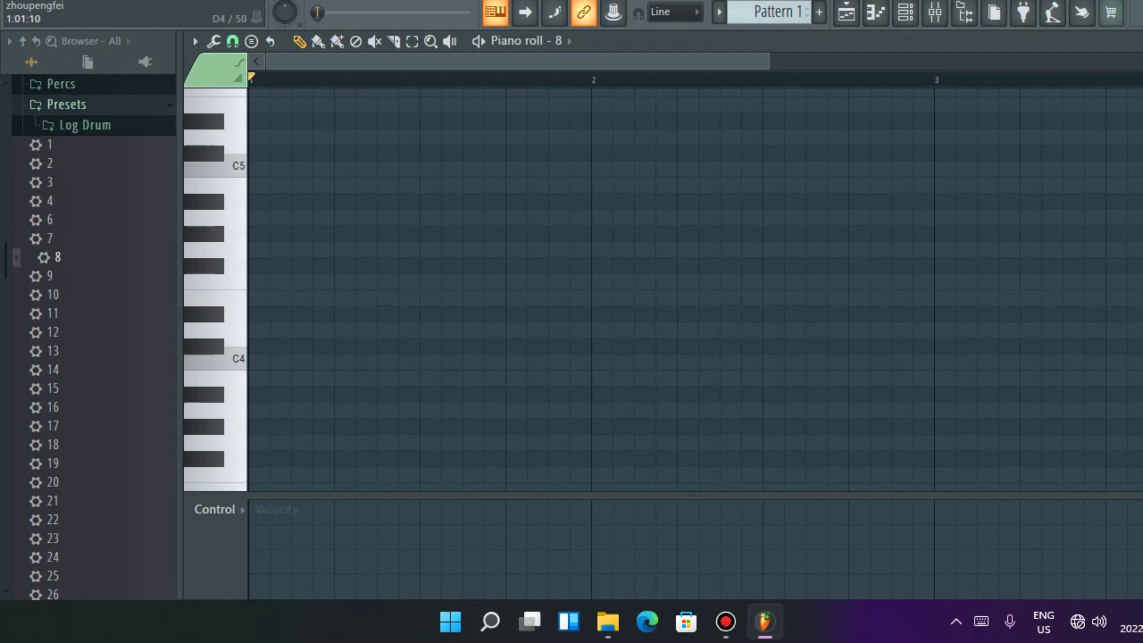
drag(49, 312, 329, 363)
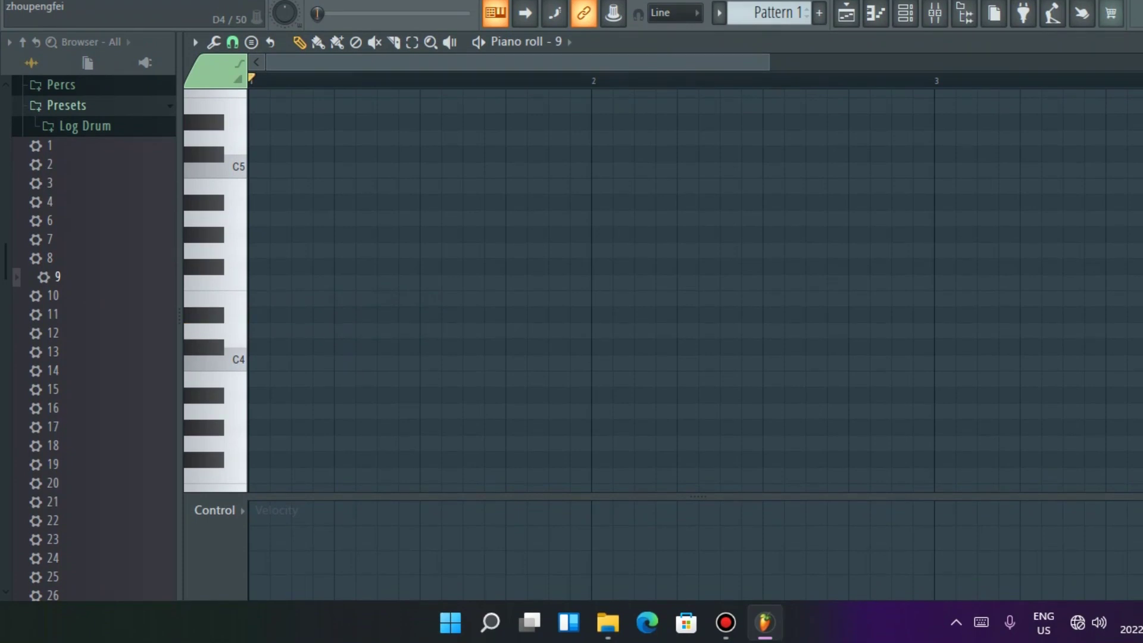
key(x)
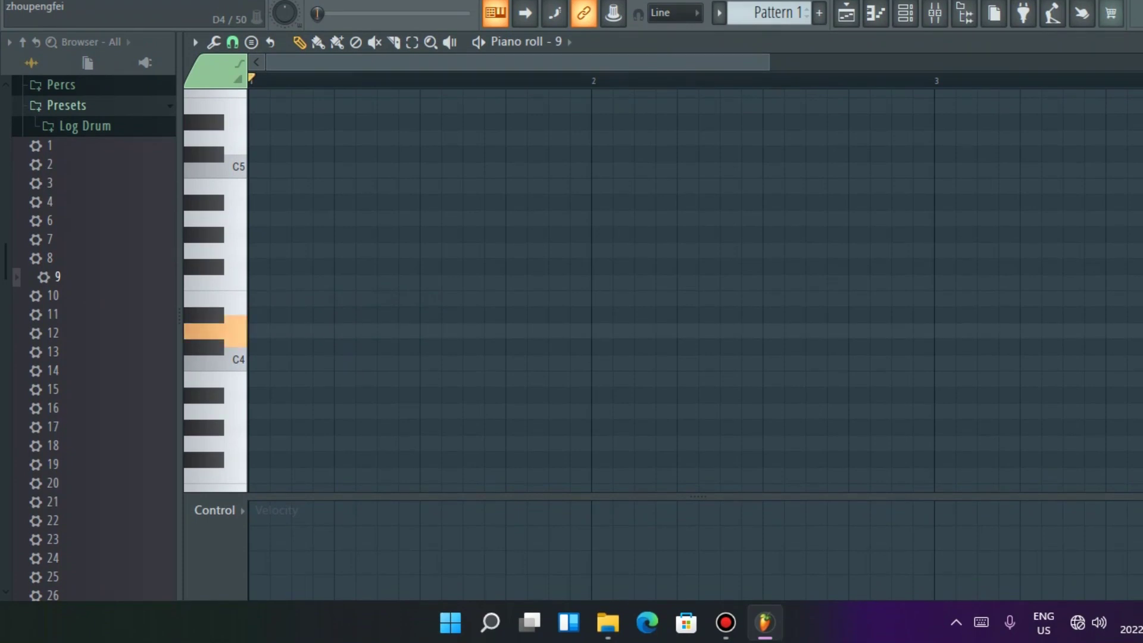
Step: Load Log Drum presets 10, 11 and 12 in turn and audition each on the Piano roll keys
drag(52, 296, 345, 301)
click(259, 359)
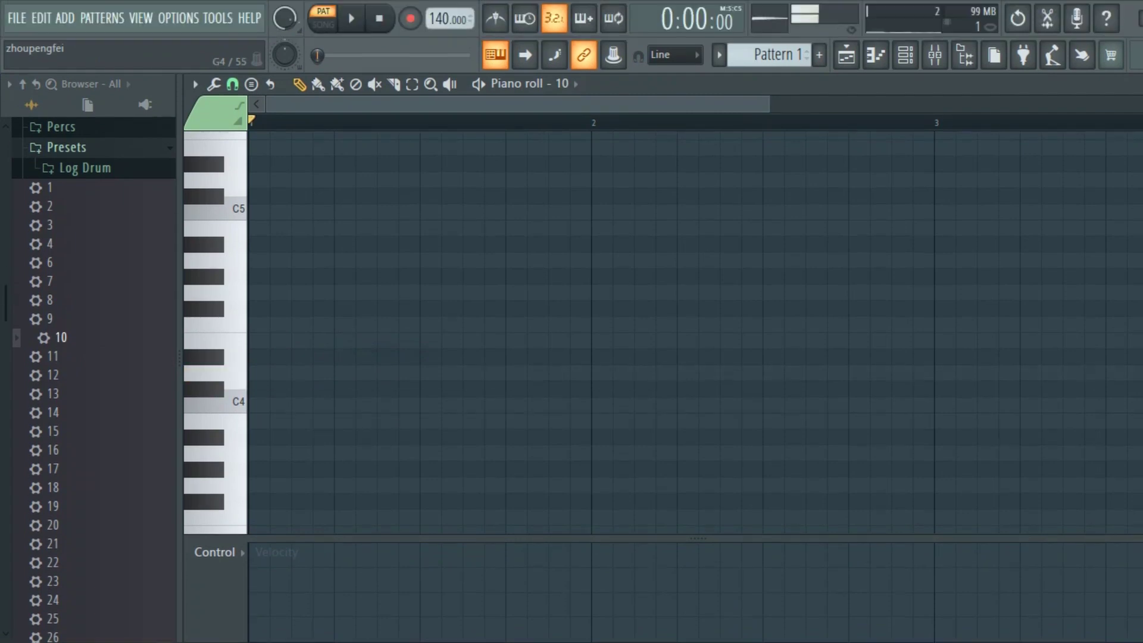
drag(53, 313, 235, 337)
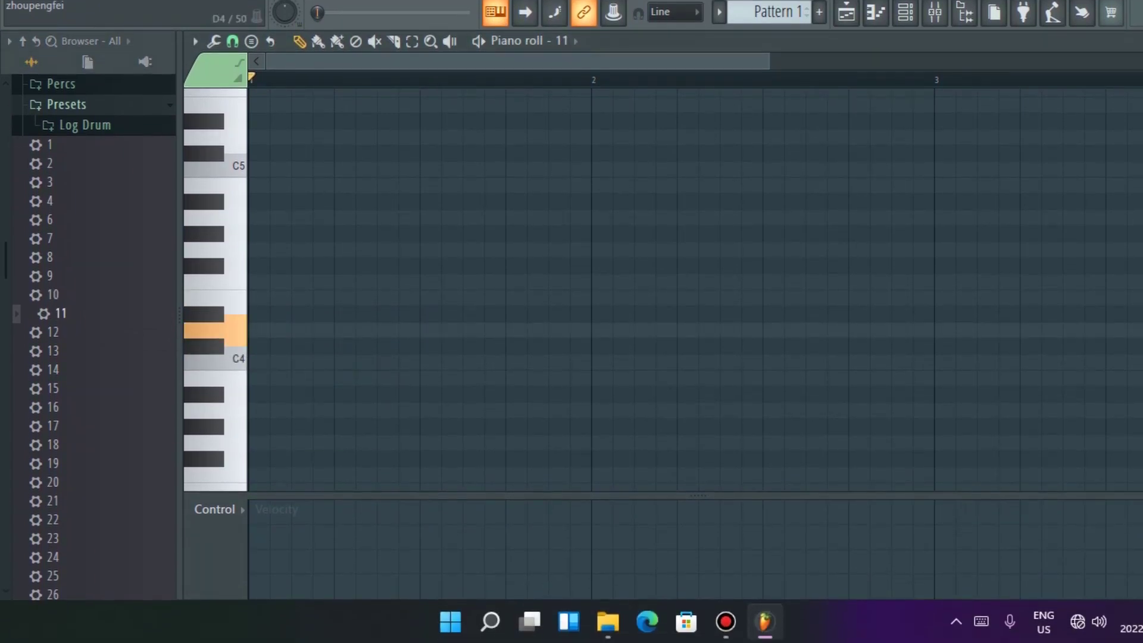
drag(250, 366, 255, 370)
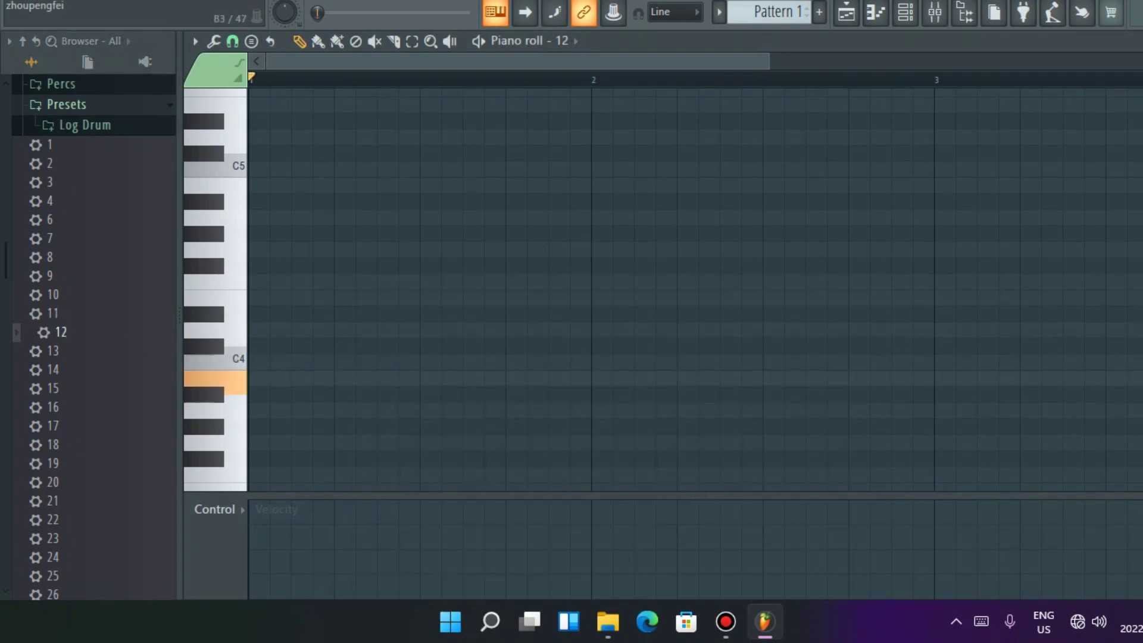
Step: Load Log Drum presets 13, 14 and 15 in turn and audition them on the Piano roll keys
drag(53, 351, 249, 338)
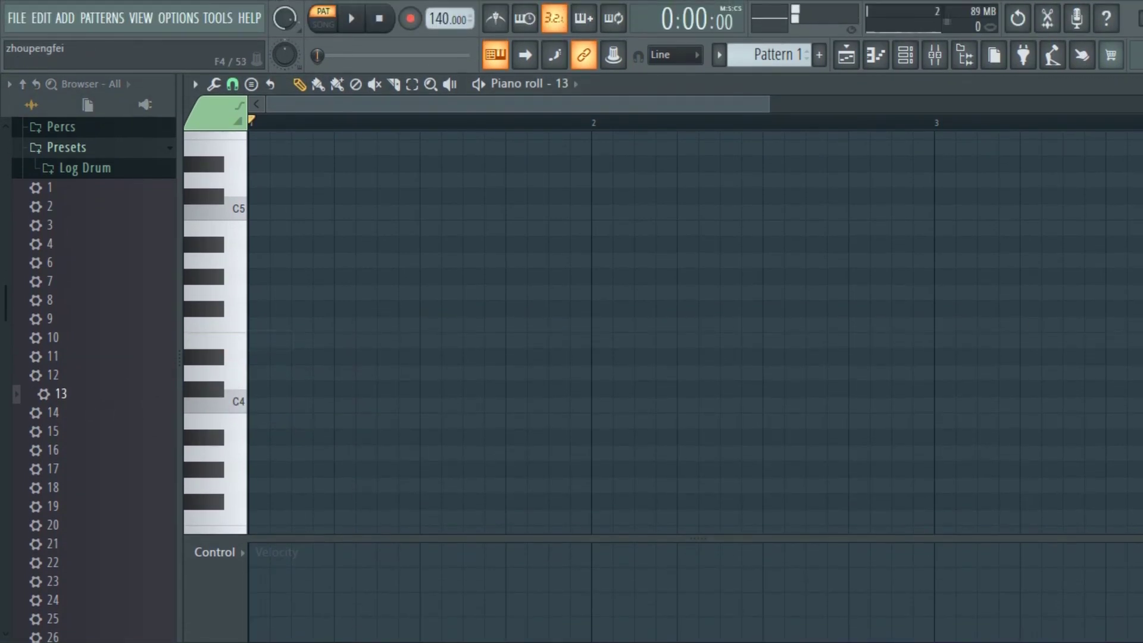
click(216, 345)
drag(52, 369, 238, 336)
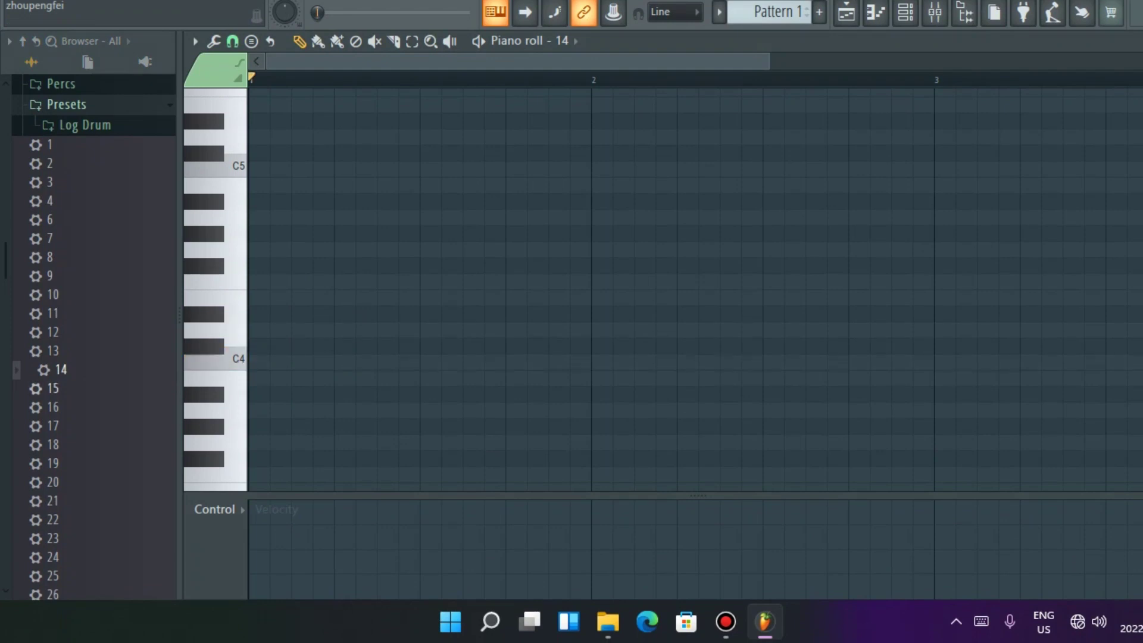
drag(262, 386, 220, 346)
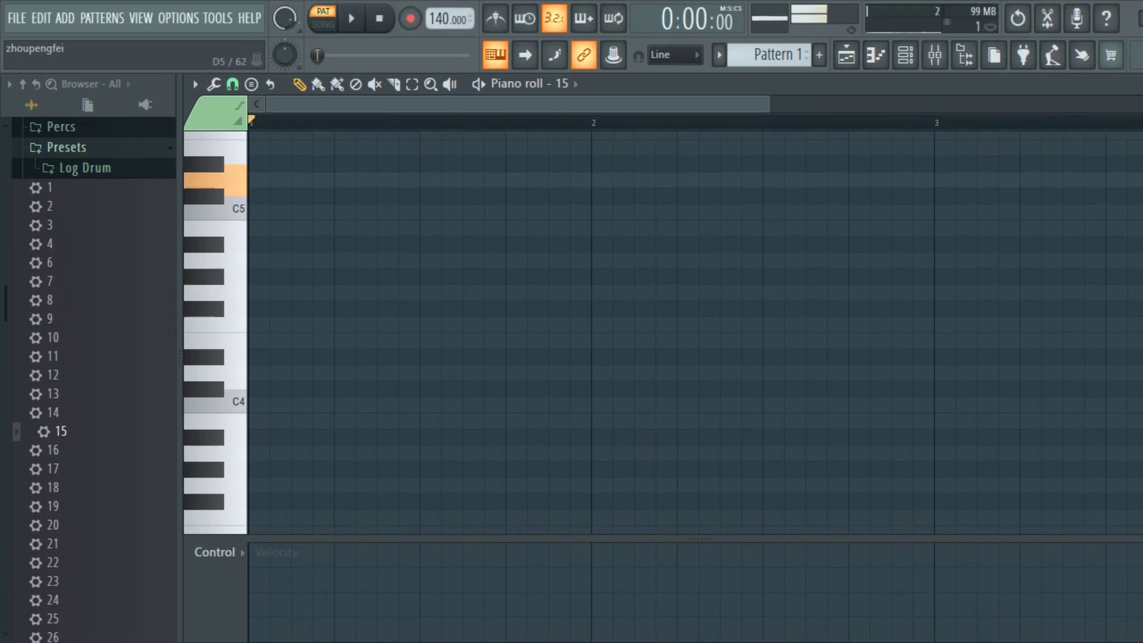
Step: Load Log Drum presets 16 and 17 in turn and audition them on the Piano roll keys
drag(53, 450, 258, 417)
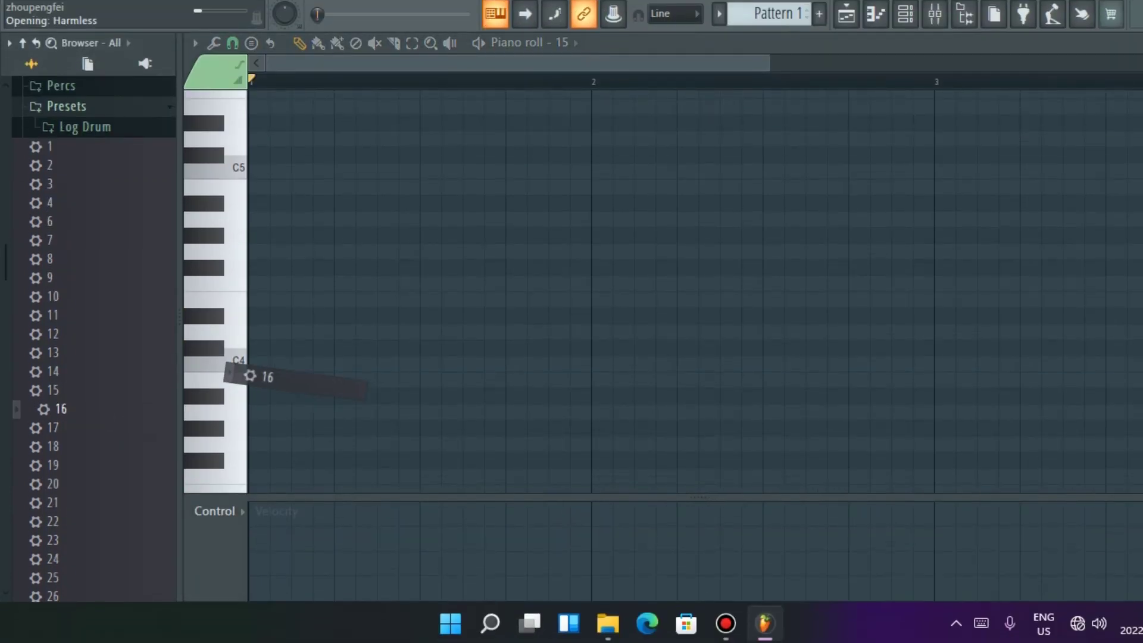
drag(249, 372, 262, 331)
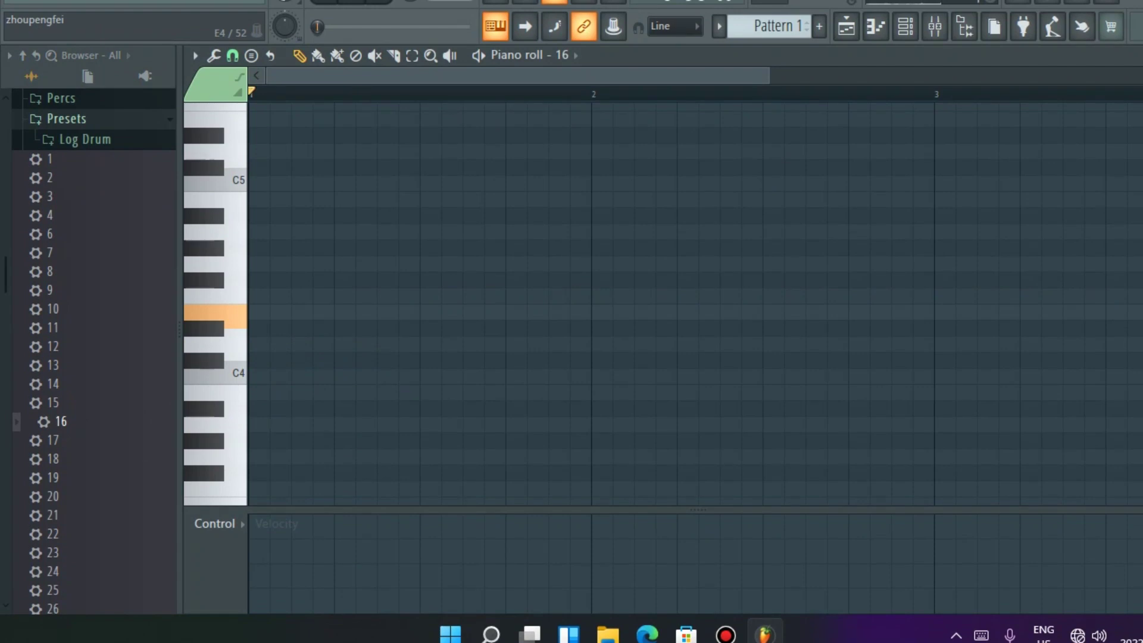
drag(52, 468, 281, 405)
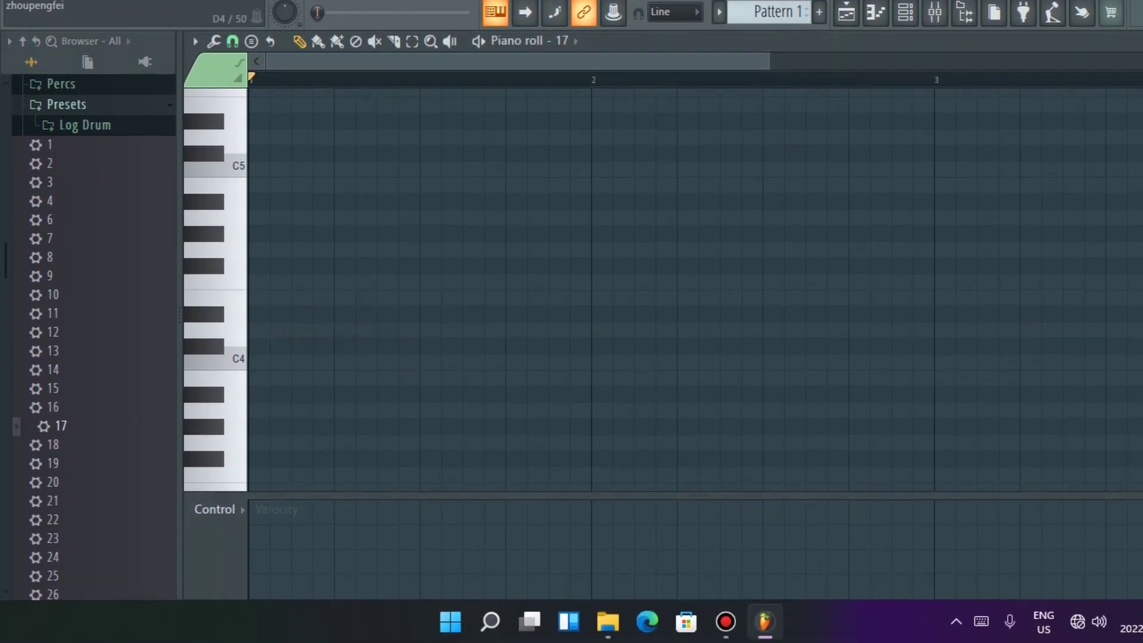
Step: Load Log Drum presets 18, 19 and 20 in turn and audition them on the Piano roll keys
drag(228, 448, 273, 416)
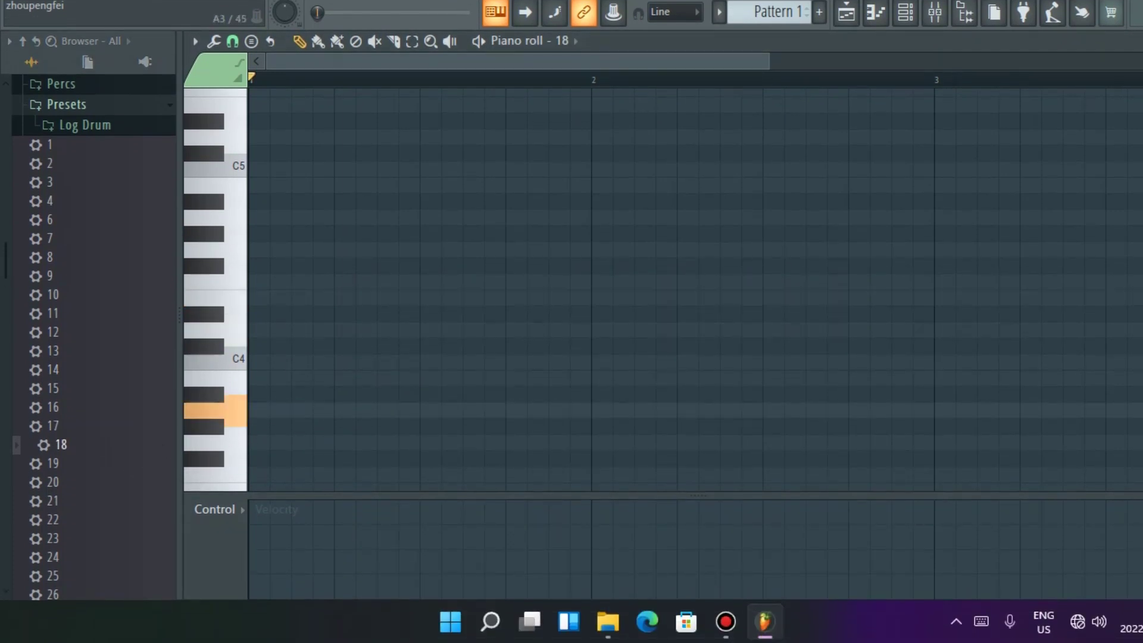
drag(59, 464, 347, 325)
click(259, 266)
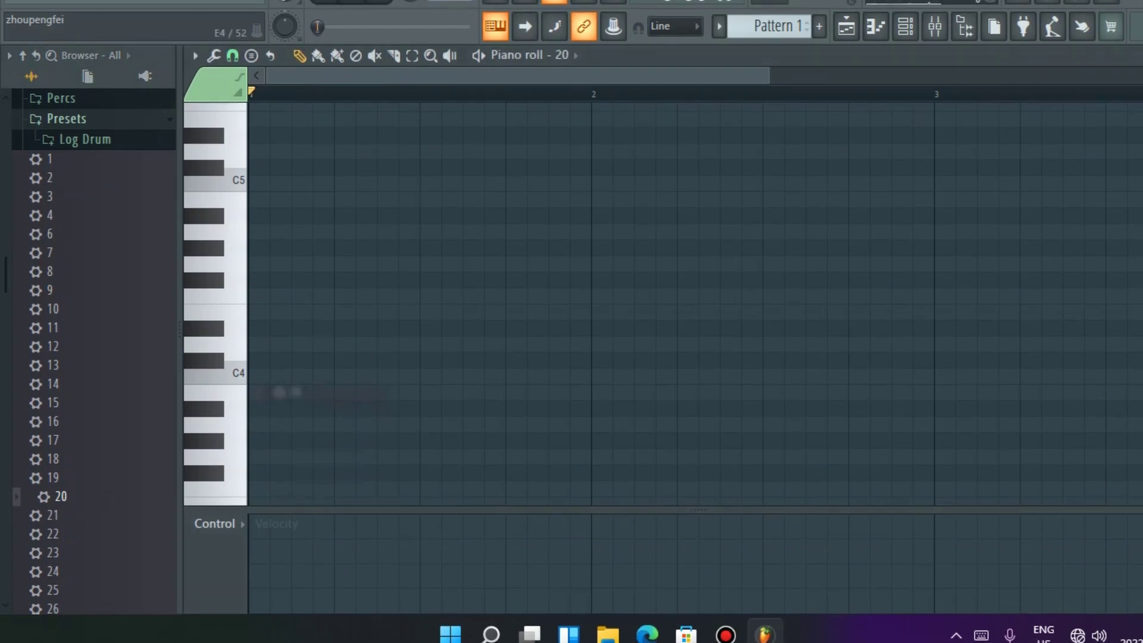
key(c)
key(z)
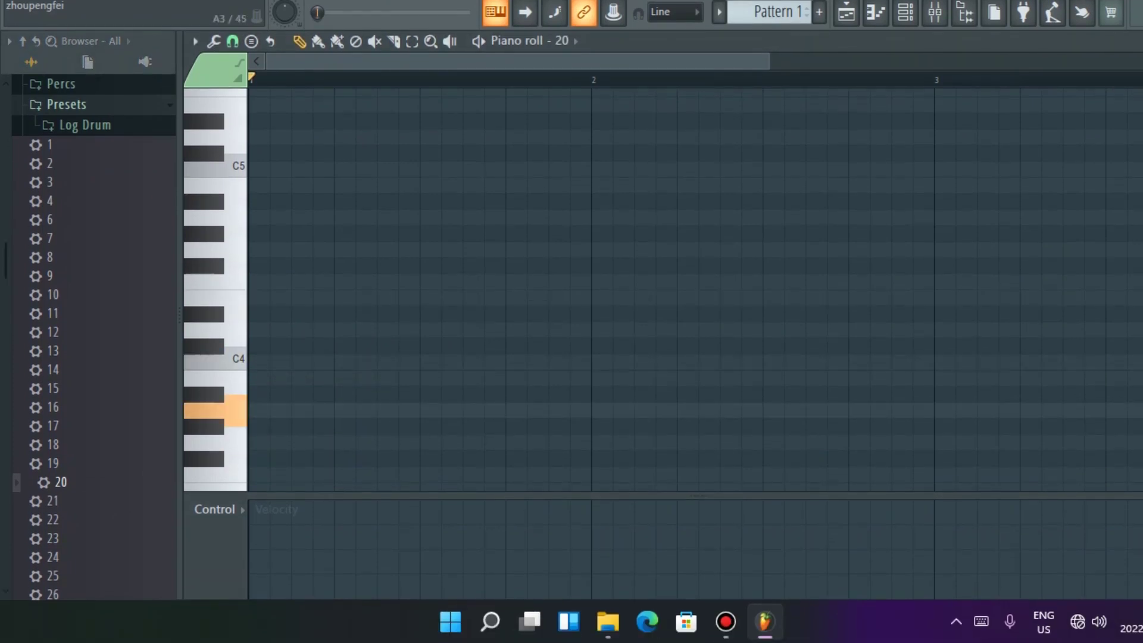
Step: Load presets 21, 22 and 23 in turn, dismissing the missing-plugin warning, and audition them with notes
drag(60, 501, 262, 370)
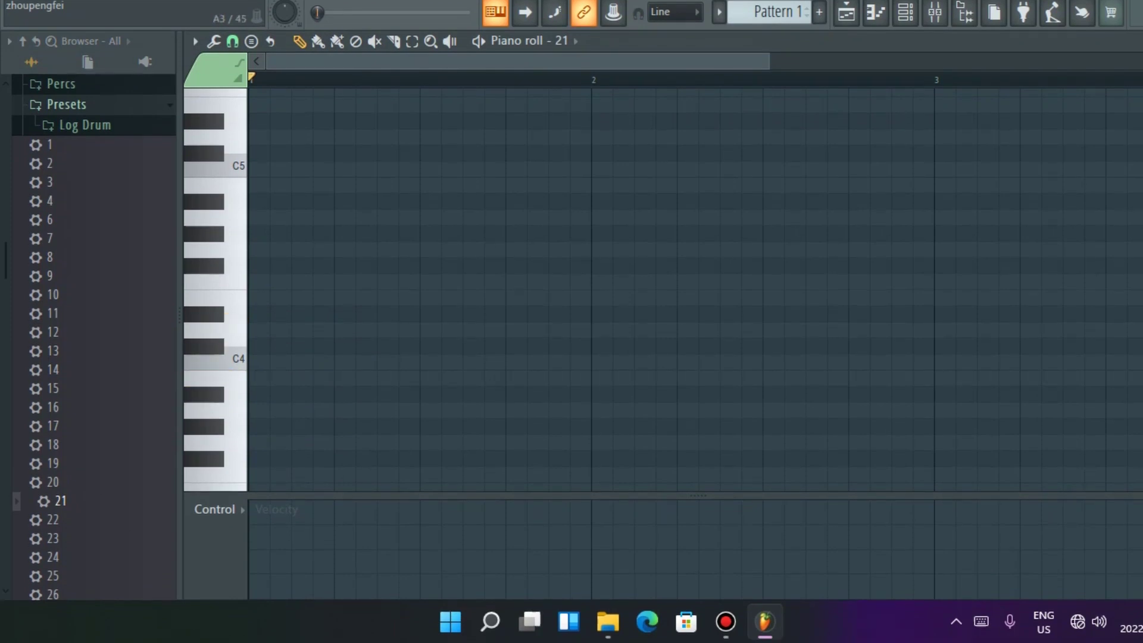
drag(59, 519, 268, 370)
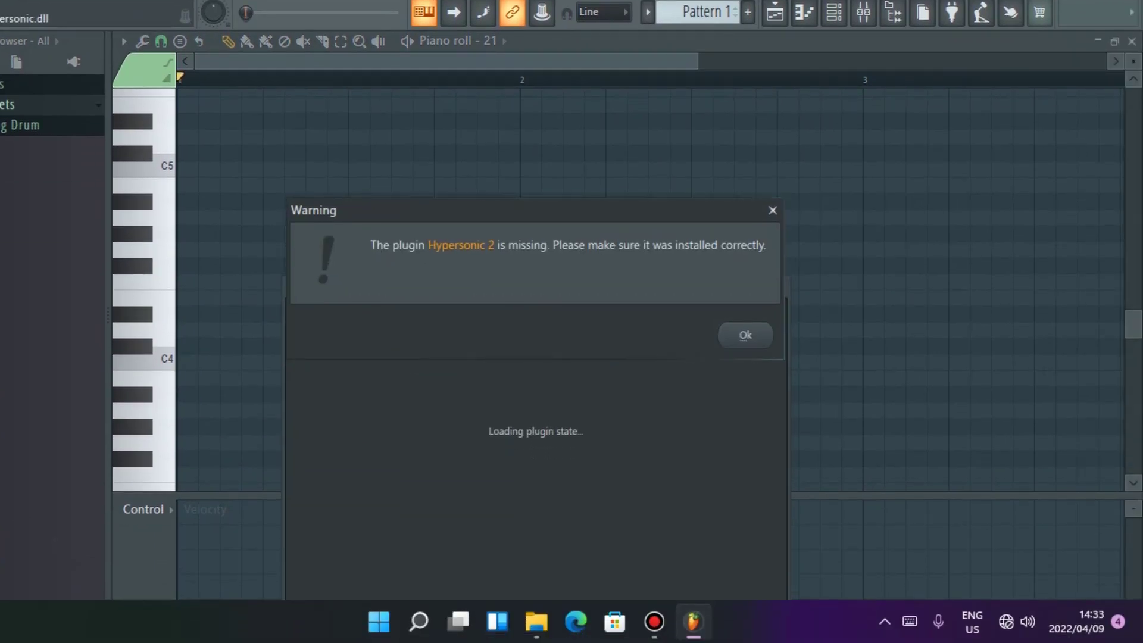
click(746, 335)
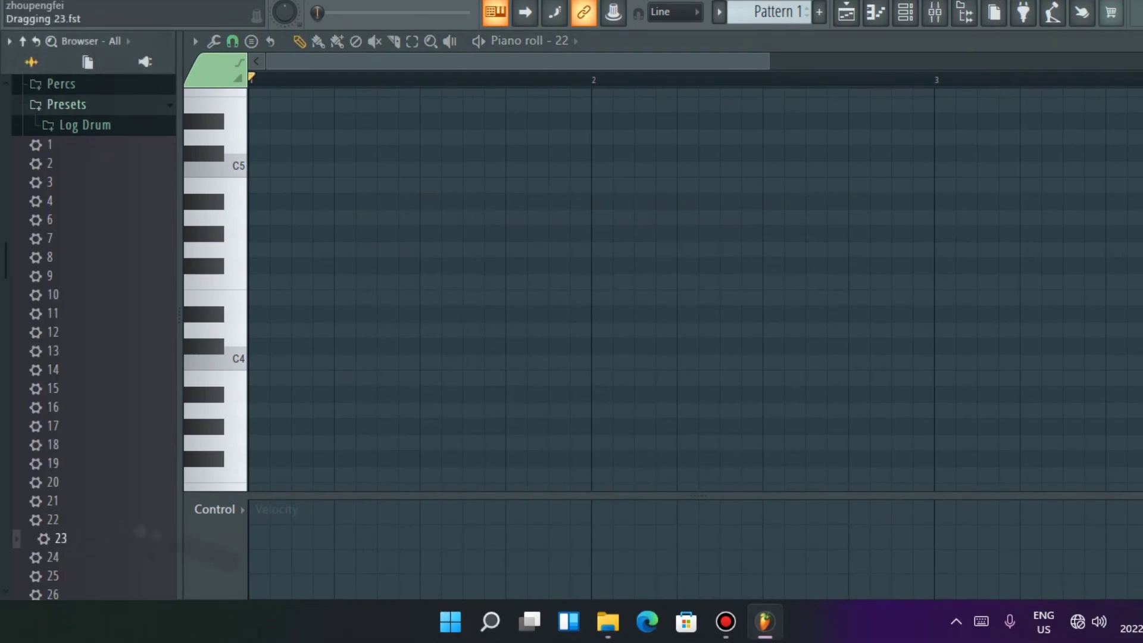
drag(149, 535, 292, 358)
key(b)
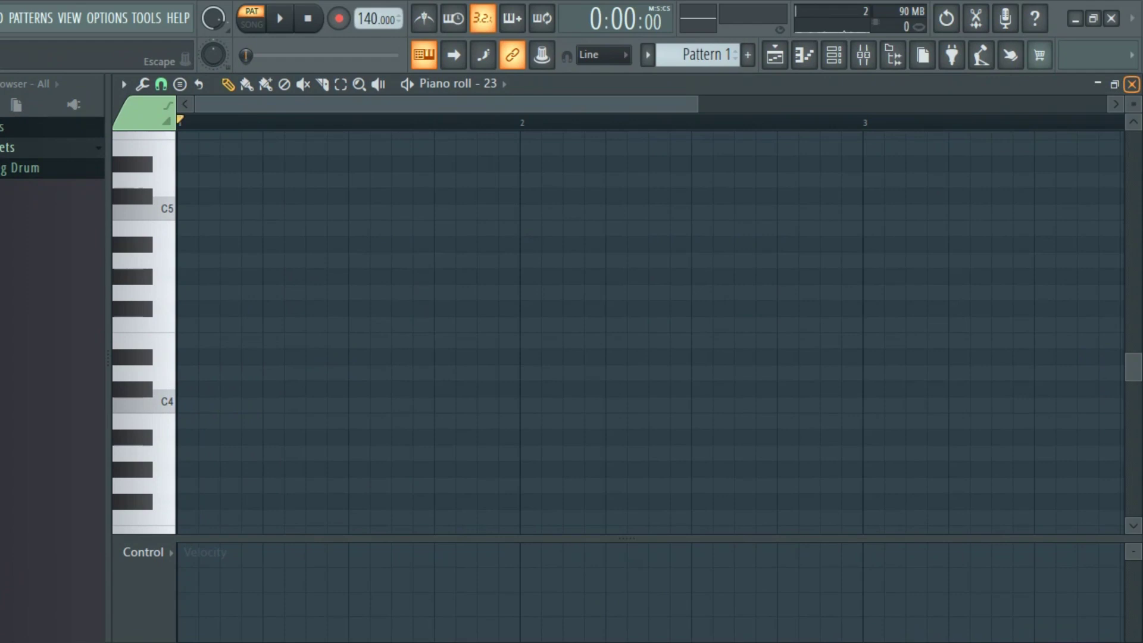
Step: Expand the Log Drum subfolder, load its Rams Log preset in place of preset 23 and open the channel's Piano roll
click(1132, 84)
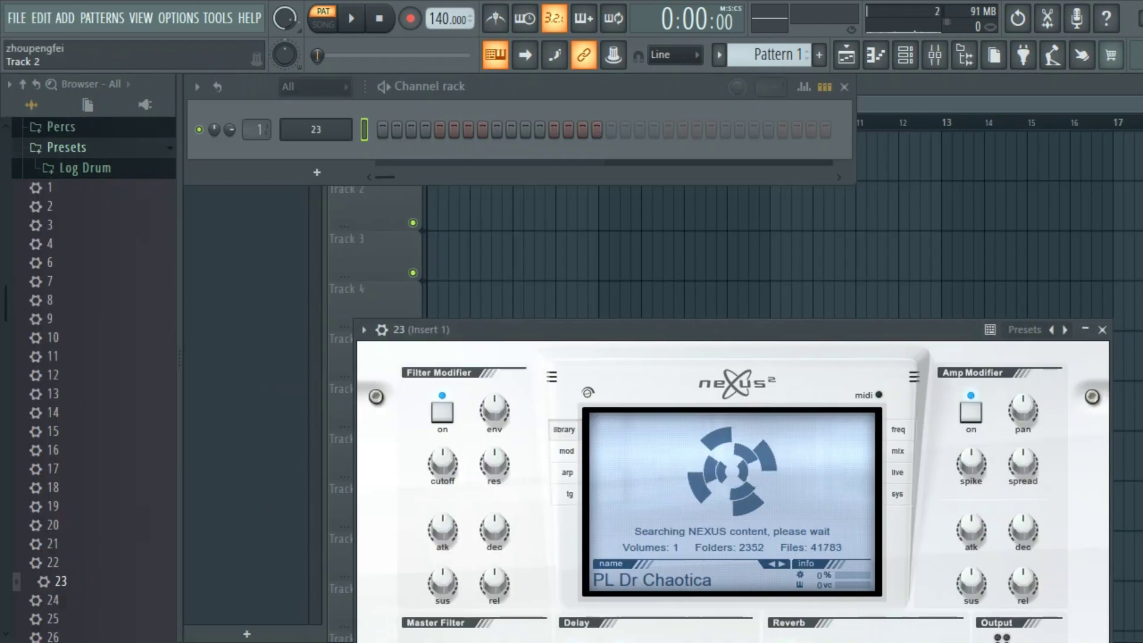
click(84, 168)
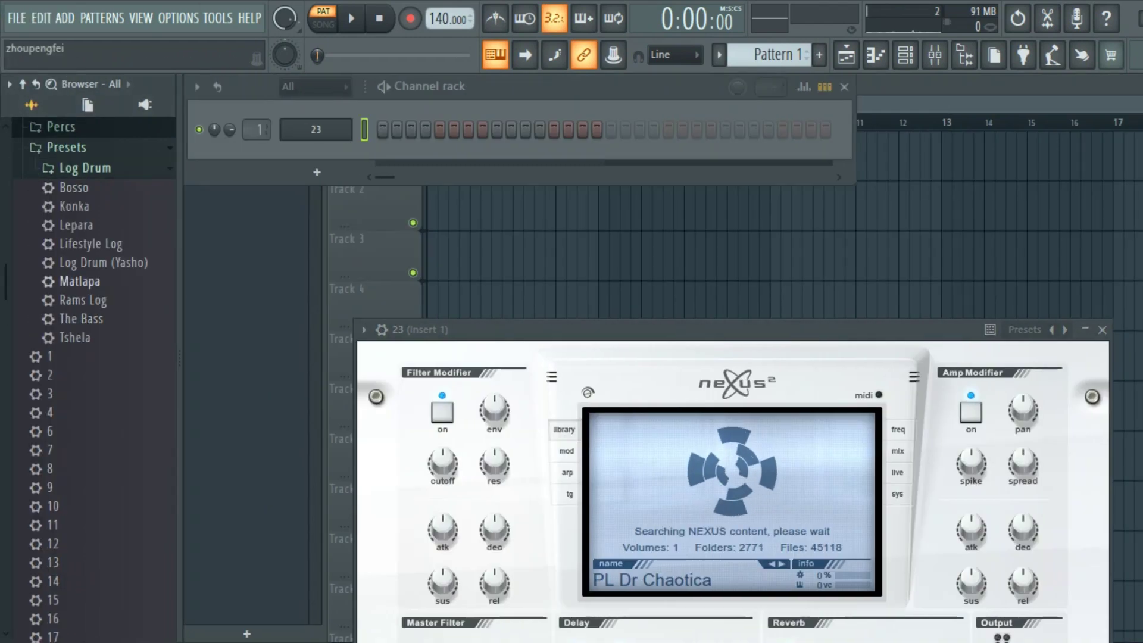
drag(250, 192, 277, 176)
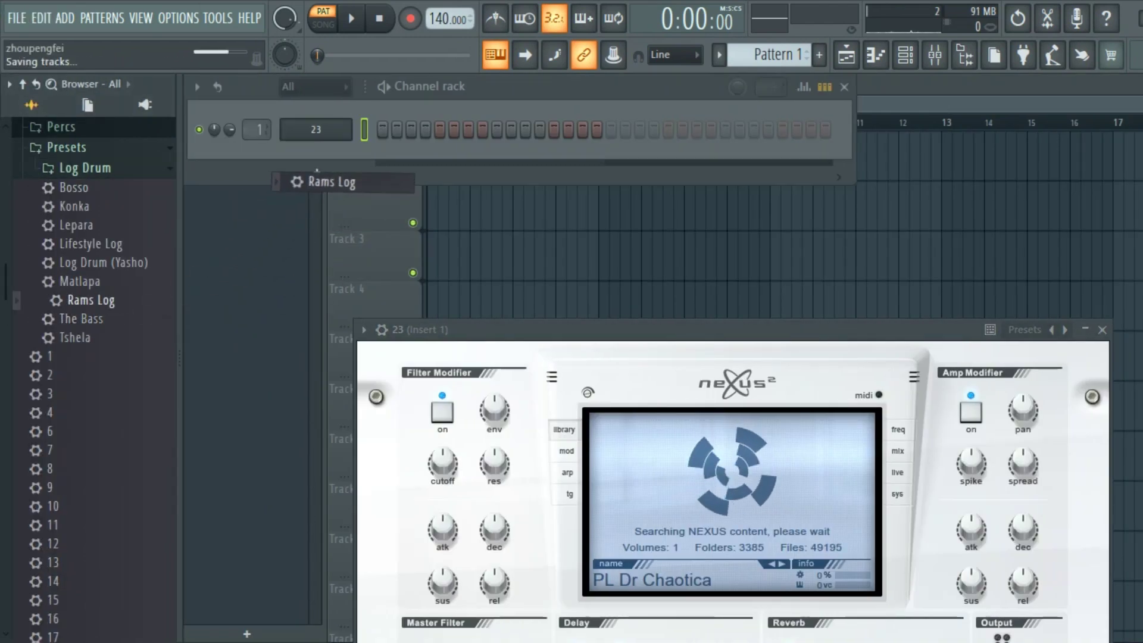
right_click(316, 130)
click(381, 129)
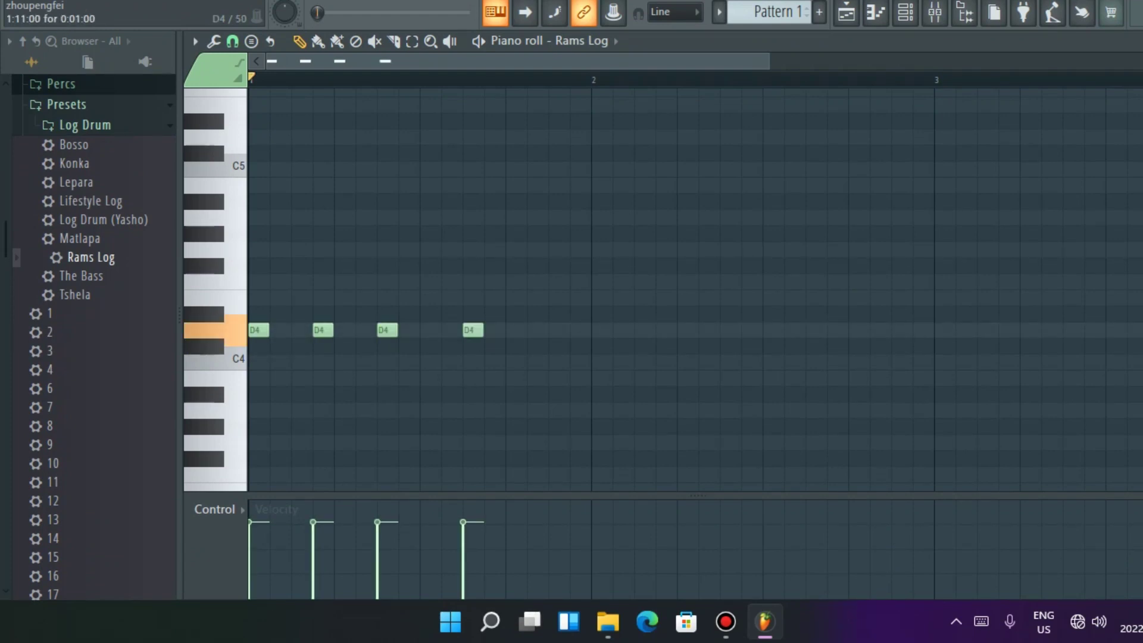
Step: Rework bar 1 of the Rams Log pattern into five D4 notes, add an F4 at the start of bar 2 and play it
key(space)
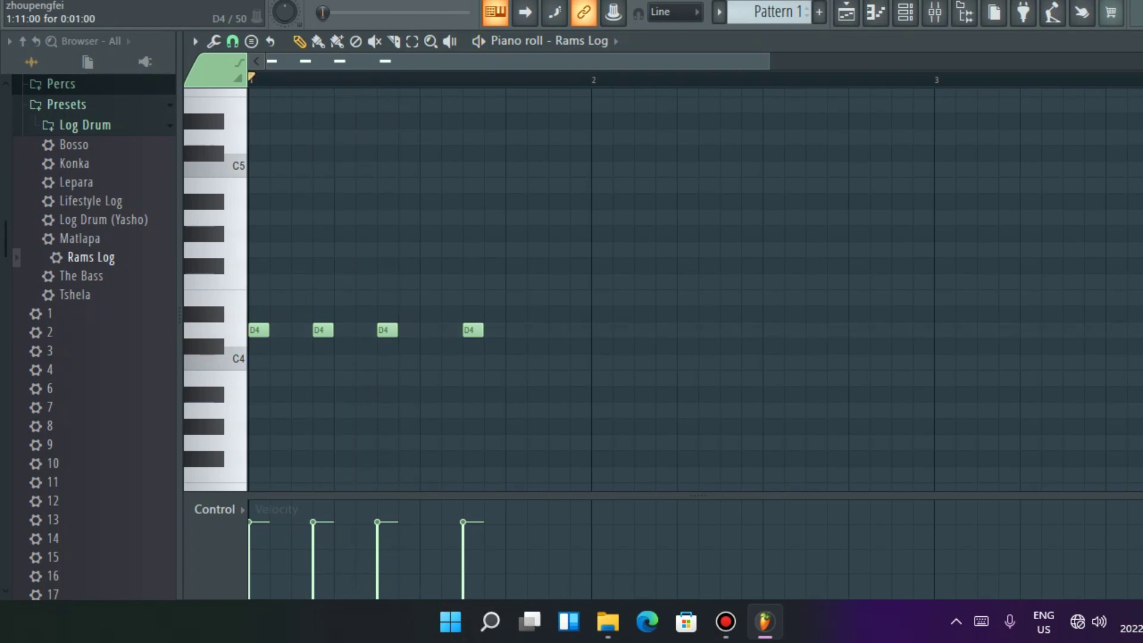
click(344, 330)
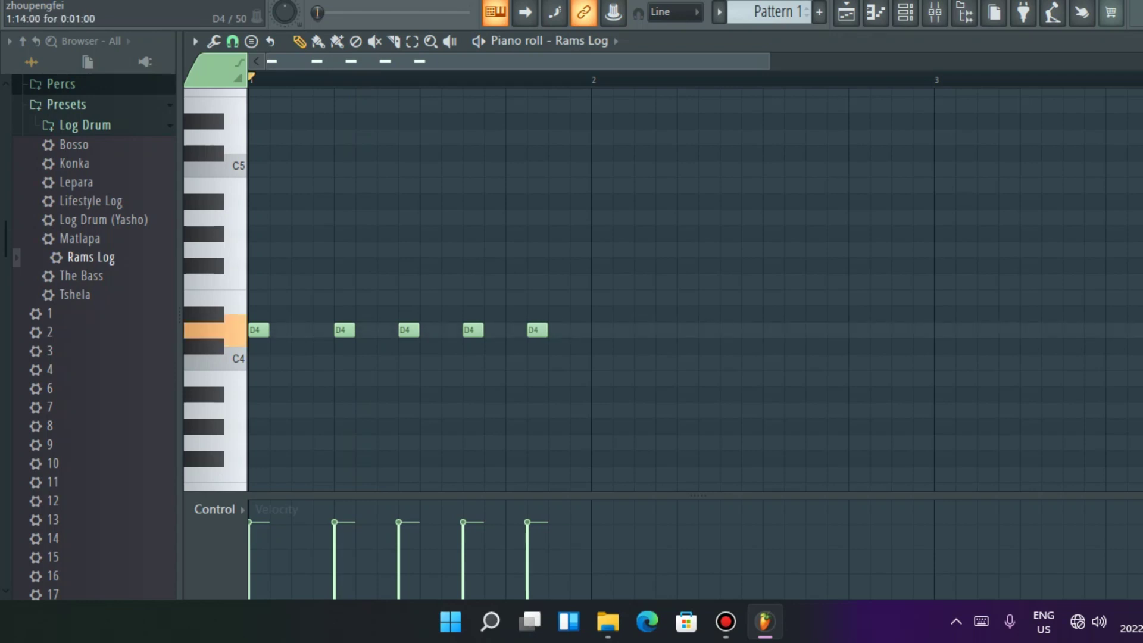
click(601, 282)
key(space)
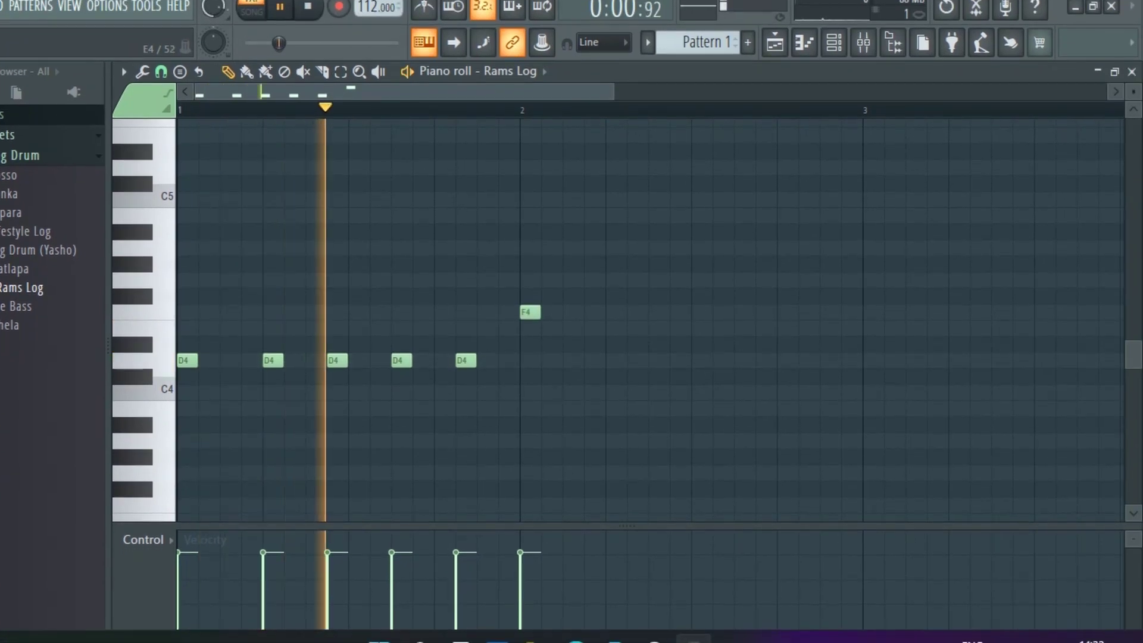
Step: Replace the F4 at the start of bar 2 with an A3 note and play the pattern back
click(616, 327)
right_click(615, 327)
key(space)
right_click(555, 312)
key(space)
click(556, 441)
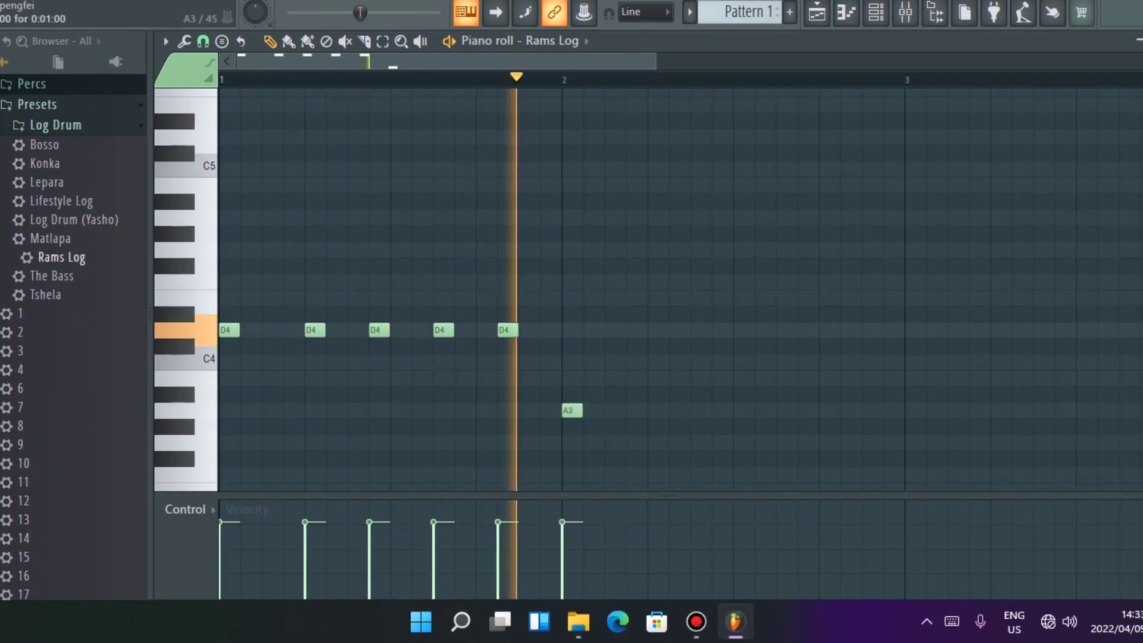
key(space)
key(space)
Step: Add four more A3 notes in bar 2, repeating the rhythm of the D4 notes in bar 1
click(658, 410)
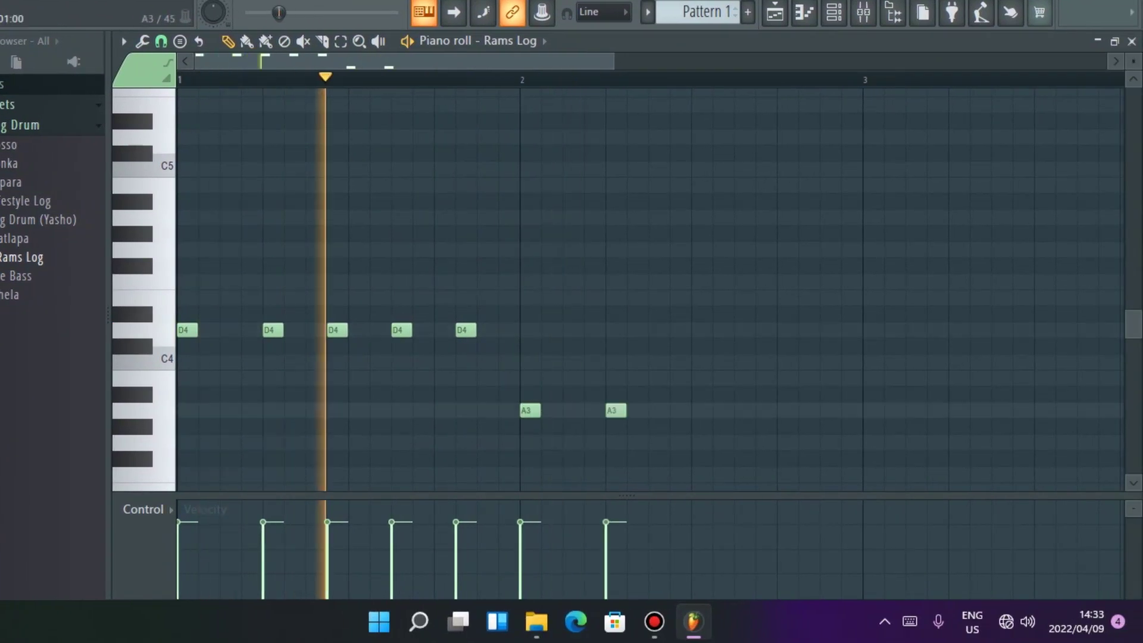
click(679, 410)
click(744, 410)
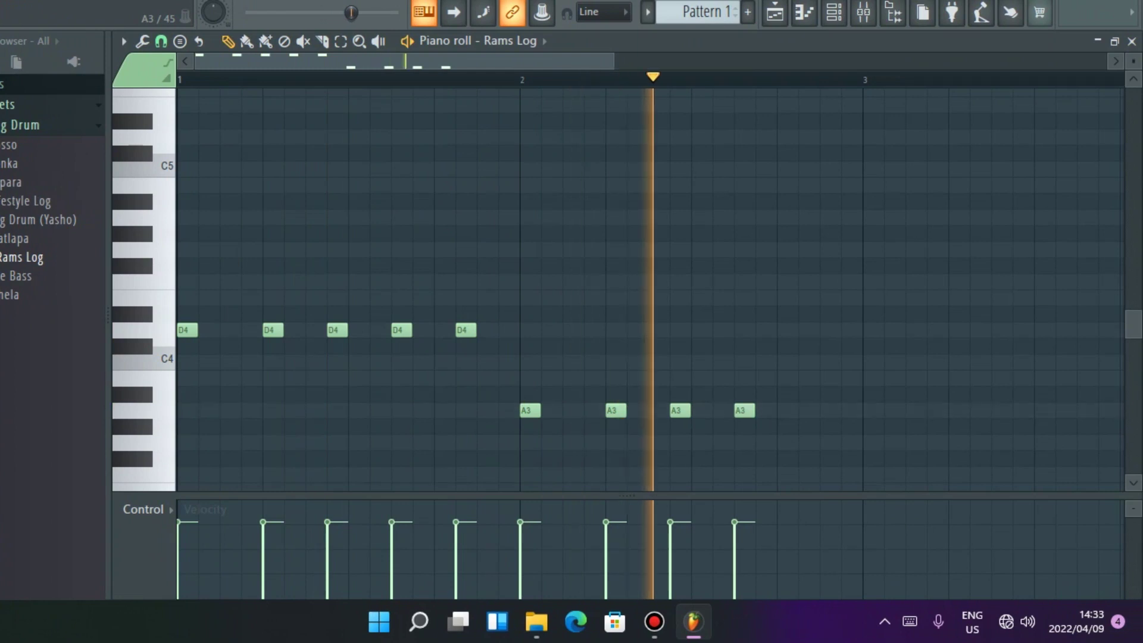
click(808, 410)
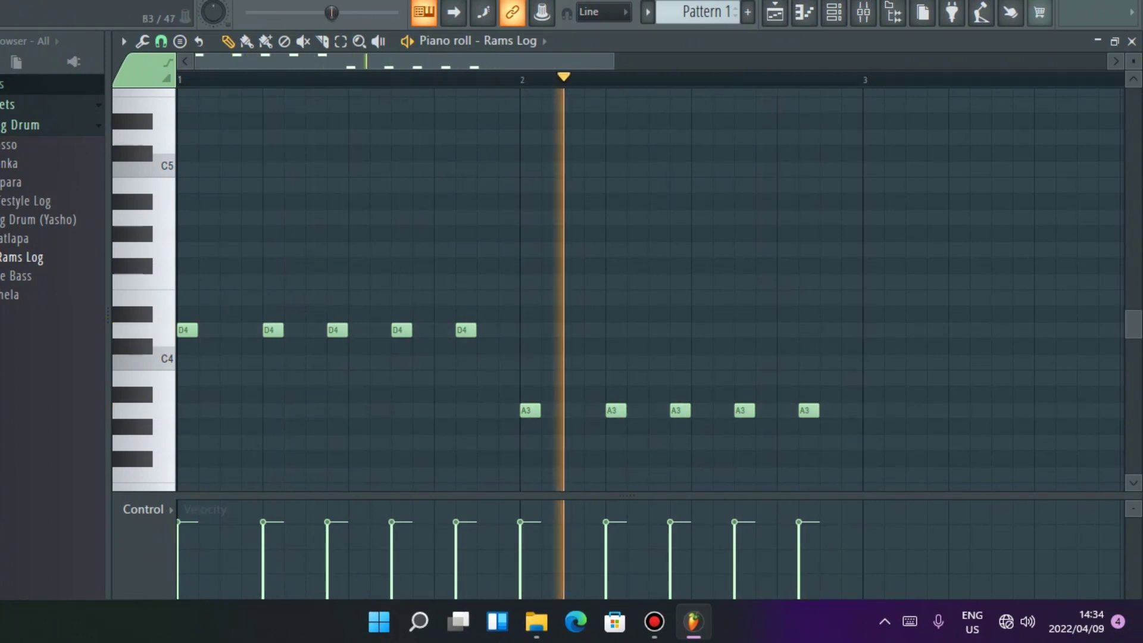
Step: Try a C4 and then B3 notes in bar 3 of the Rams Log pattern
click(868, 362)
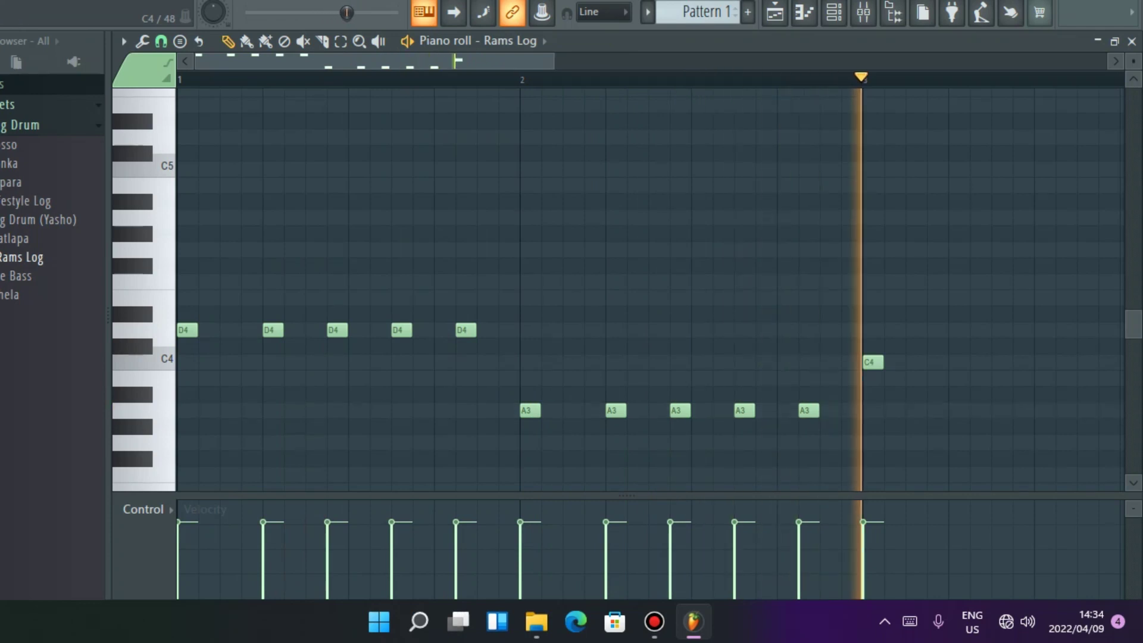
drag(873, 362, 873, 379)
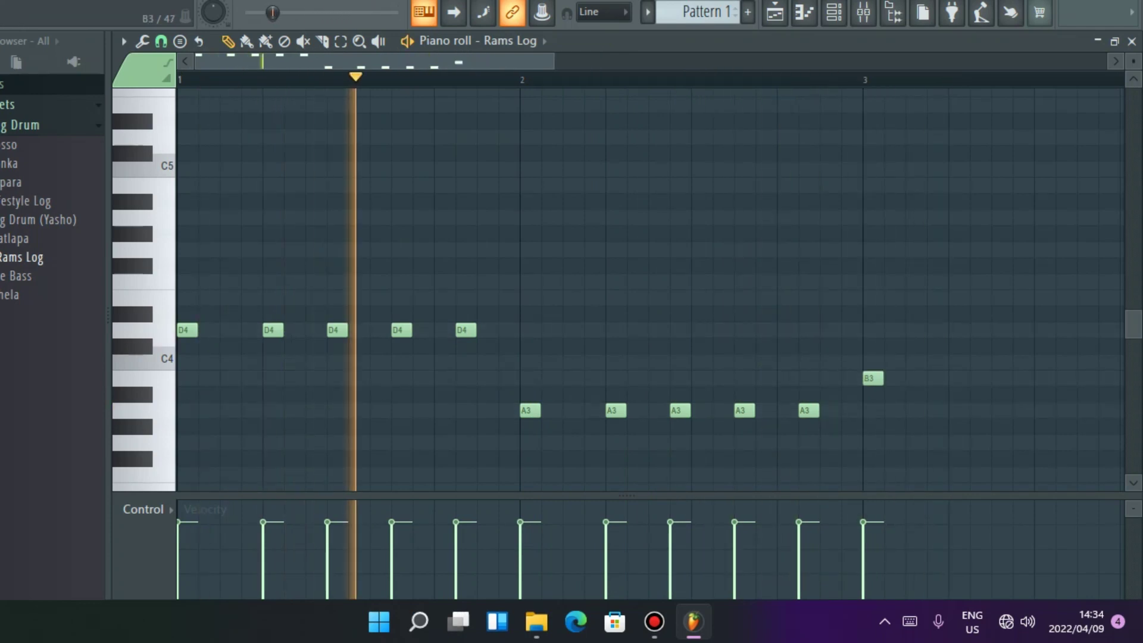
click(959, 378)
click(1023, 378)
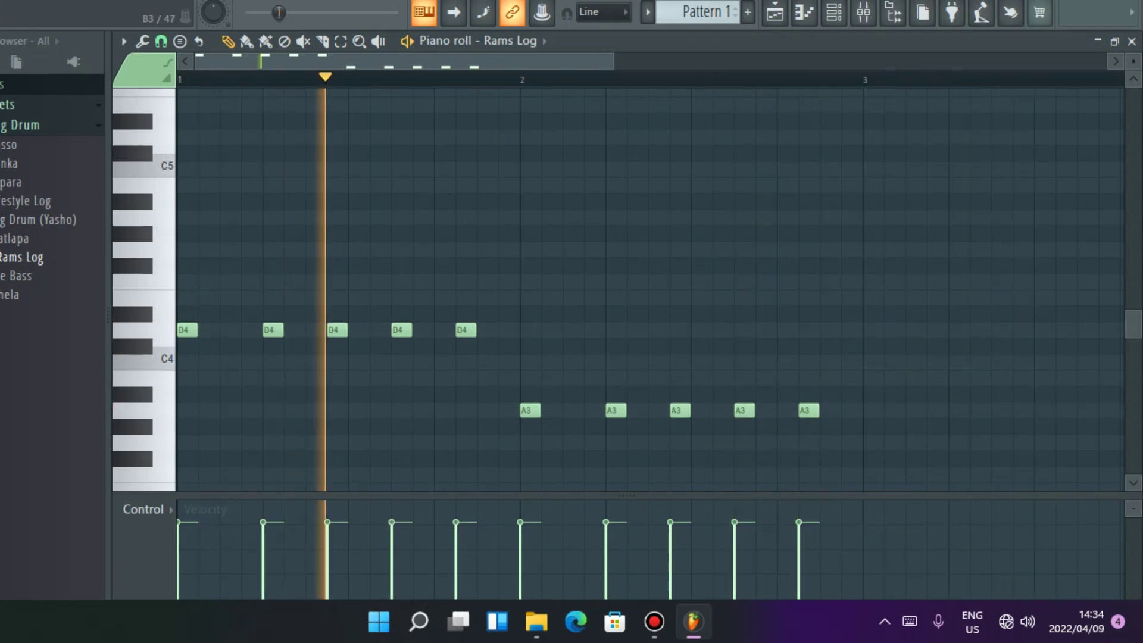
Step: Place six A#3 notes across bar 3 during playback, with the last two directly next to each other
click(873, 394)
click(959, 395)
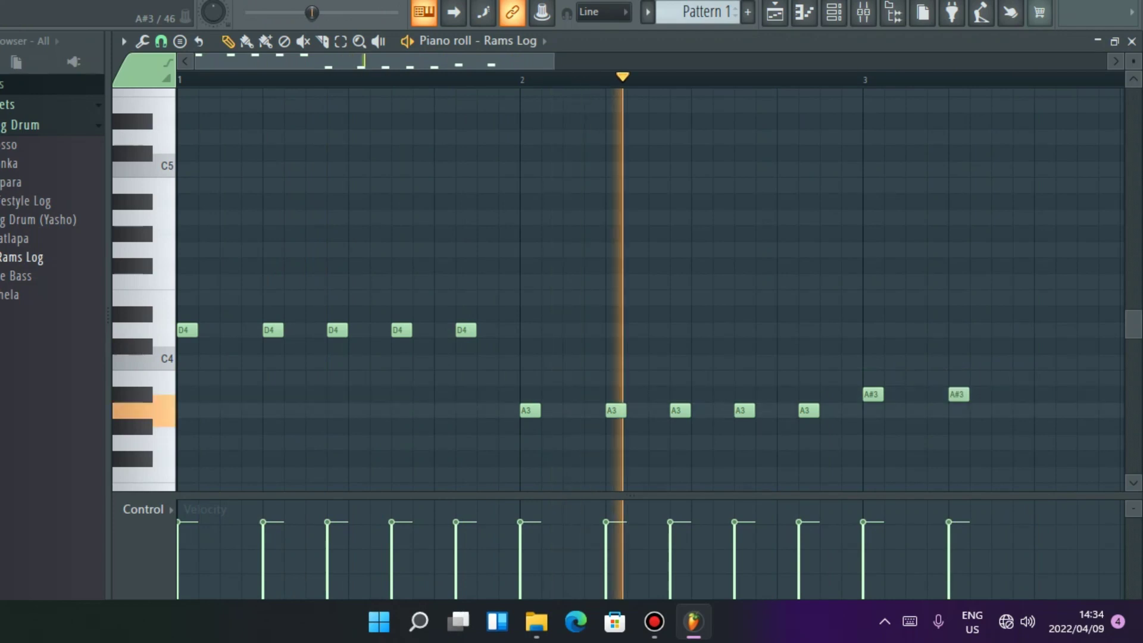
click(1023, 394)
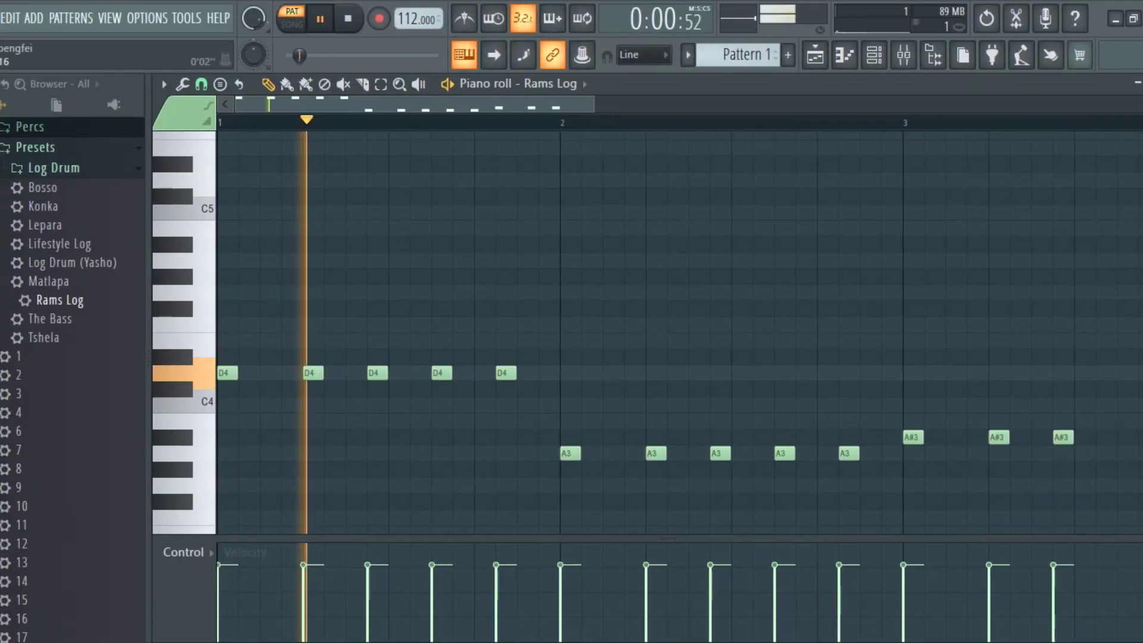
scroll(680, 332, right, 3)
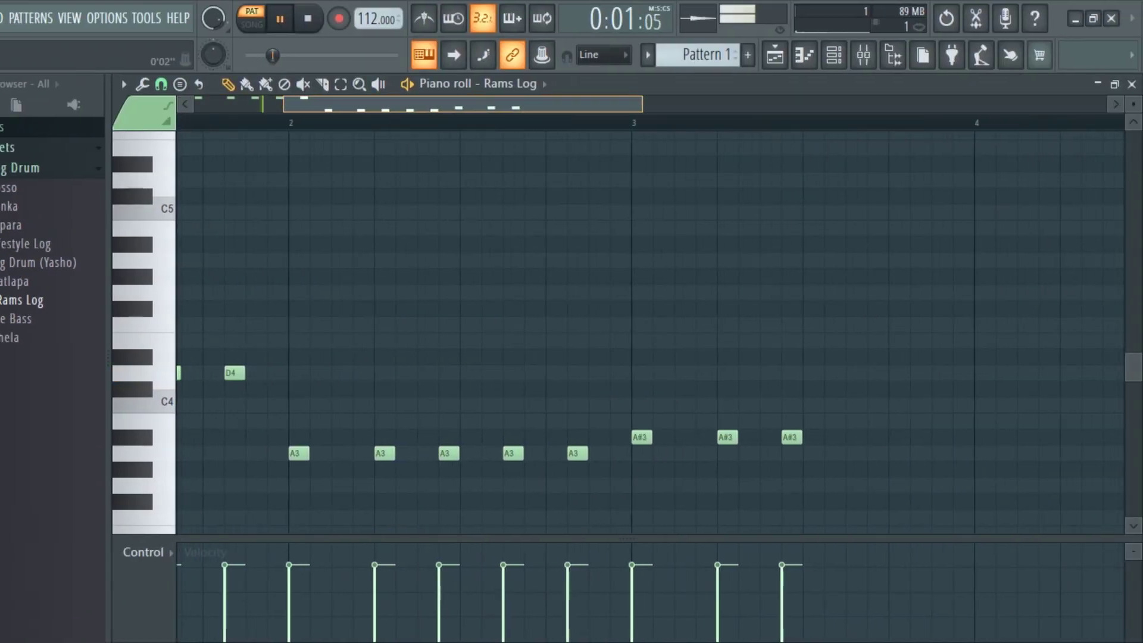
click(874, 437)
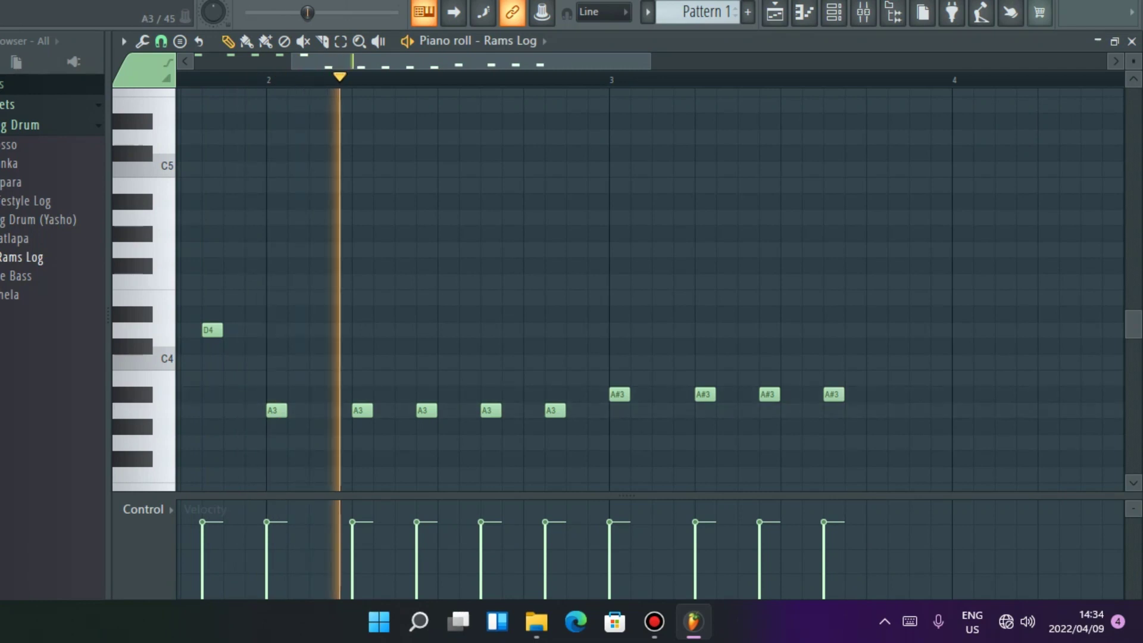
click(920, 395)
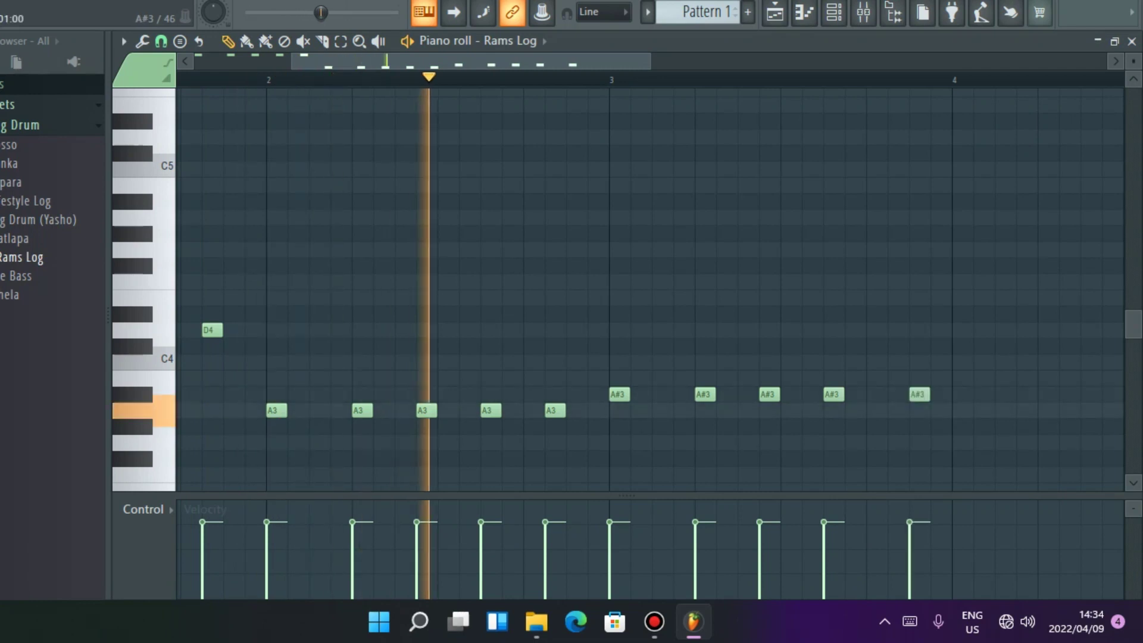
click(899, 394)
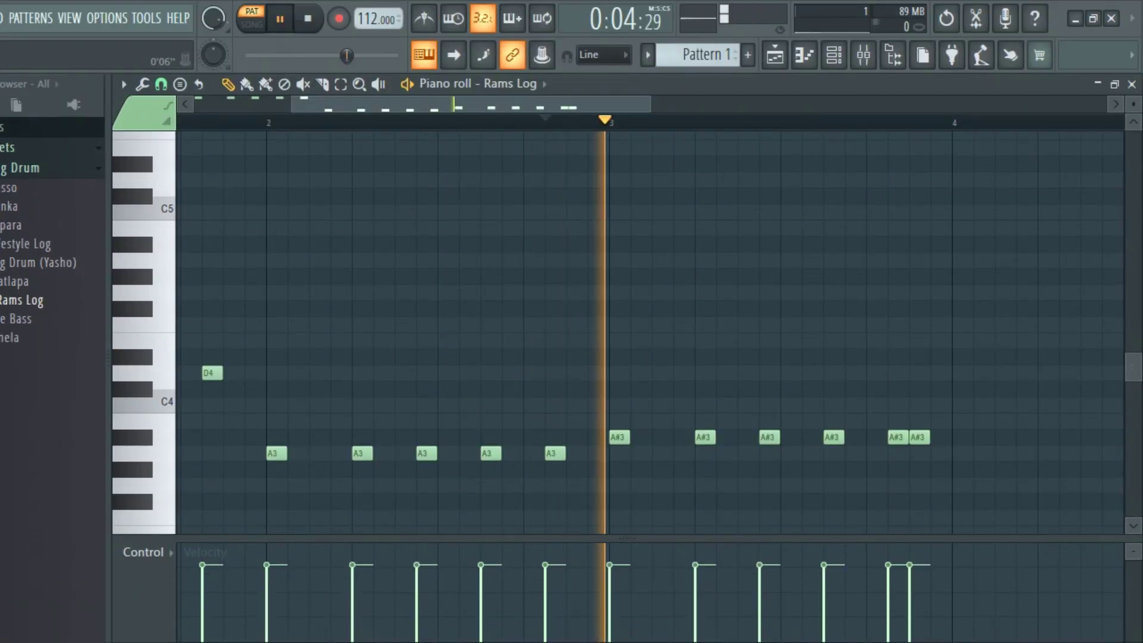
Step: Raise the velocity of the pattern's notes to nearly maximum, play it and close the Piano roll
key(space)
scroll(649, 332, left, 3)
drag(178, 548, 614, 543)
drag(613, 501, 1123, 501)
key(space)
click(1131, 41)
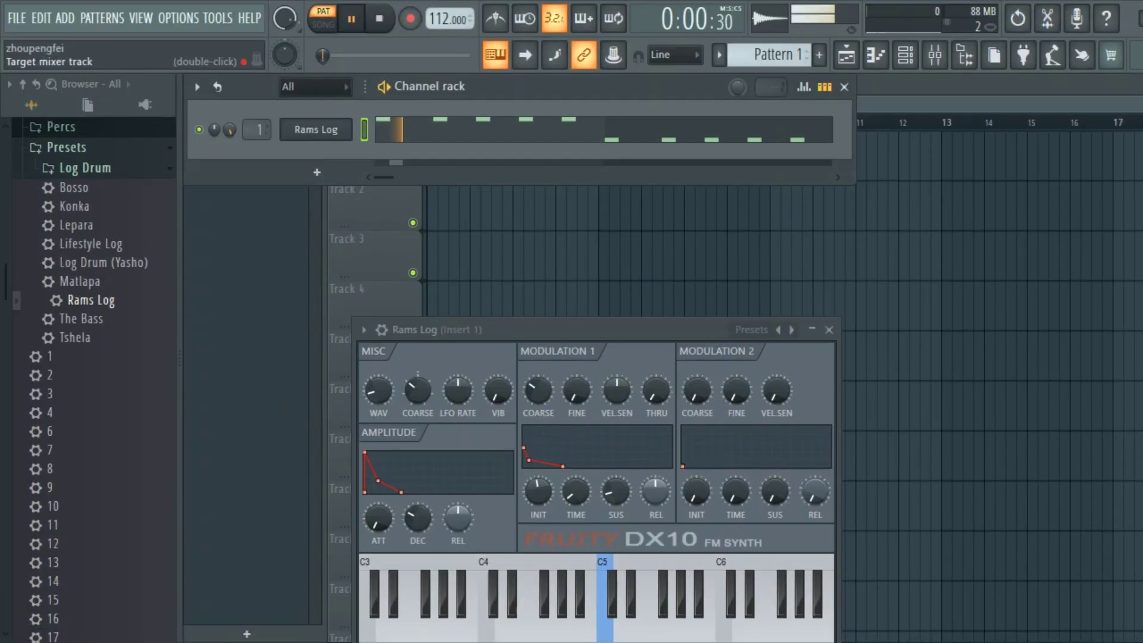
Step: Transpose the Rams Log notes down one octave to D3, A2 and A#2 and play the pattern through
key(F7)
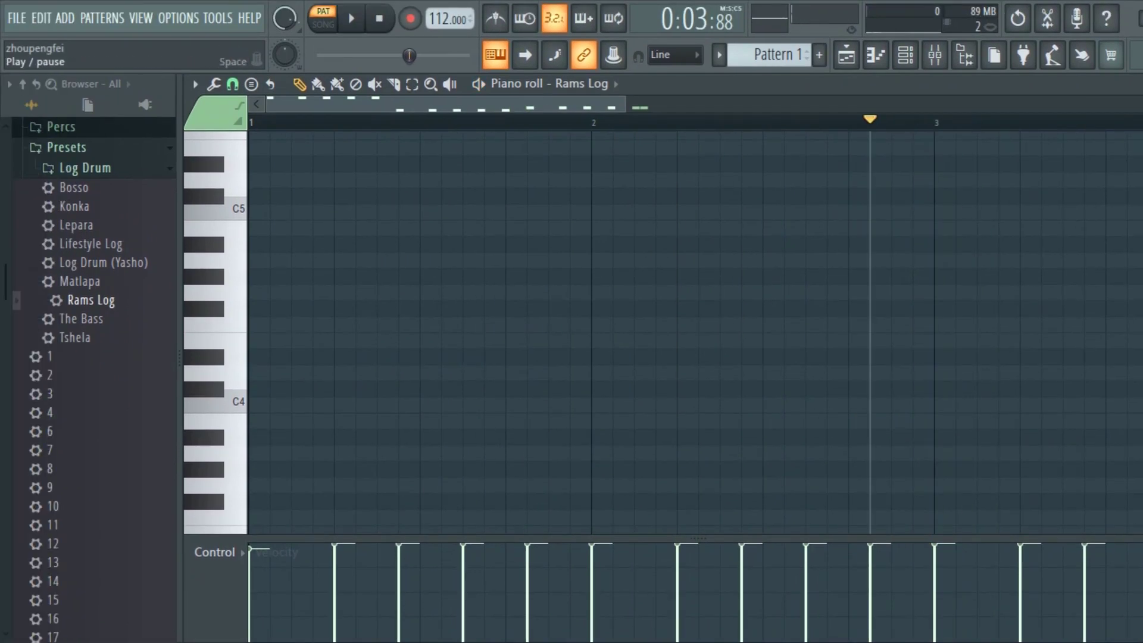
key(space)
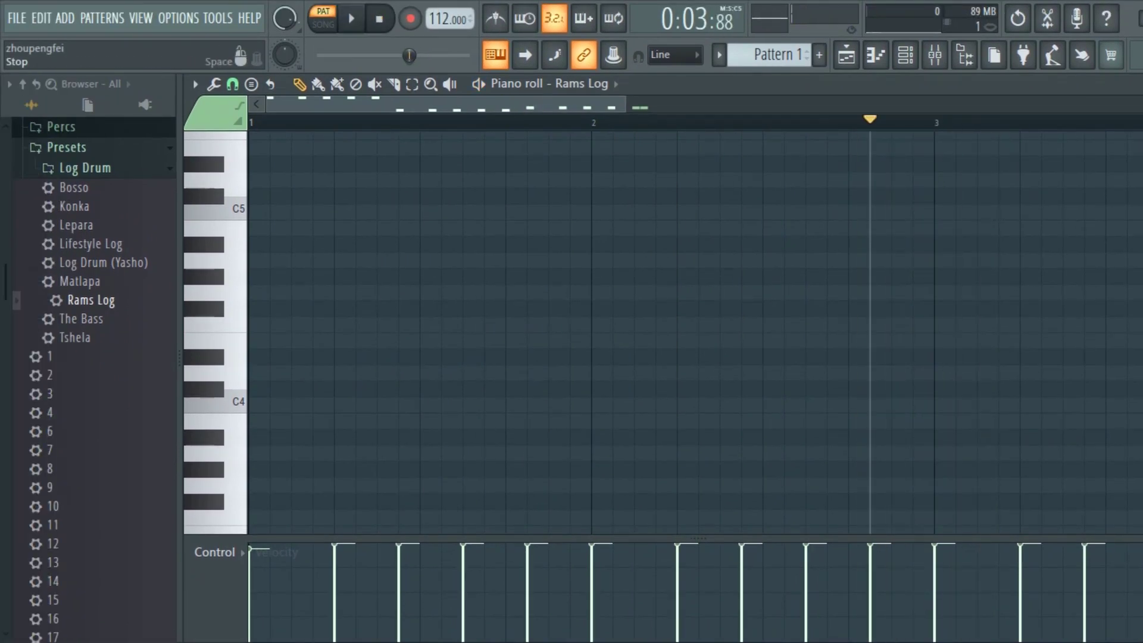
key(space)
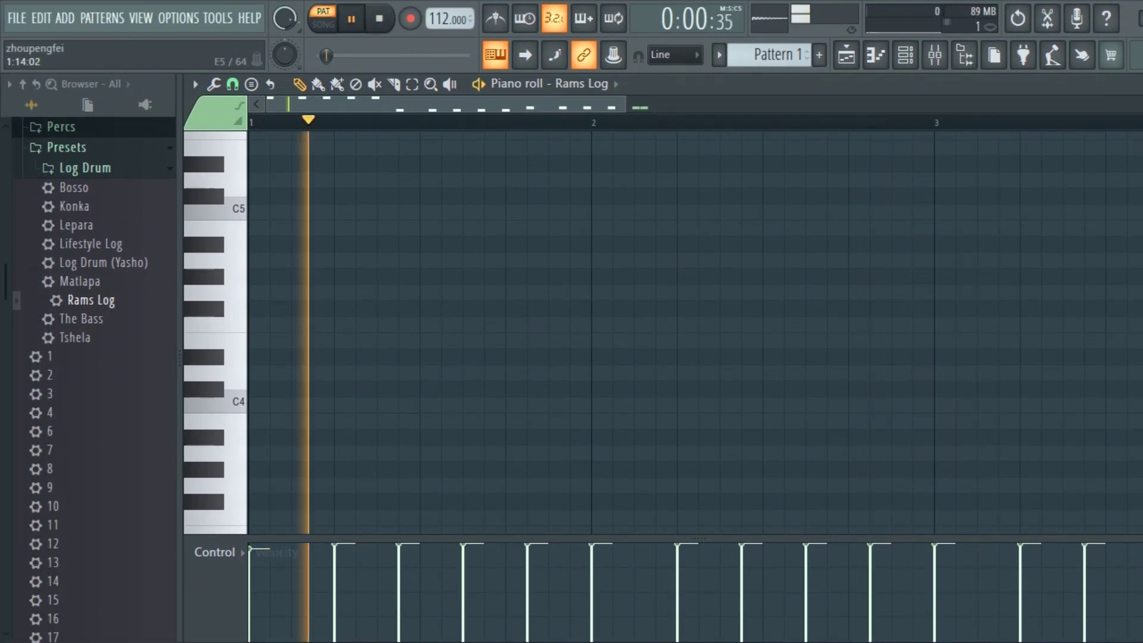
scroll(566, 402, down, 5)
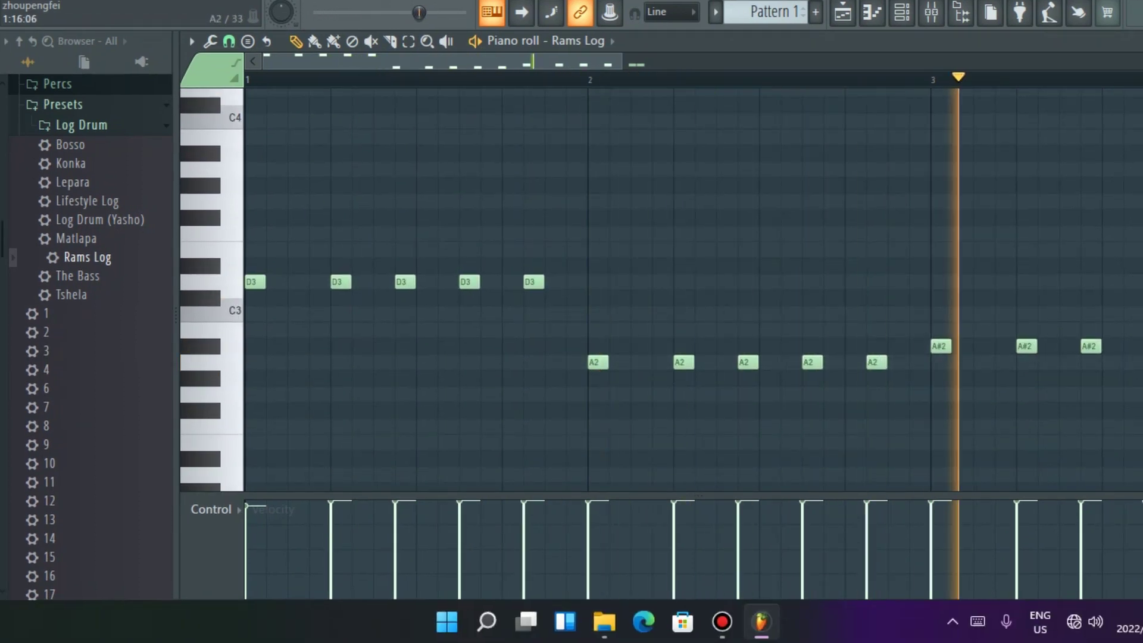
key(space)
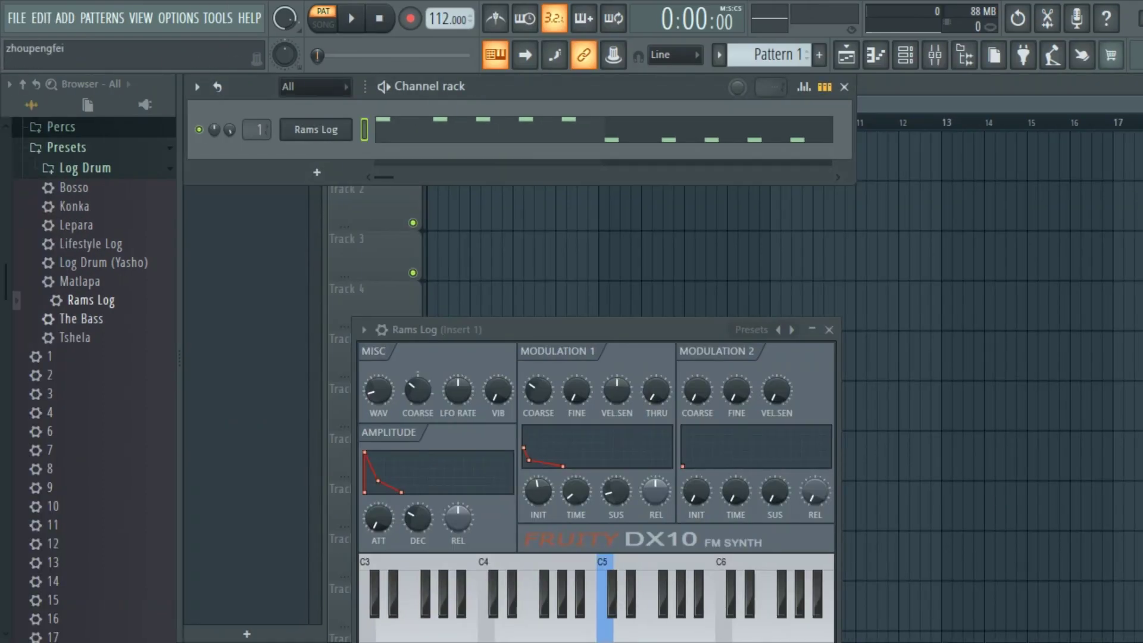
Step: Add The Bass preset as a new channel and replace its instrument with Fruity DX10
drag(280, 197, 310, 167)
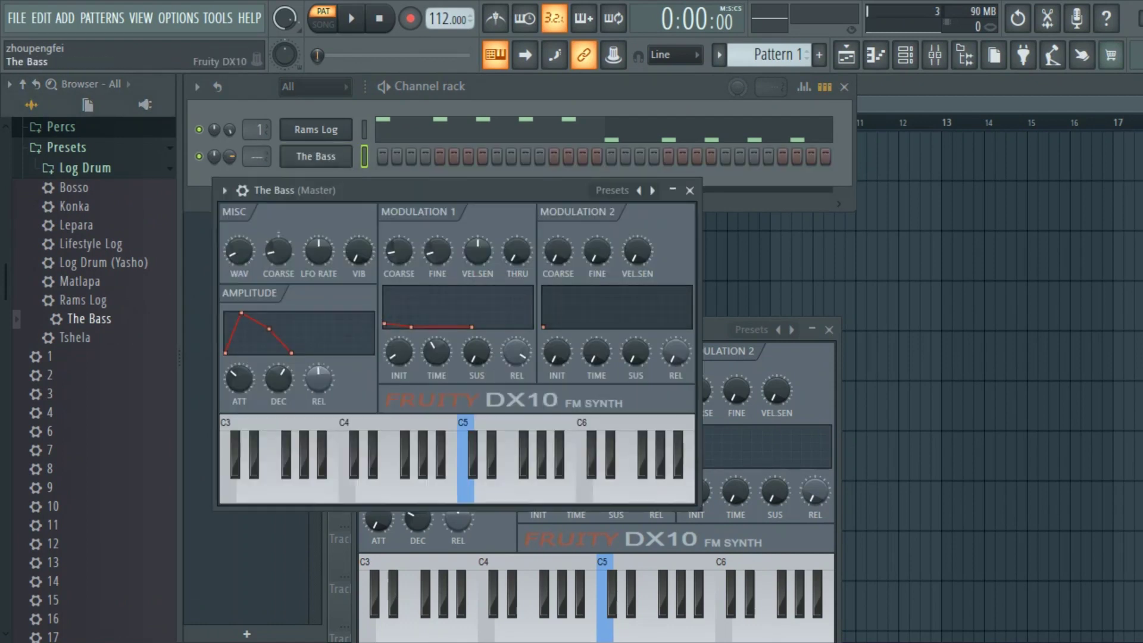
right_click(349, 156)
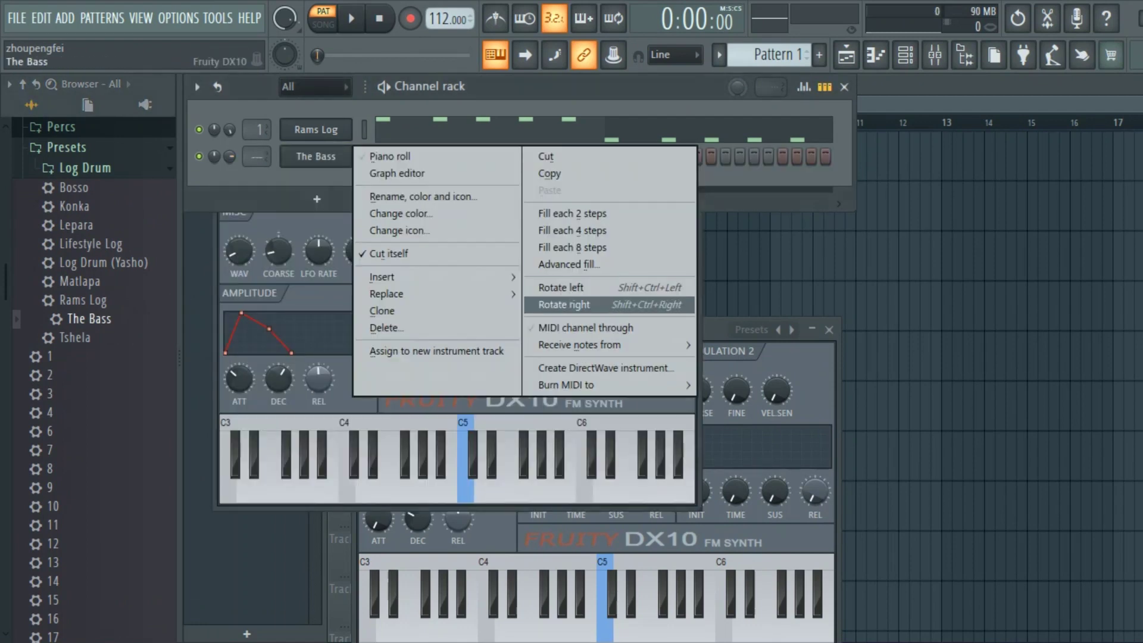
mouse_move(387, 294)
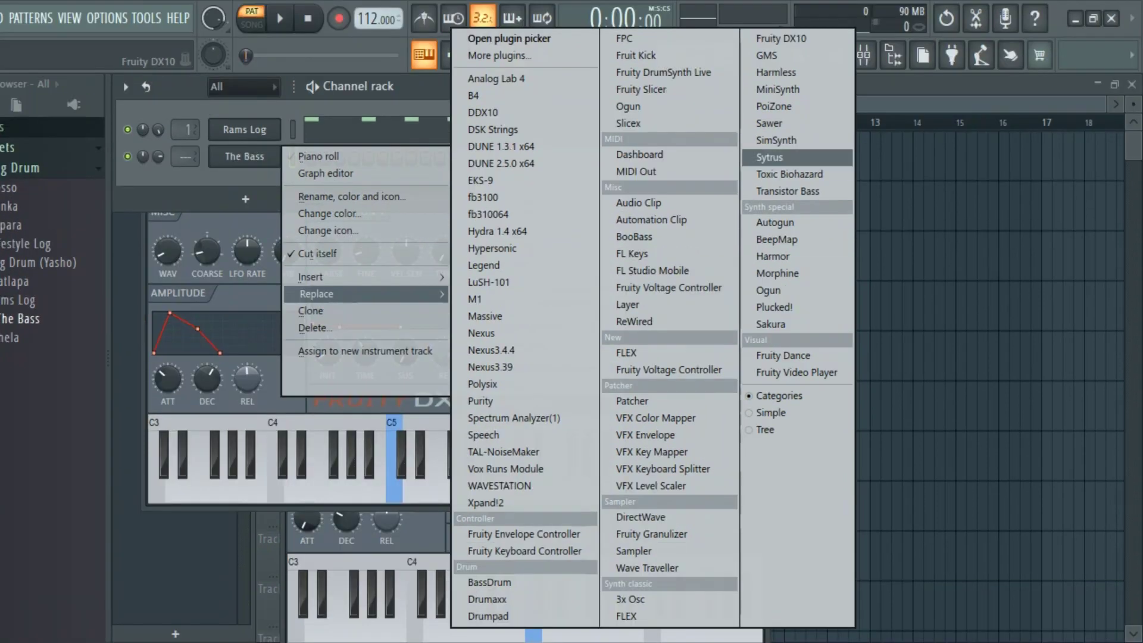
click(781, 38)
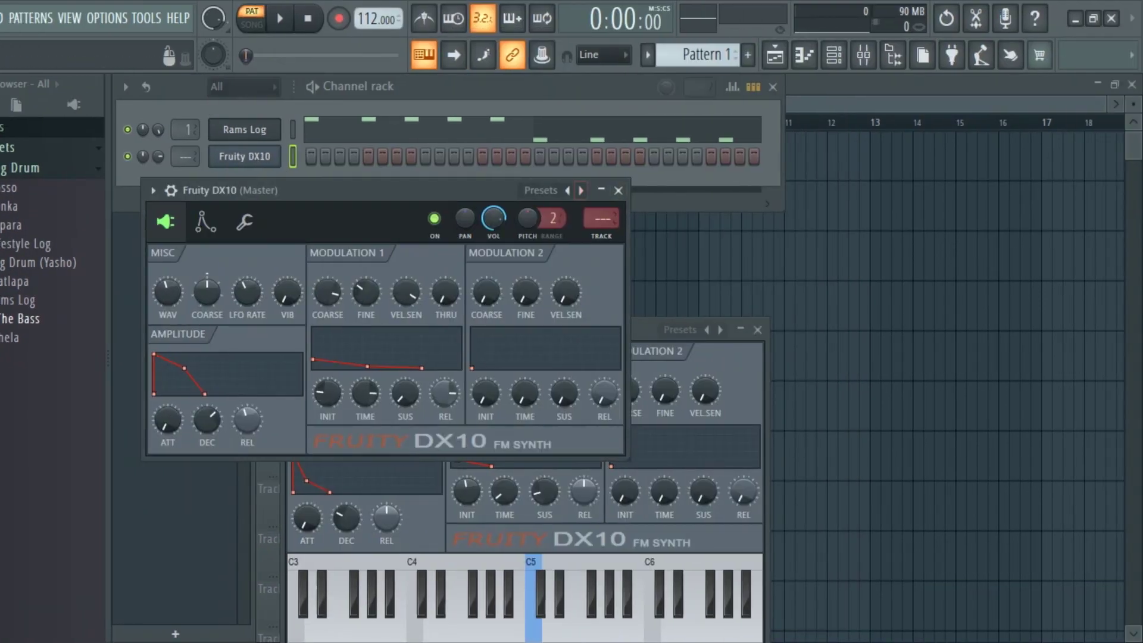
Step: Load the eFlute preset in Fruity DX10 and close the plugin window
click(580, 189)
click(615, 209)
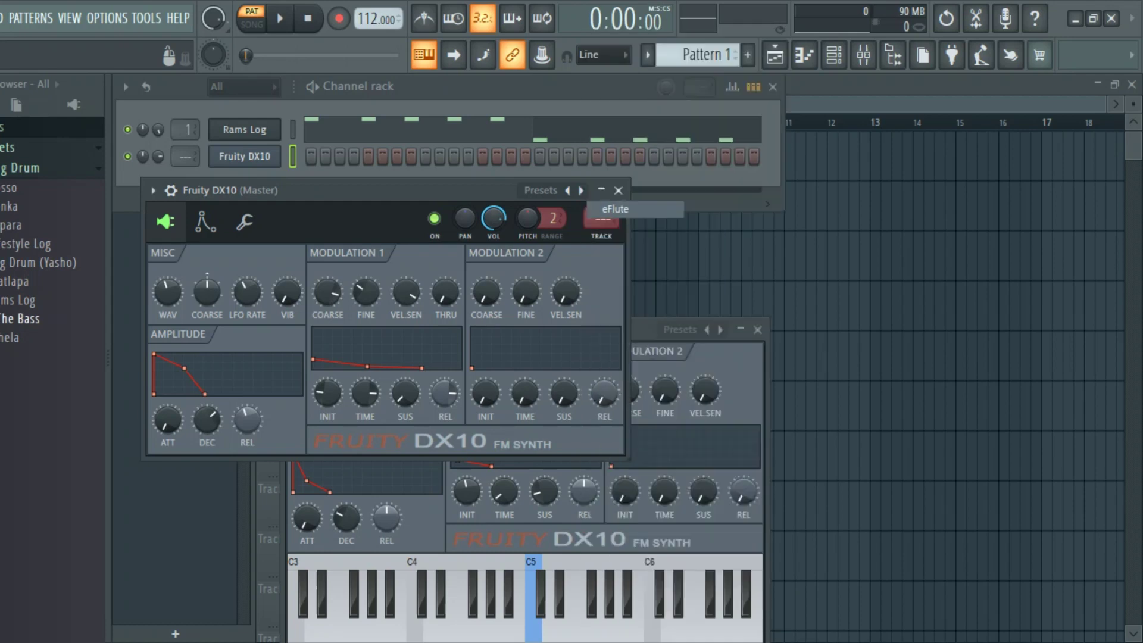
click(618, 190)
Step: Draw bar-long D3, A2 and A#2 notes across bars 1 to 3 of the eFlute channel and play the pattern
right_click(285, 149)
click(315, 152)
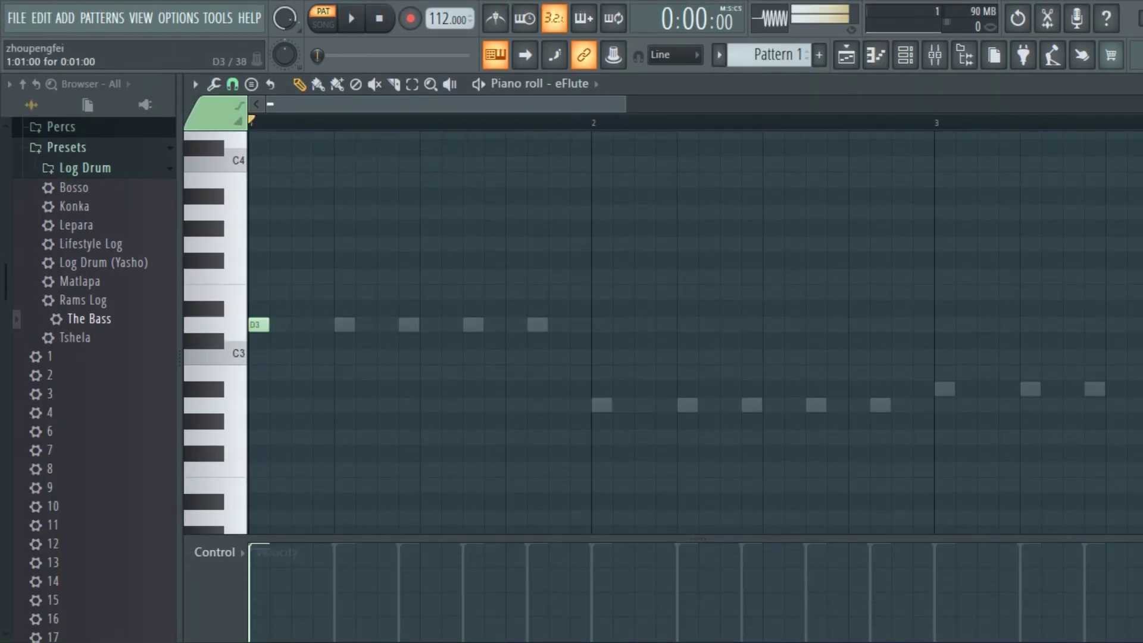
drag(309, 320, 591, 320)
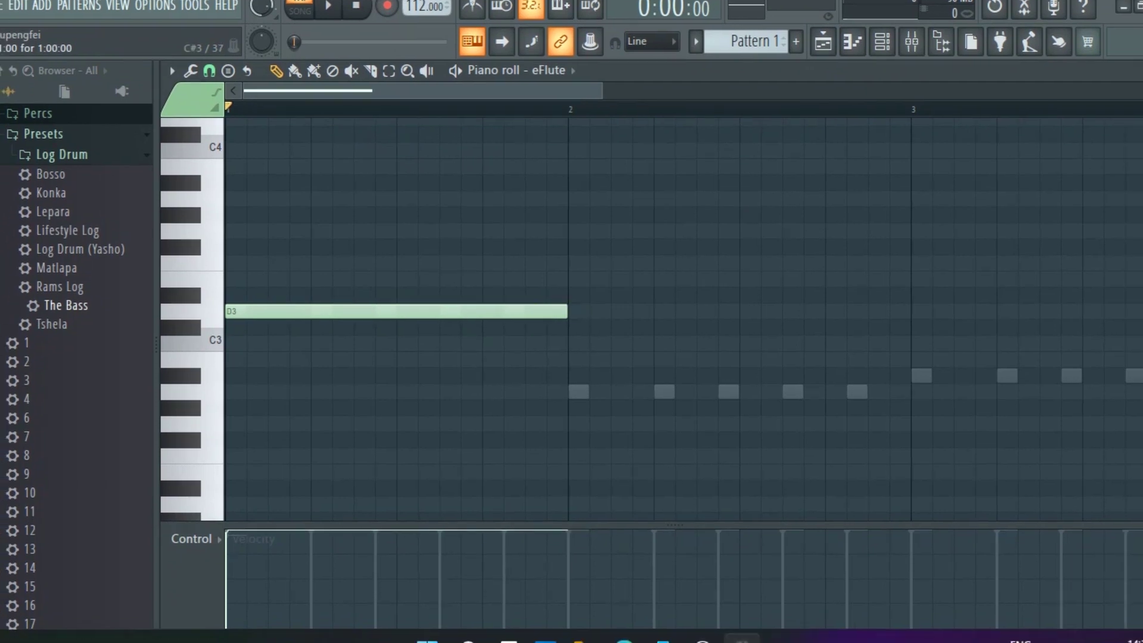
click(602, 400)
click(873, 346)
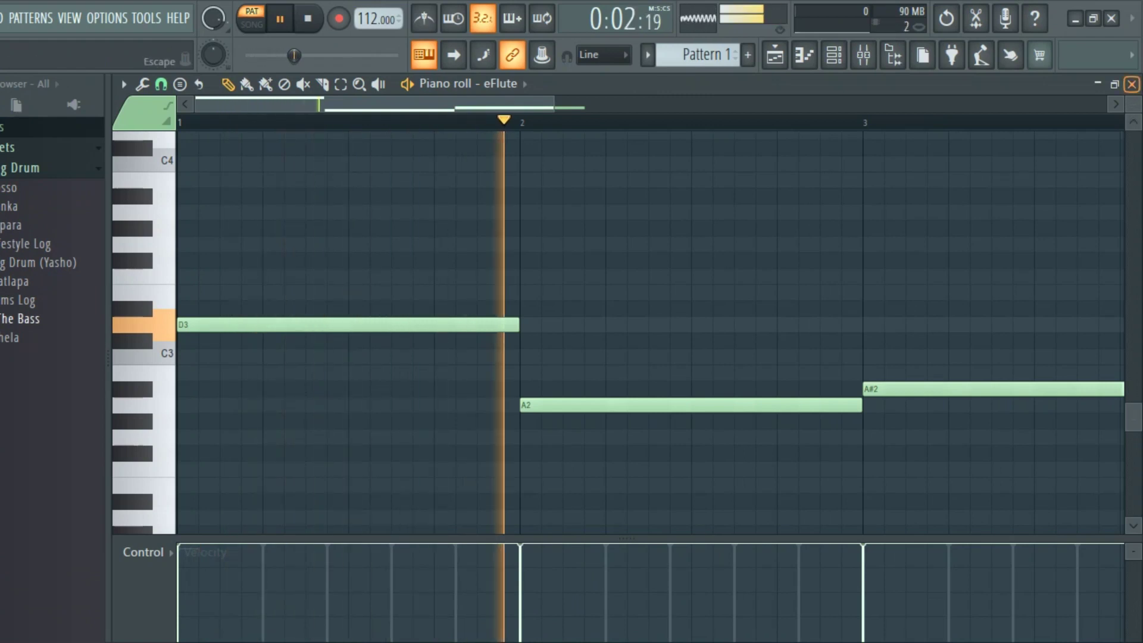
Step: Adjust the eFlute channel's volume during playback and transpose its notes up one octave to D4, A3 and A#3
click(1132, 84)
drag(229, 156, 229, 151)
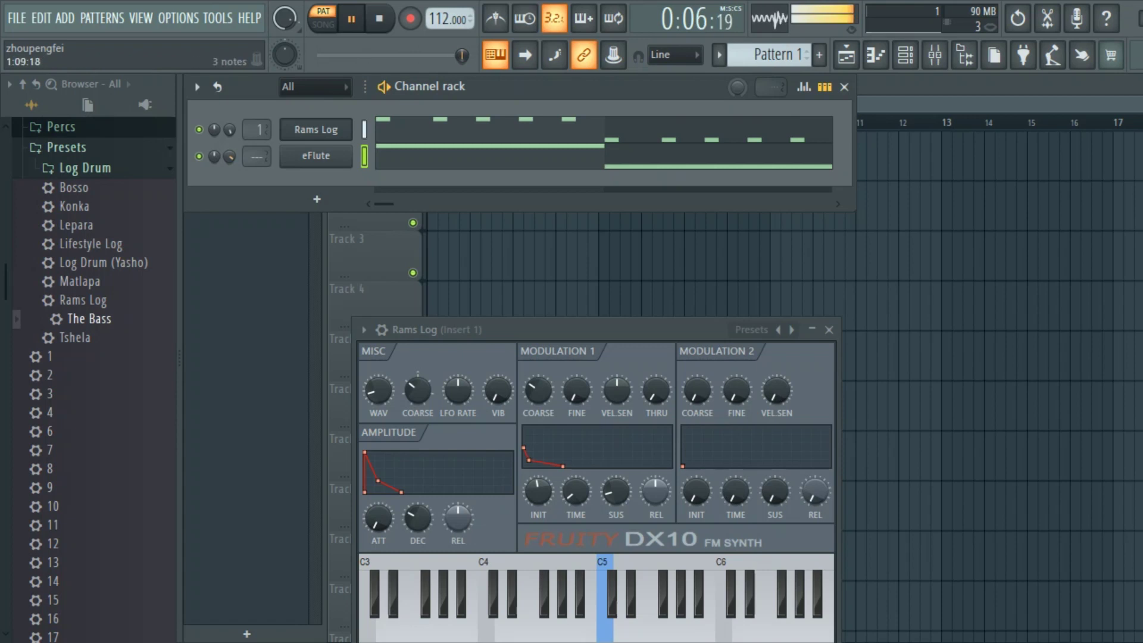
key(F7)
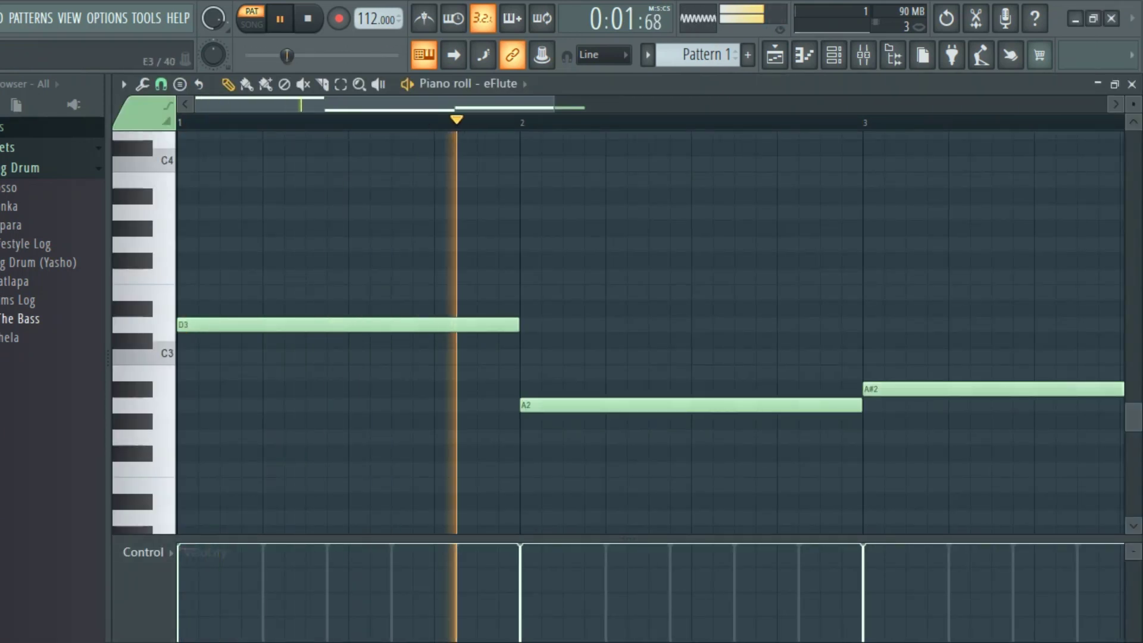
key(ctrl+Up)
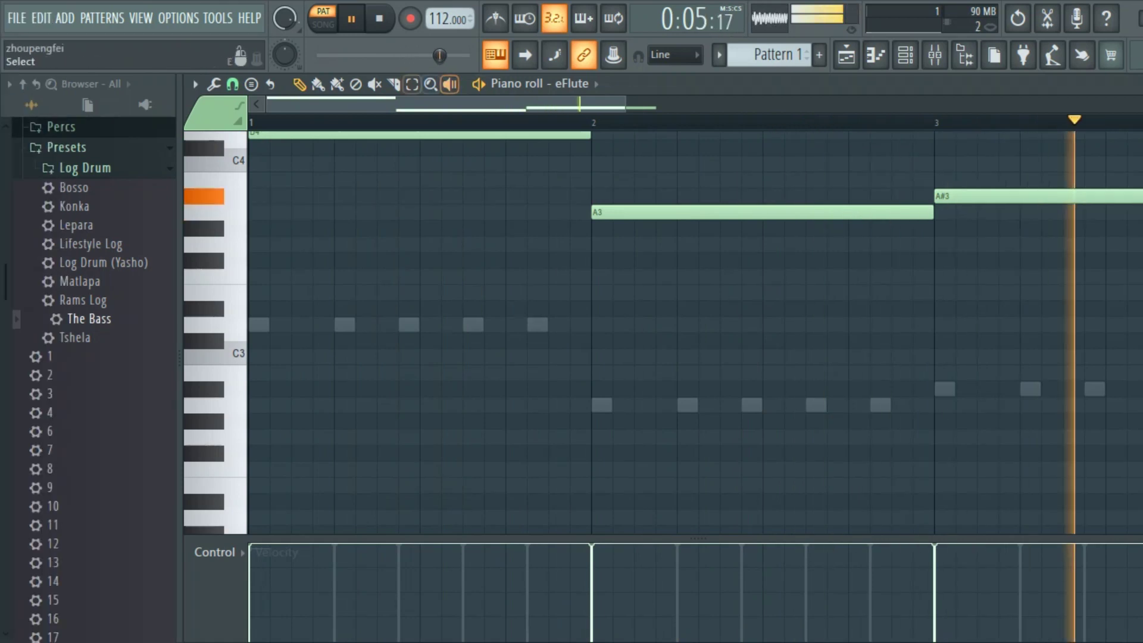
Step: Slice the long D4 note in bar 1 of the eFlute pattern into shorter pieces
scroll(334, 180, up, 3)
drag(334, 134, 334, 340)
drag(398, 298, 378, 316)
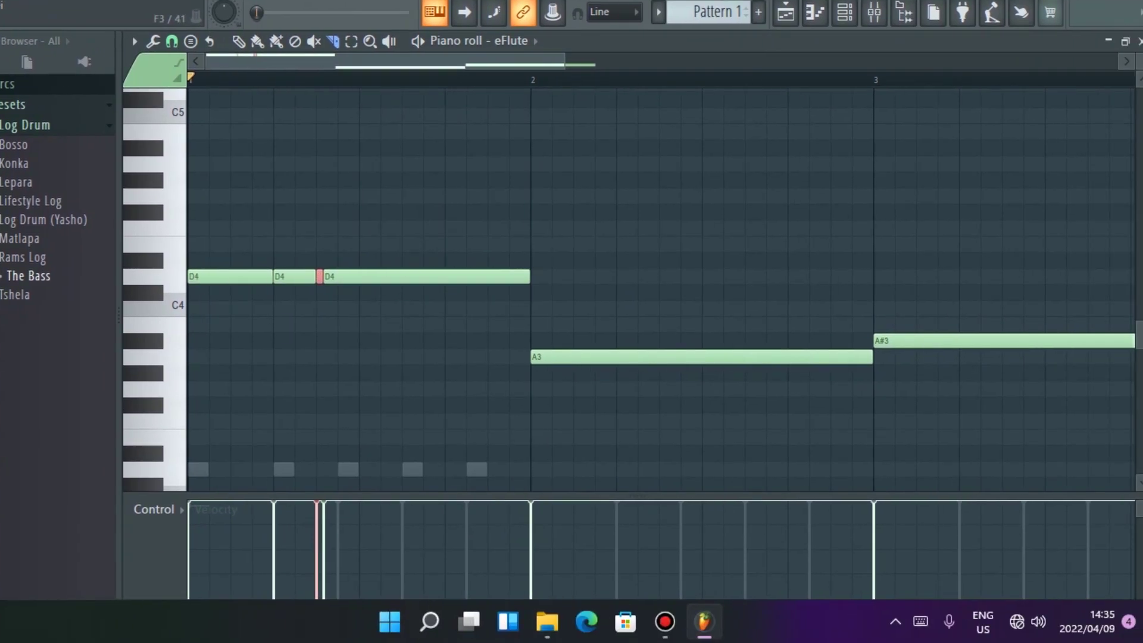
drag(528, 299, 505, 475)
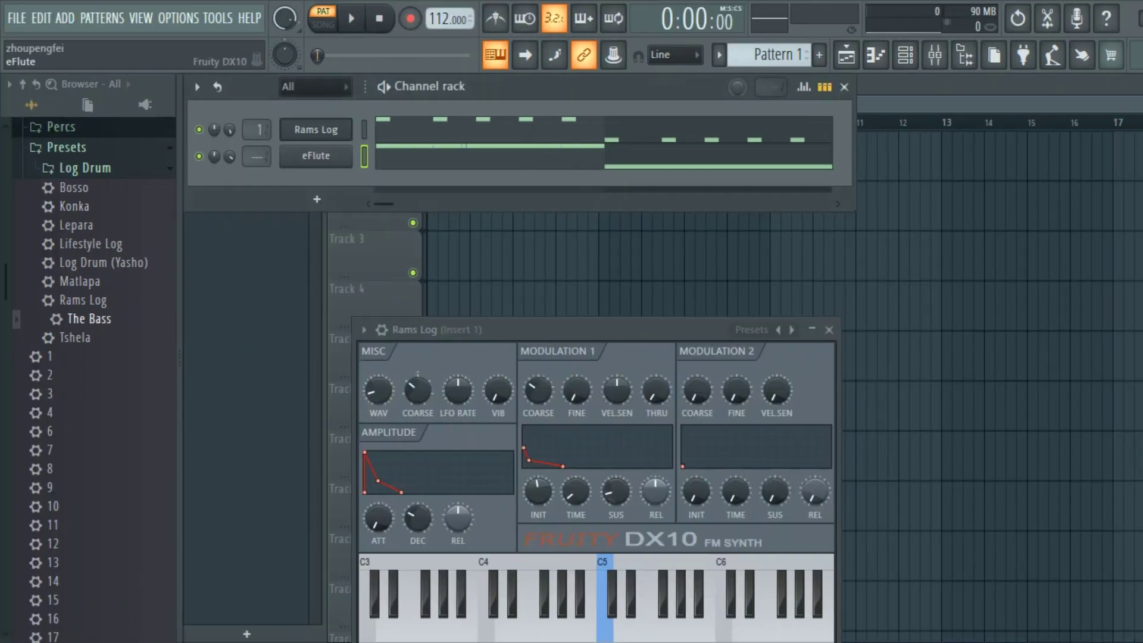
Step: Delete the eFlute channel and the Rams Log channel from the Channel rack
right_click(309, 155)
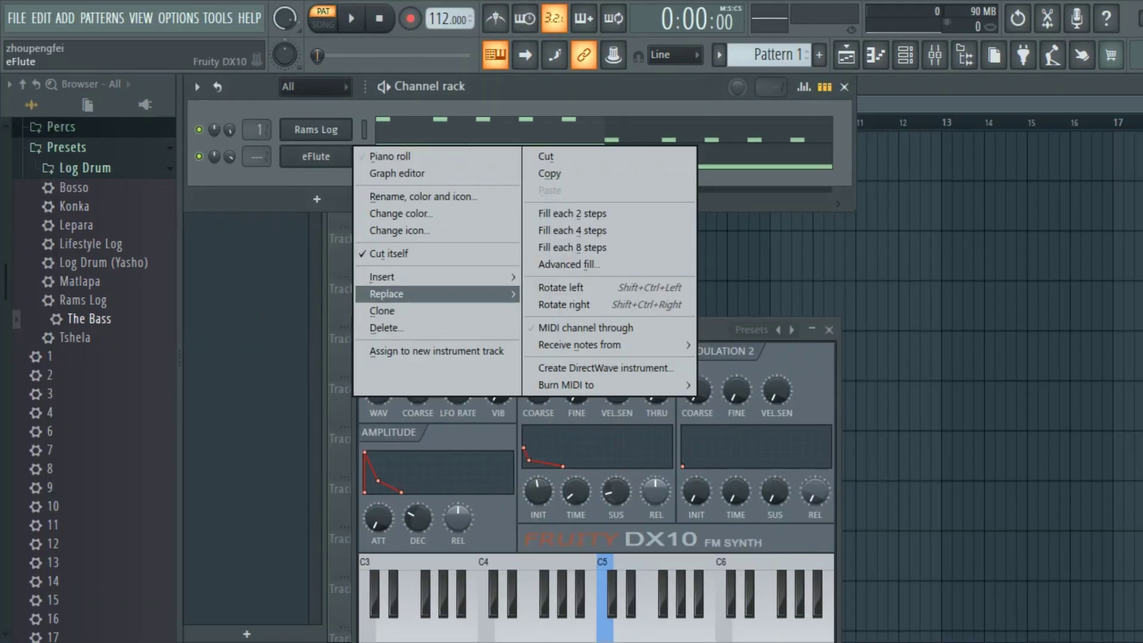
click(383, 391)
click(691, 387)
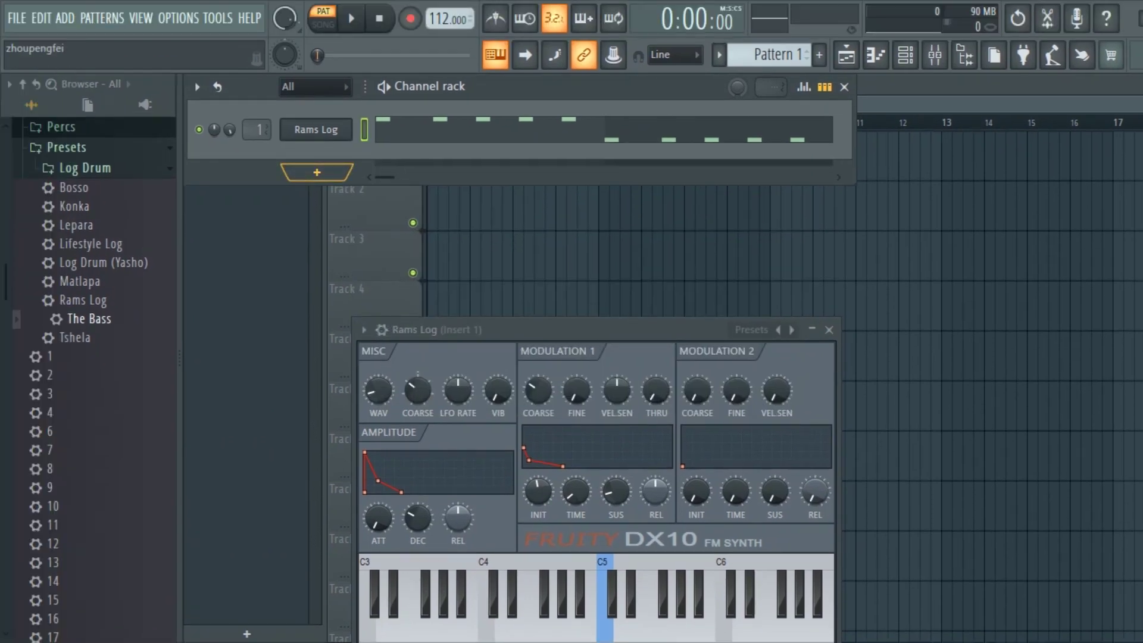
right_click(265, 85)
click(313, 258)
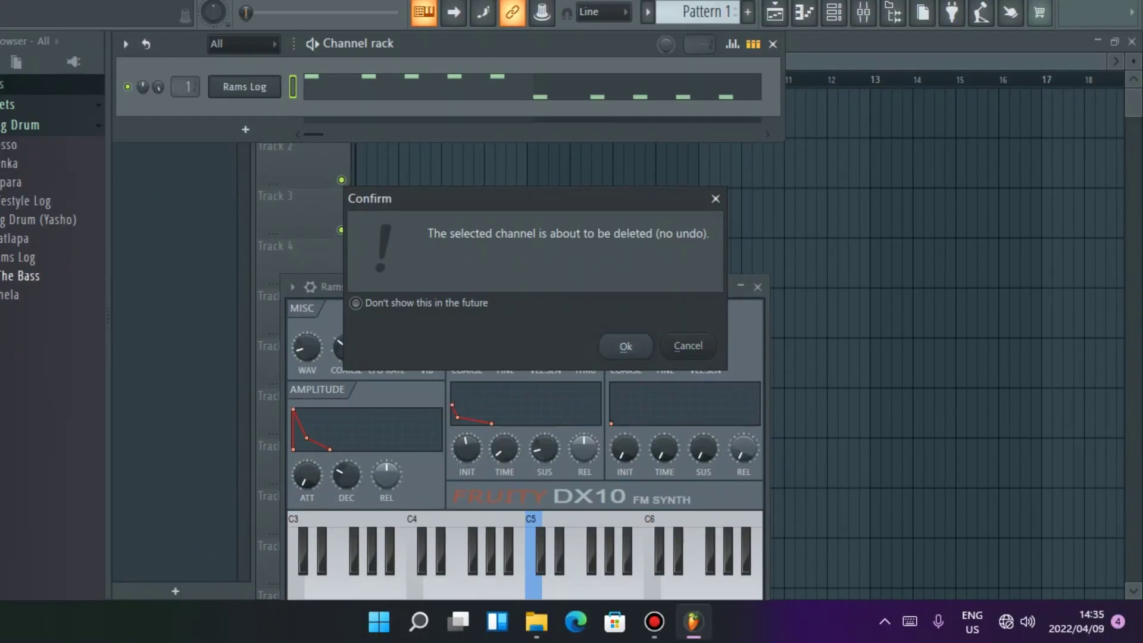
click(626, 388)
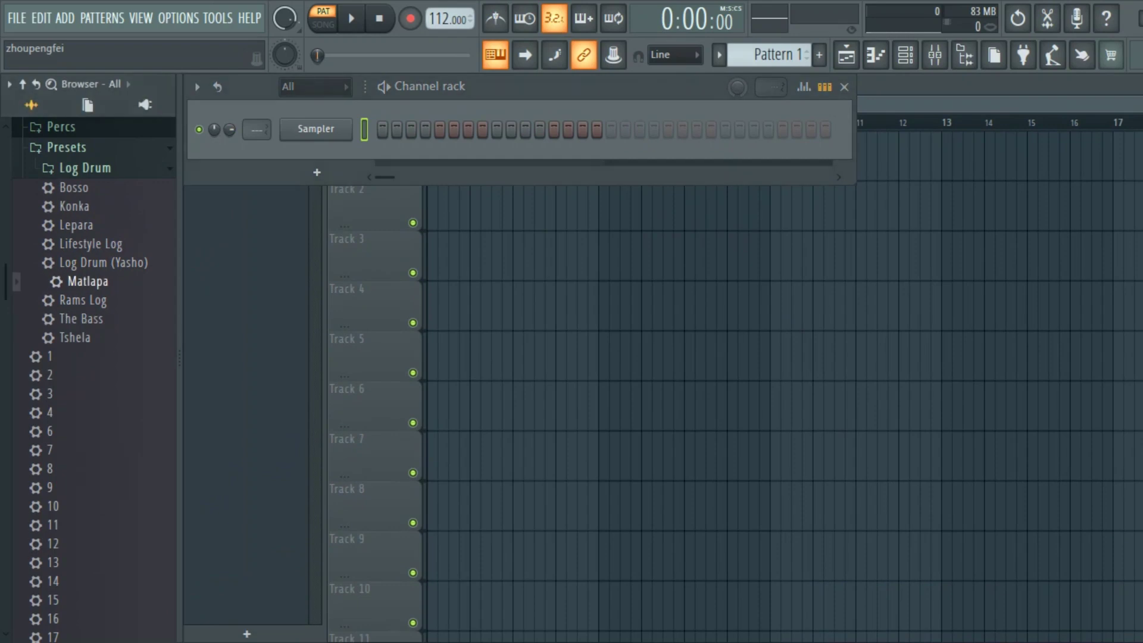
Step: Load the Matlapa Log Drum preset into the Channel rack and place a C#4 note in bar 1 of its Piano roll
drag(88, 282, 304, 134)
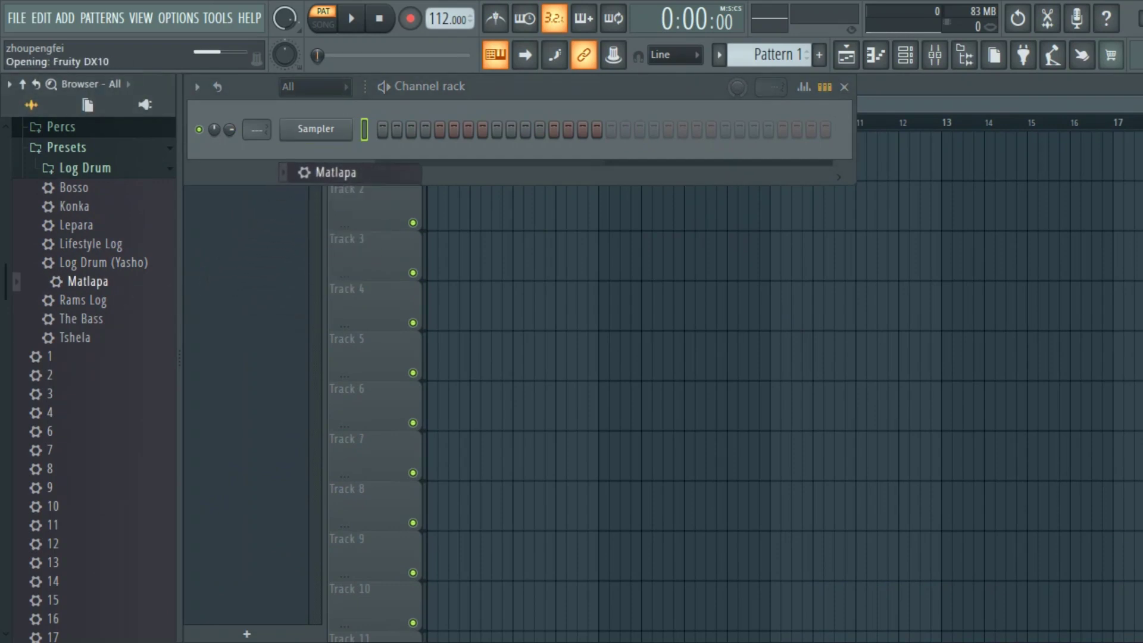
right_click(315, 129)
click(390, 129)
click(319, 319)
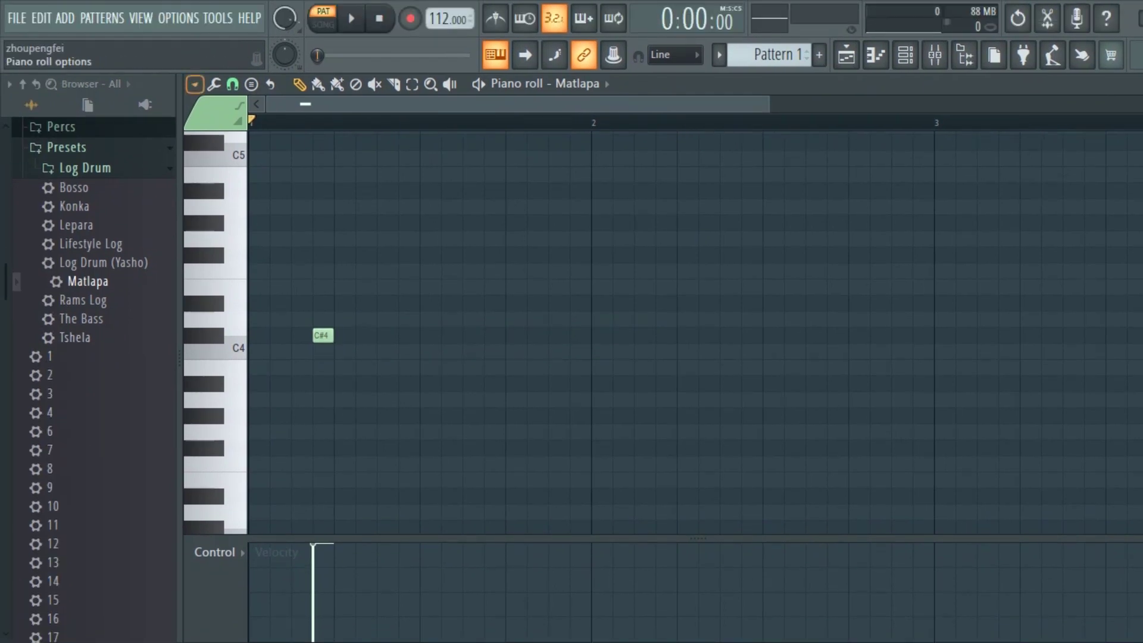
Step: Change the snap setting, shorten the Matlapa C#4 note to a thin sliver and play the pattern
click(213, 84)
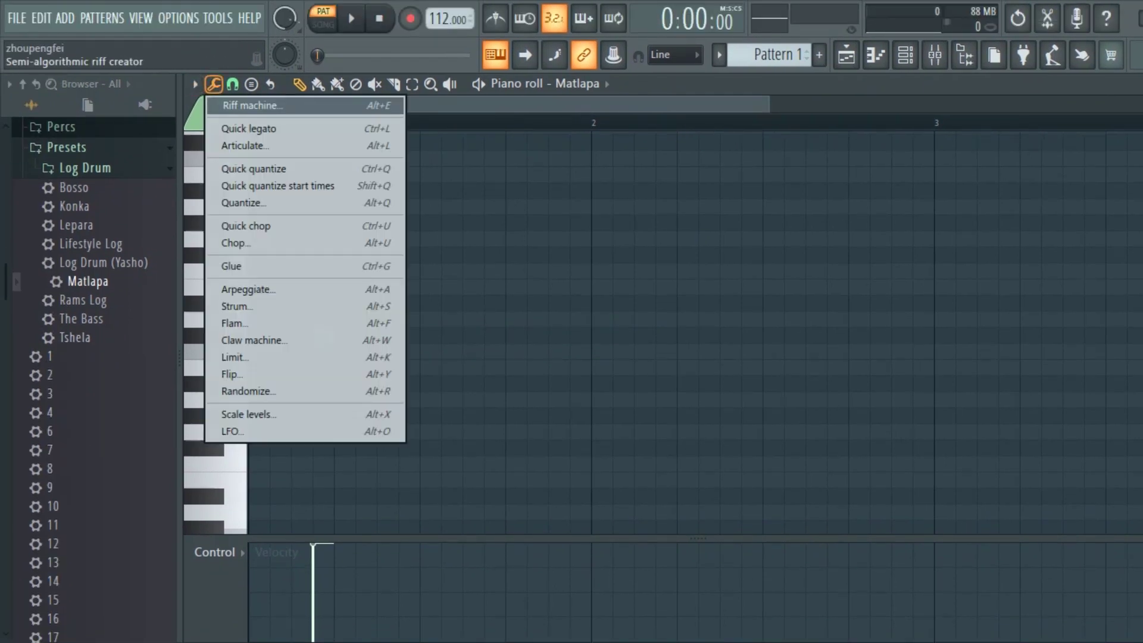
click(232, 84)
click(258, 169)
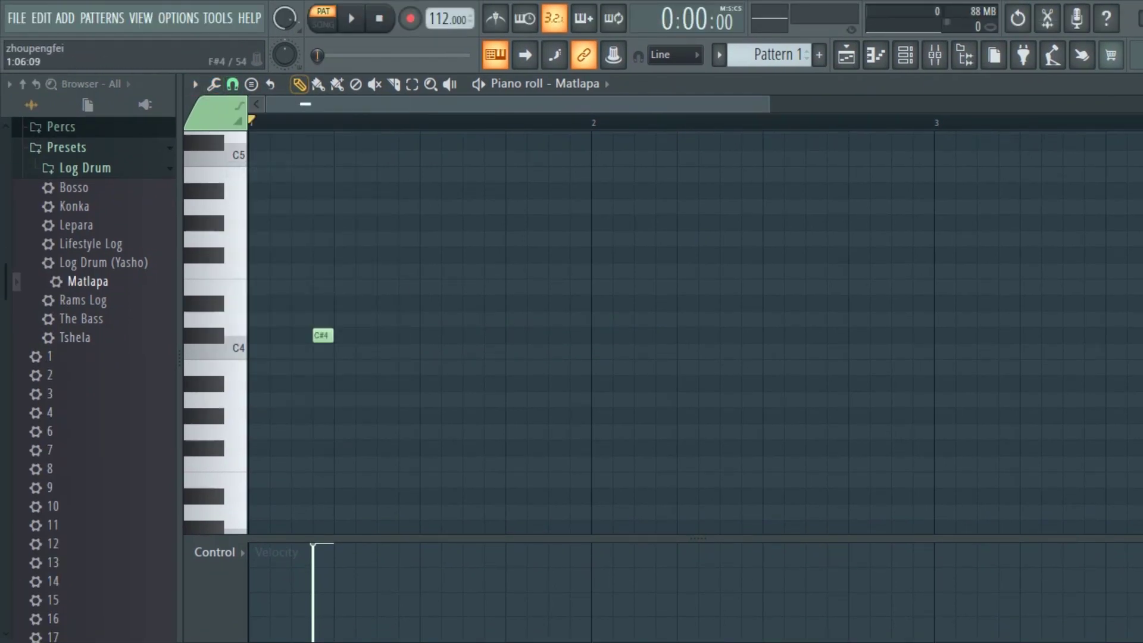
drag(332, 336, 317, 367)
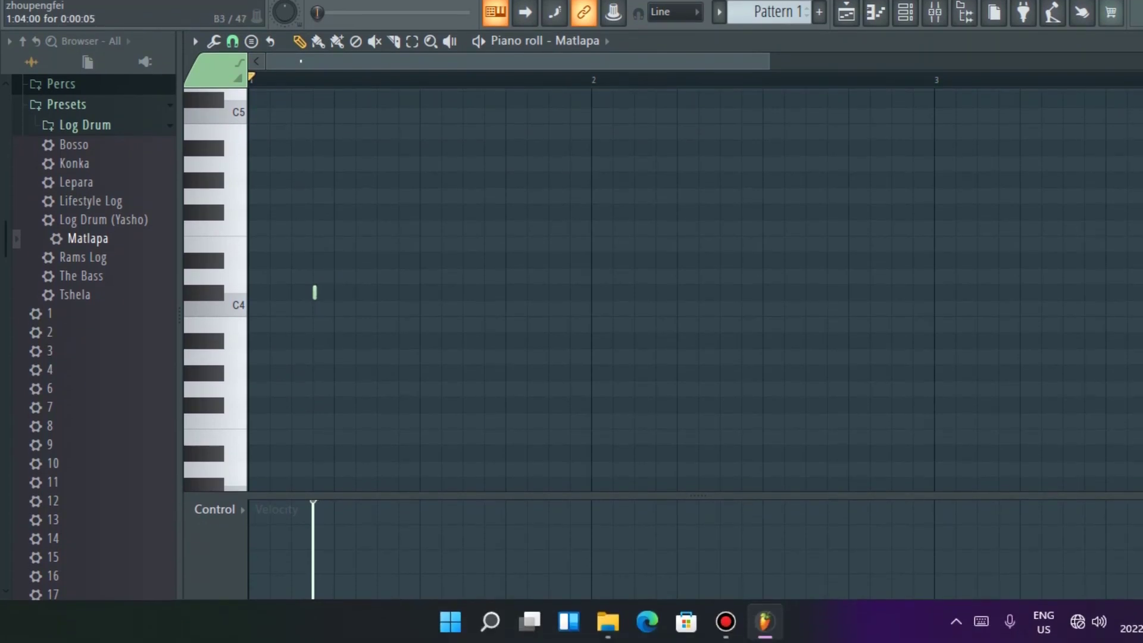
key(space)
key(space)
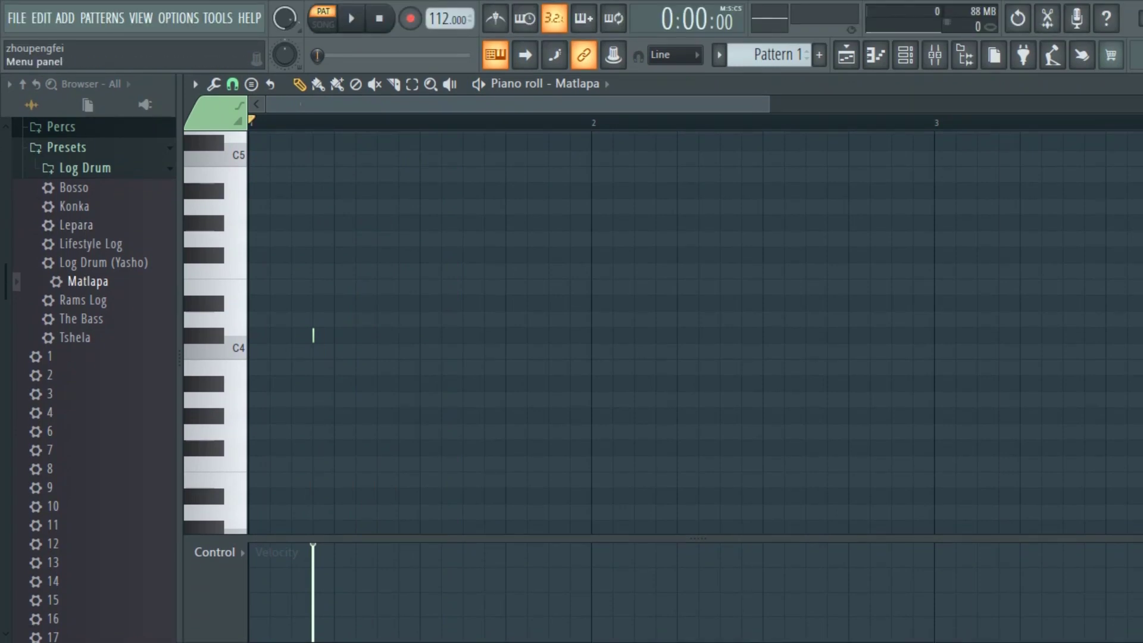
Step: Start a new project without saving the changes to untitled.flp
click(16, 18)
click(36, 45)
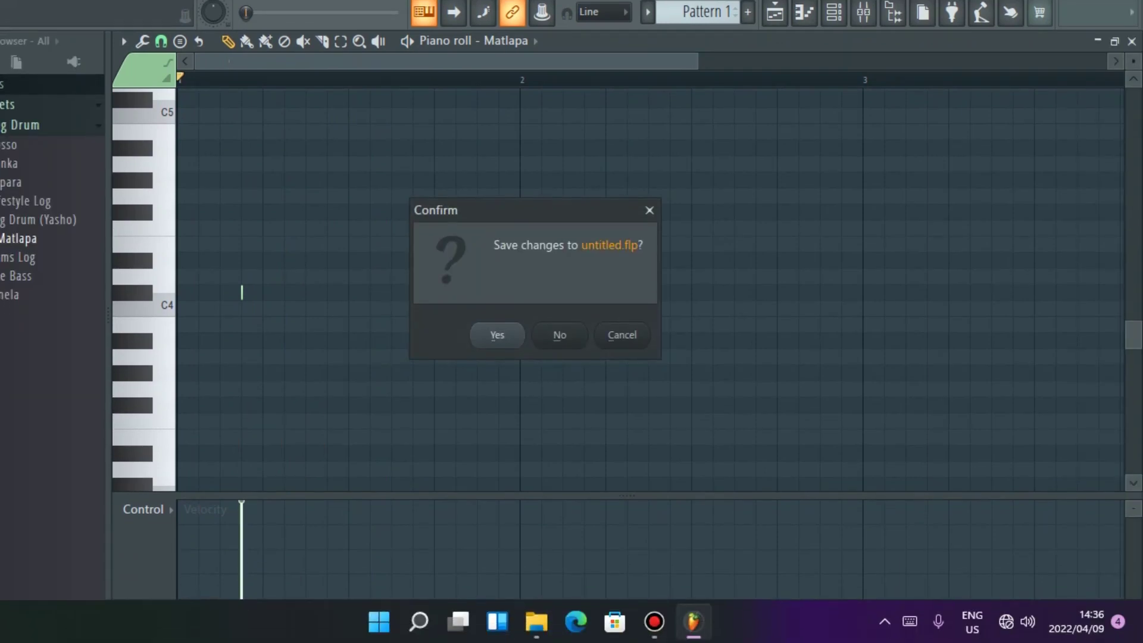
click(631, 378)
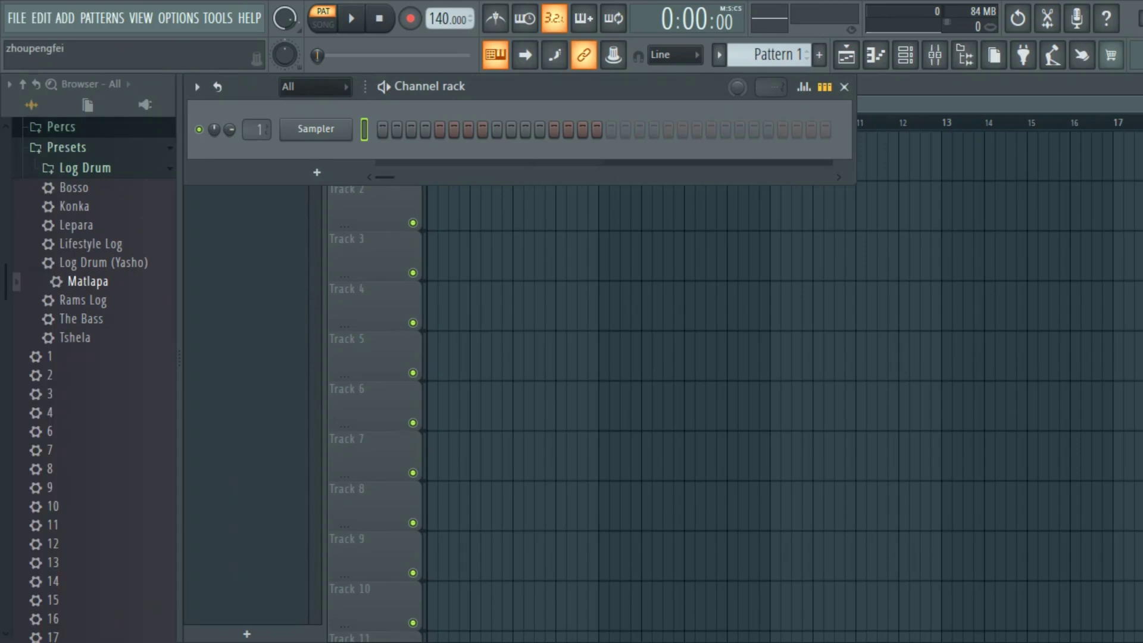
Step: Collapse the Presets folder, open the Rolls folder and preview the samples from AL2 - Roll(1) to AL2 - Roll(9)
click(66, 147)
click(60, 168)
click(87, 187)
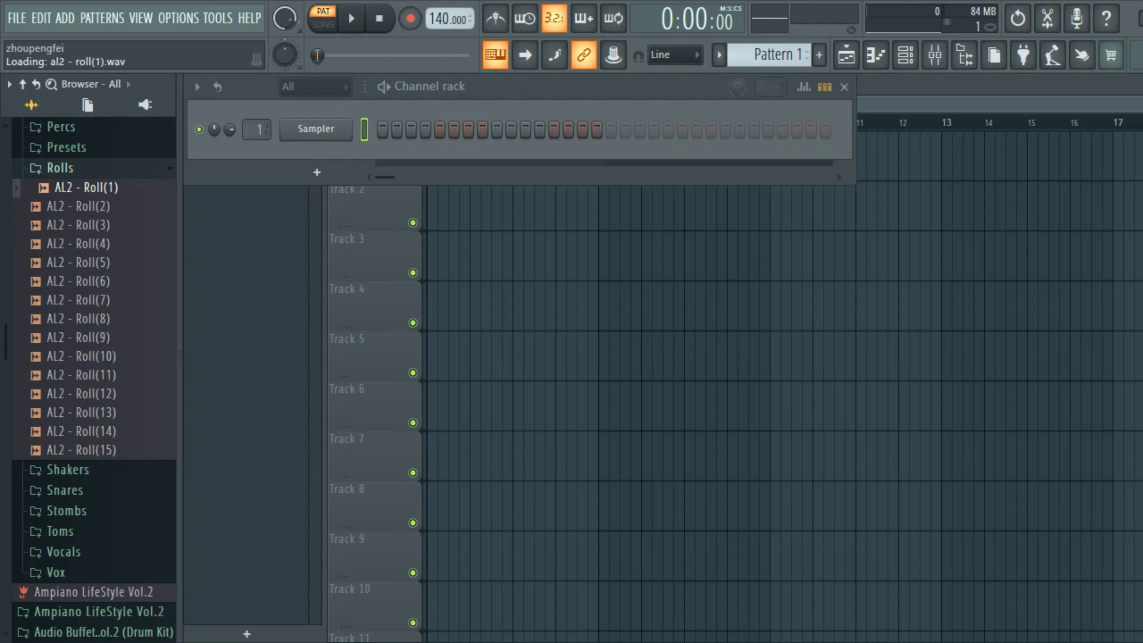
key(Down)
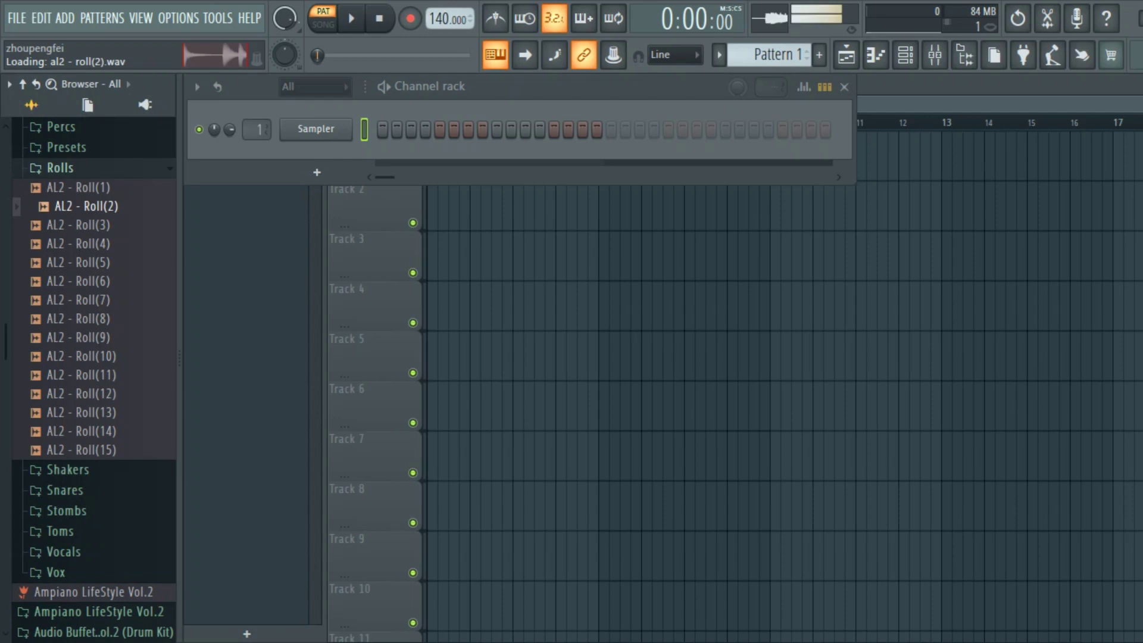
key(Down)
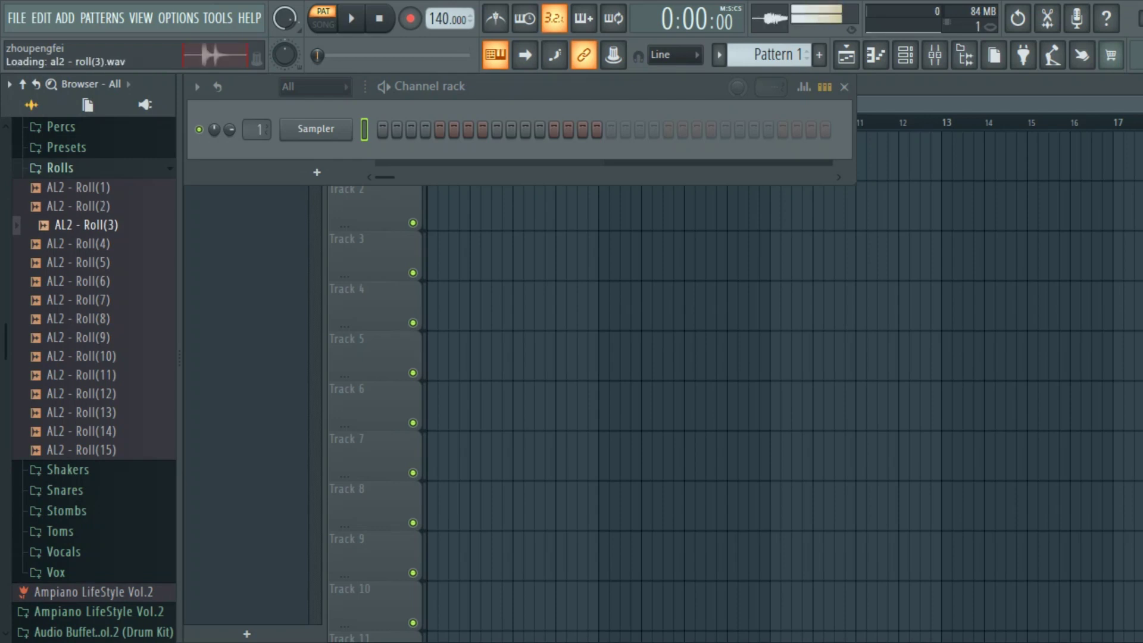
key(Down)
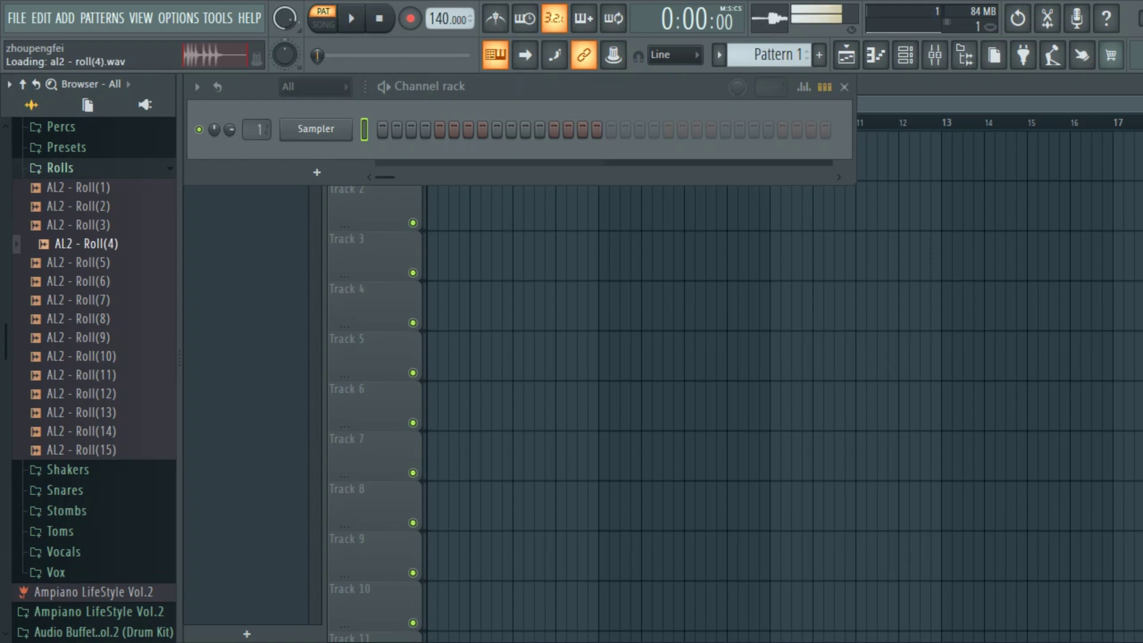
key(Down)
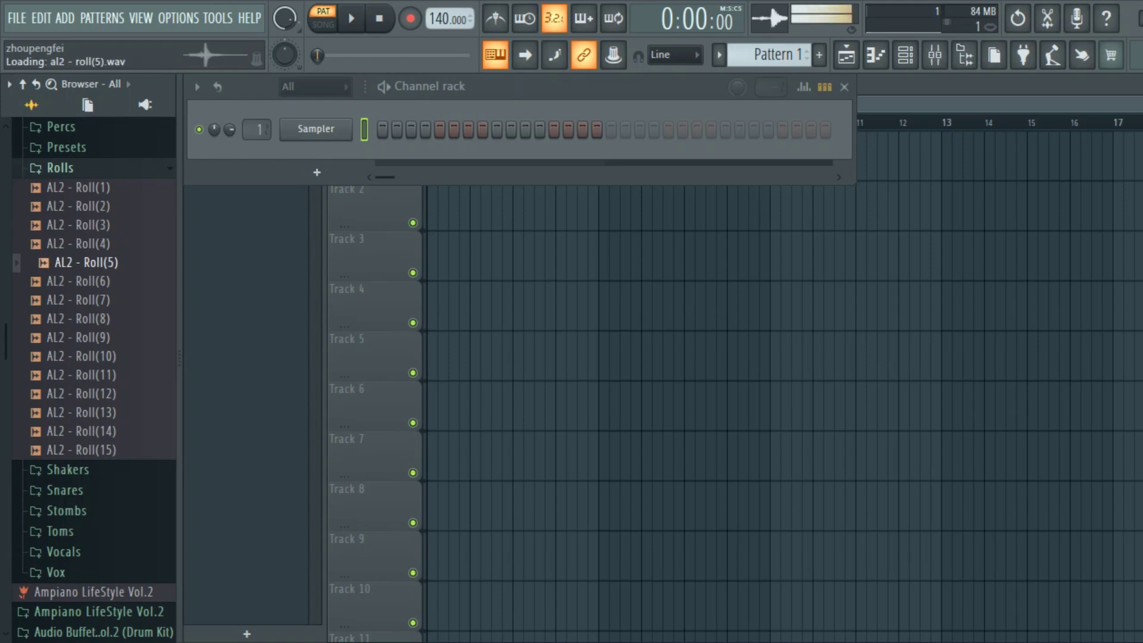
key(Down)
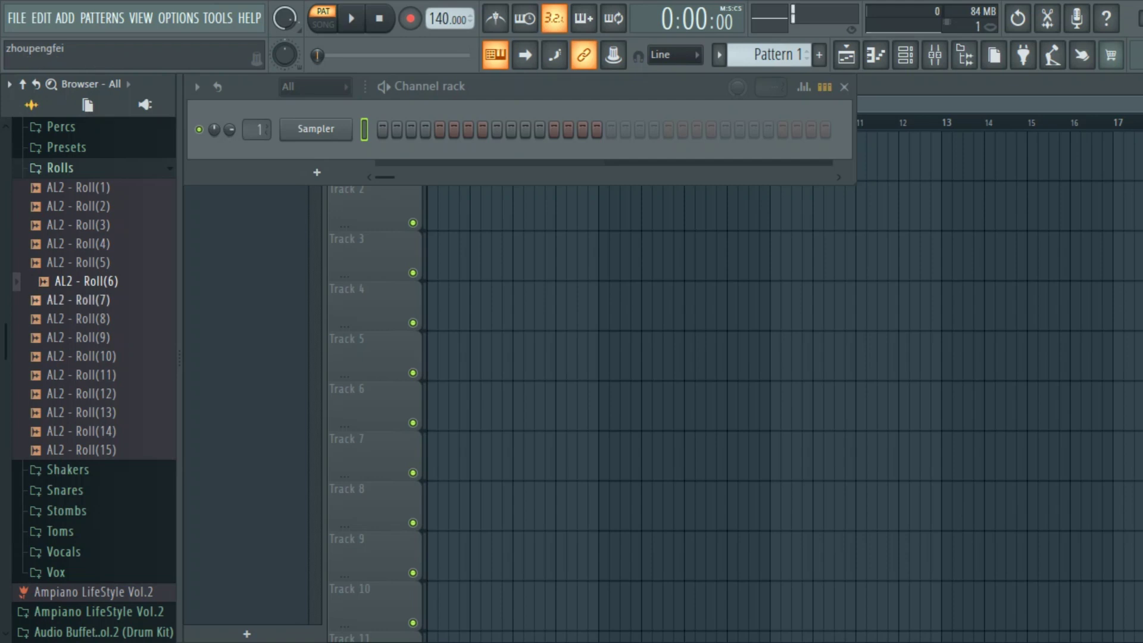
key(Down)
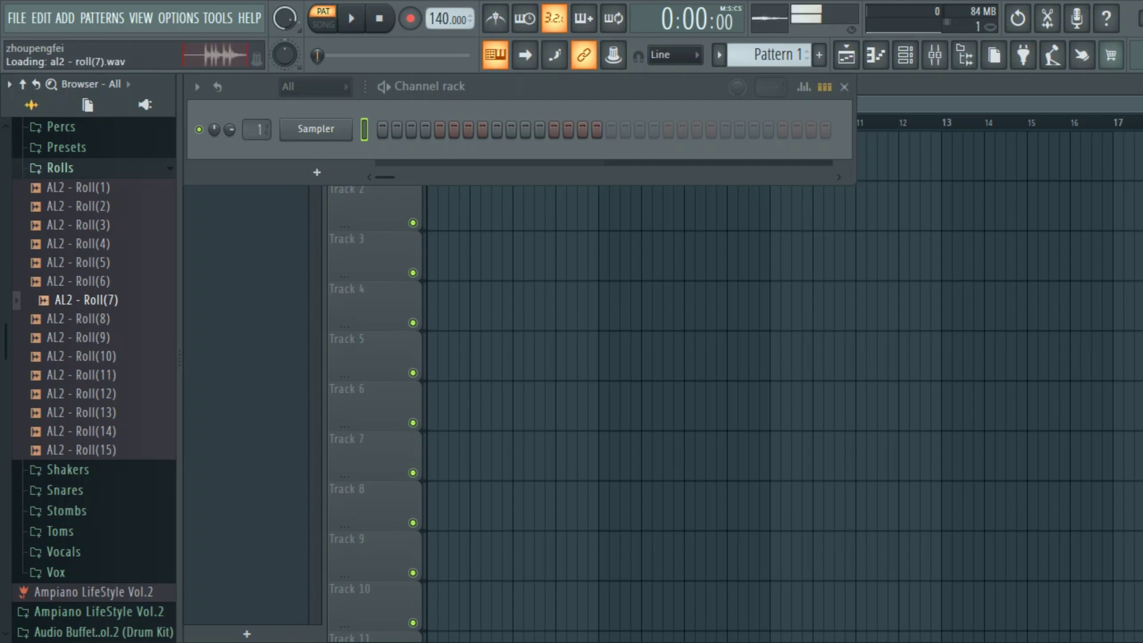
key(Down)
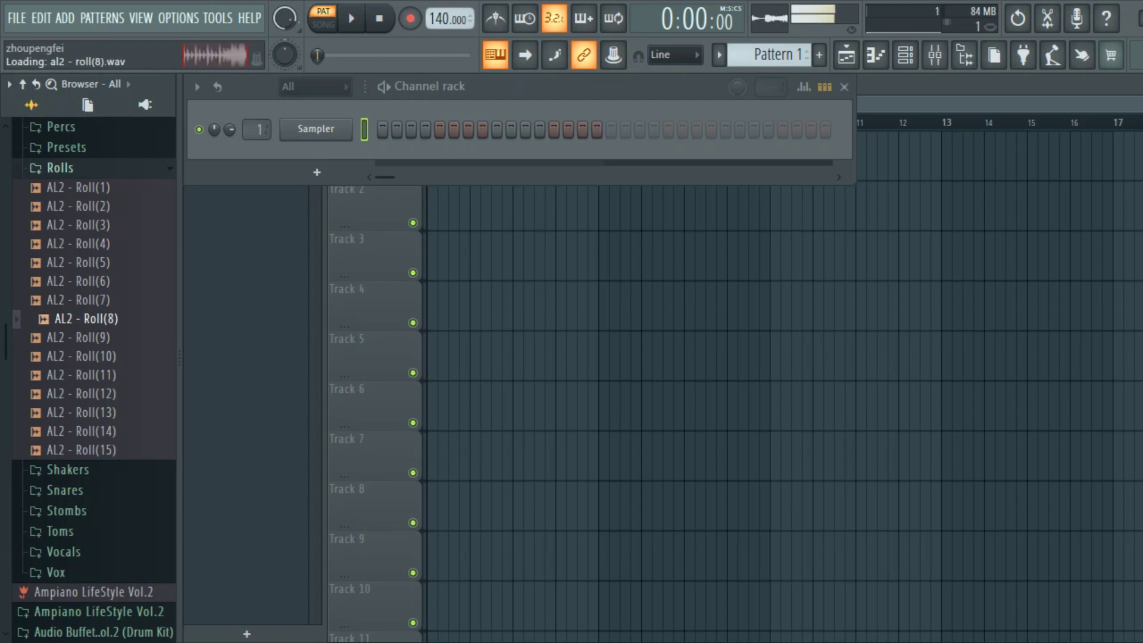
key(Down)
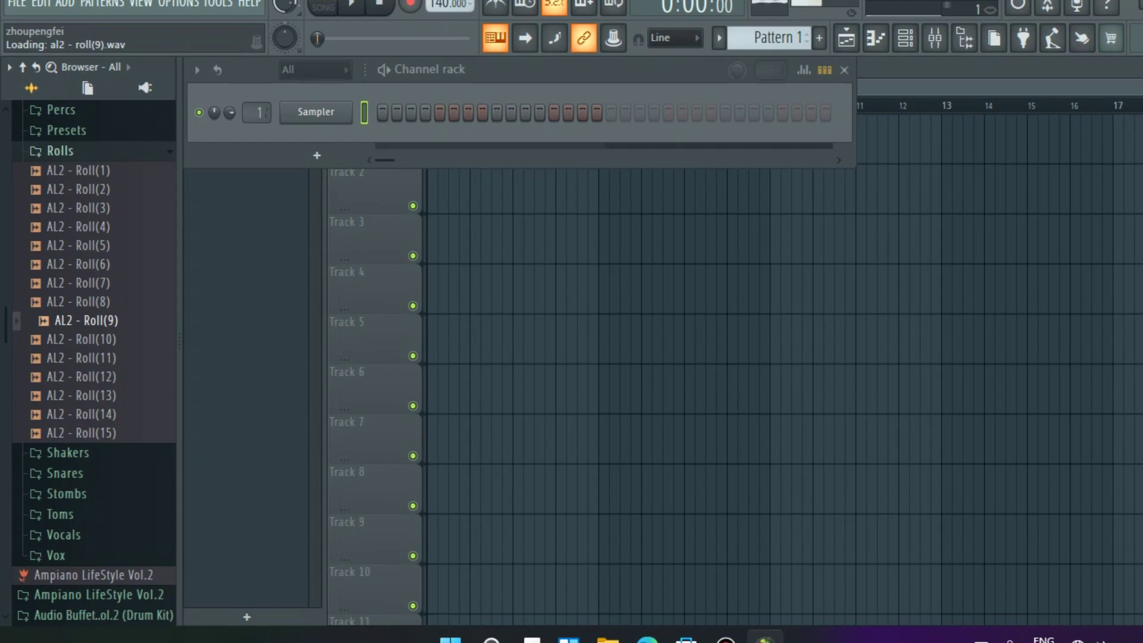
Step: Place AL2 - Roll(9) on Track 3 of the Playlist, starting in bar 2, and play the song from about bar 4
drag(83, 320, 494, 245)
click(567, 122)
key(space)
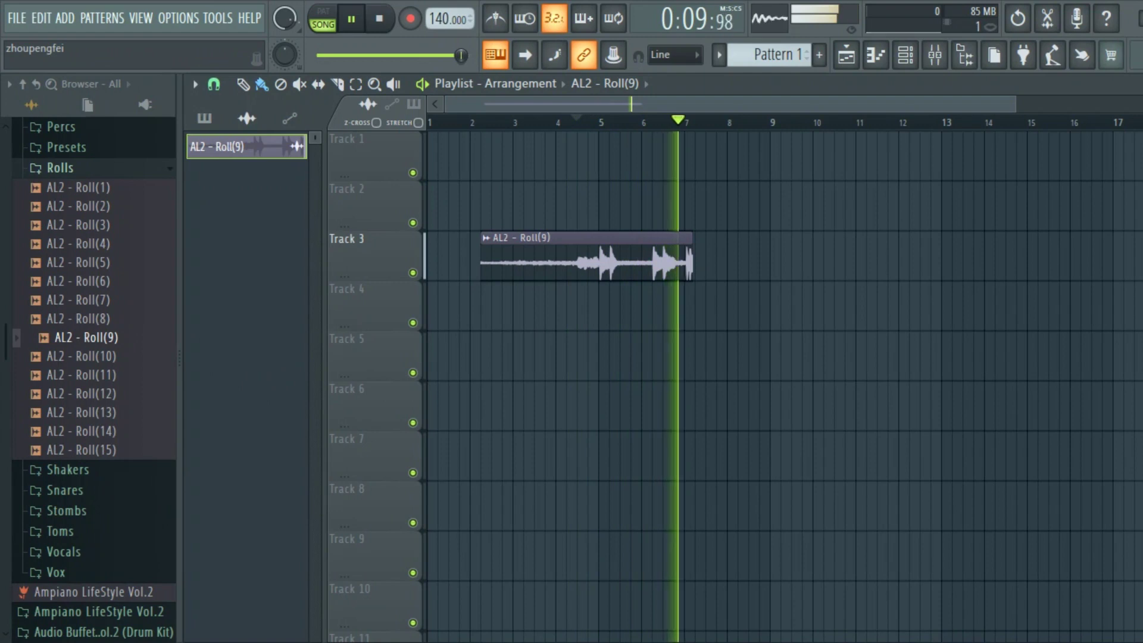
Step: Delete the AL2 - Roll(9) clip from the Playlist and preview the samples from AL2 - Roll(10) to AL2 - Roll(15)
key(Delete)
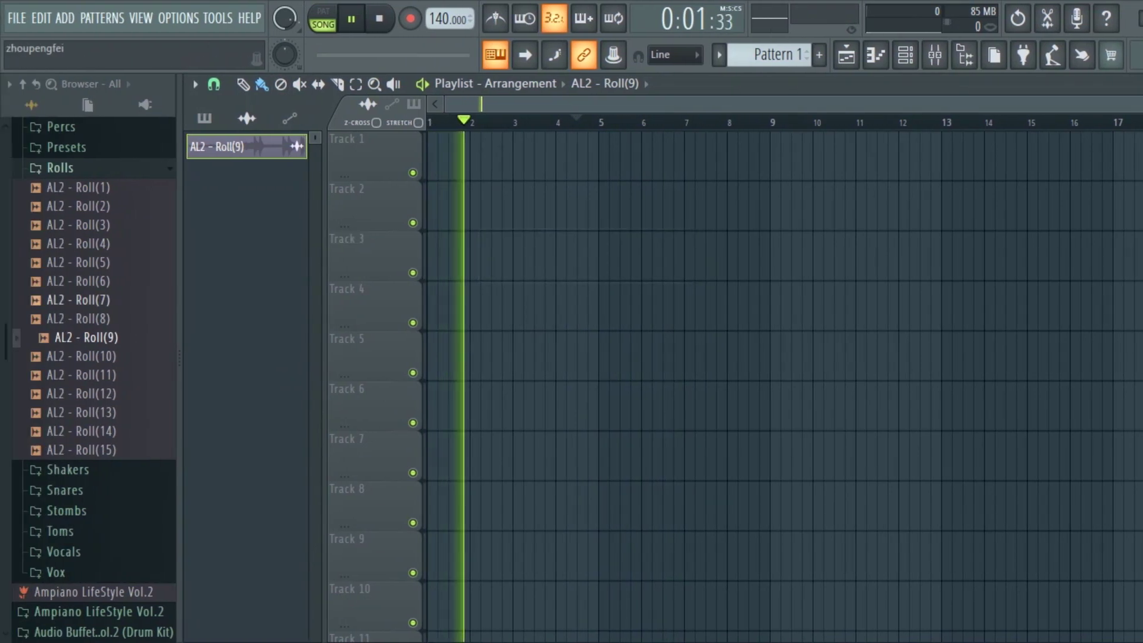
click(25, 356)
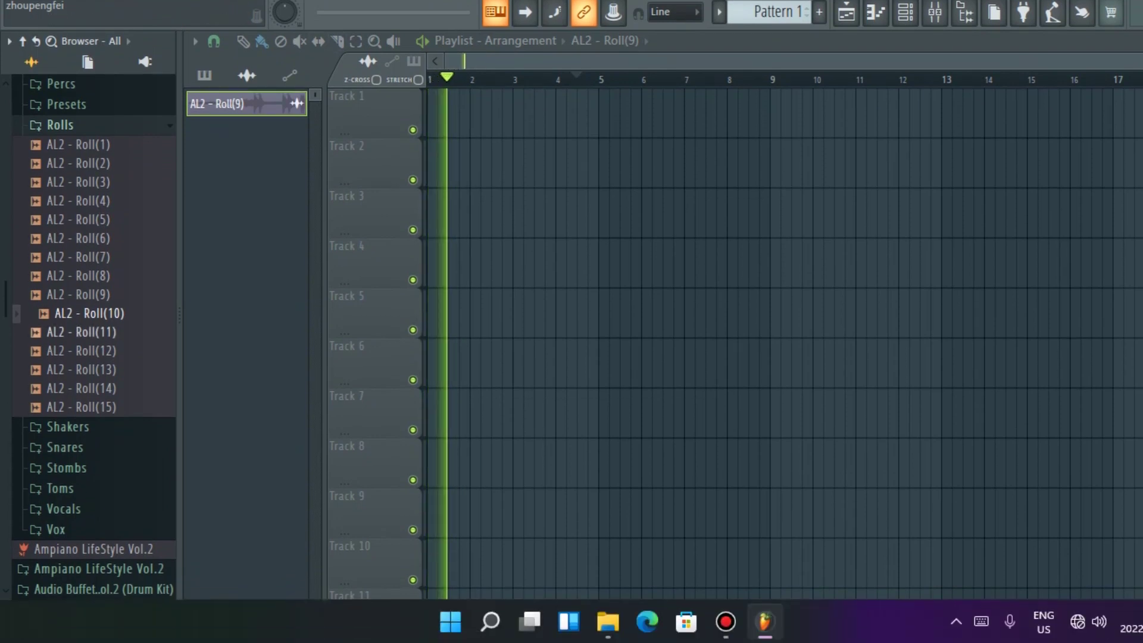
key(Down)
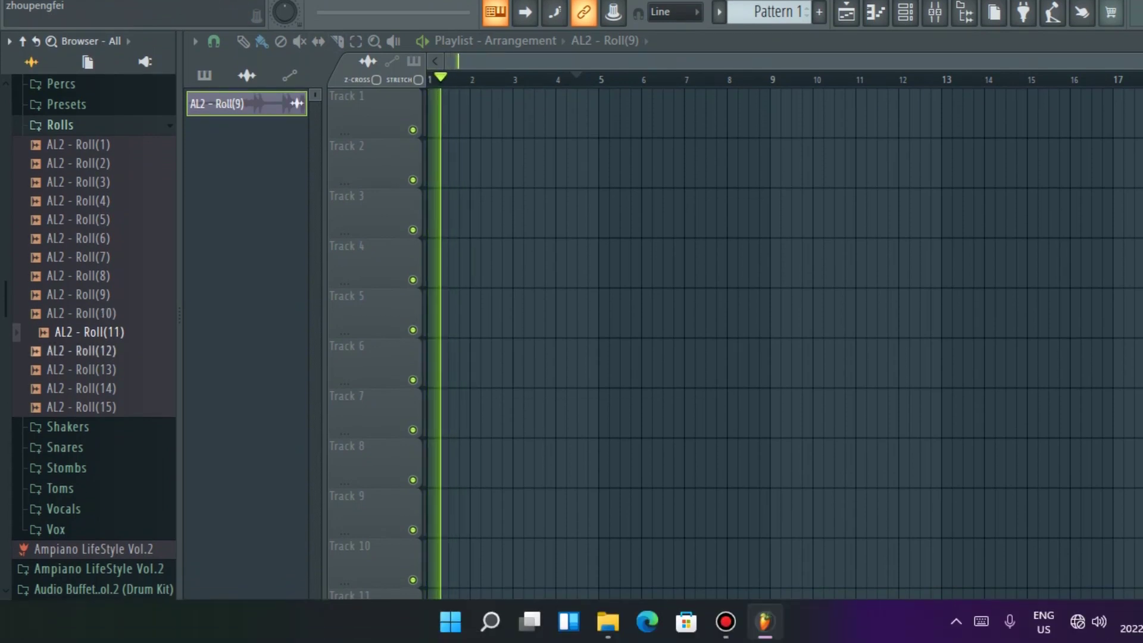
key(Down)
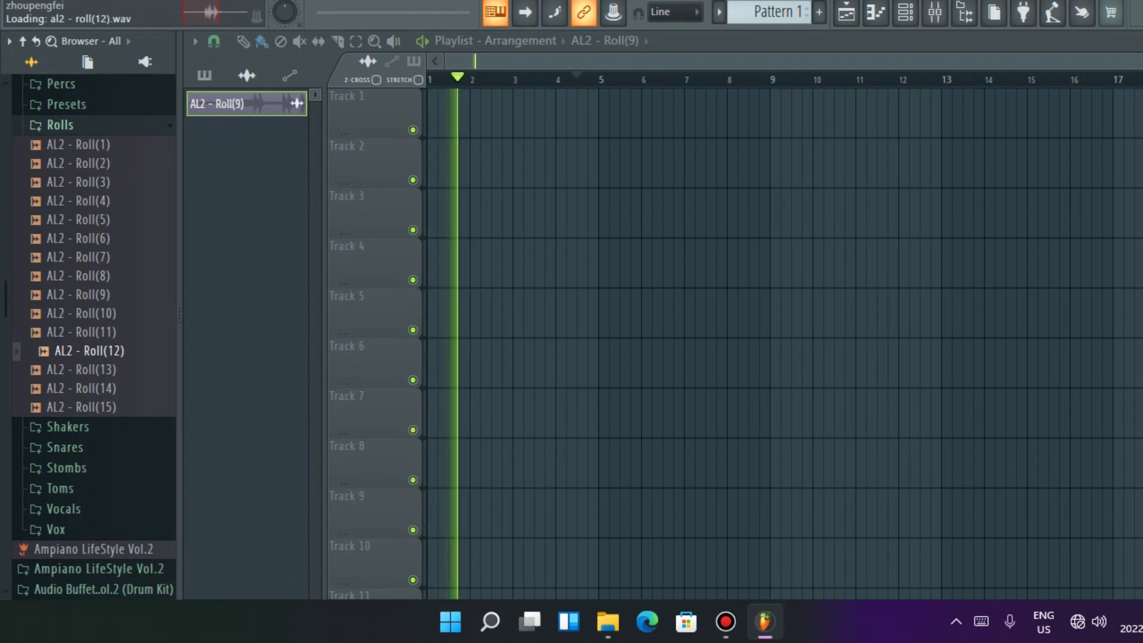
key(Down)
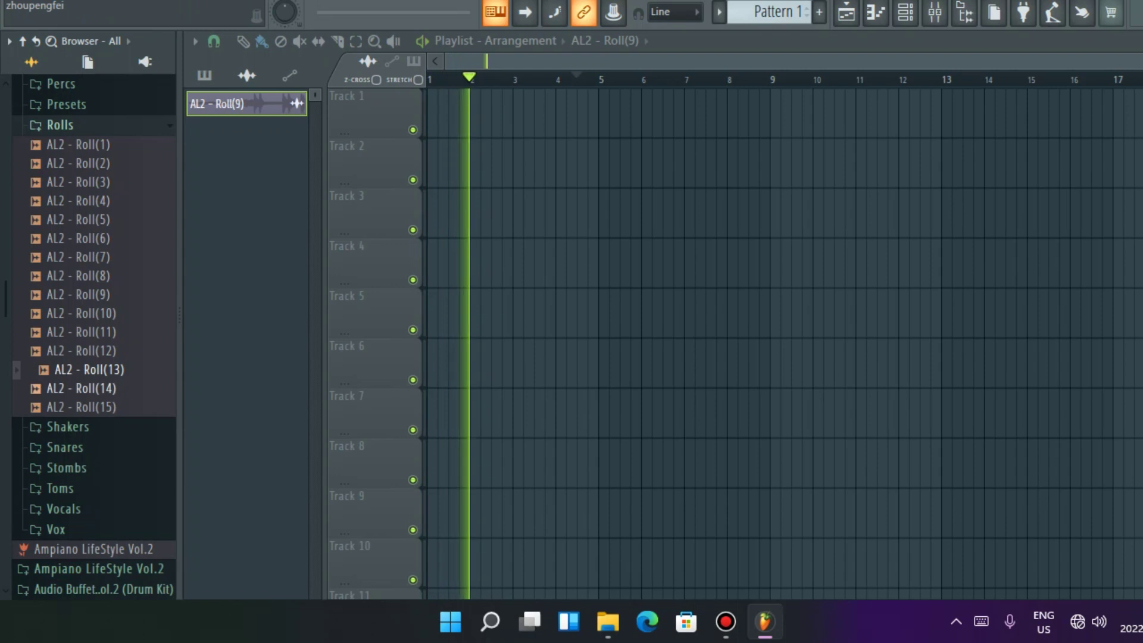
key(Down)
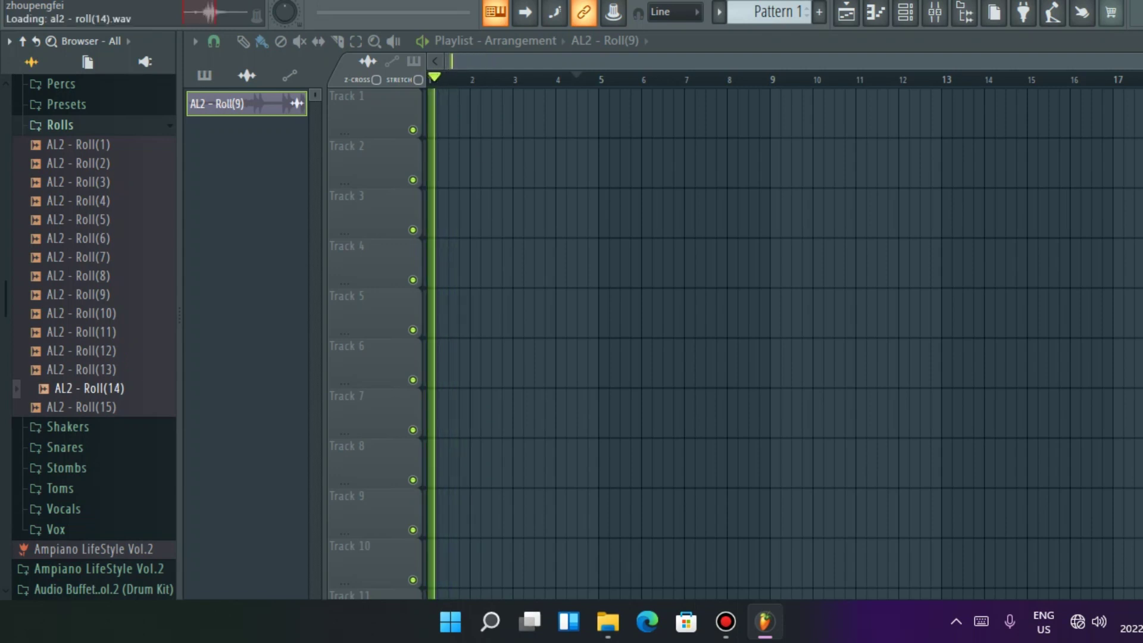
key(Down)
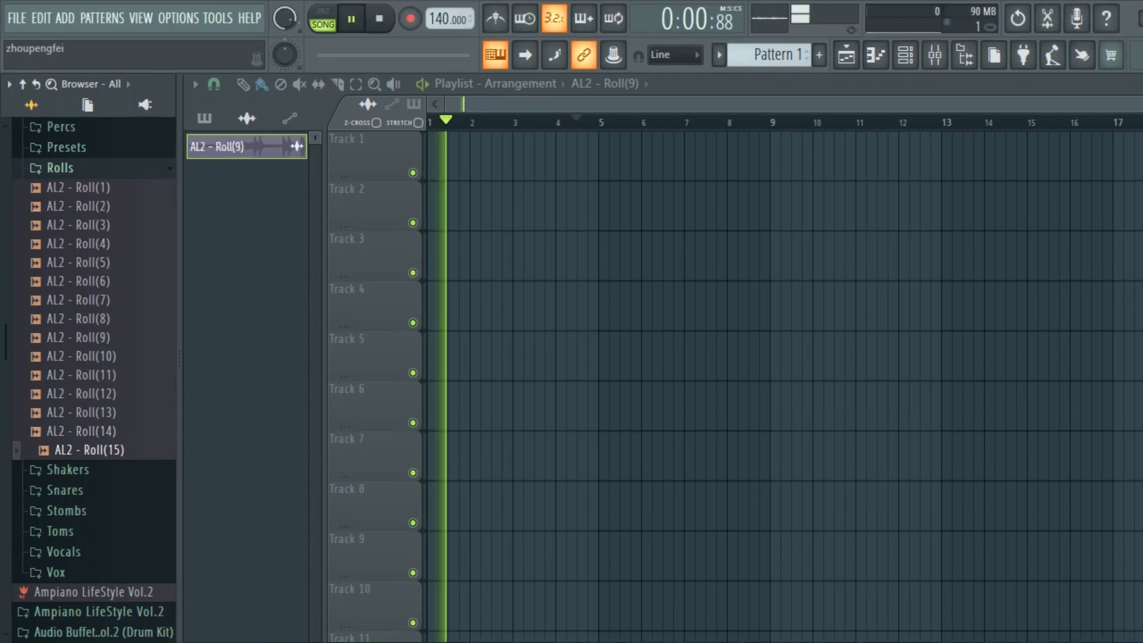
Step: Collapse the Rolls folder, open the Shakers folder and preview the AL2 - Shaker samples from the start of the list
key(Left)
click(67, 188)
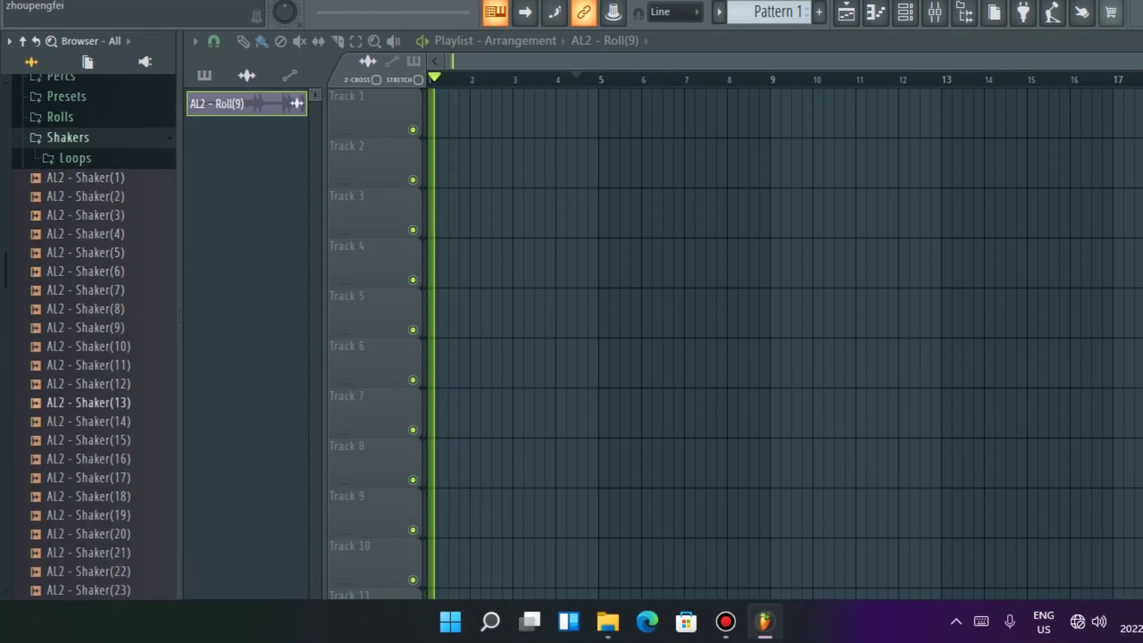
click(85, 253)
click(85, 196)
click(86, 177)
click(86, 215)
key(Down)
key(Down)
key(Down)
key(Down)
key(Down)
key(Down)
key(Down)
key(Down)
key(Down)
key(Down)
key(Down)
key(Down)
key(Down)
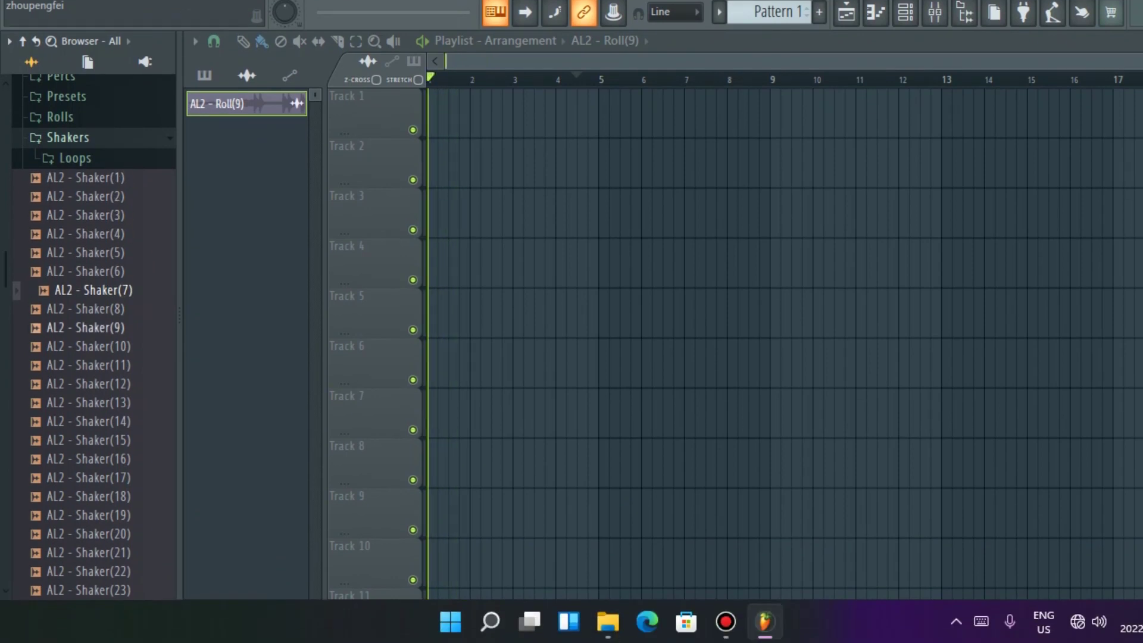
Step: Preview the shakers from AL2 - Shaker(18) to AL2 - Shaker(20), plus a few samples spaced back up the list
click(88, 496)
click(88, 515)
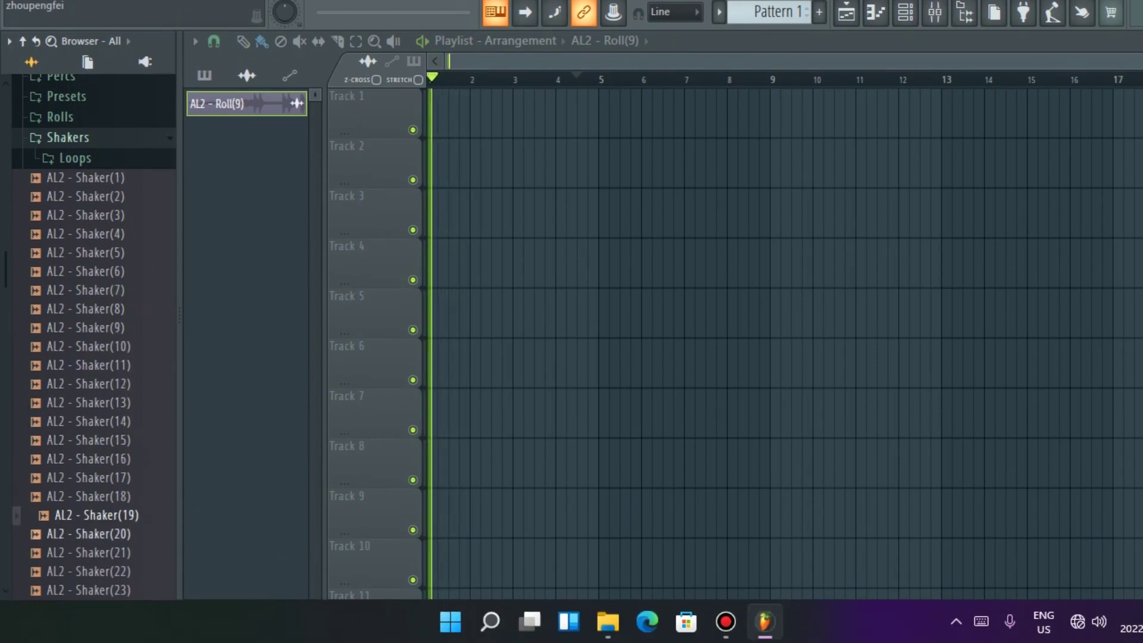
click(88, 534)
click(88, 440)
click(88, 365)
click(86, 290)
click(85, 233)
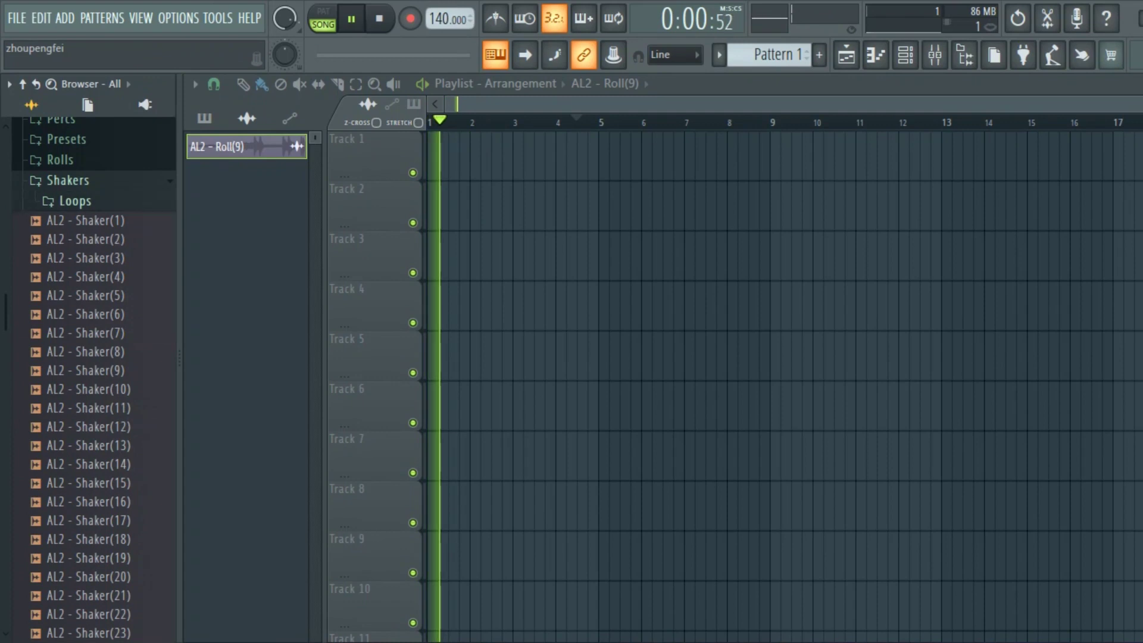
Step: Open the Loops subfolder of Shakers and preview the shaker loops from AL2 - Shaker Loop(1) downwards
click(75, 195)
click(112, 233)
key(Up)
key(Down)
key(Down)
key(Down)
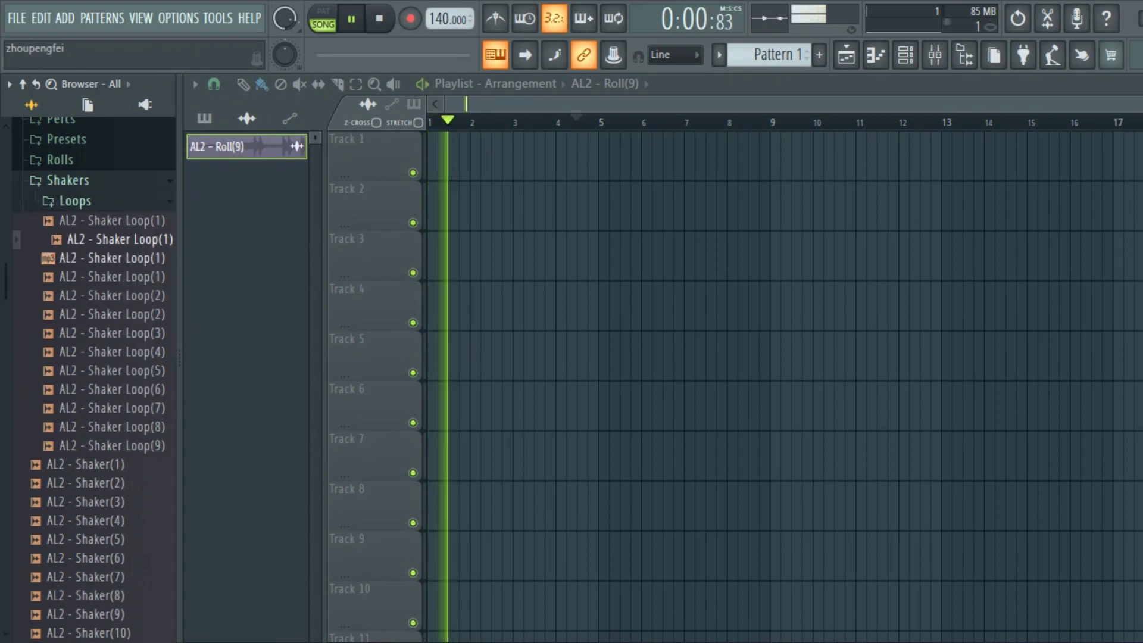
key(Down)
key(Down)
key(Down)
key(Down)
key(Down)
key(Down)
key(Down)
key(Down)
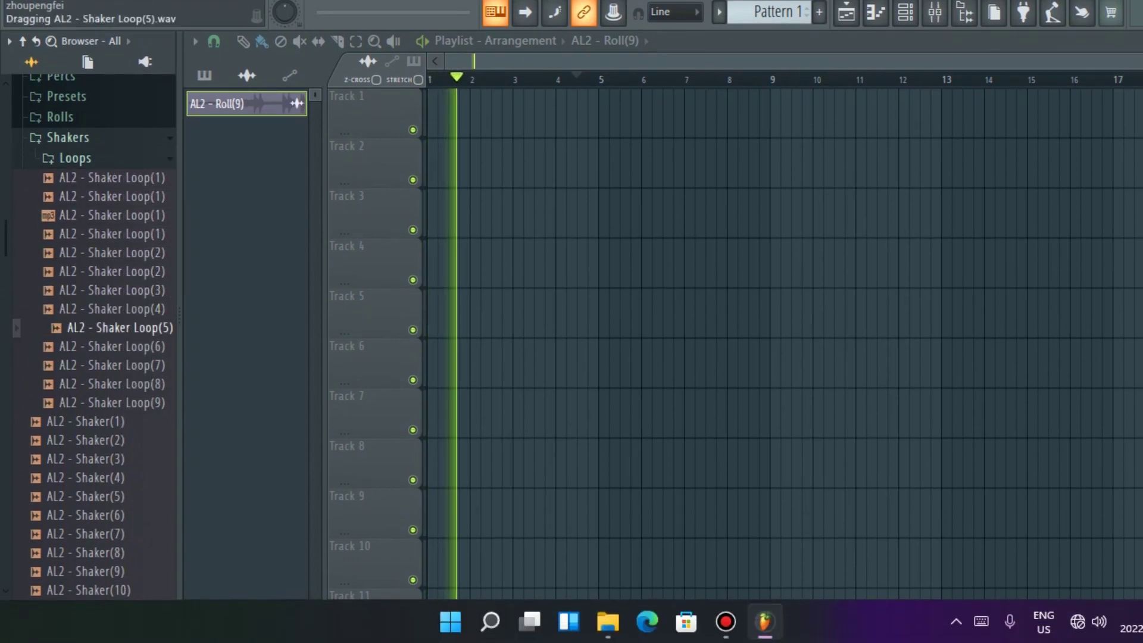
Step: Preview the shaker loops in reverse order, back up to the first AL2 - Shaker Loop(1)
key(Down)
key(Up)
key(Up)
key(Up)
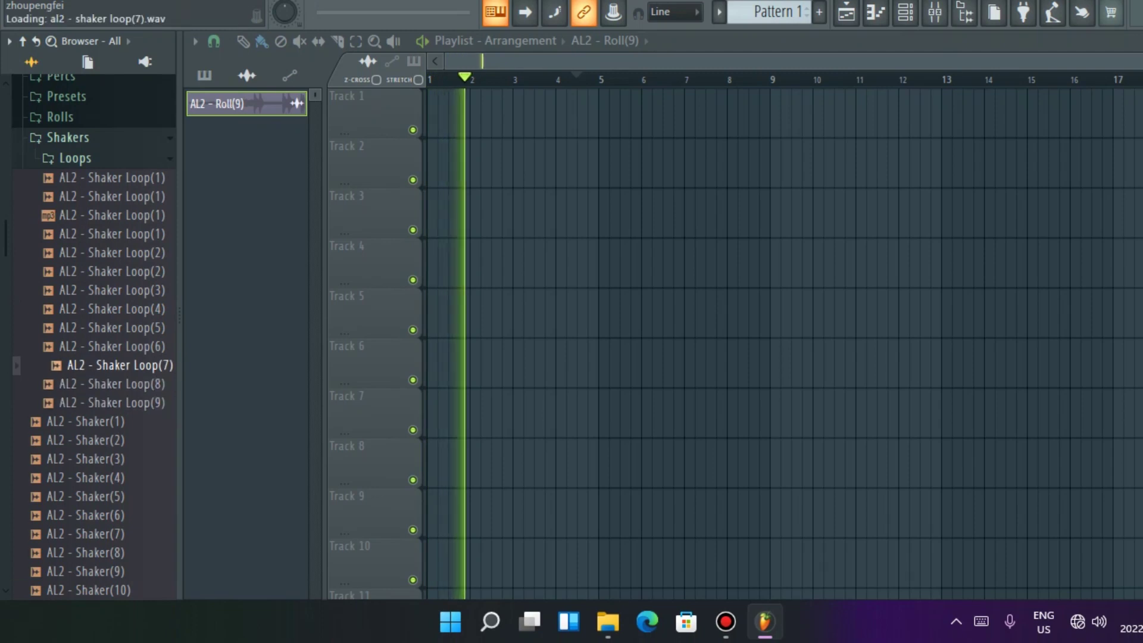
key(Up)
key(Up)
key(Up)
key(Up)
key(Up)
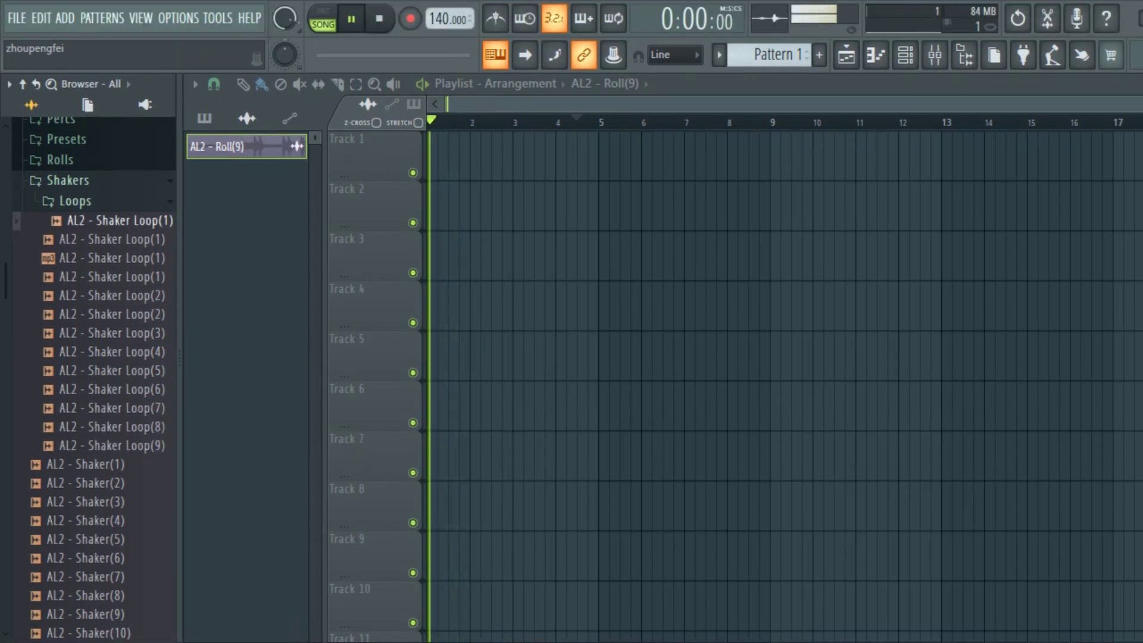
Step: Preview the second AL2 - Shaker Loop(1) file and set the project tempo to 112 BPM
key(Down)
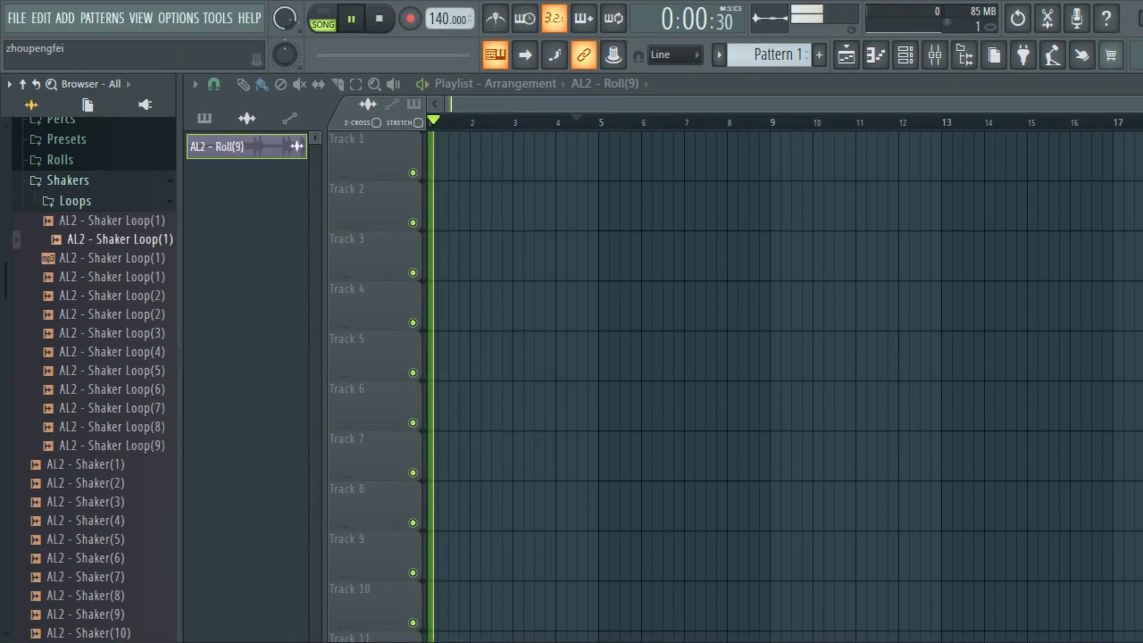
drag(441, 18, 441, 45)
scroll(448, 18, down, 7)
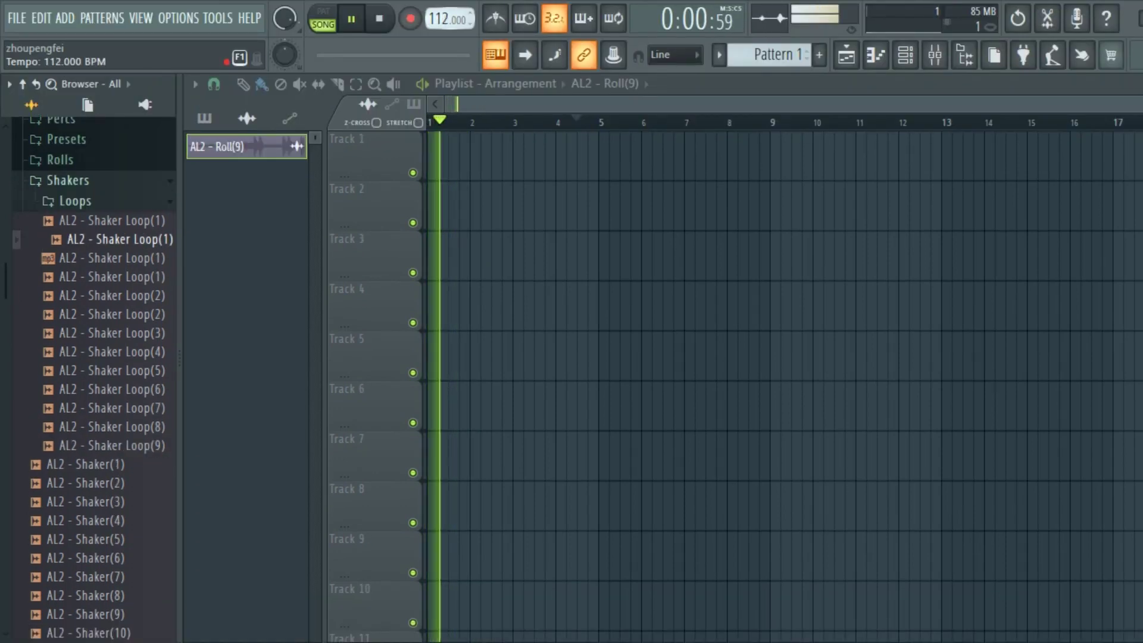
Step: Preview and compare the four files named AL2 - Shaker Loop(1)
key(Up)
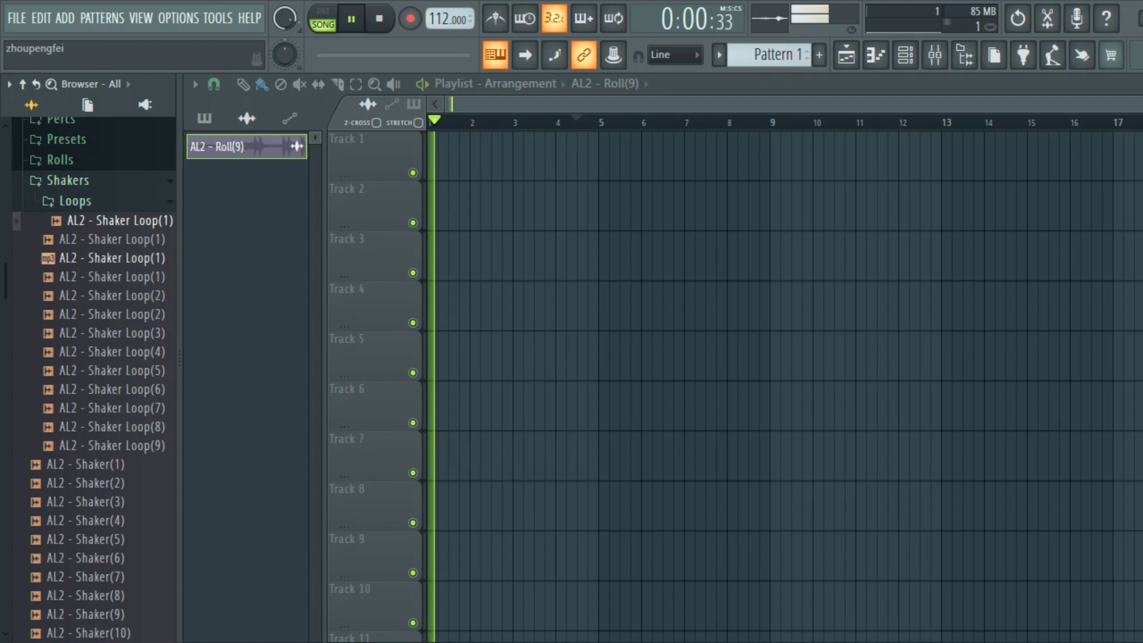
key(Down)
key(Down)
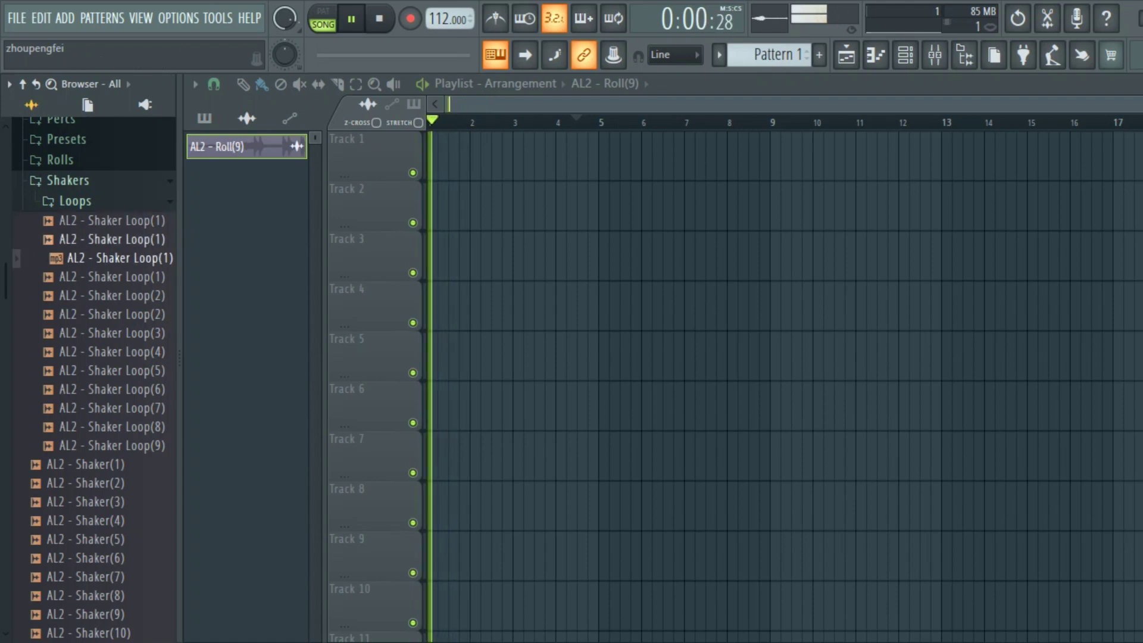
key(Up)
key(Down)
key(Down)
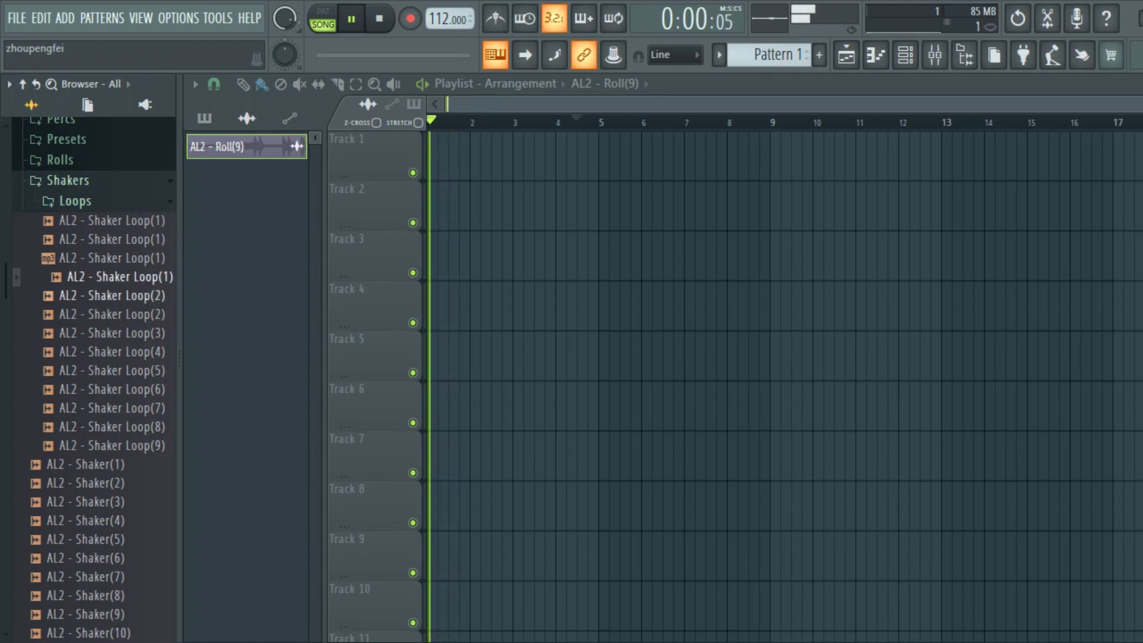
Step: Preview the shaker loops from AL2 - Shaker Loop(2) to AL2 - Shaker Loop(8)
key(Down)
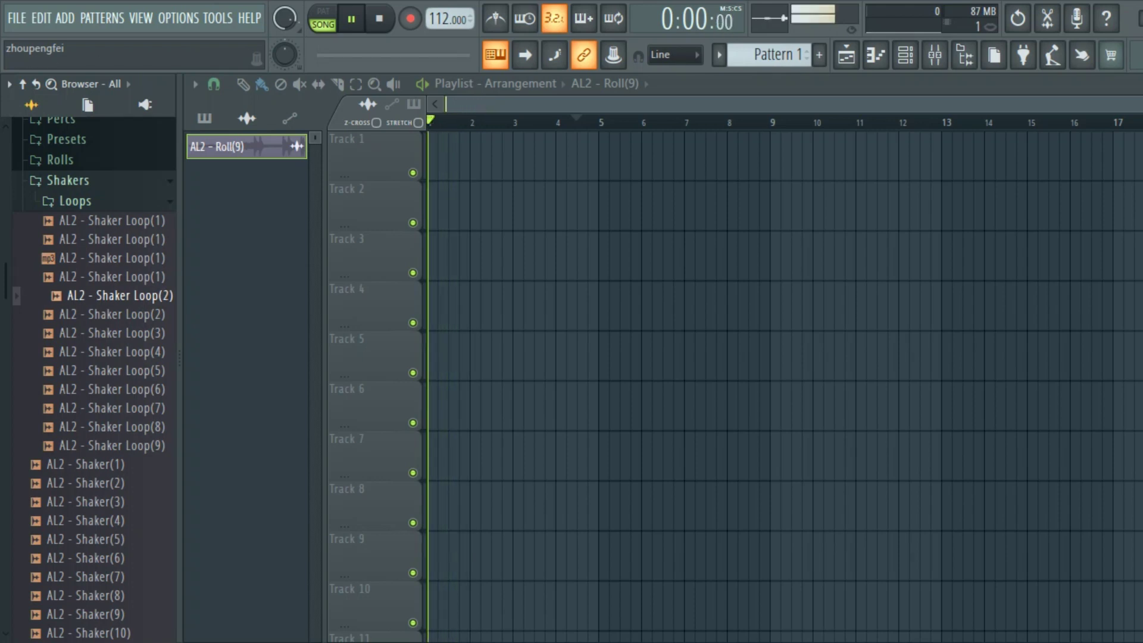
key(Down)
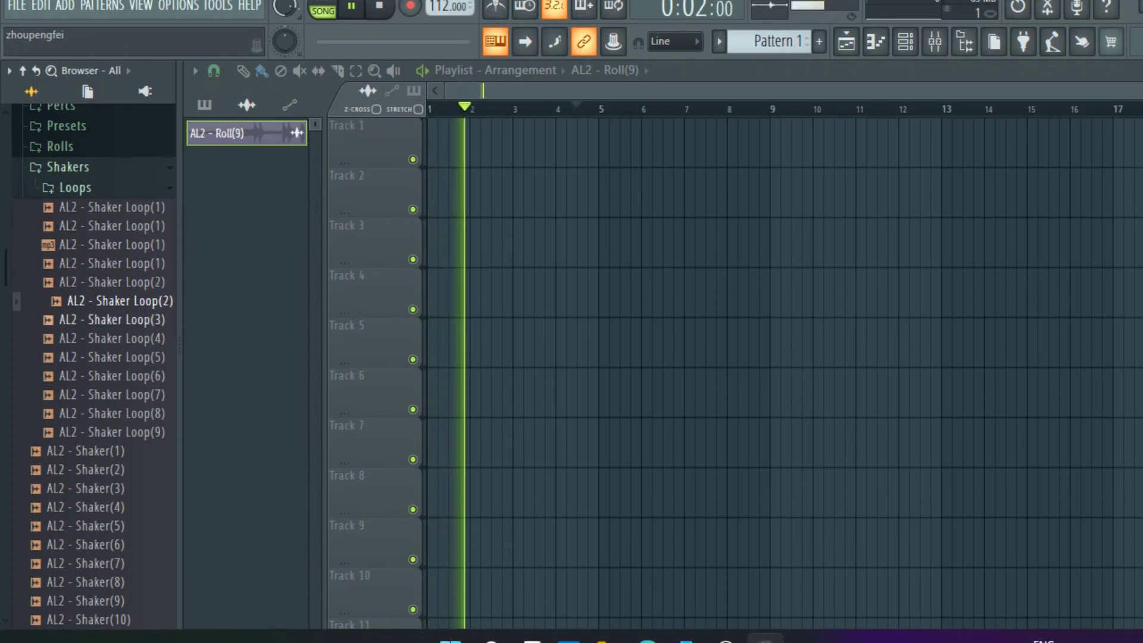
key(Down)
key(Down)
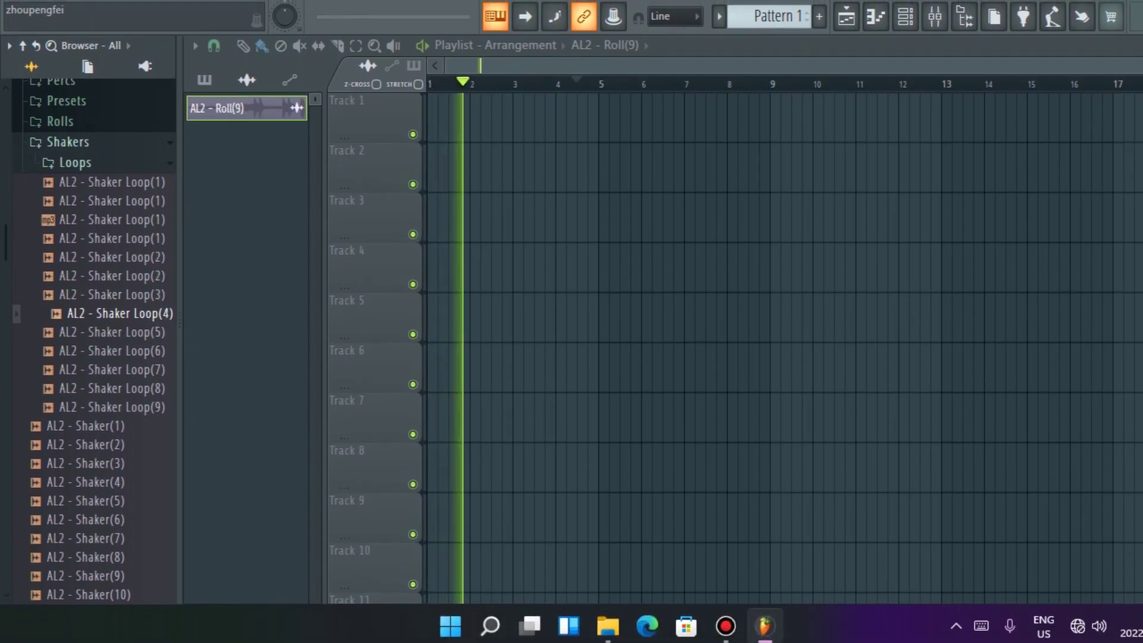
key(Down)
key(Down)
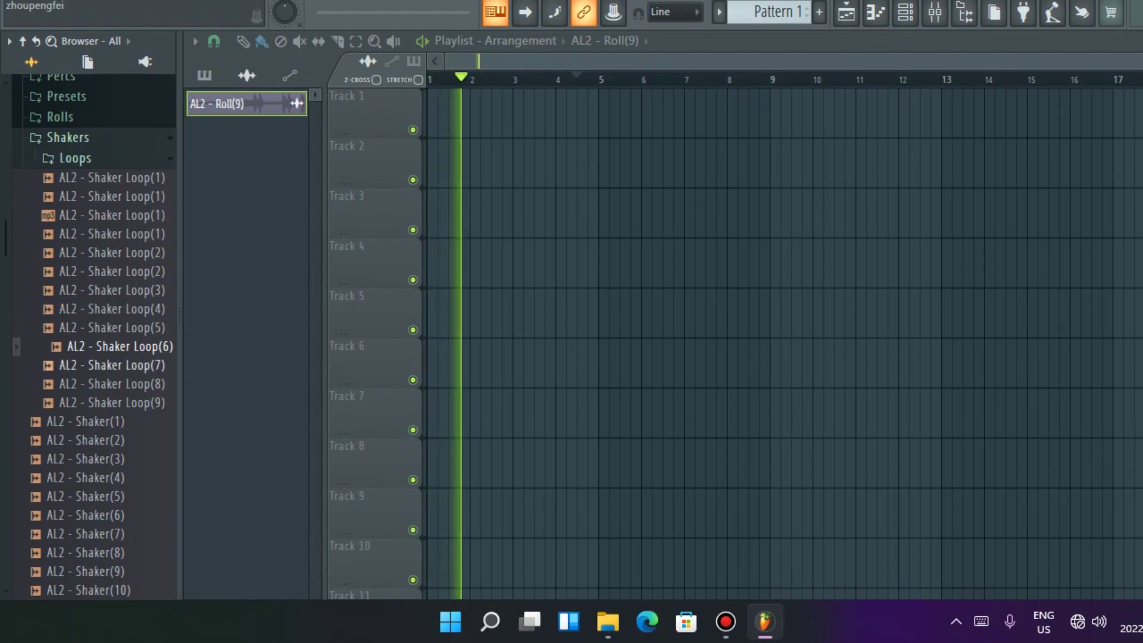
key(Down)
key(Down)
key(Down)
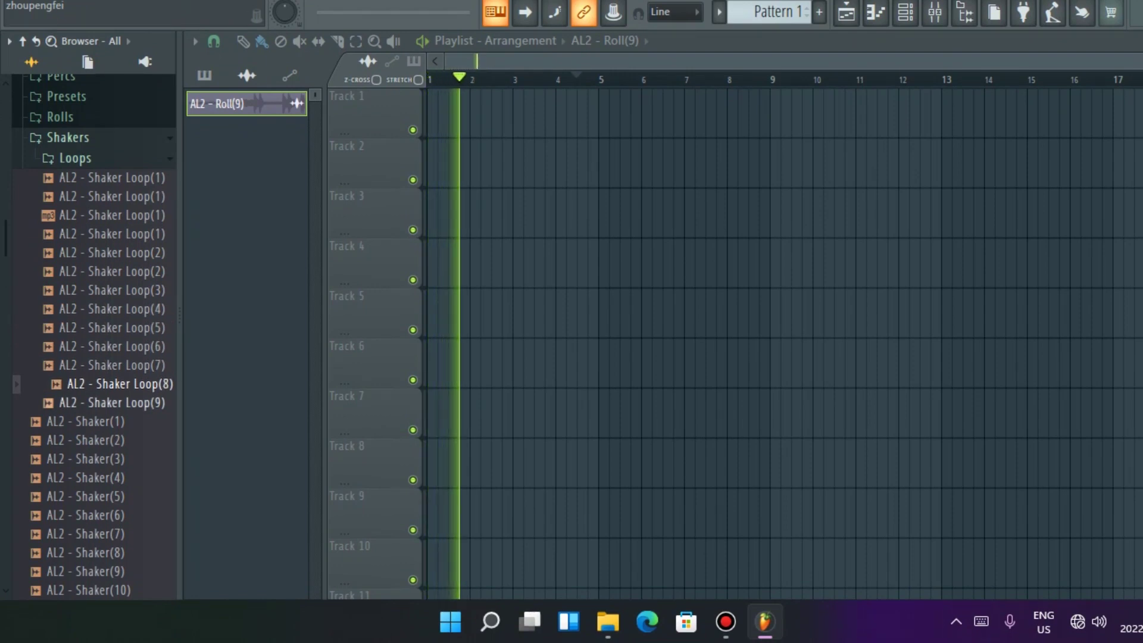
Step: Collapse the Loops and Shakers folders and open the Snares folder
key(Left)
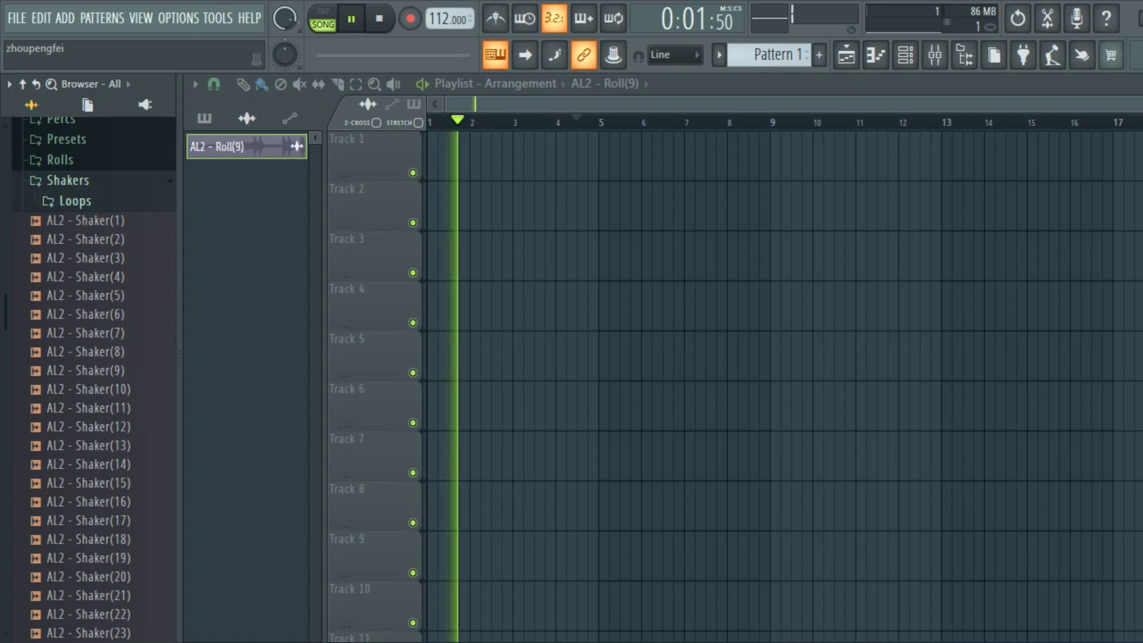
key(Left)
key(Left)
key(Down)
key(Right)
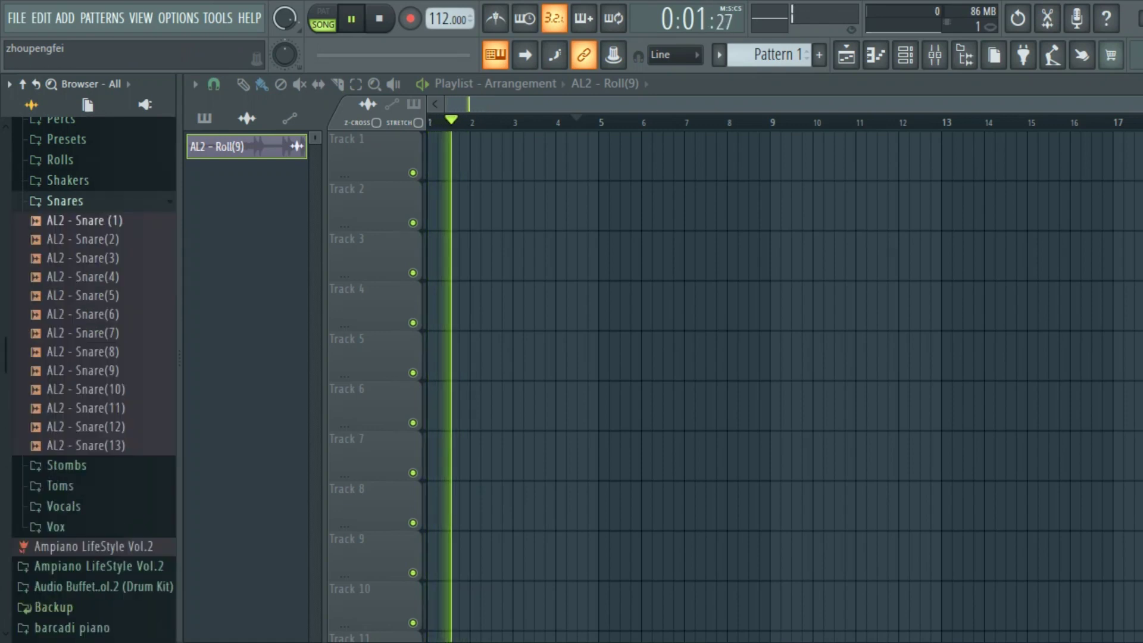
Step: Preview the snare samples from AL2 - Snare (1) to AL2 - Snare(6)
key(Down)
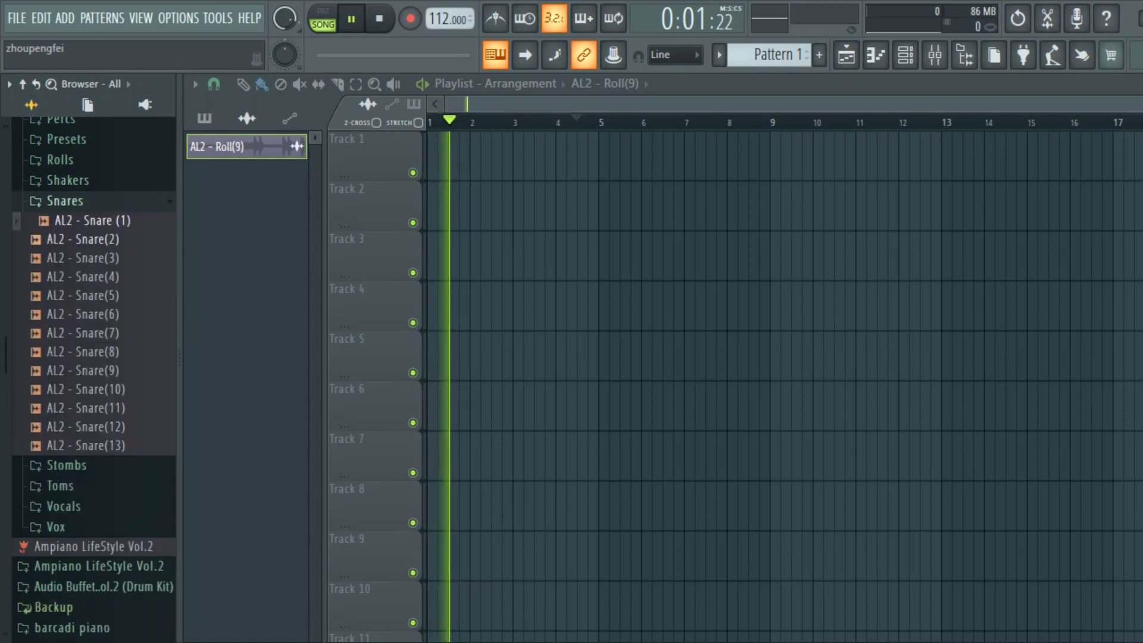
key(Down)
key(Down)
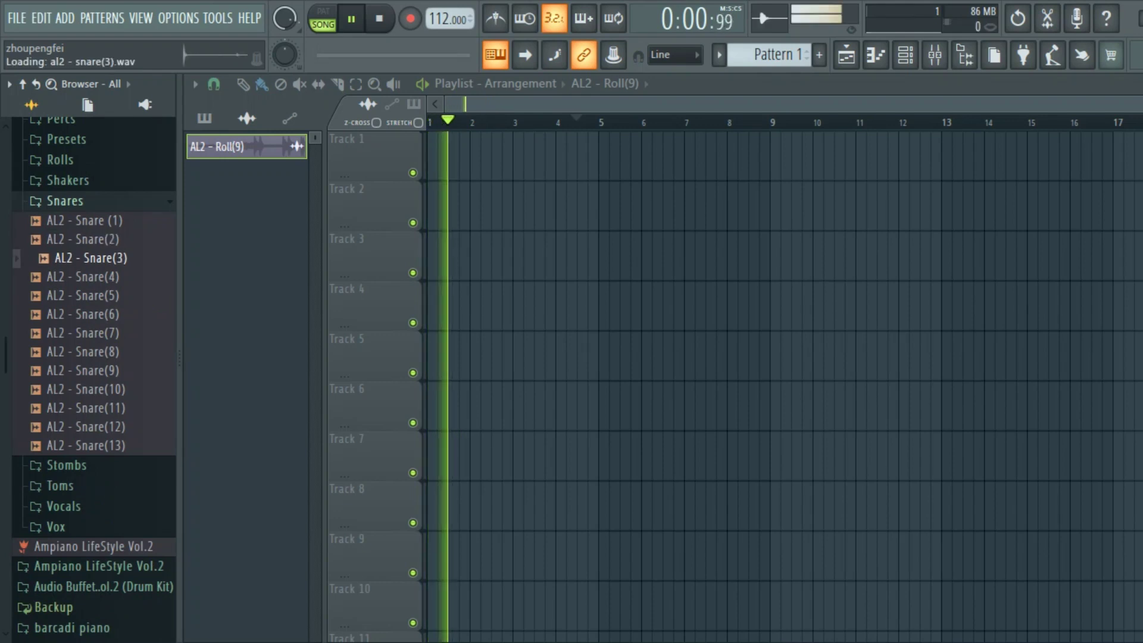
key(Down)
key(Down)
key(Down)
key(Down)
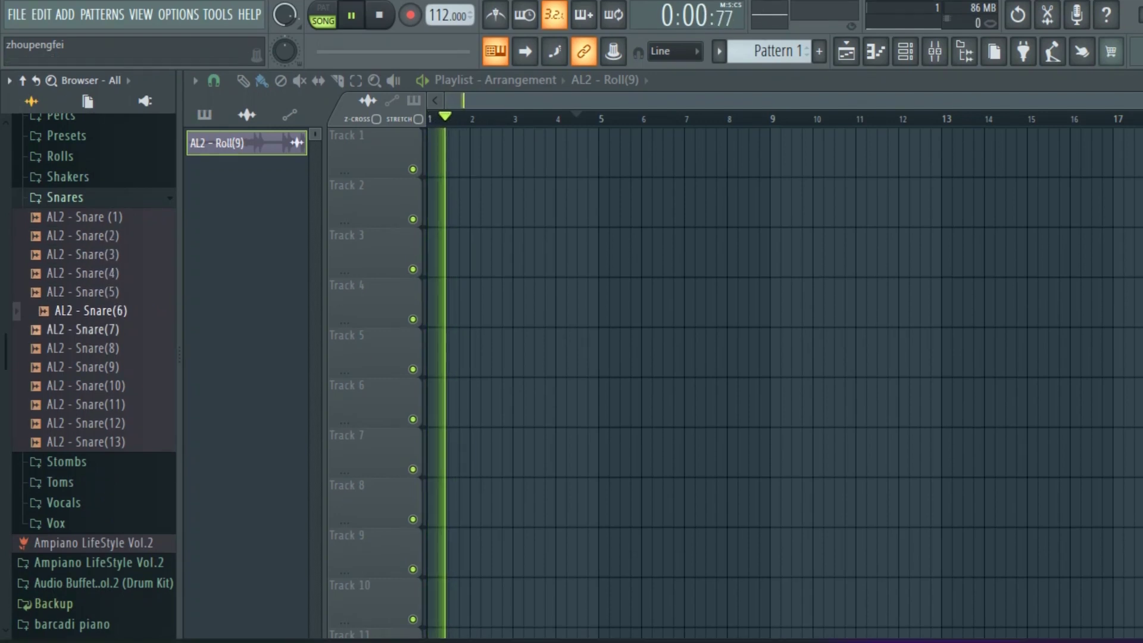
Step: Return to AL2 - Snare(4) and preview the rest of the snares through AL2 - Snare(13)
click(83, 252)
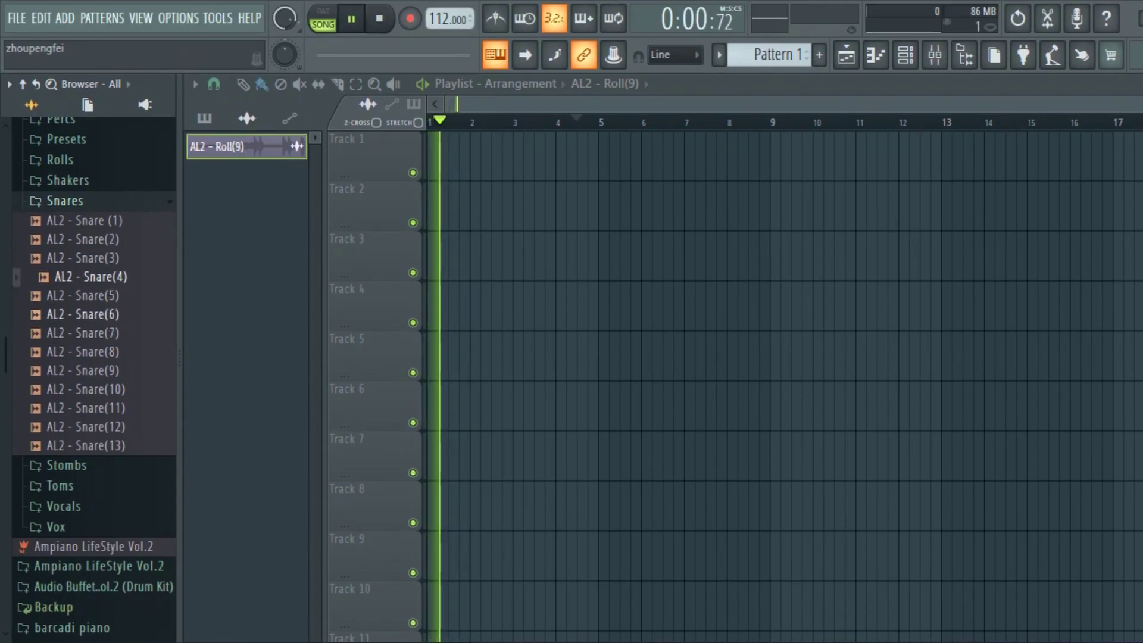
click(83, 289)
key(Down)
key(Down)
key(Down)
key(Down)
key(Down)
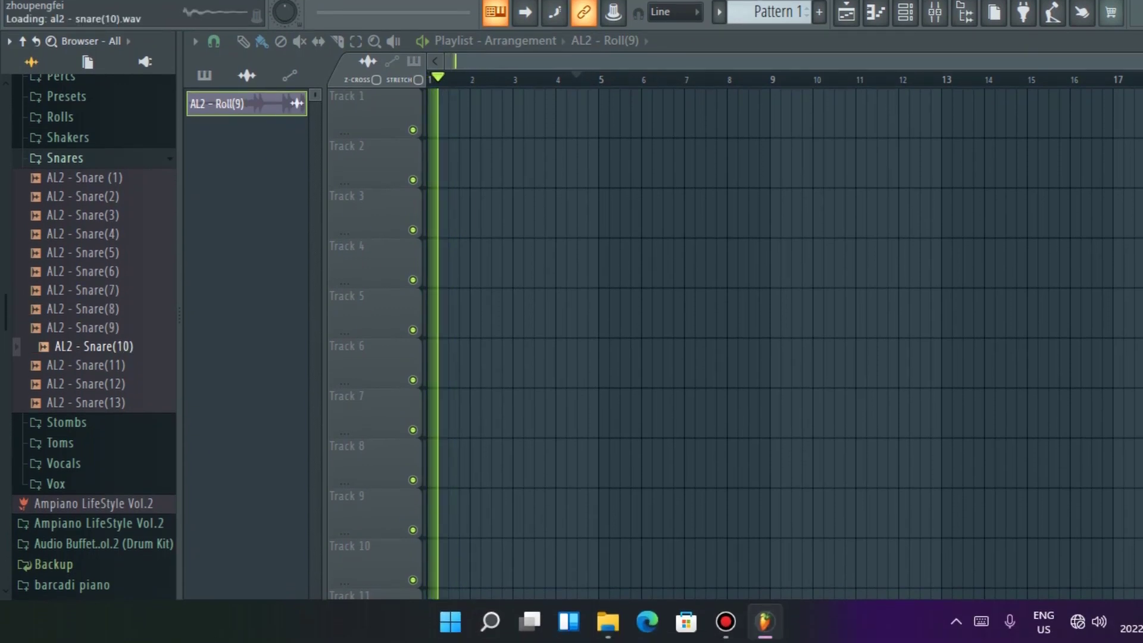
key(Down)
key(Down)
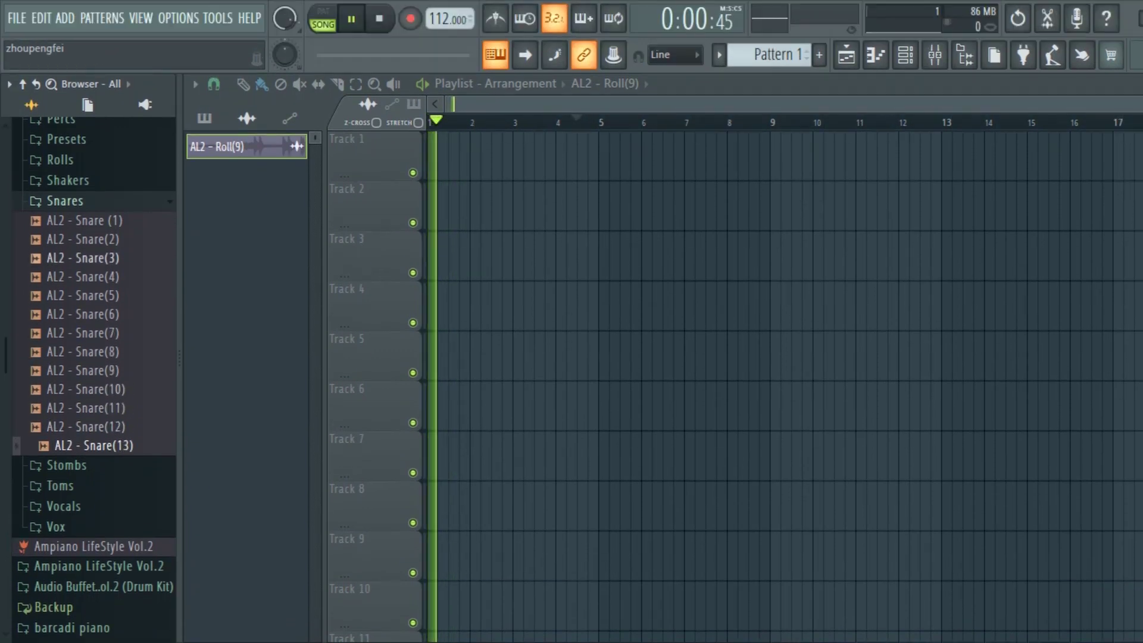
Step: Collapse the Snares folder, open the Stombs folder, and preview AL2 - Stomb(2) and AL2 - Stomb(1)
click(65, 201)
click(67, 221)
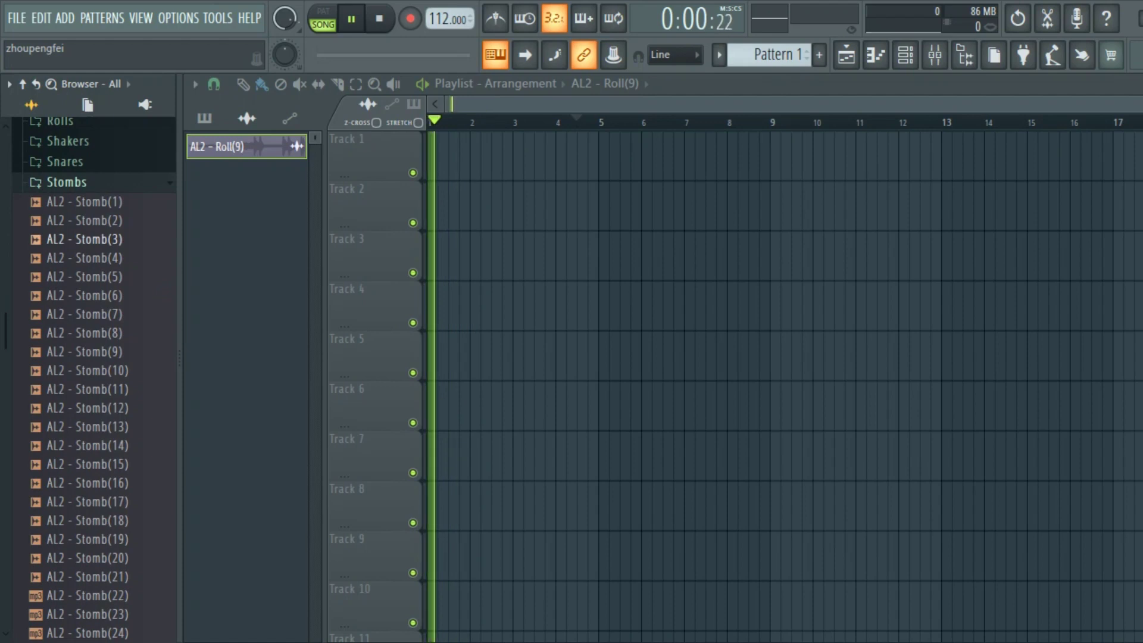
click(93, 220)
key(Up)
key(Down)
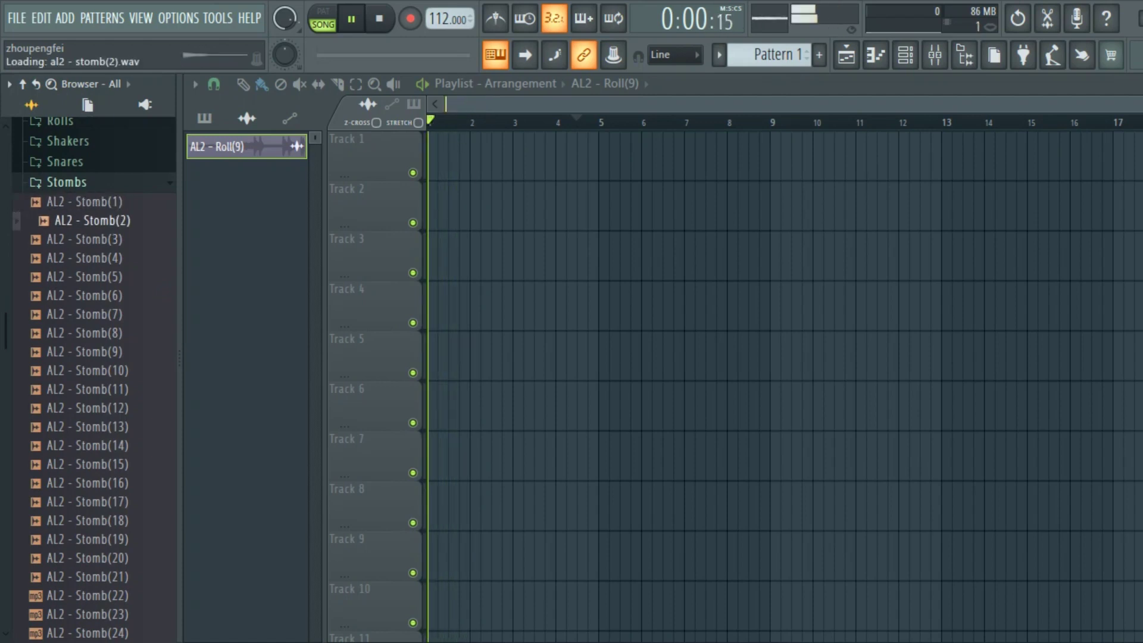
key(Up)
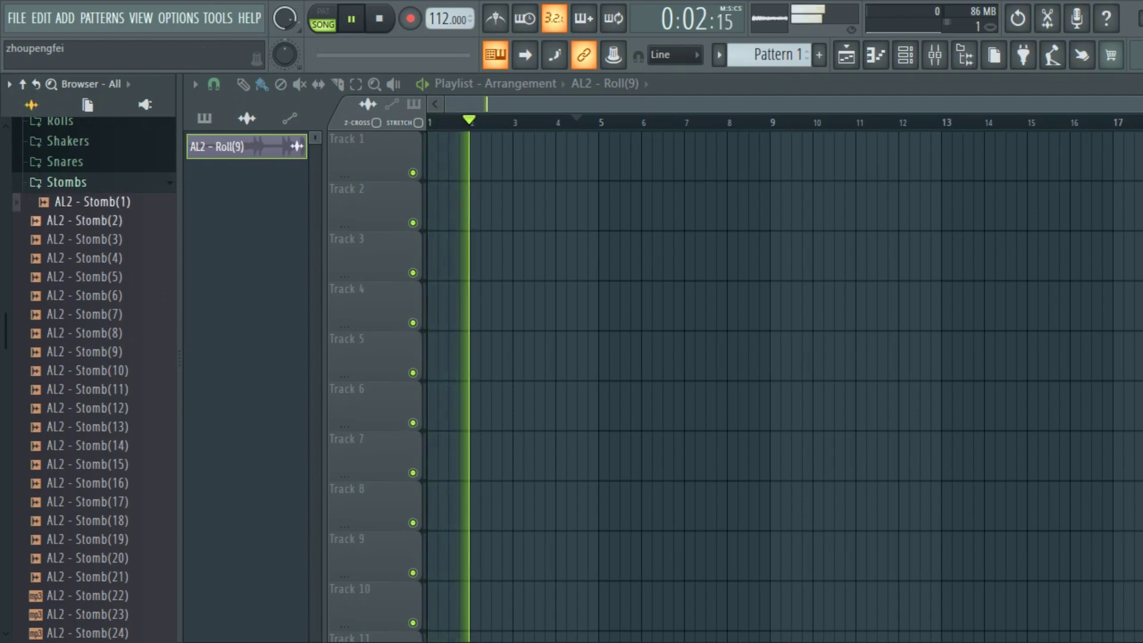
Step: Preview the stomb samples from AL2 - Stomb(2) through AL2 - Stomb(9)
key(Down)
key(Down)
key(Down)
key(Up)
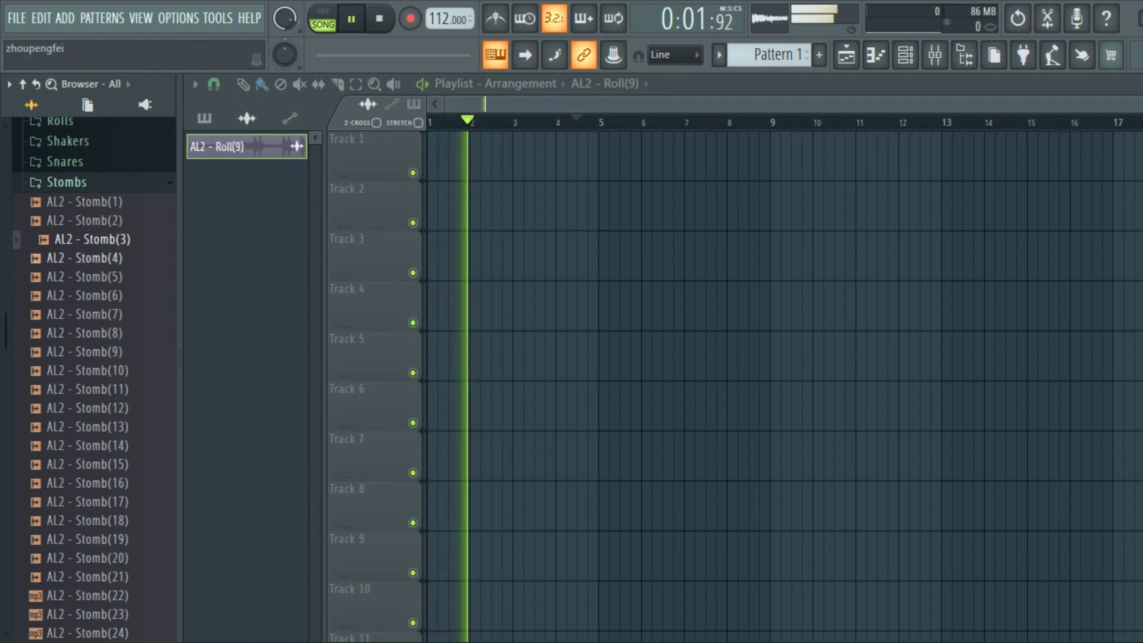
key(Down)
key(Down)
key(Down)
key(Down)
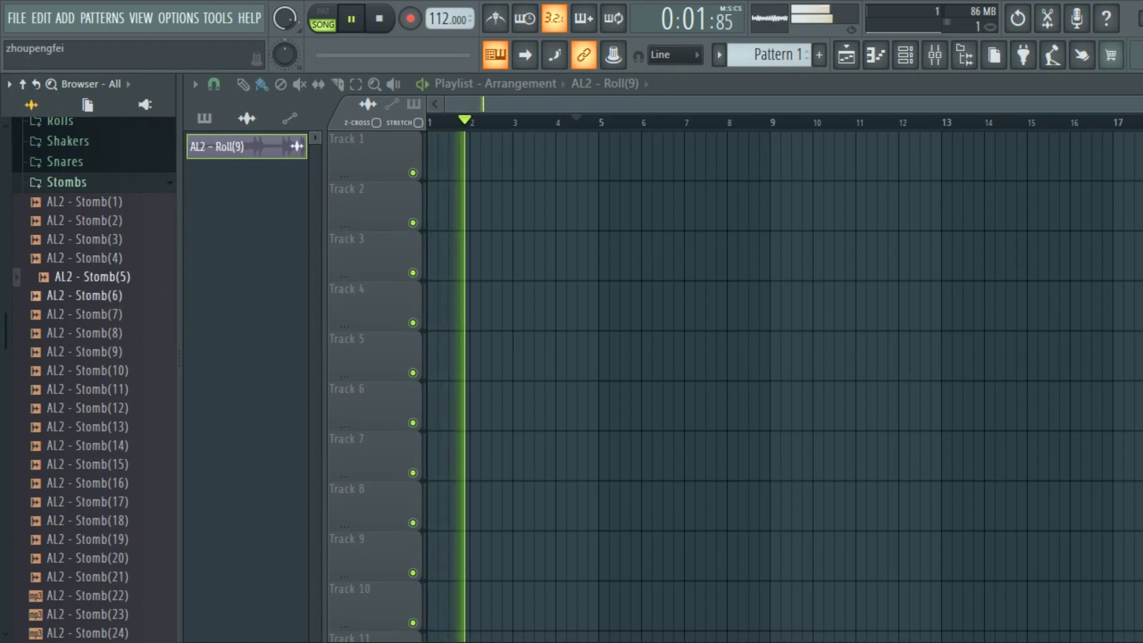
key(Down)
key(Down)
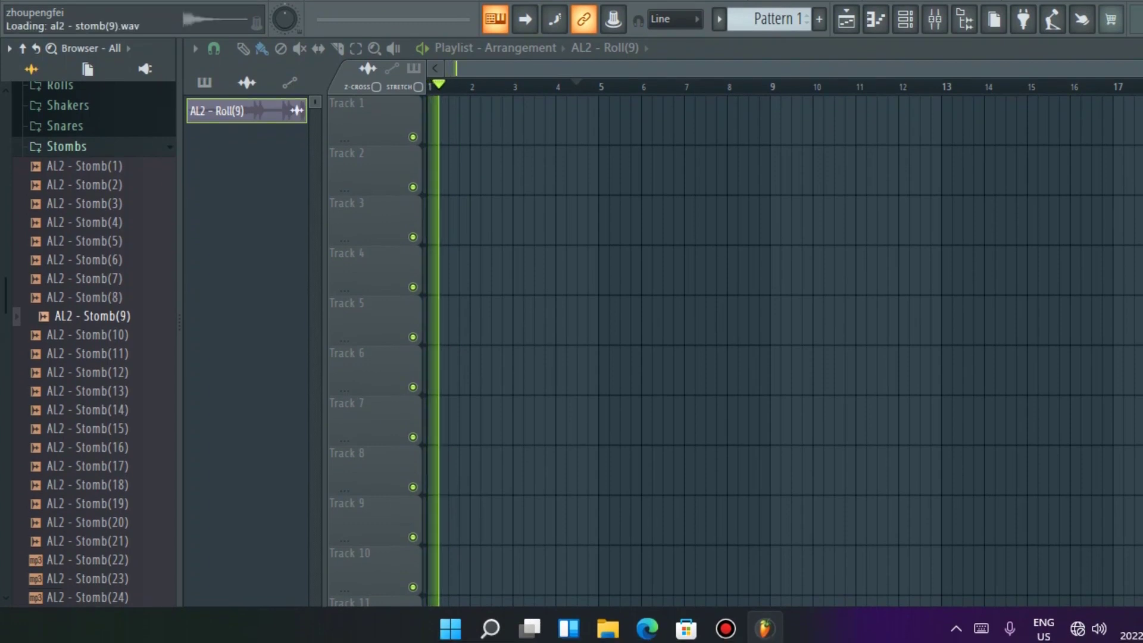
Step: Return to AL2 - Stomb(8) and preview the following stomb samples through AL2 - Stomb(13)
key(Up)
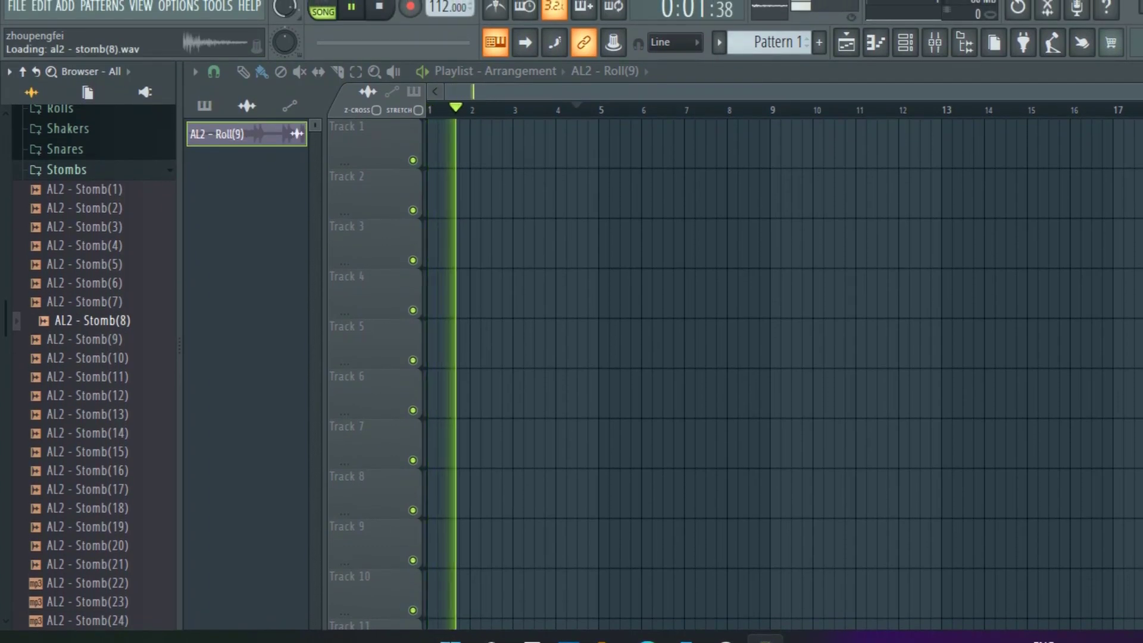
key(Down)
key(Down)
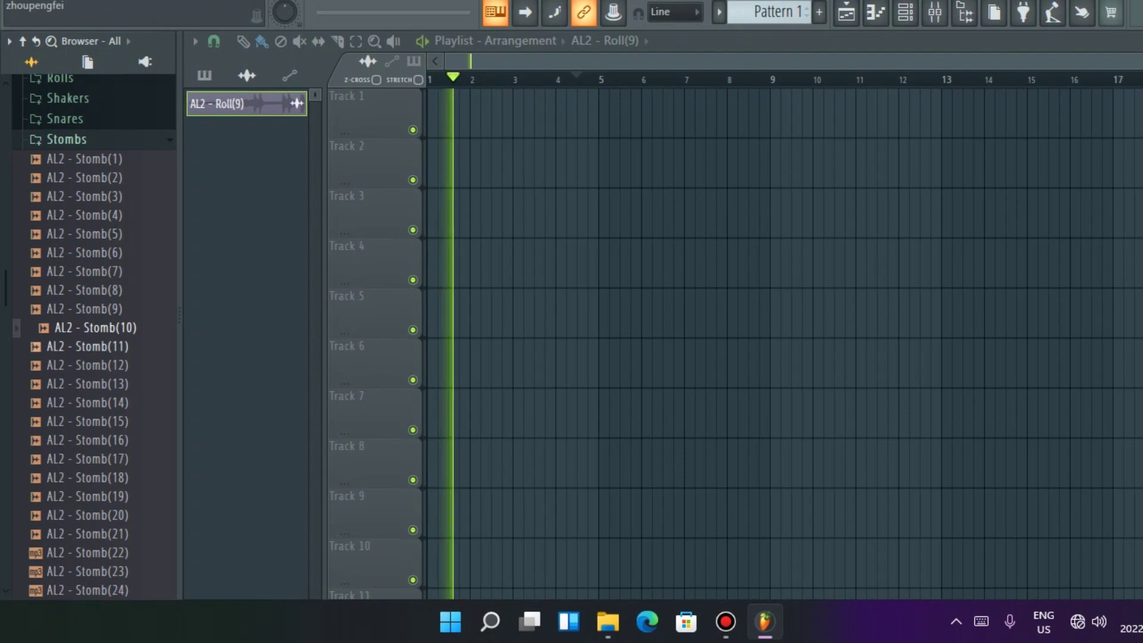
key(Down)
key(Down)
key(Down)
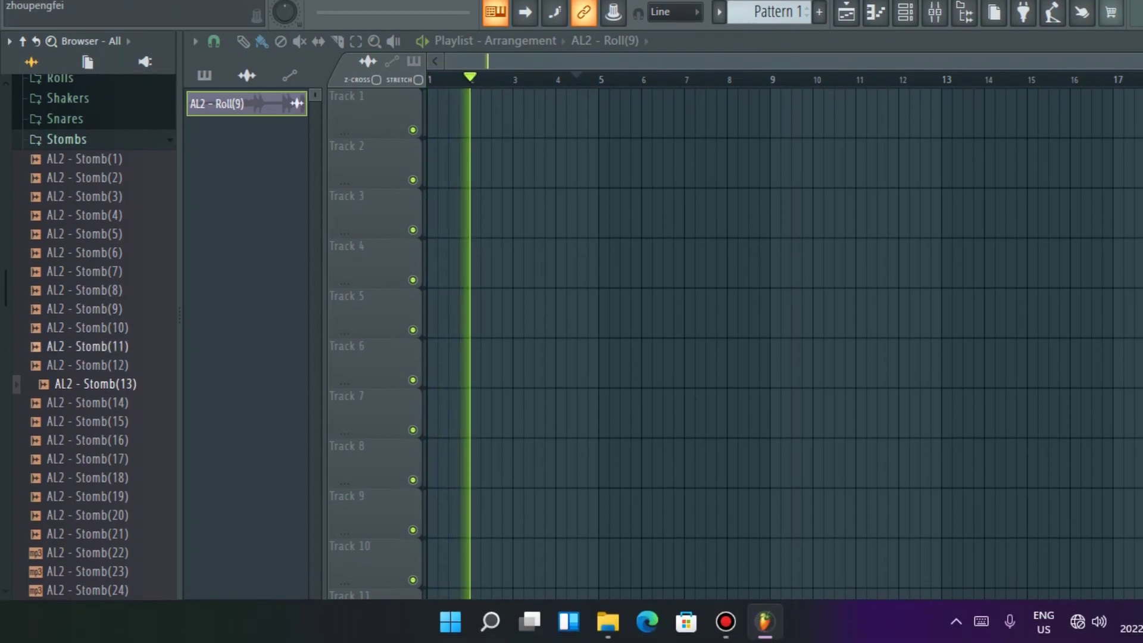
key(Up)
Step: Collapse the Stombs folder, open the Toms folder, and preview AL2 - Tom(1) to AL2 - Tom(3)
click(66, 139)
key(Down)
key(Right)
key(Down)
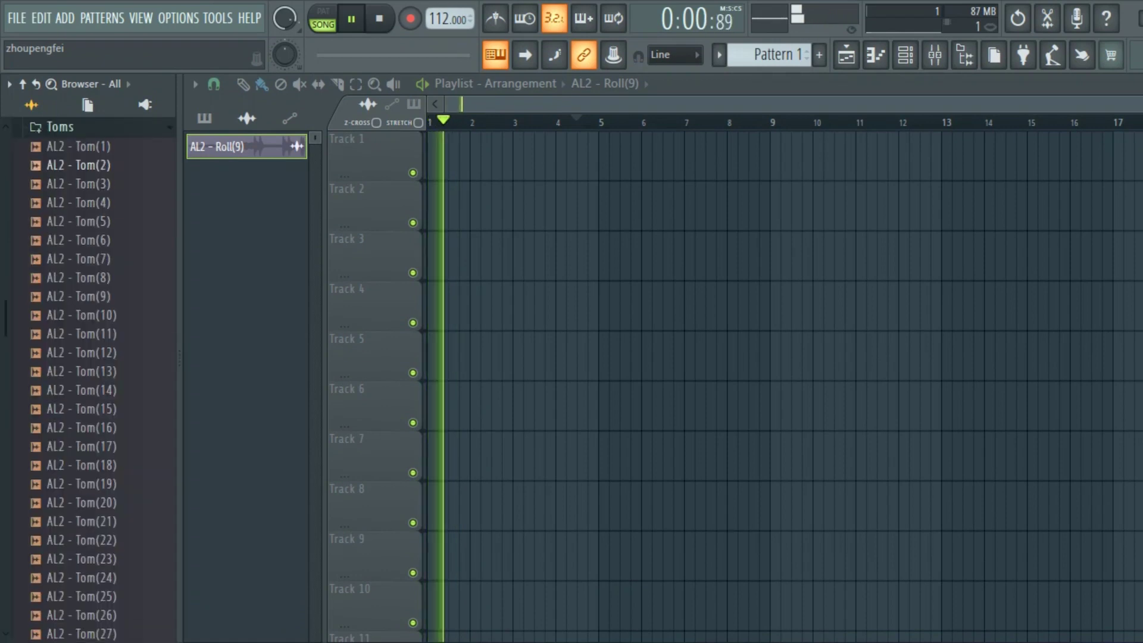
key(Down)
key(Down)
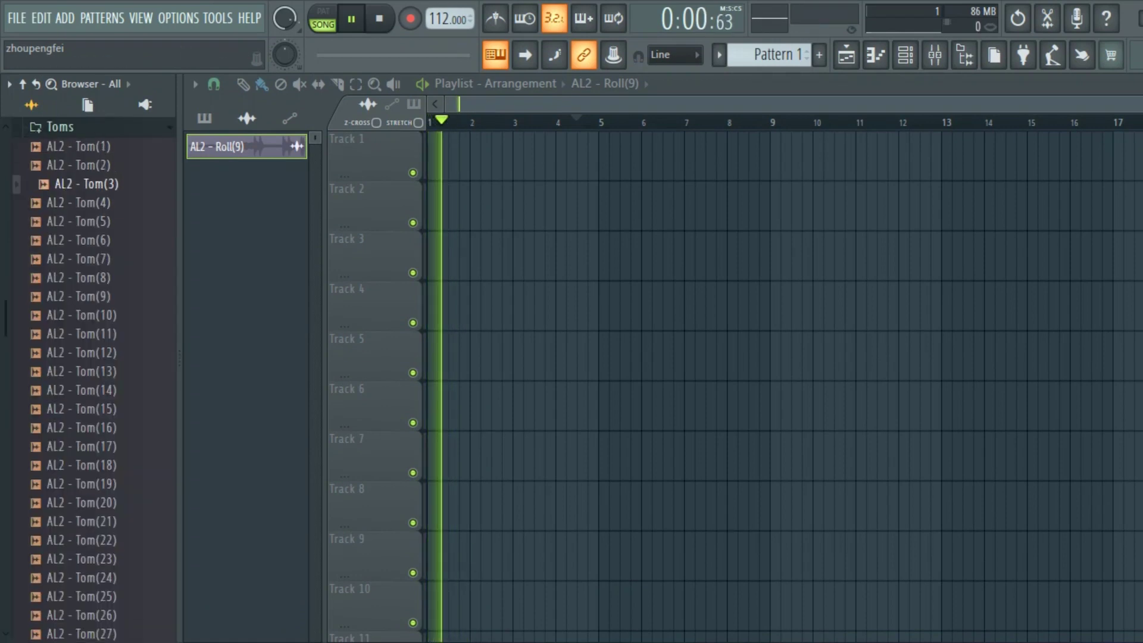
Step: Preview the tom samples from AL2 - Tom(4) through AL2 - Tom(13)
key(Down)
key(Down)
key(Down)
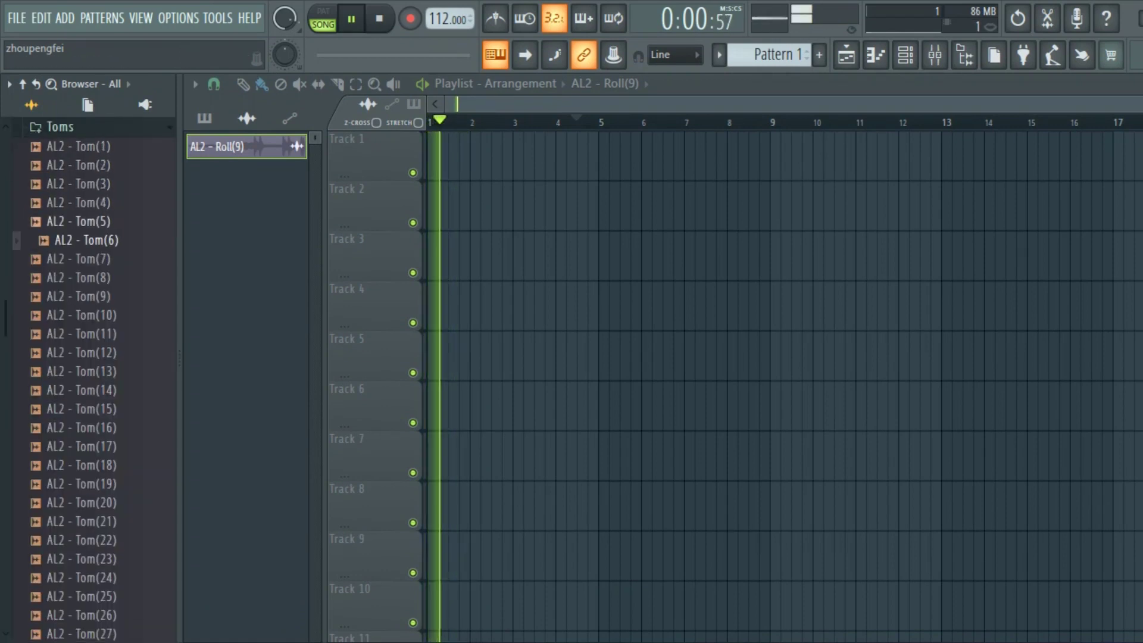
key(Down)
key(Down)
key(Down)
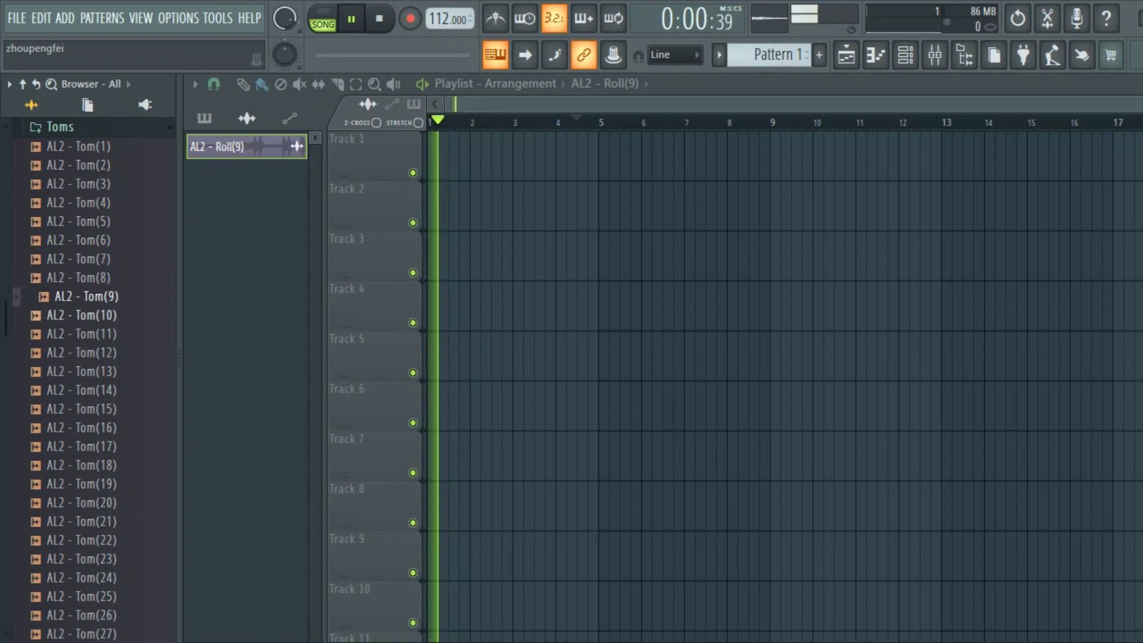
key(Down)
key(Down)
key(Down)
key(Down)
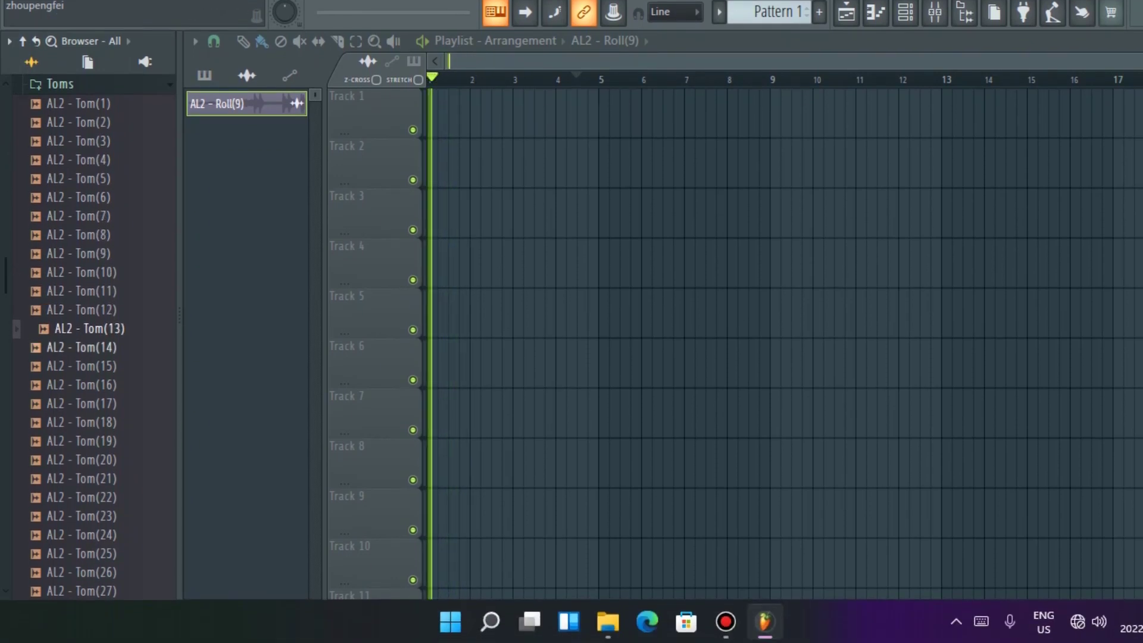
Step: Continue previewing the tom samples from AL2 - Tom(14) onward
key(Down)
key(Down)
key(Down)
key(Down)
key(Down)
key(Down)
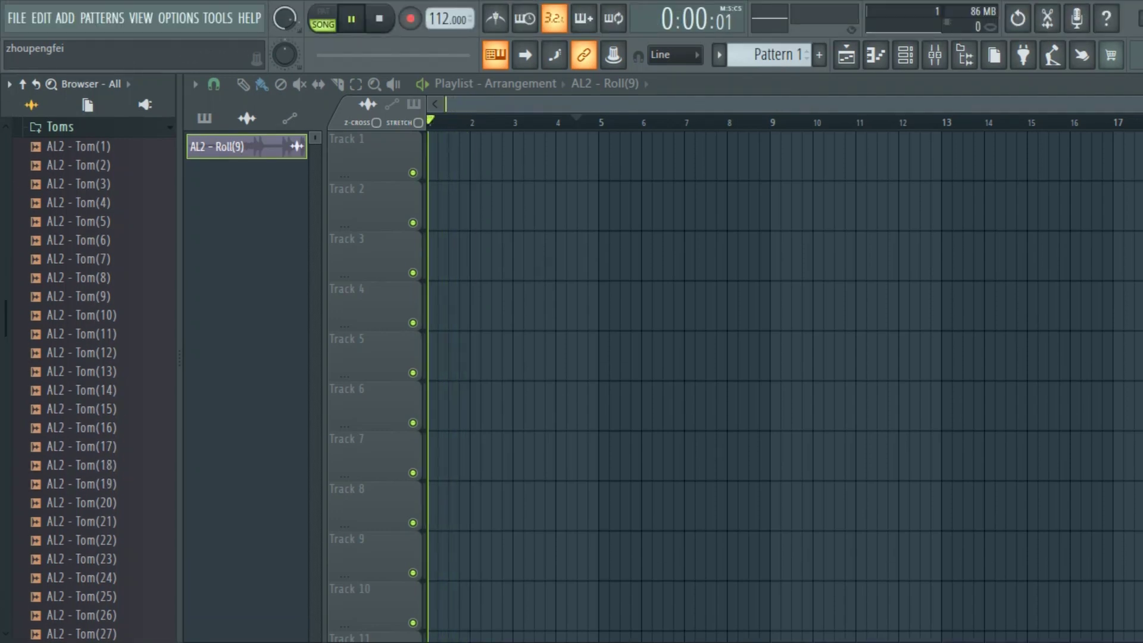
Step: Collapse the Toms folder, open the Vocals folder, and preview Vocal 1 through Vocal 4
key(Left)
key(Down)
key(Right)
key(Down)
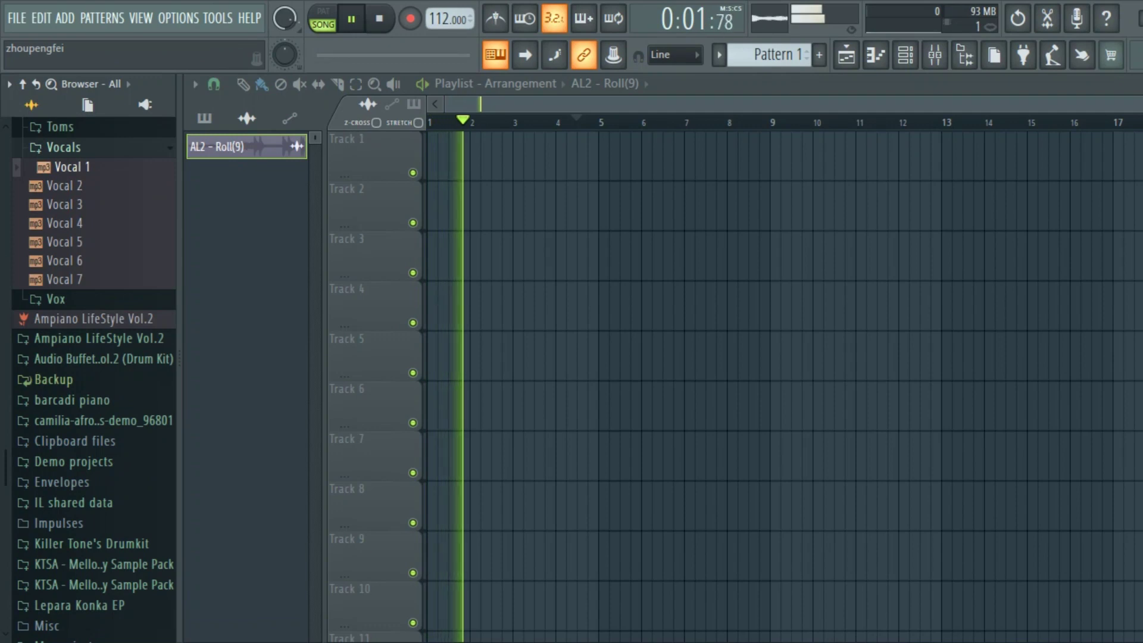
key(Down)
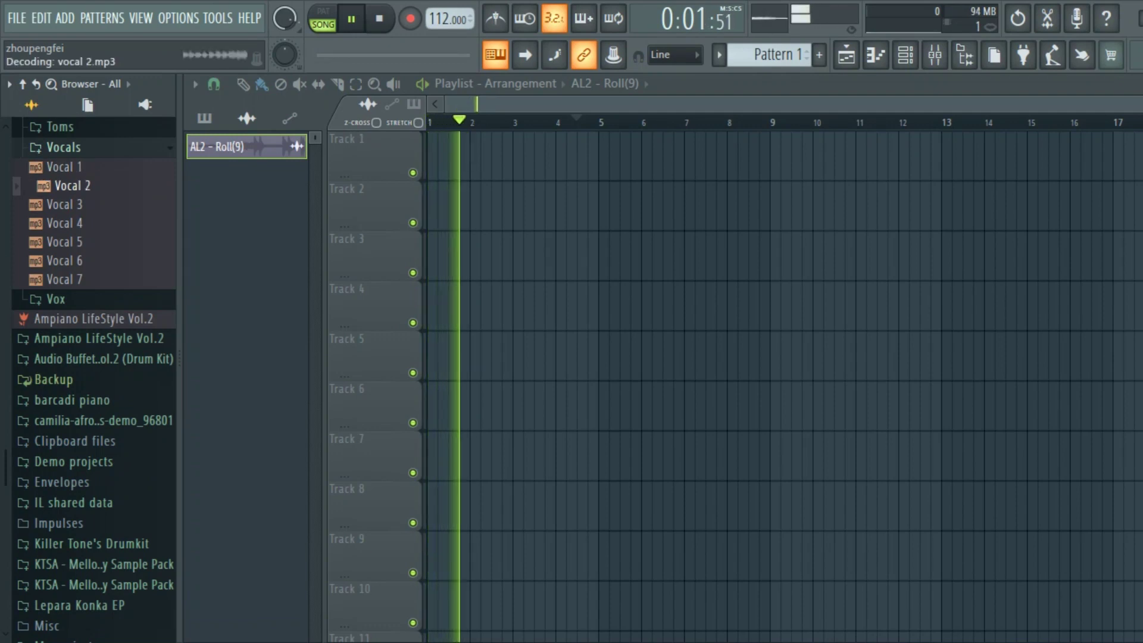
key(Down)
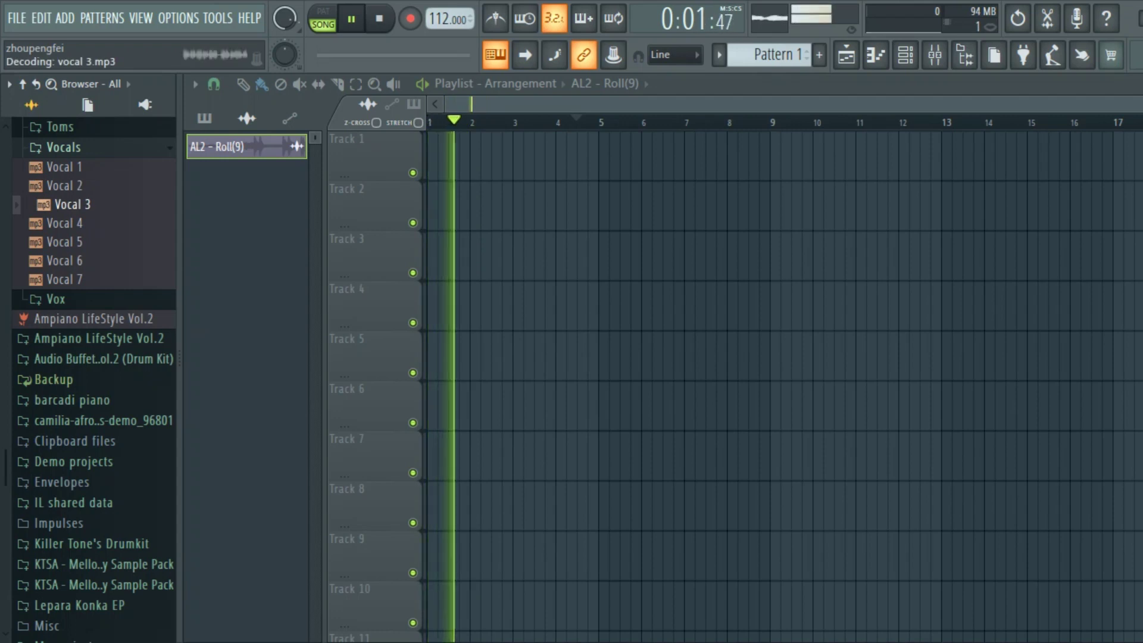
key(Down)
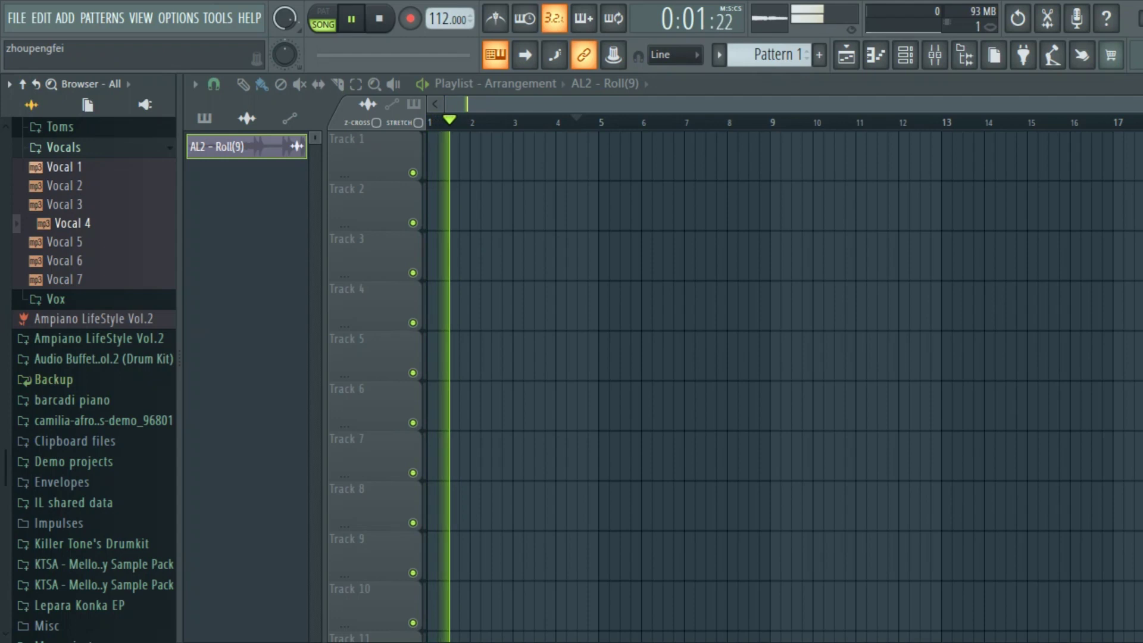
Step: Collapse the Vocals folder, open Vox, and preview its samples, including phaa vox, Thabla Soul Vox and Tjovitjo
click(64, 147)
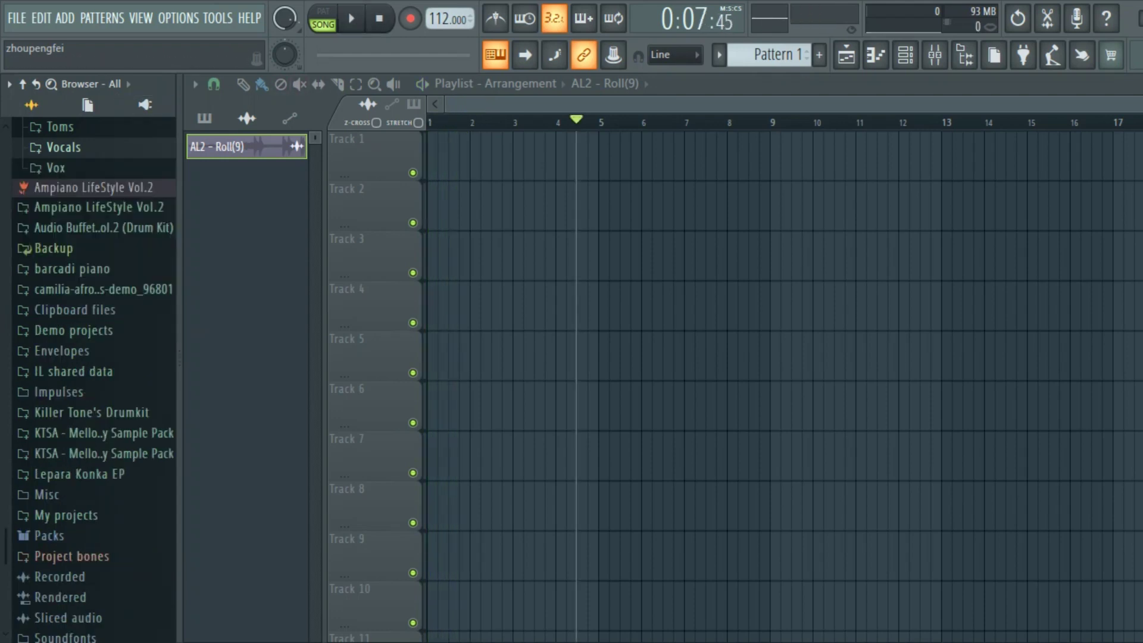
click(55, 168)
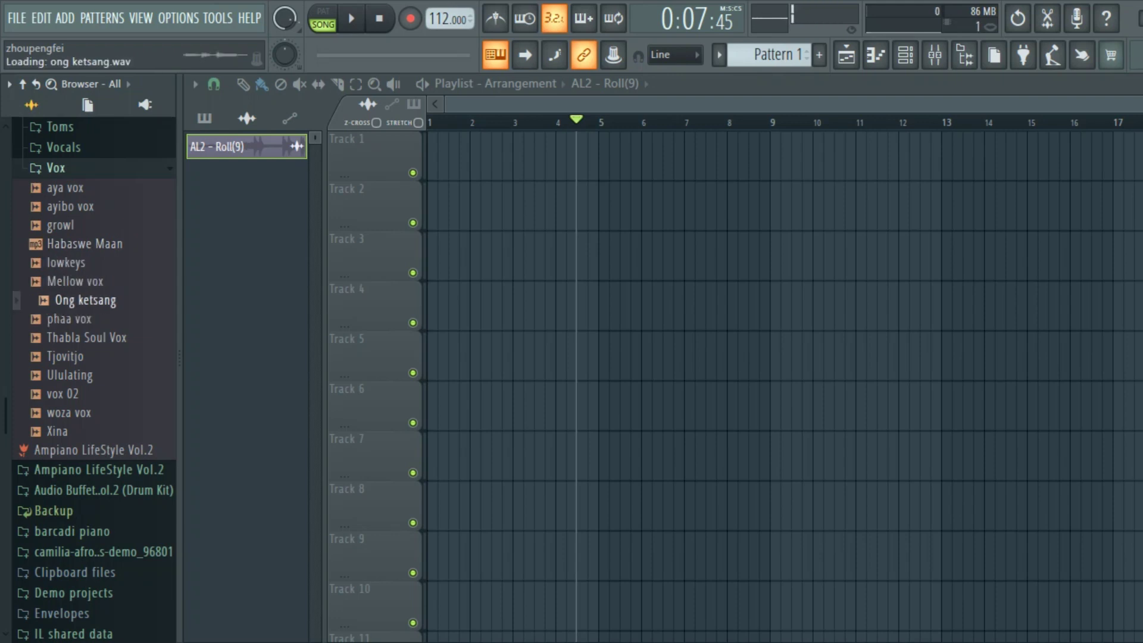
click(69, 318)
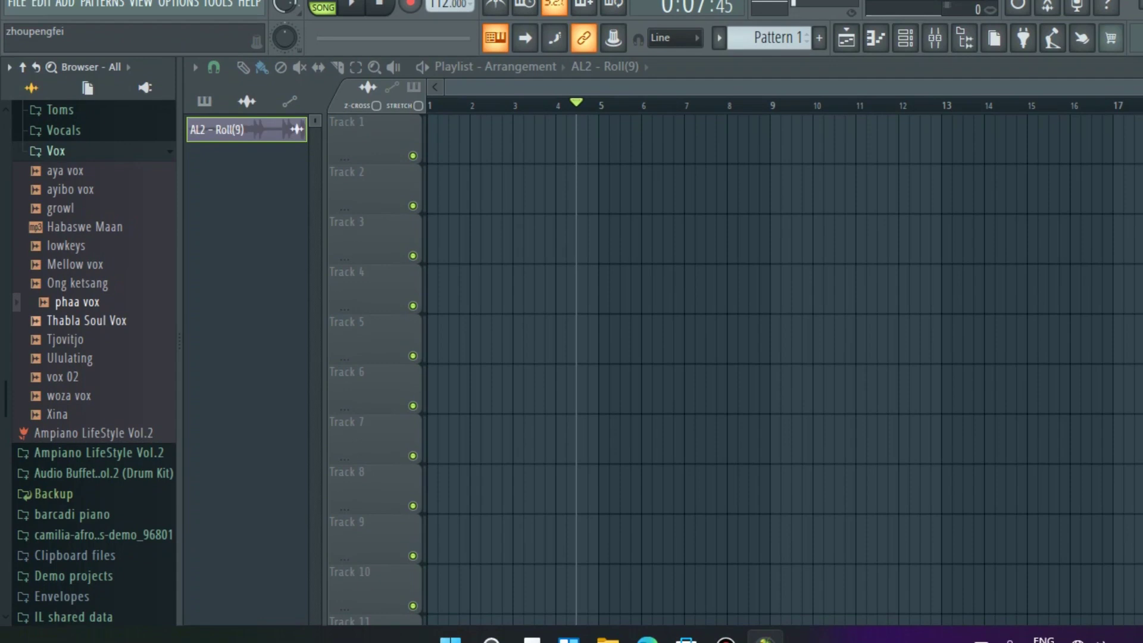
click(86, 321)
click(65, 340)
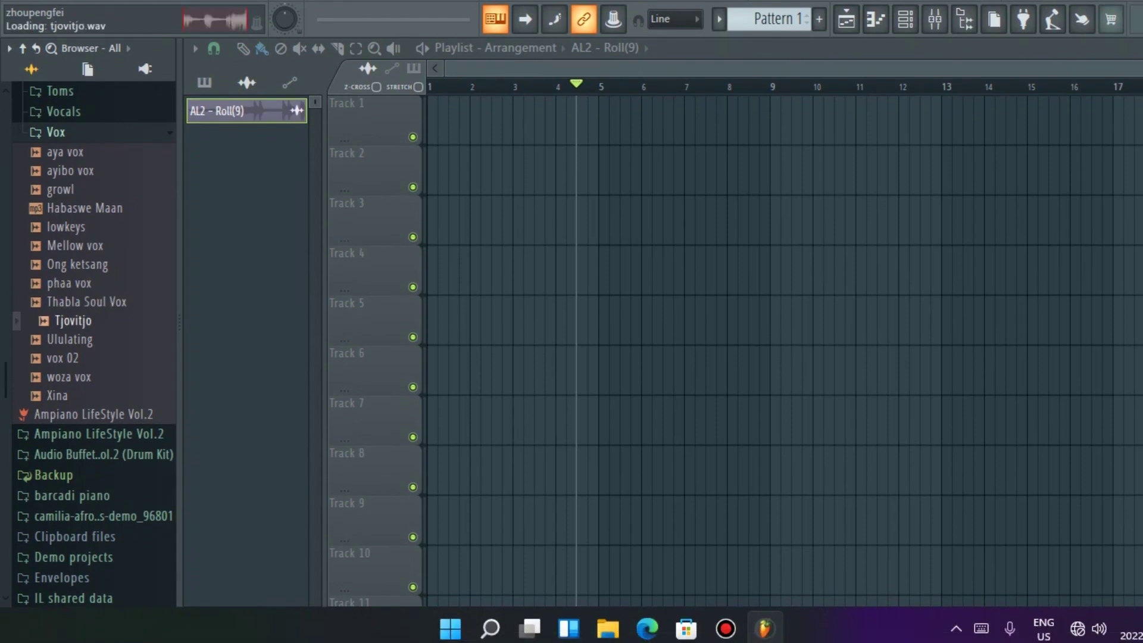
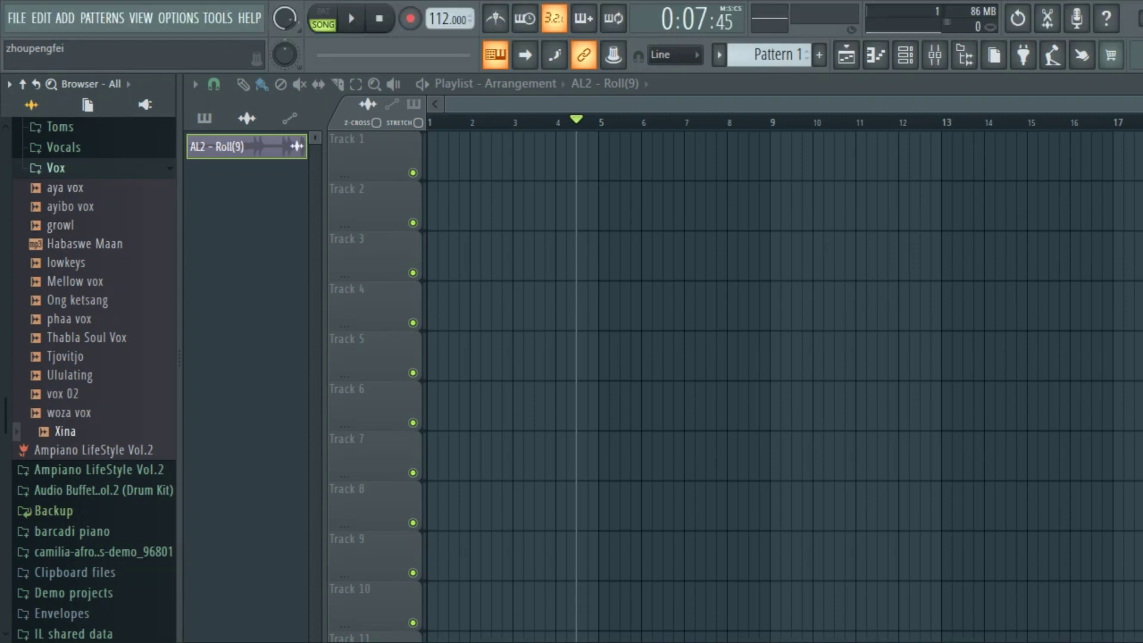
Step: Collapse the Vox folder and open the Kicks folder of Ampiano LifeStyle Vol.2
click(56, 168)
scroll(94, 207, up, 7)
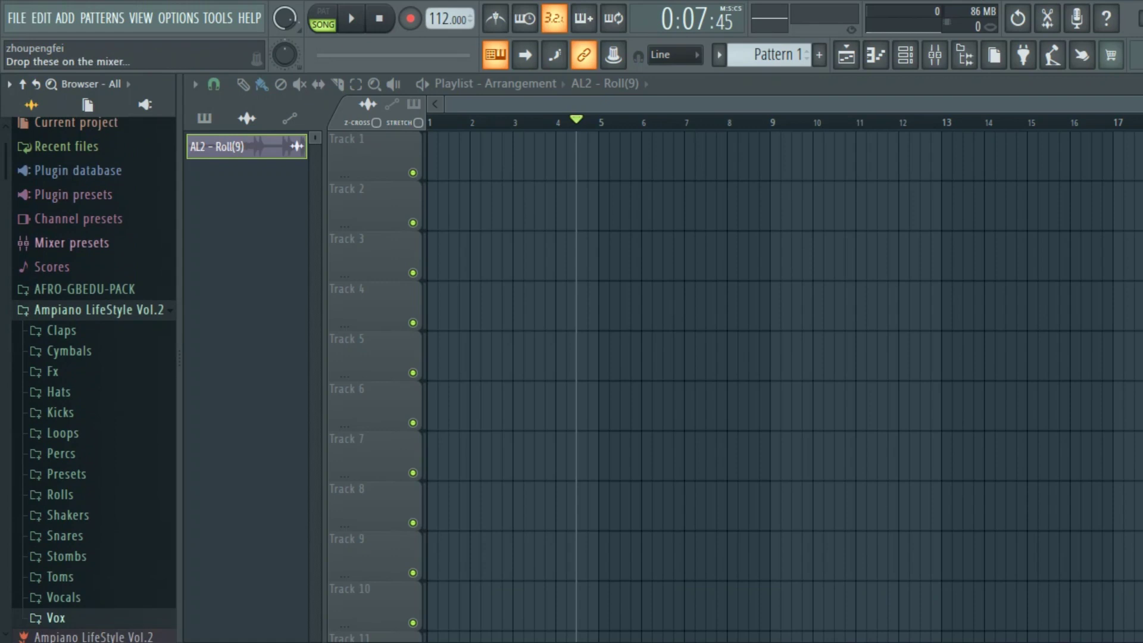
scroll(94, 207, down, 5)
scroll(95, 339, up, 5)
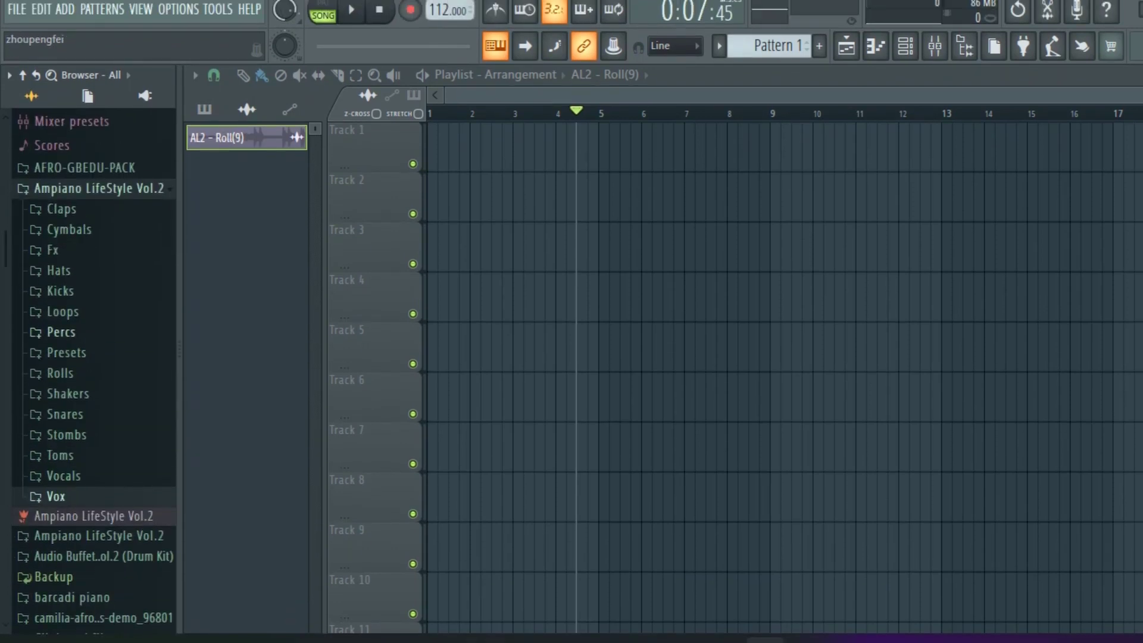
click(60, 291)
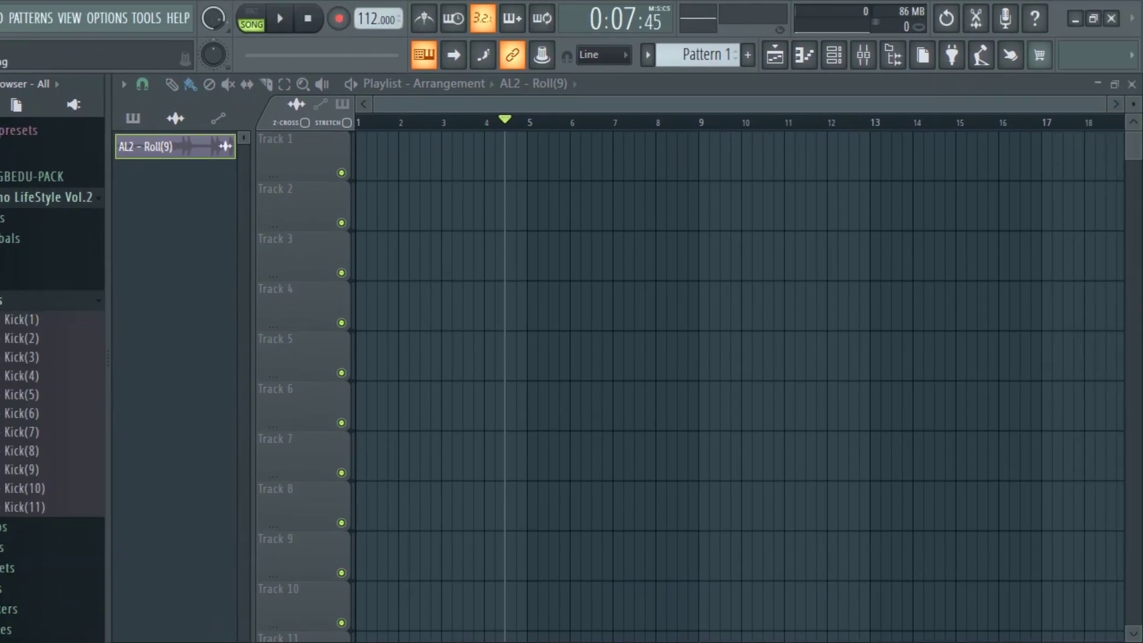
Step: Show the channel rack and preview kick samples between AL2 - Kick(1) and AL2 - Kick(4)
key(F6)
click(78, 338)
click(79, 320)
click(78, 376)
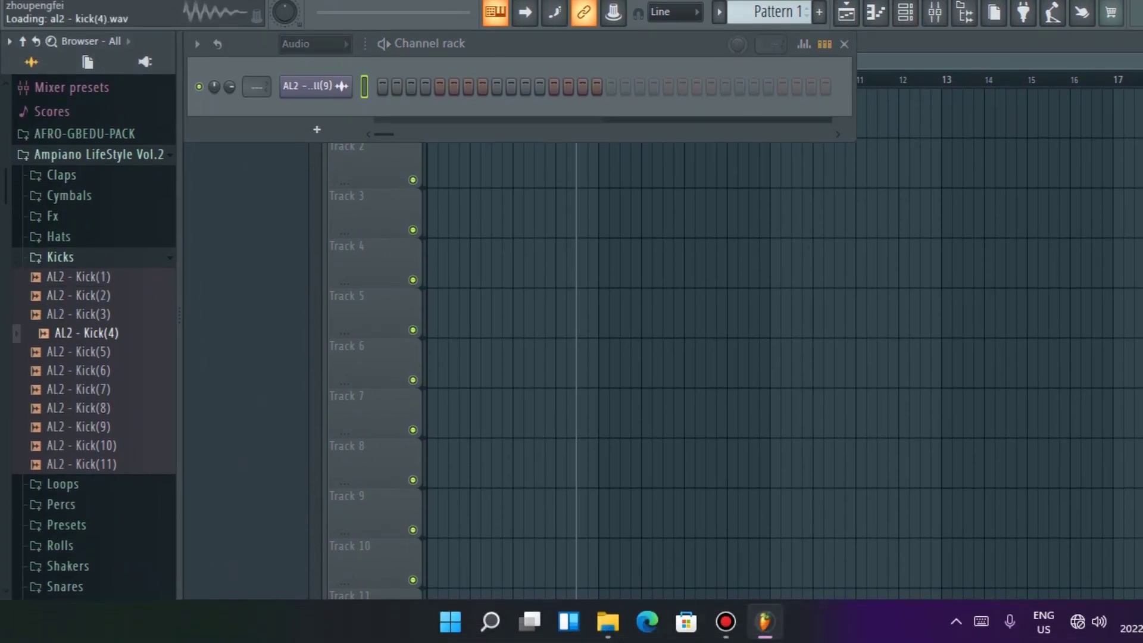
Step: Add AL2 - Kick(5) to the channel rack as a new channel and fill each 4 steps with hits
drag(87, 352, 316, 172)
right_click(342, 155)
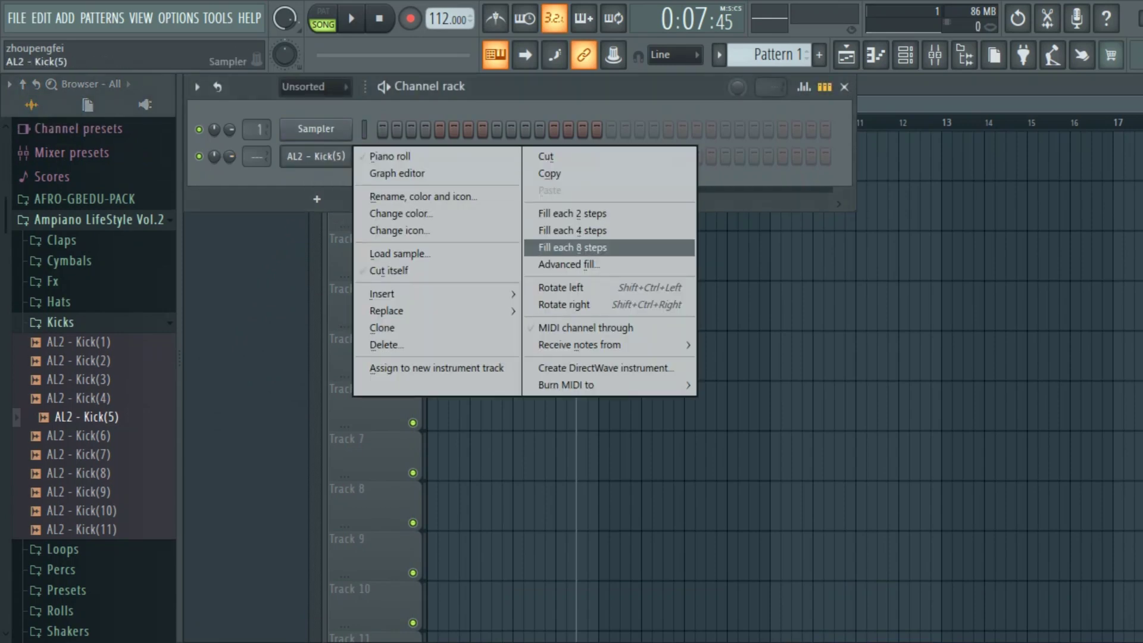
click(566, 230)
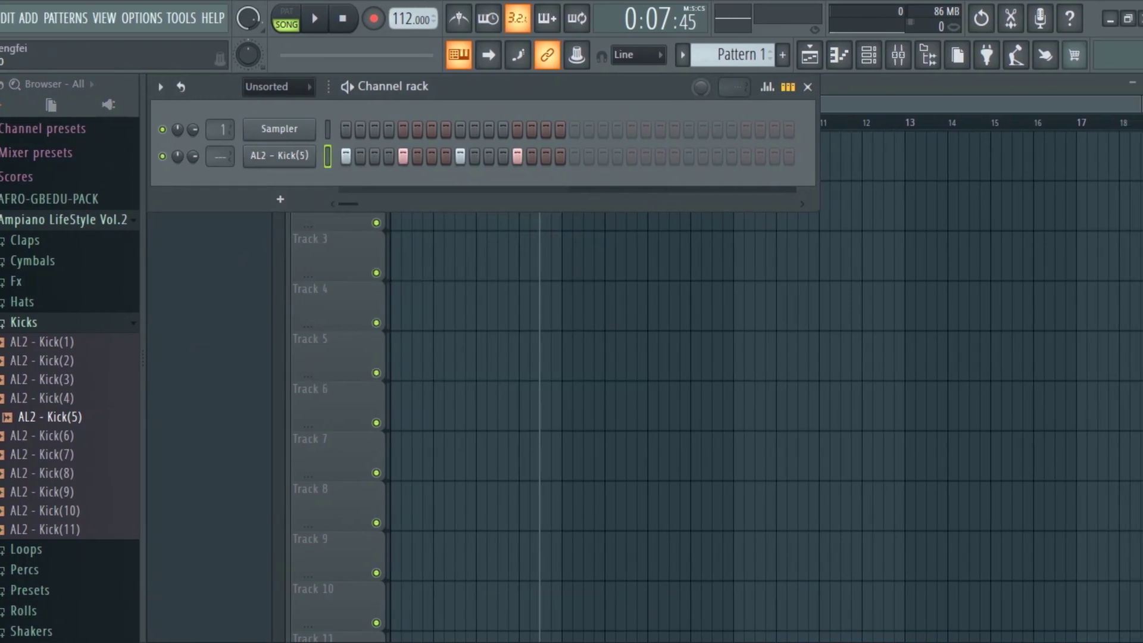
Step: Extend the AL2 - Kick(5) pattern to 32 steps, add an extra hit on step 31, and play the pattern
click(611, 156)
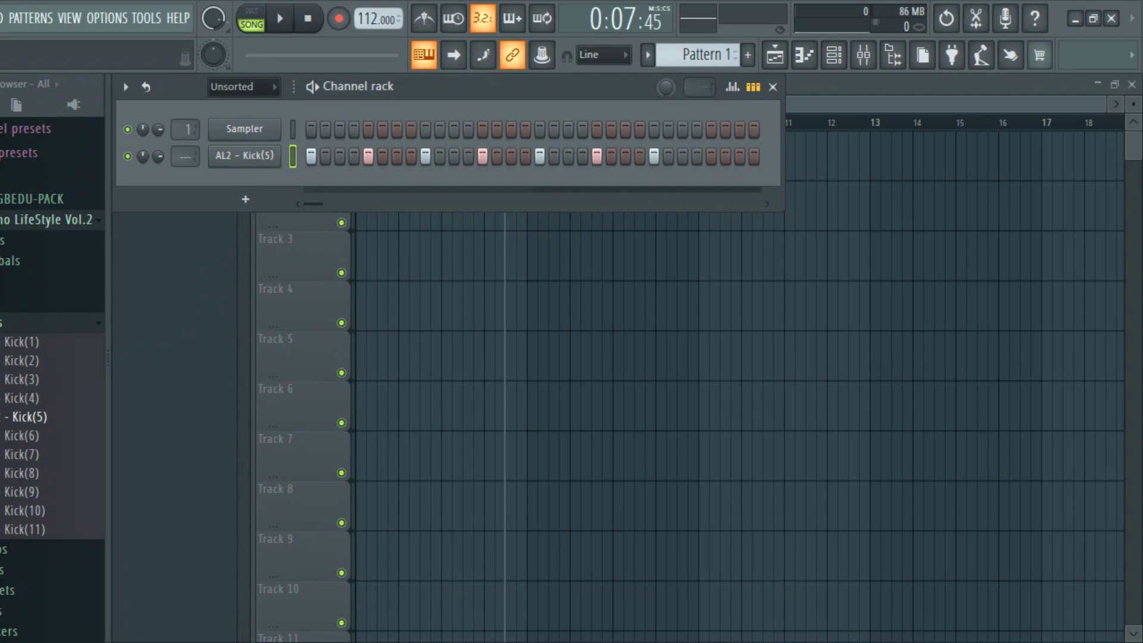
click(739, 156)
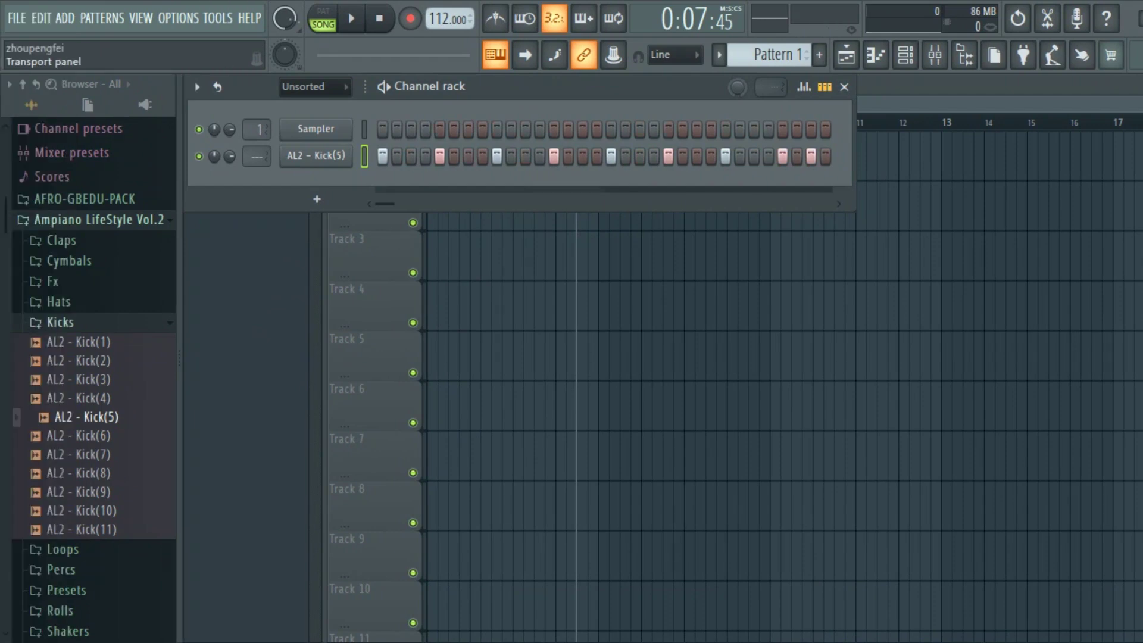
key(space)
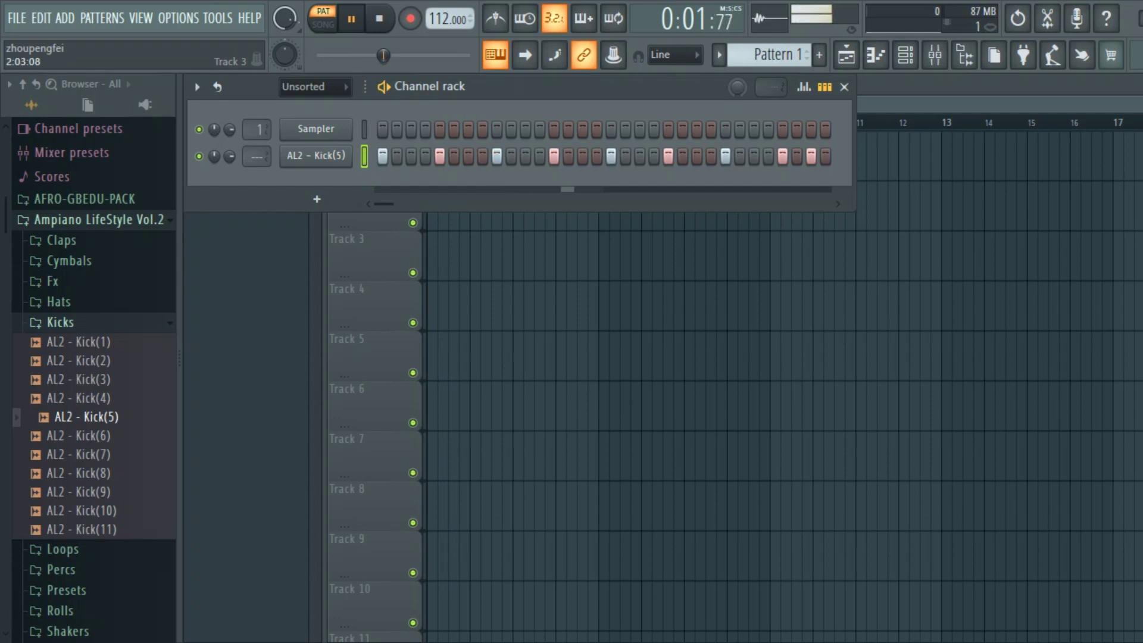
Step: Hide the channel rack and place Pattern 1 clips on Track 1 of the playlist at bars 1 and 3
key(F6)
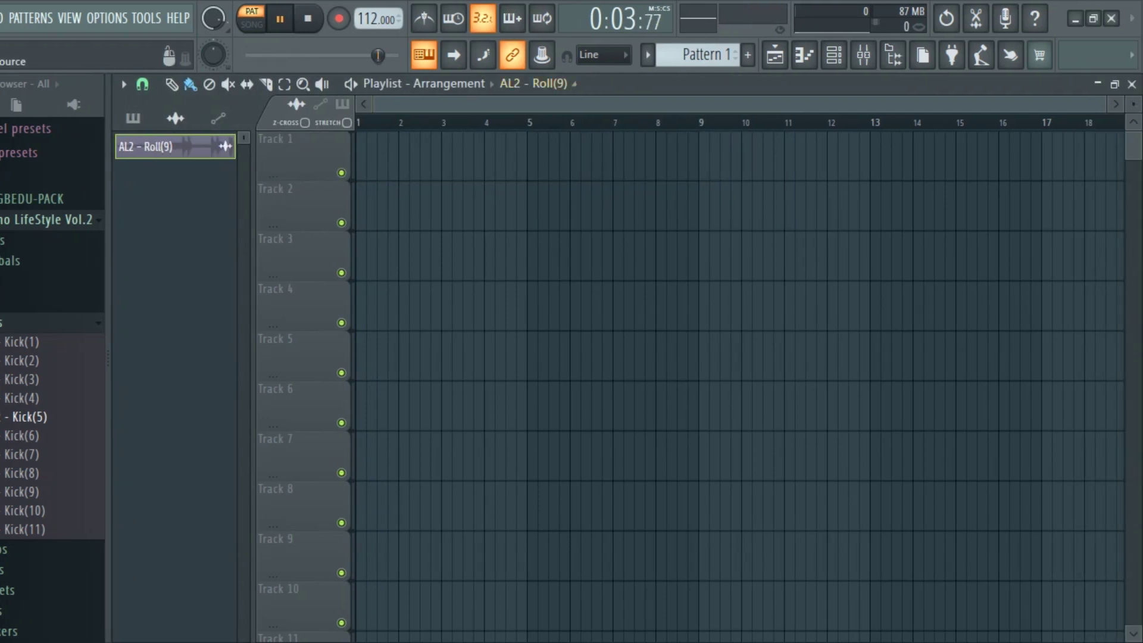
click(605, 84)
click(628, 150)
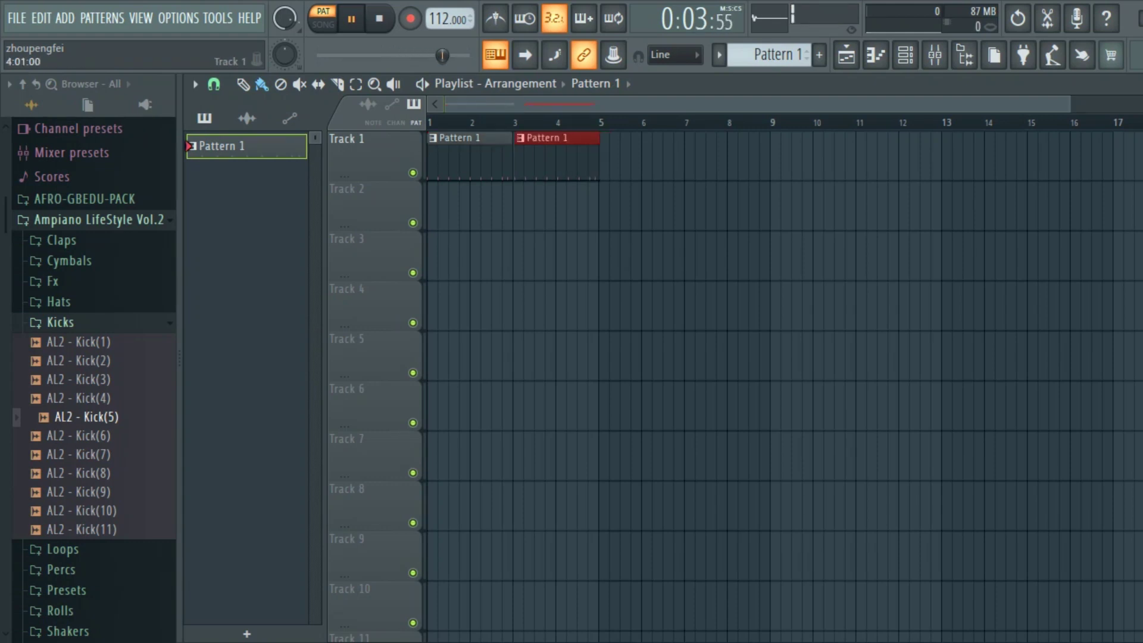
Step: Preview shaker loops in the pack's Shakers > Loops folder and place AL2 - Shaker Loop(3) on Track 2 at bar 1
click(214, 84)
click(230, 145)
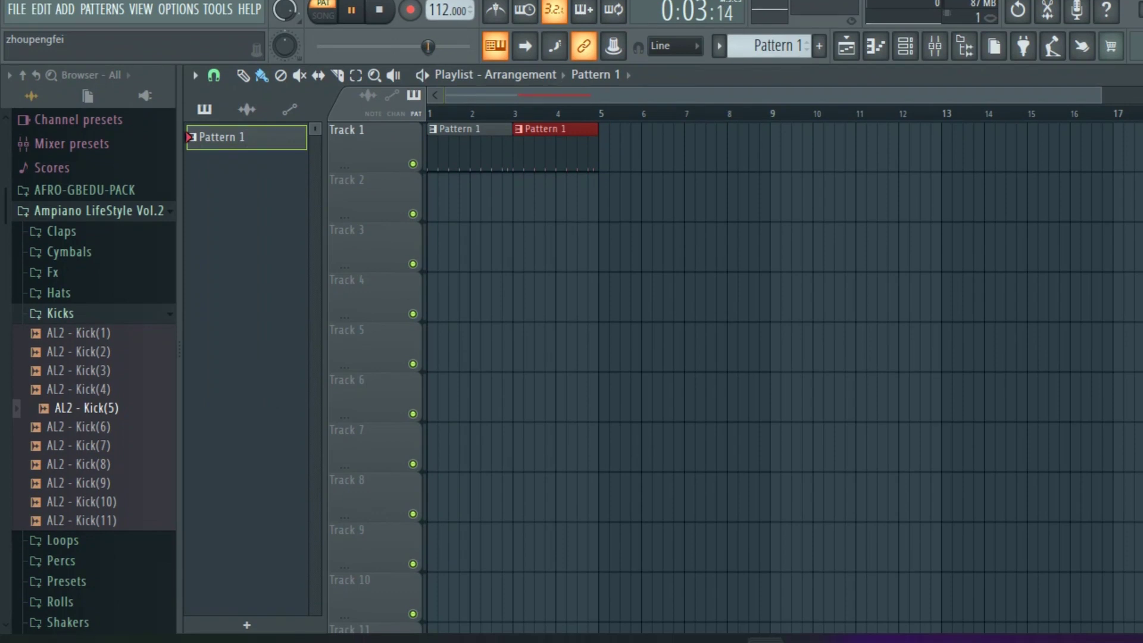
click(61, 322)
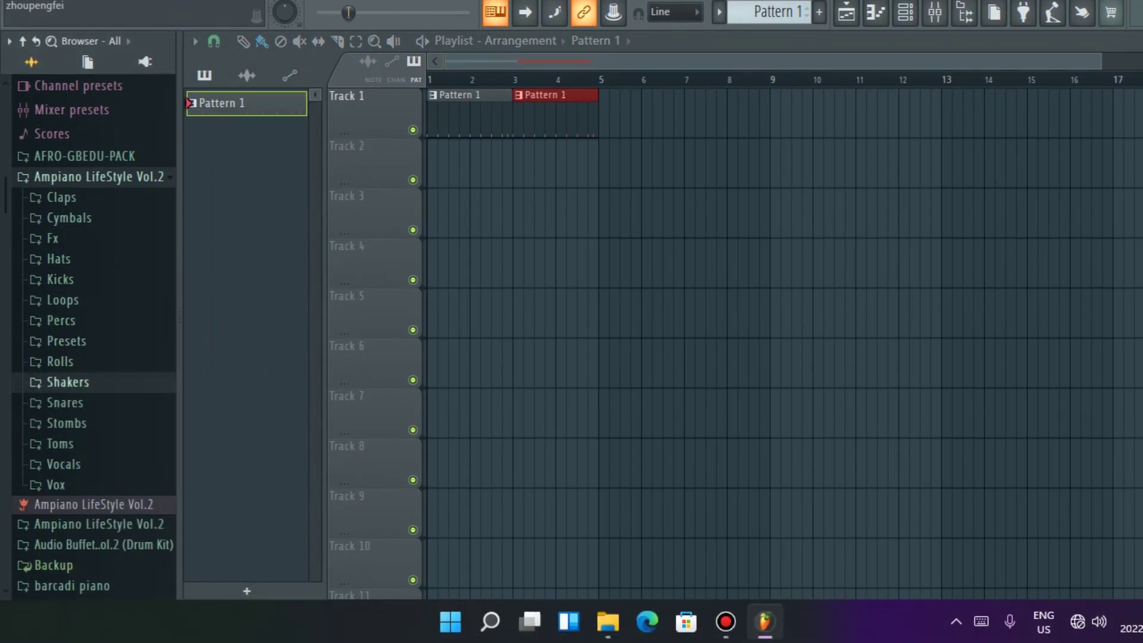
click(68, 382)
click(75, 158)
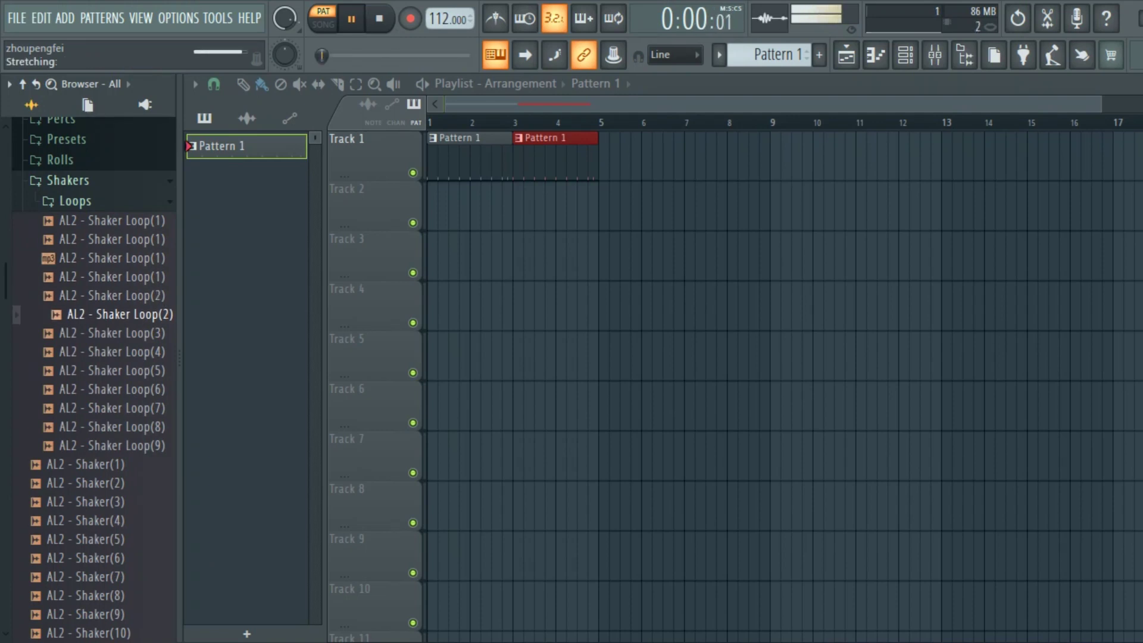
key(Down)
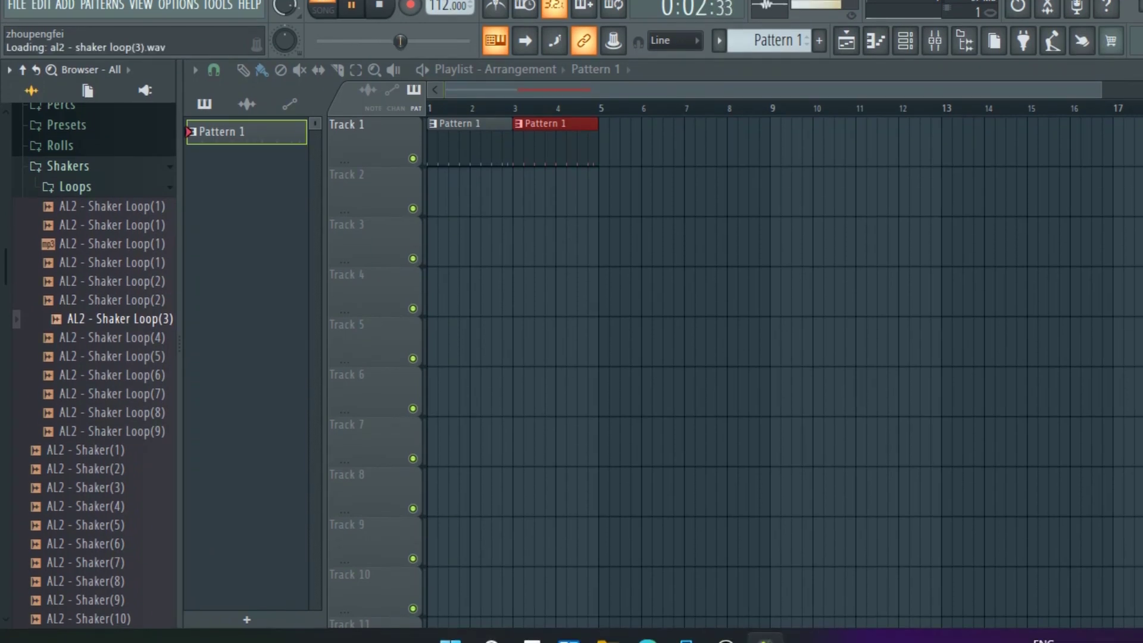
drag(113, 319, 417, 248)
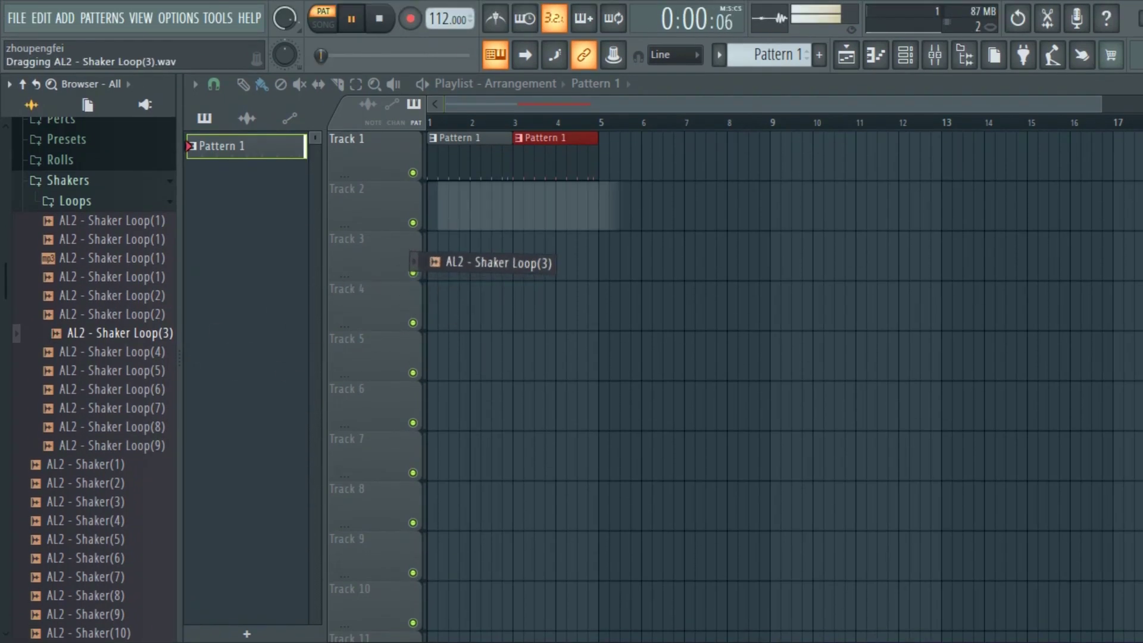
Step: Fit the AL2 - Shaker Loop(3) clip on Track 2 to the project tempo, using the estimated 113 BPM
double_click(477, 189)
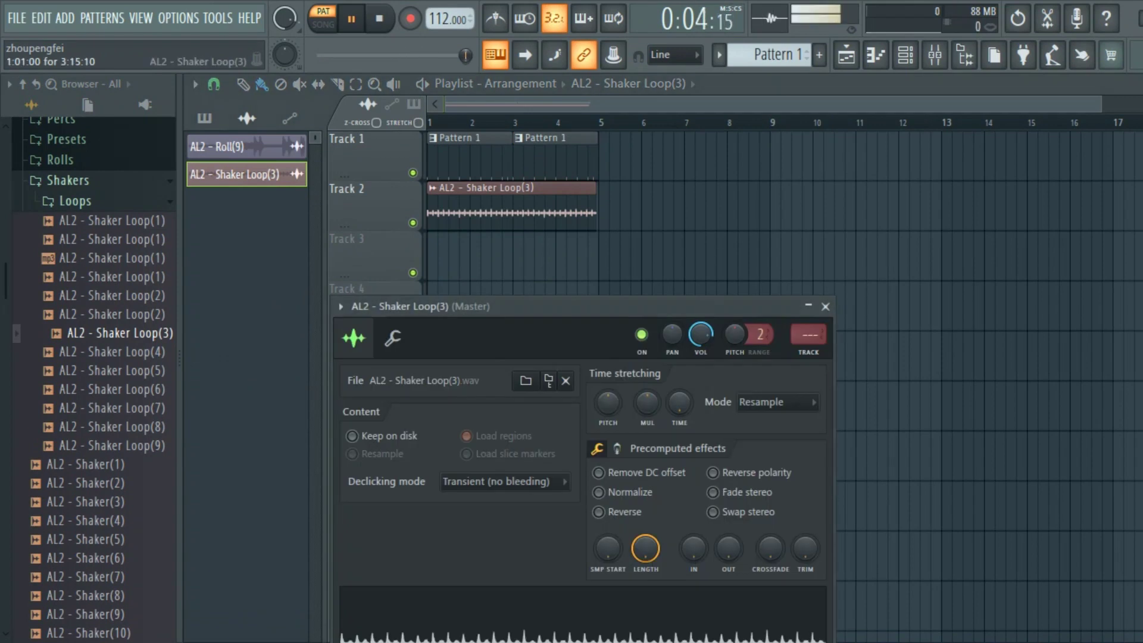
click(433, 187)
click(605, 288)
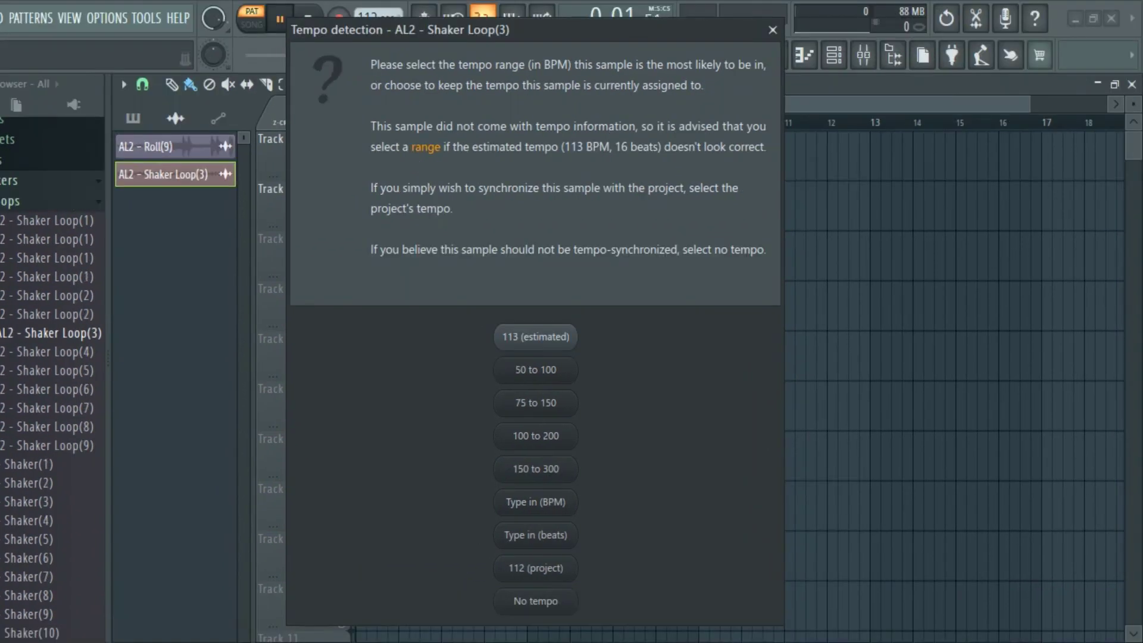
key(Escape)
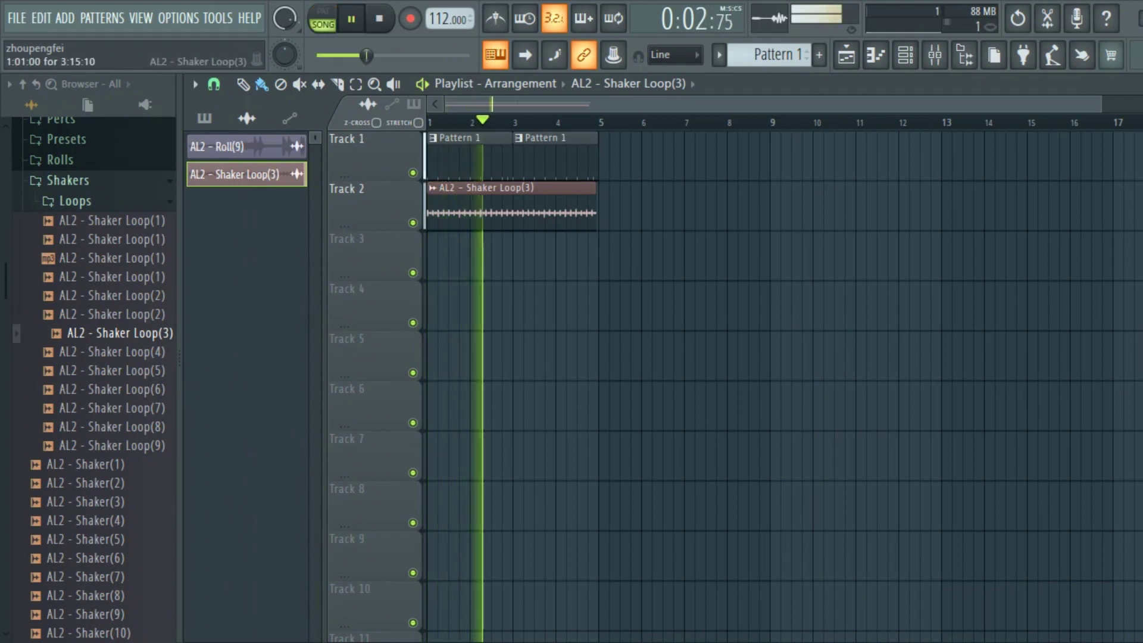
click(432, 188)
click(599, 309)
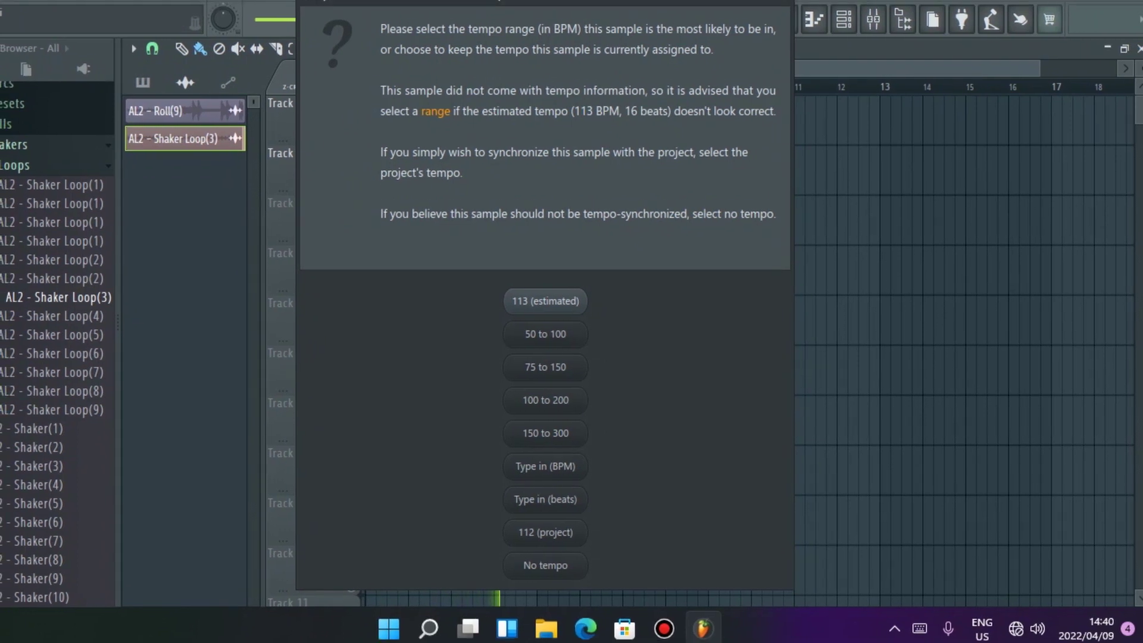
key(Return)
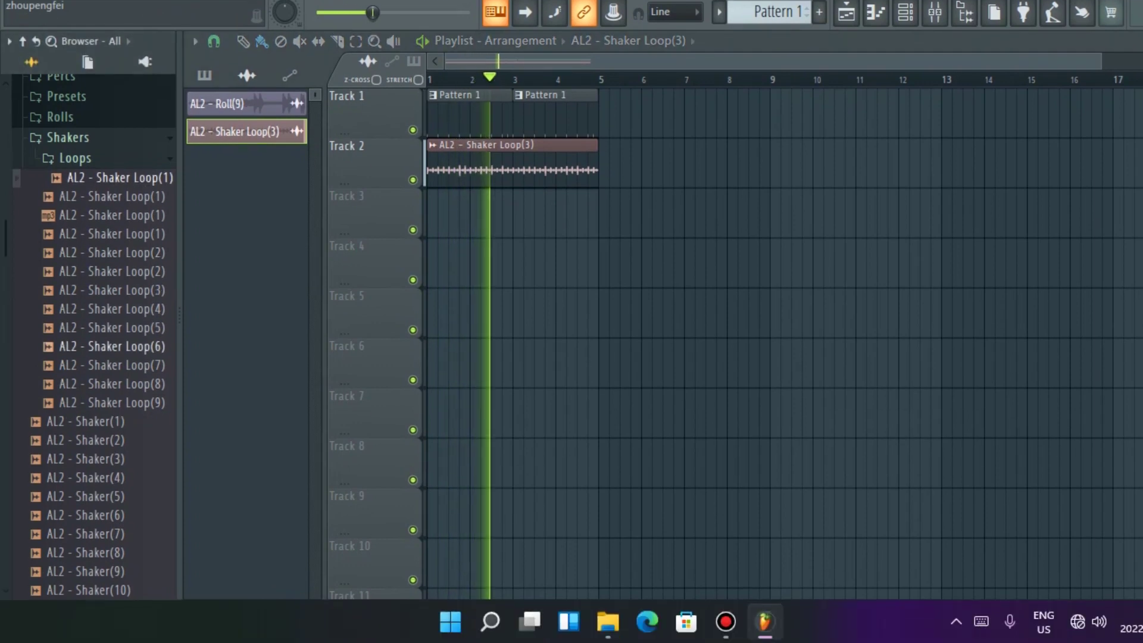
Step: Preview AL2 - Shaker Loop(6) through AL2 - Shaker Loop(9) and place AL2 - Shaker Loop(6) on Track 3 at bar 1
click(119, 408)
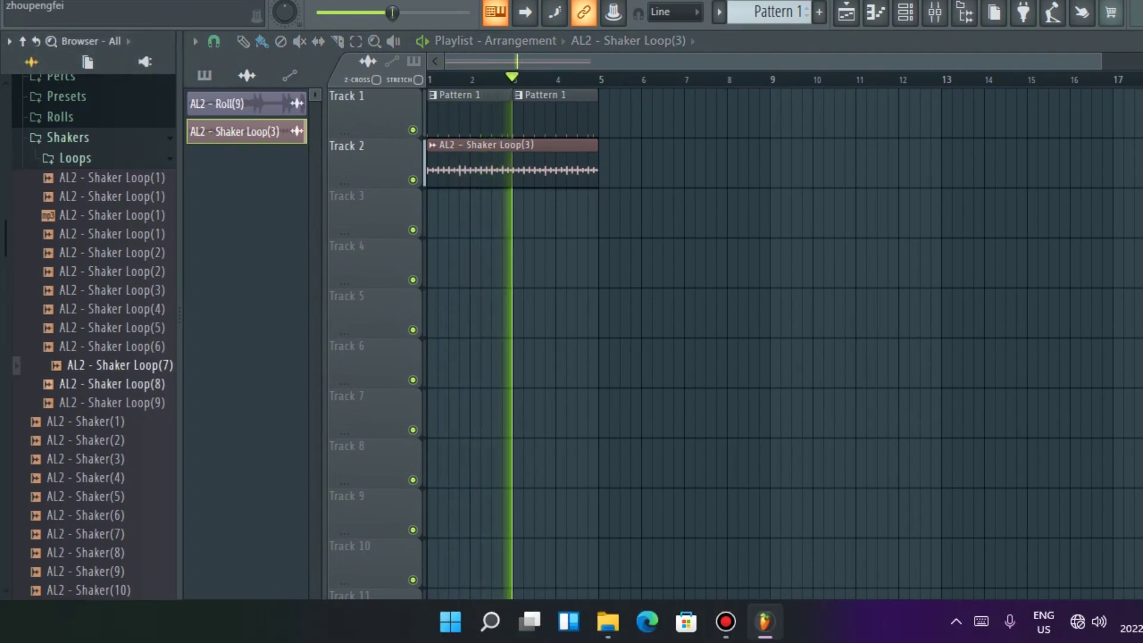
click(119, 384)
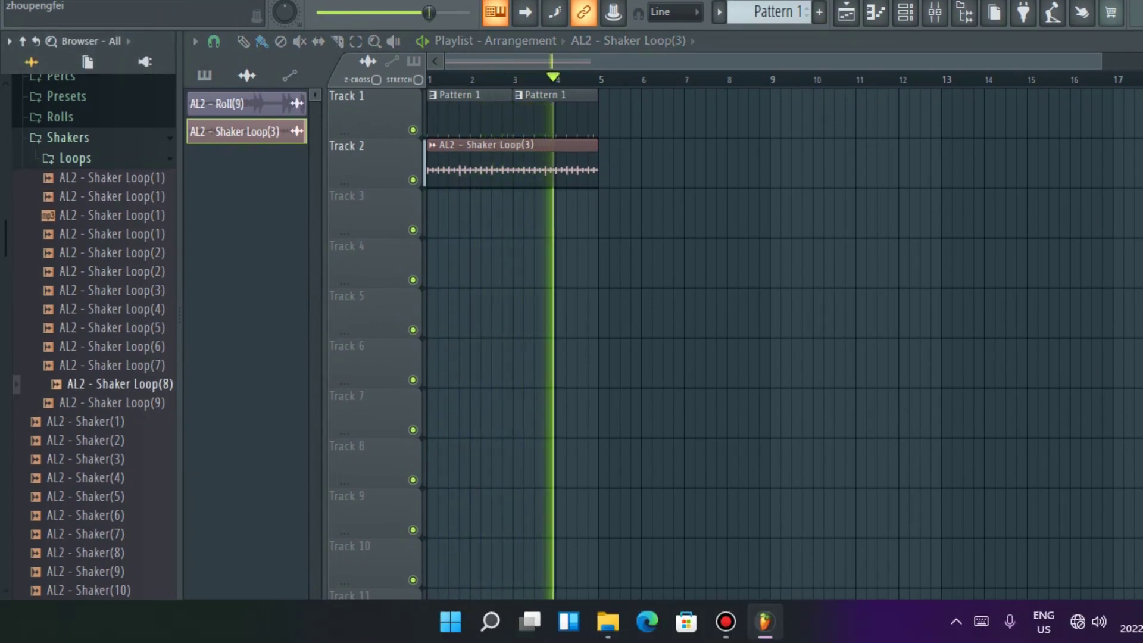
click(119, 402)
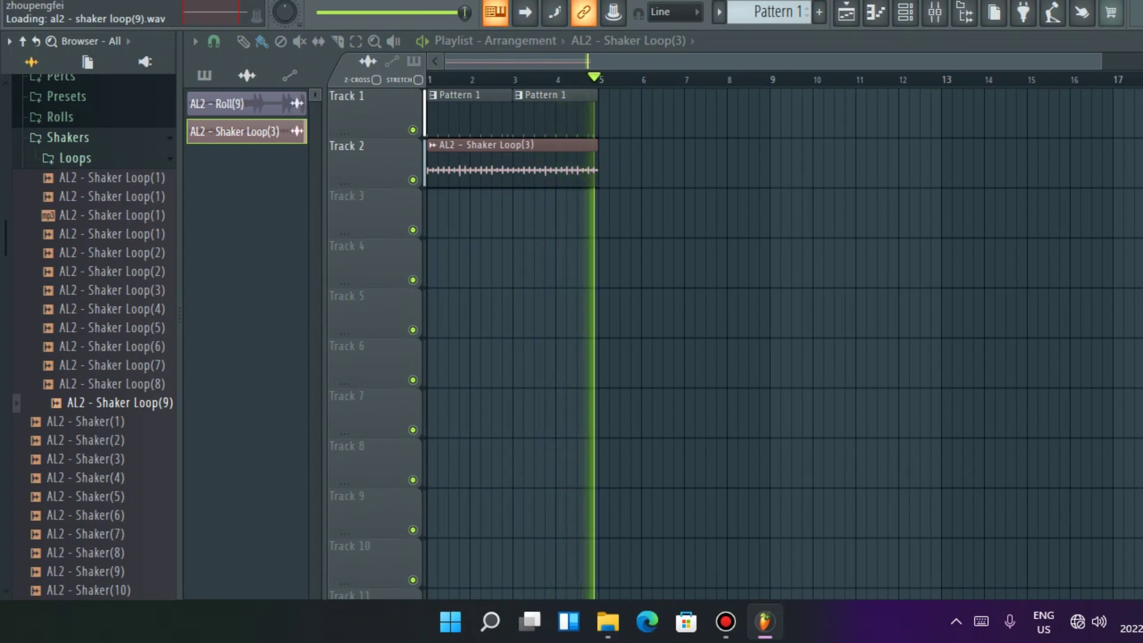
click(119, 365)
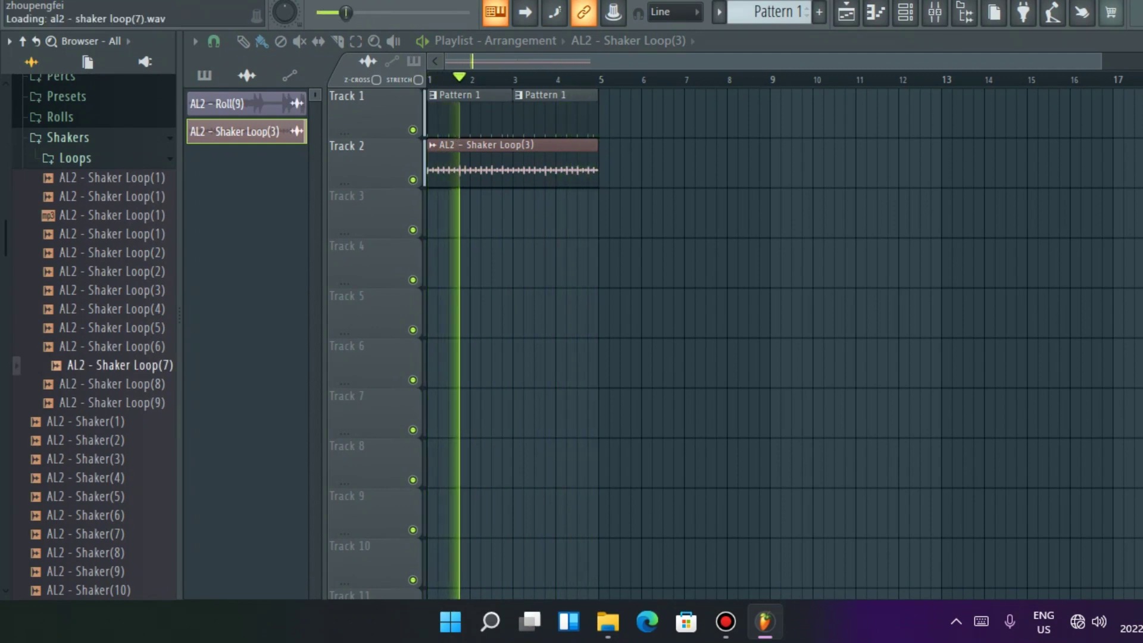
click(119, 346)
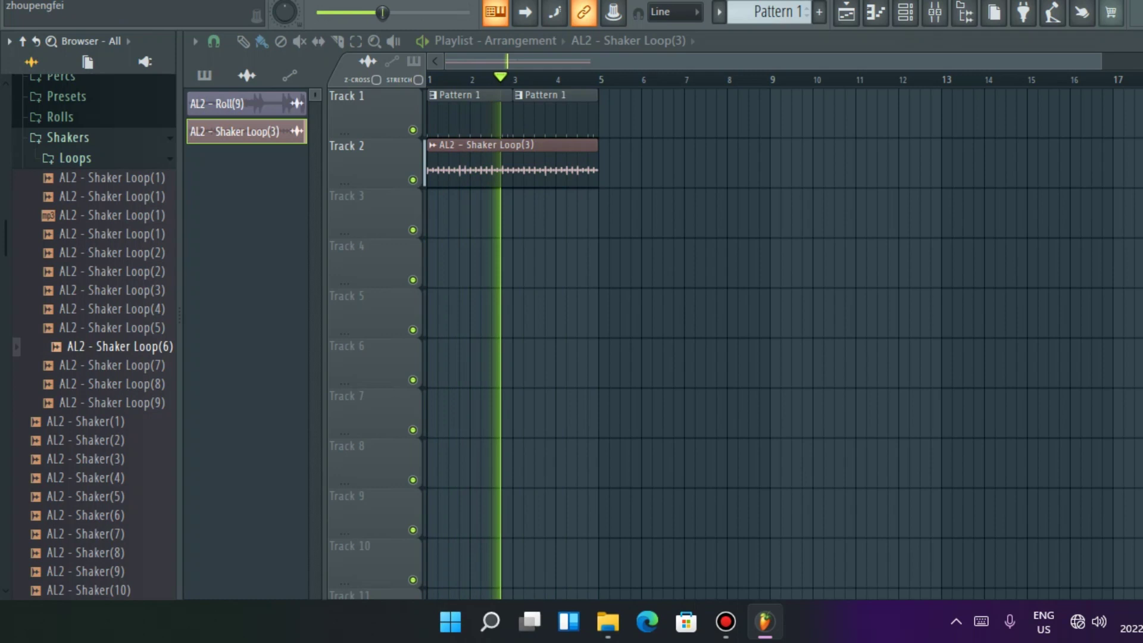
drag(113, 346, 393, 262)
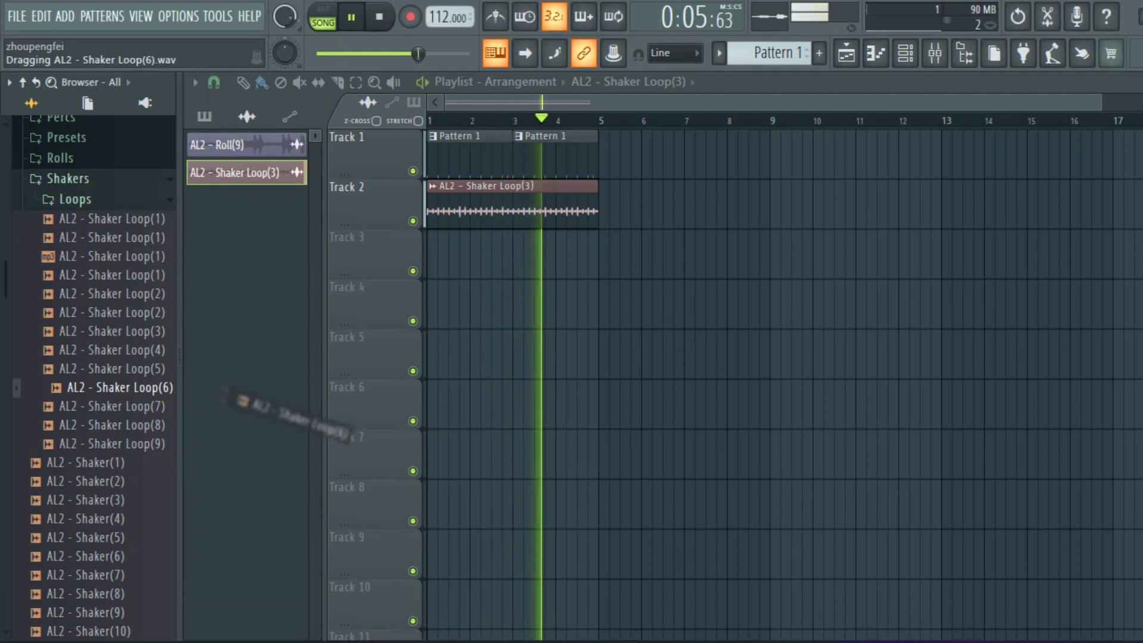
drag(393, 304, 431, 262)
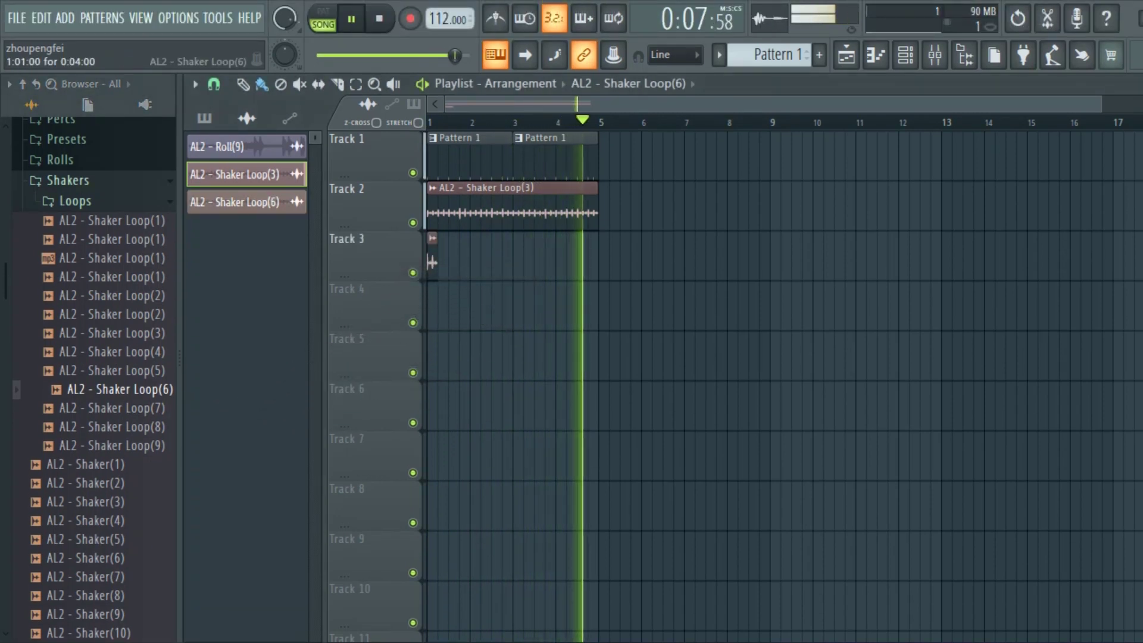
Step: Repeat the AL2 - Shaker Loop(6) clip back to back along Track 3 up to bar 5
scroll(395, 262, up, 3)
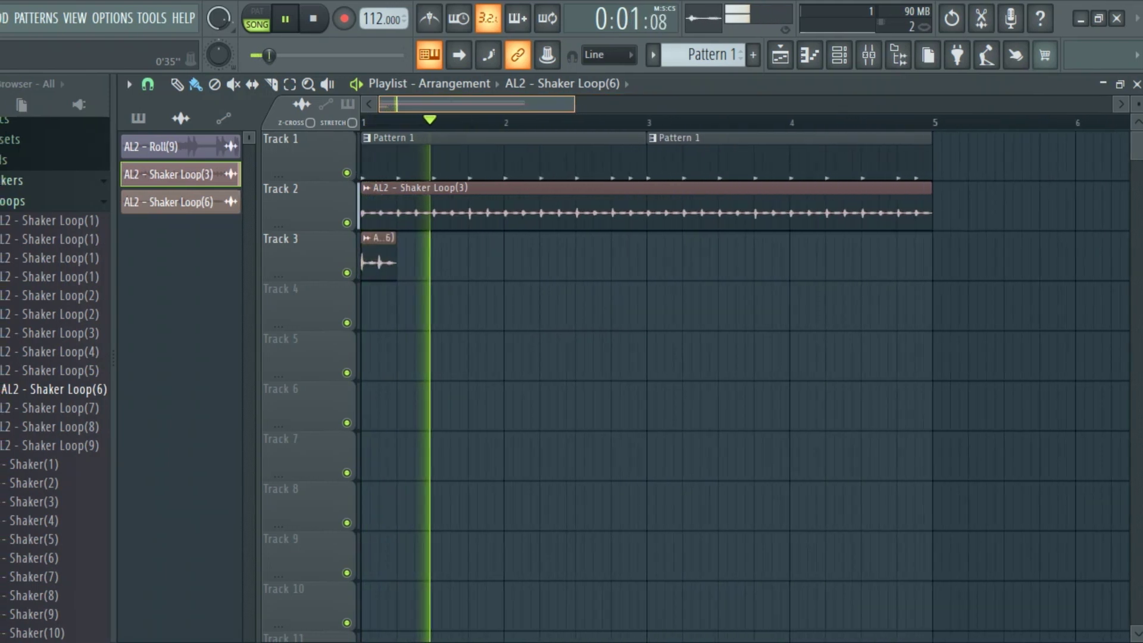
click(396, 262)
drag(466, 262, 982, 262)
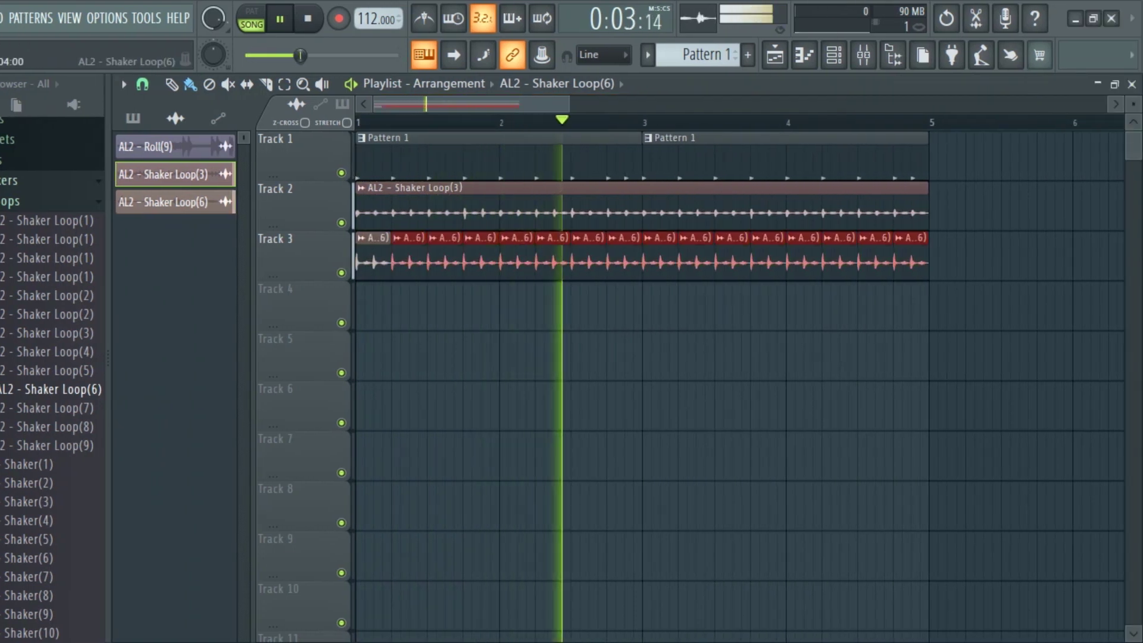
Step: Lower the channel volume of AL2 - Shaker Loop(6) in its channel settings
double_click(982, 238)
right_click(653, 357)
click(652, 365)
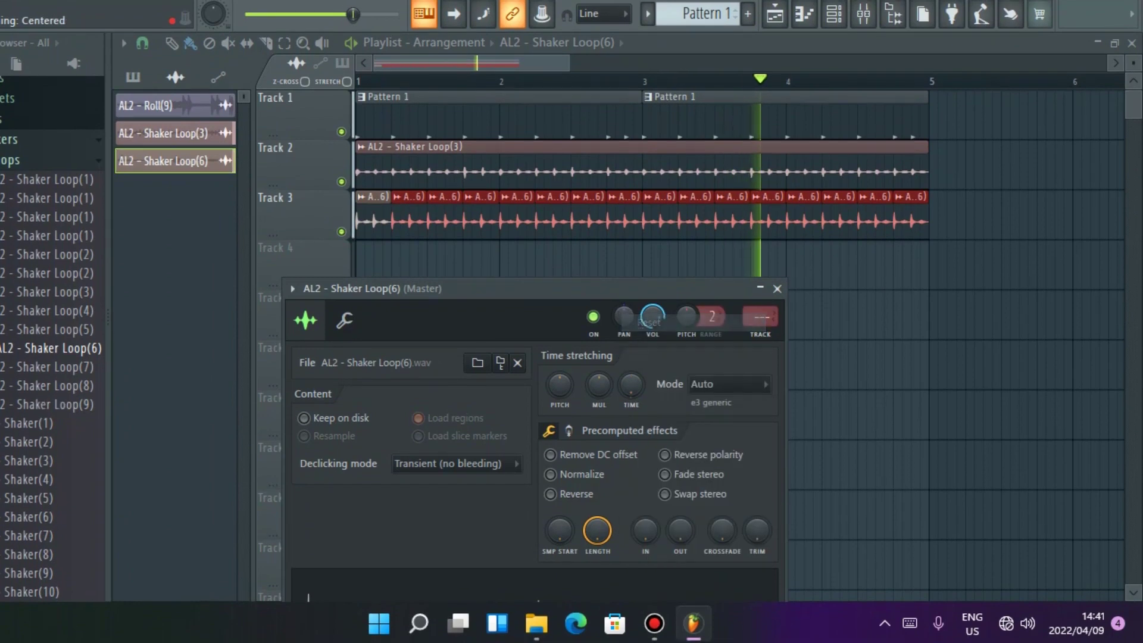
drag(653, 317, 652, 334)
key(Escape)
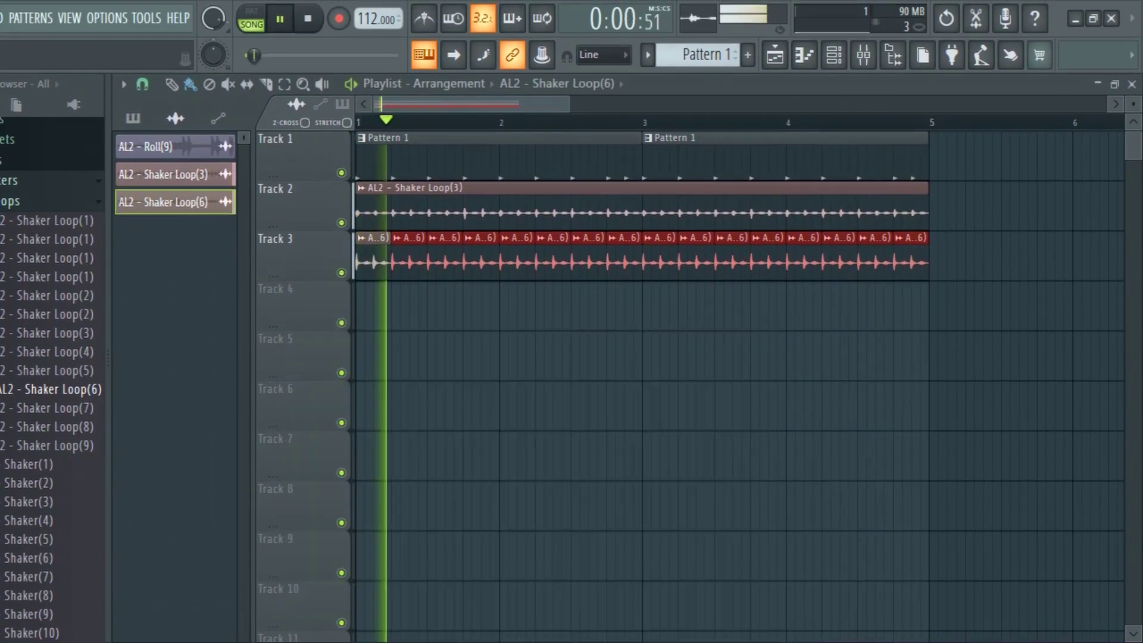
Step: Preview samples in the pack's main Loops folder and place loop 8 on Track 4 at bar 1
scroll(742, 381, down, 3)
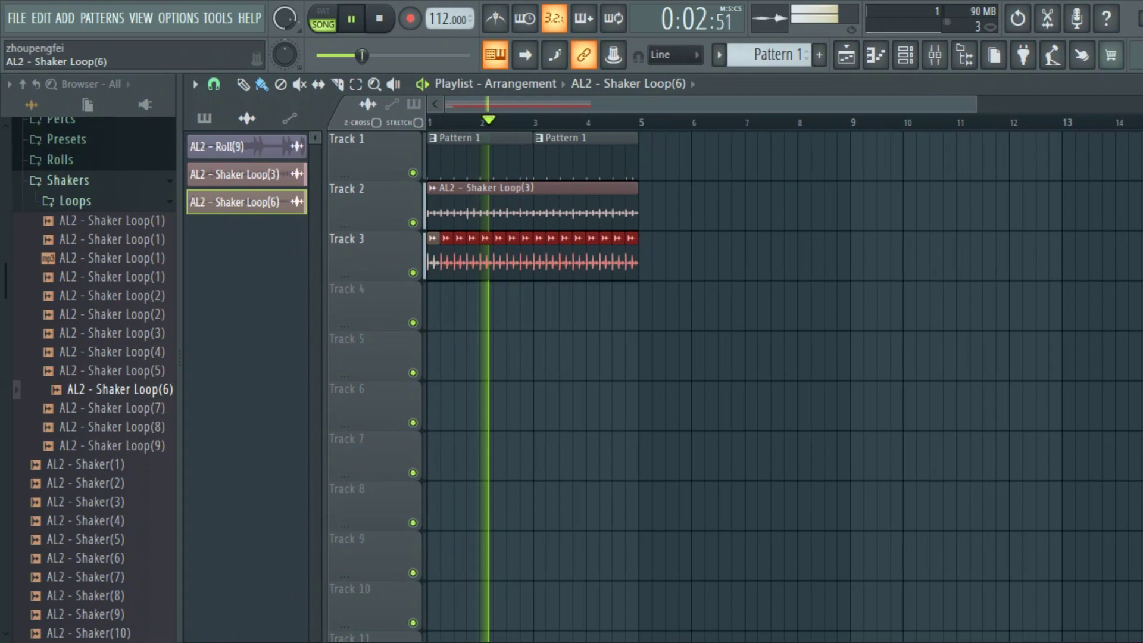
click(11, 201)
click(67, 180)
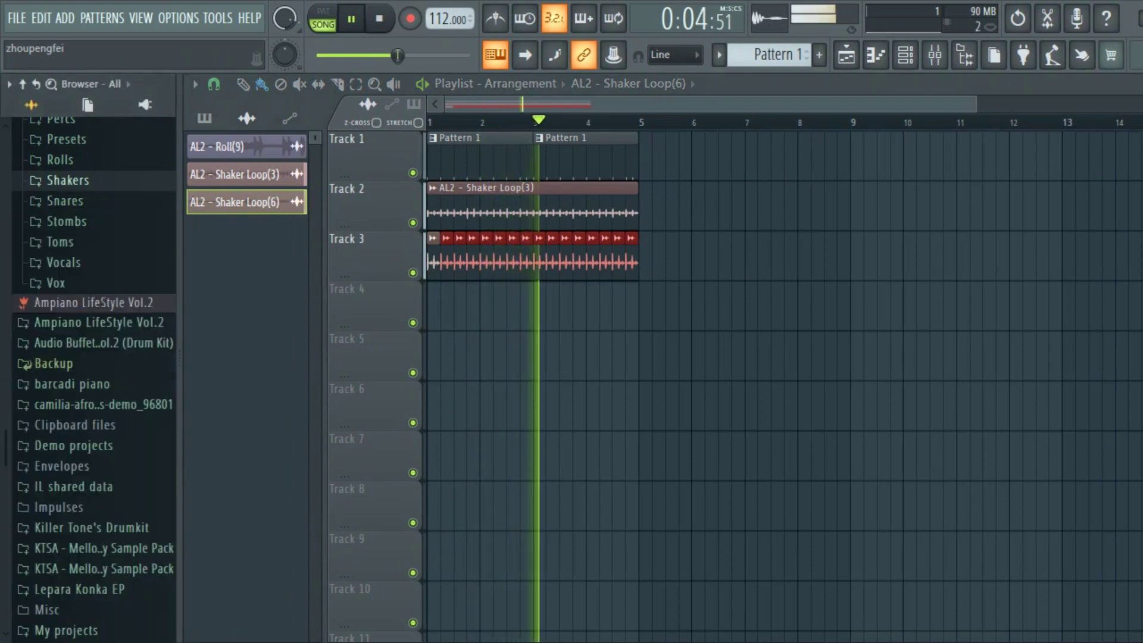
scroll(93, 221, up, 2)
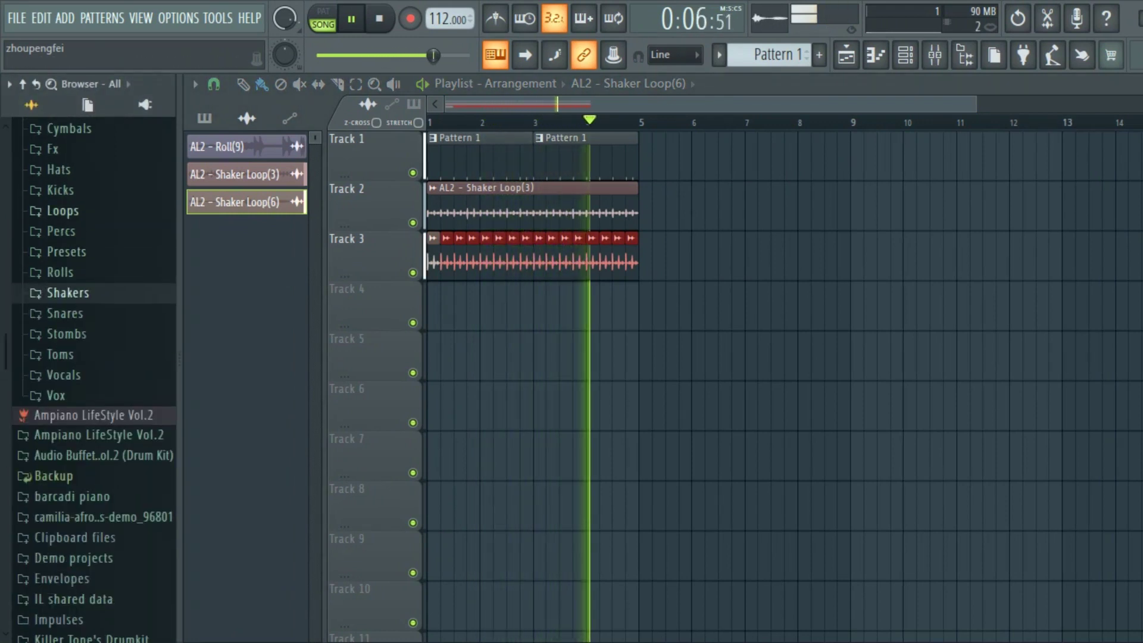
scroll(95, 381, up, 2)
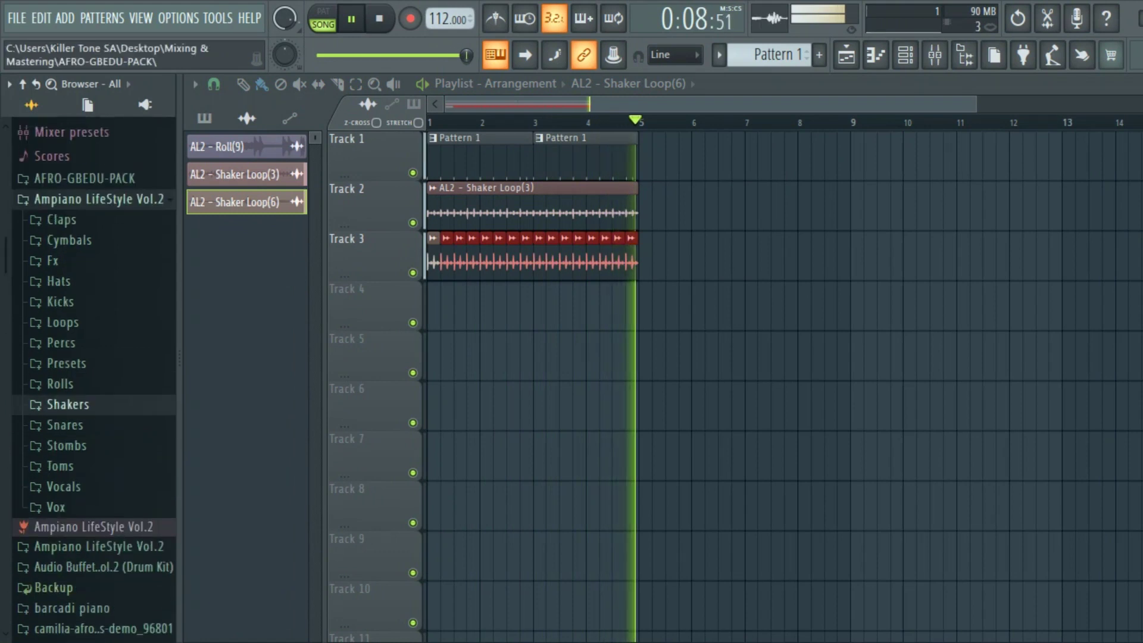
click(62, 320)
click(61, 368)
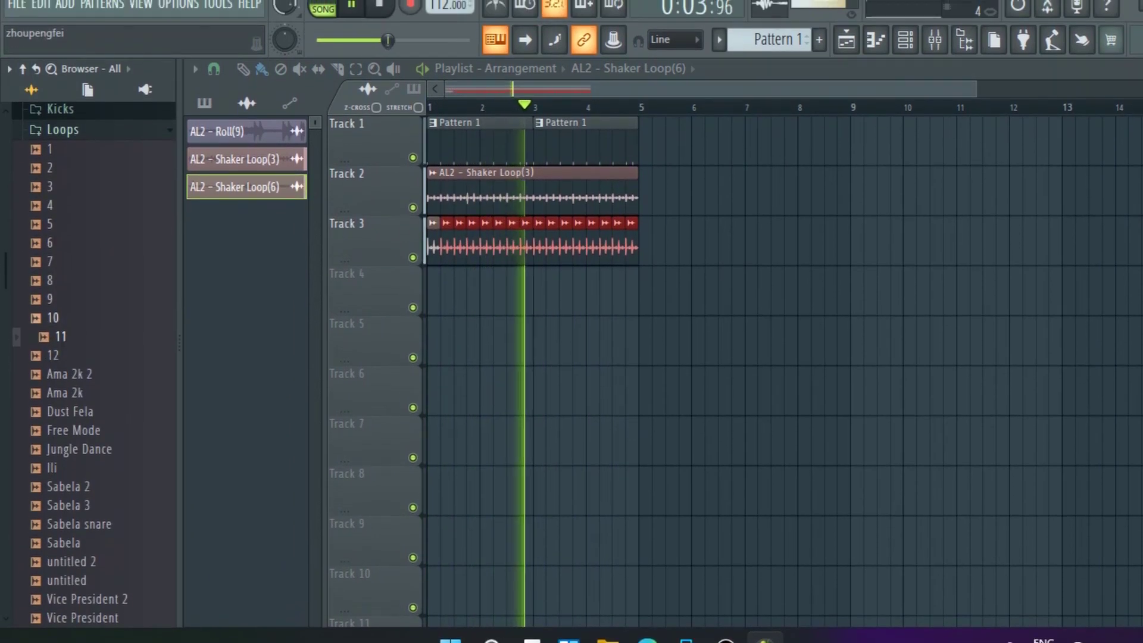
key(space)
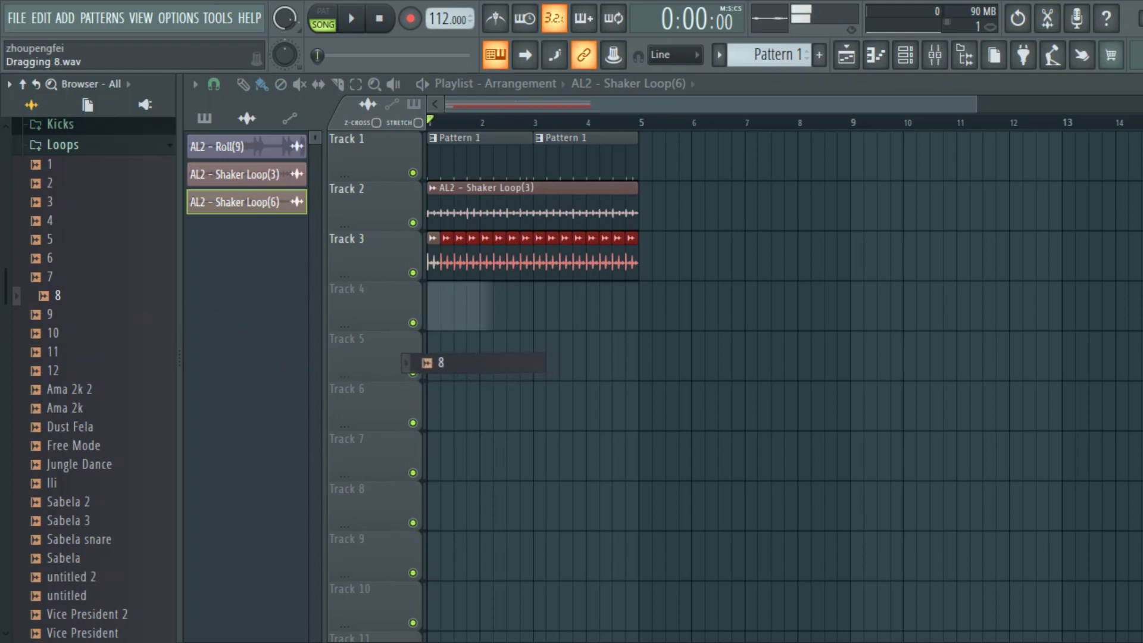
drag(432, 328, 432, 327)
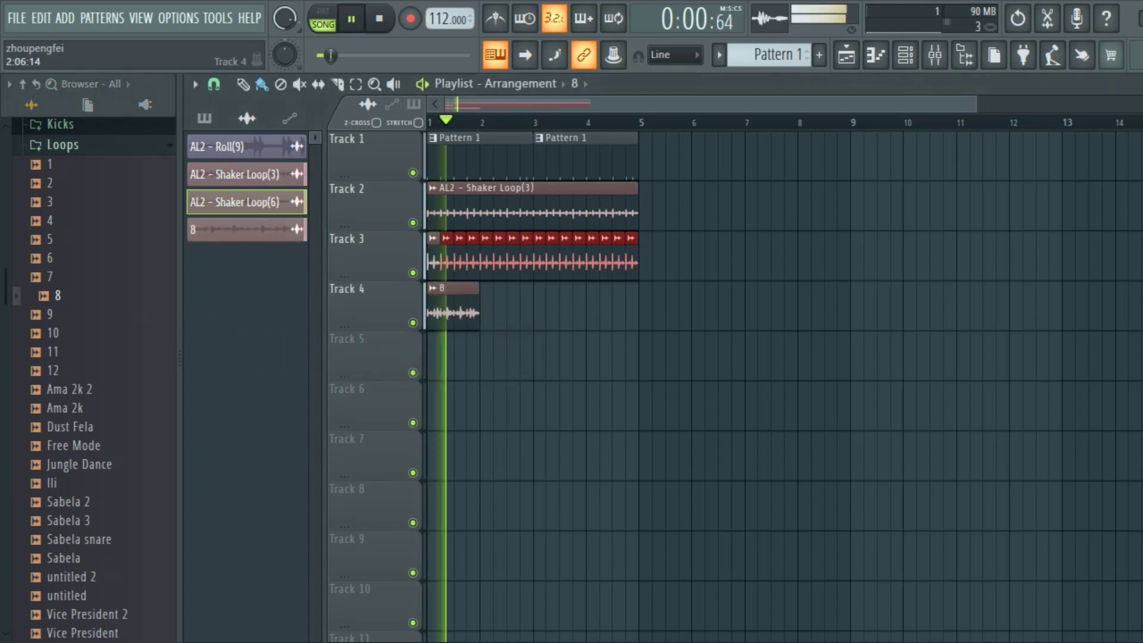
Step: Repeat loop 8 on Track 4 at bars 2, 3 and 4, and fit its first clip to the project tempo
click(500, 313)
click(547, 313)
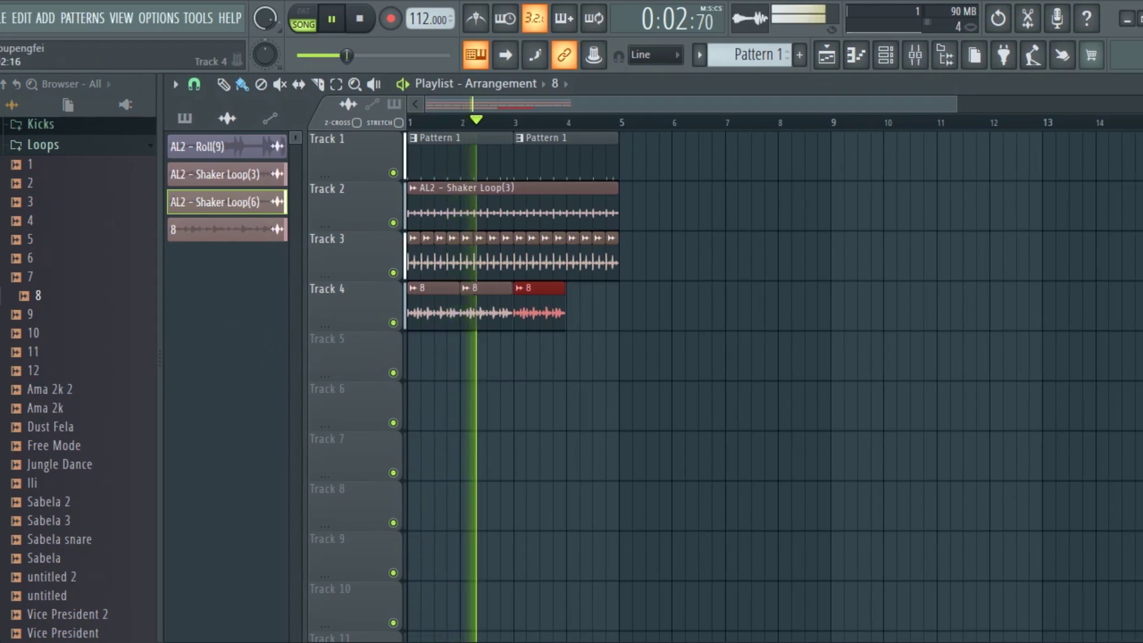
click(593, 313)
click(433, 288)
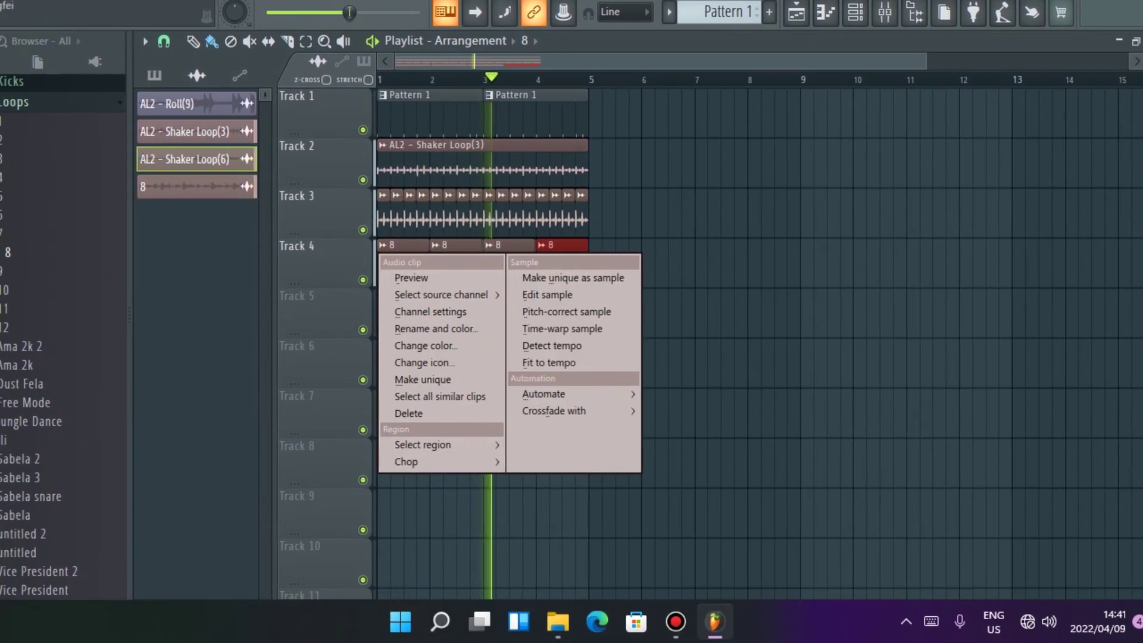
click(599, 406)
click(553, 303)
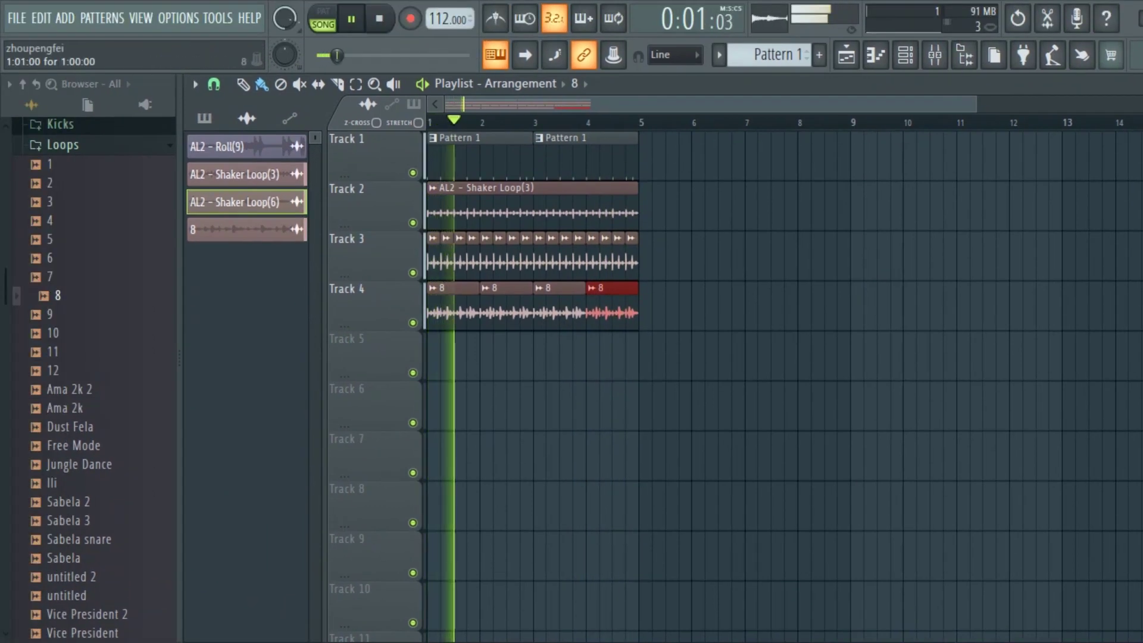
Step: Set the channel volume of loop 8 to 72% in its channel settings
double_click(381, 245)
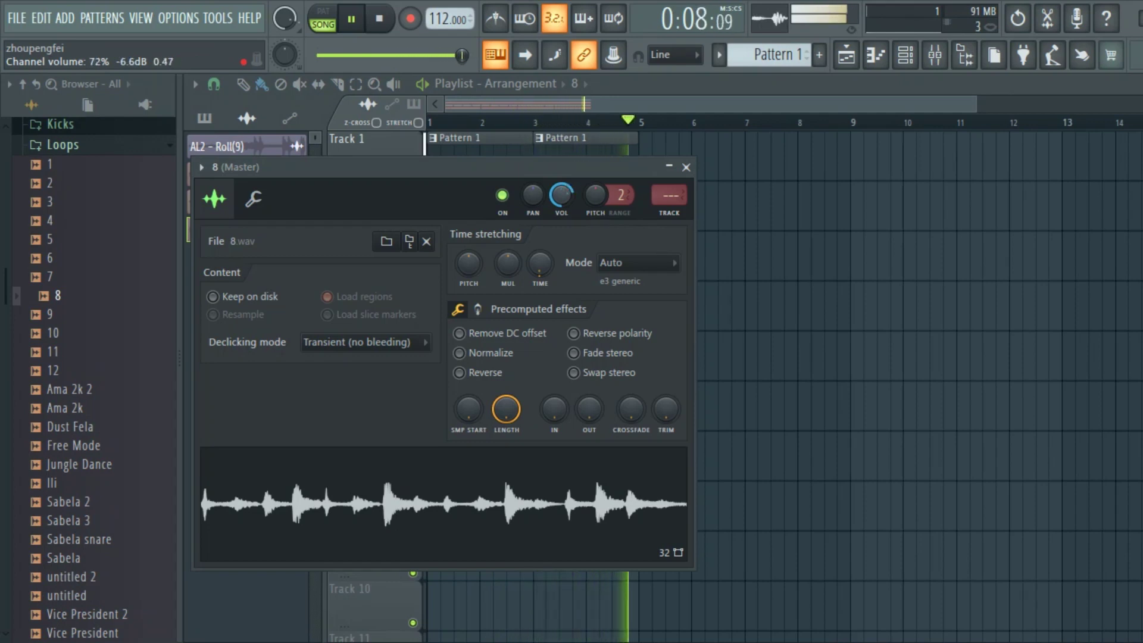
key(Escape)
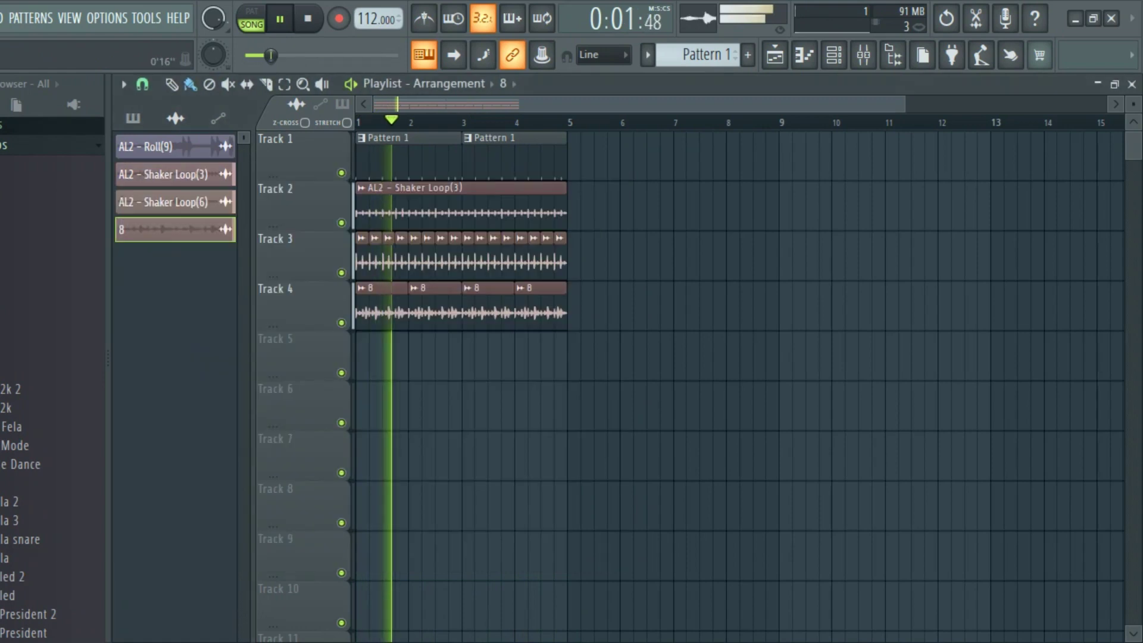
Step: Open the channel rack and show the Unsorted channels of Pattern 1
key(F6)
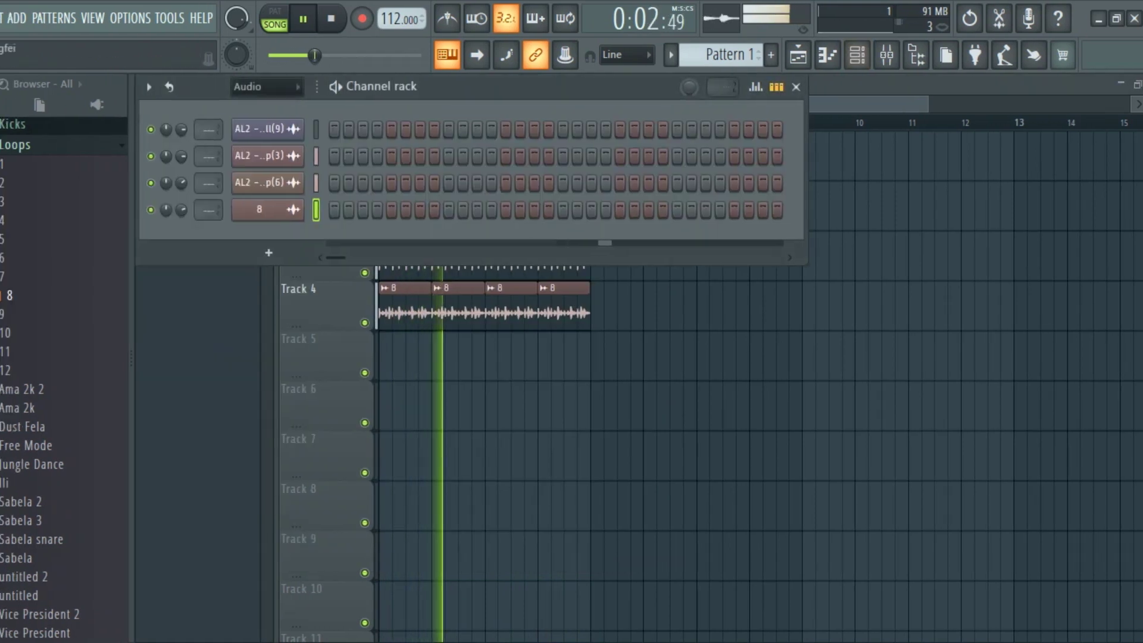
key(plus)
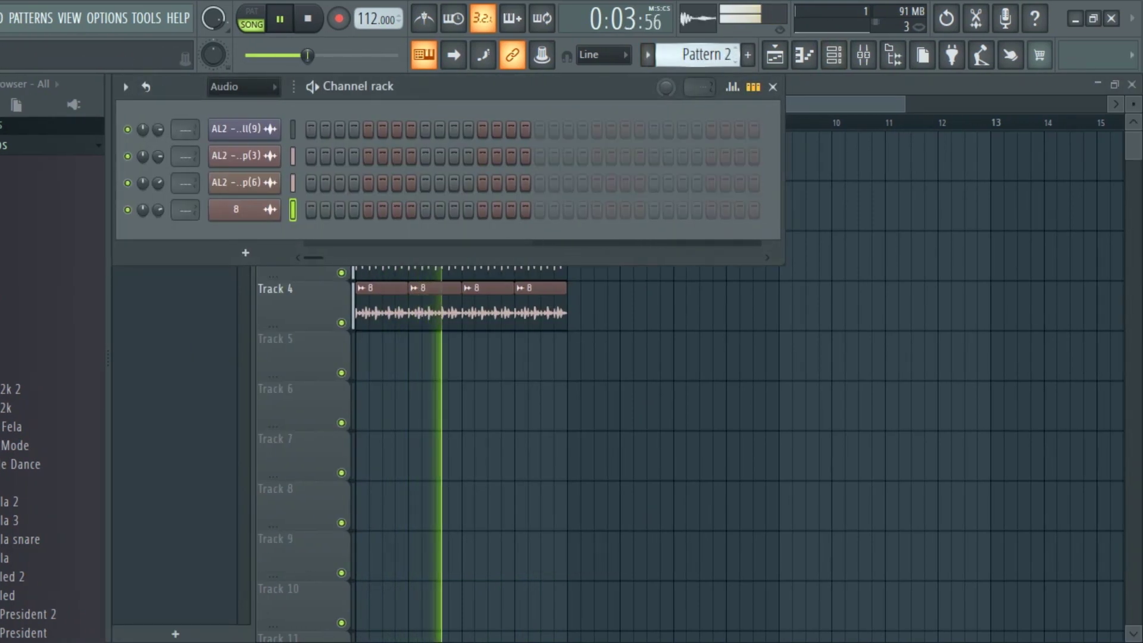
key(minus)
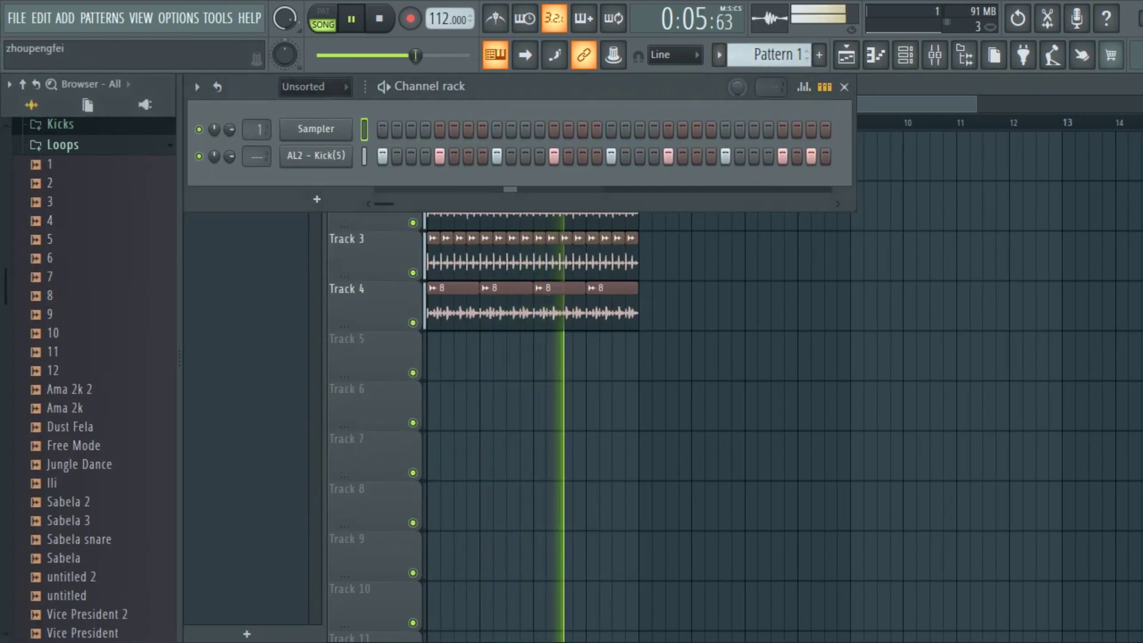
Step: Preview samples in the pack's Percs folder and add AL2 - Perc(19) as a new channel below AL2 - Kick(5)
click(63, 144)
key(Down)
key(Right)
key(Down)
key(Down)
key(Down)
key(Down)
key(Down)
key(Down)
key(Down)
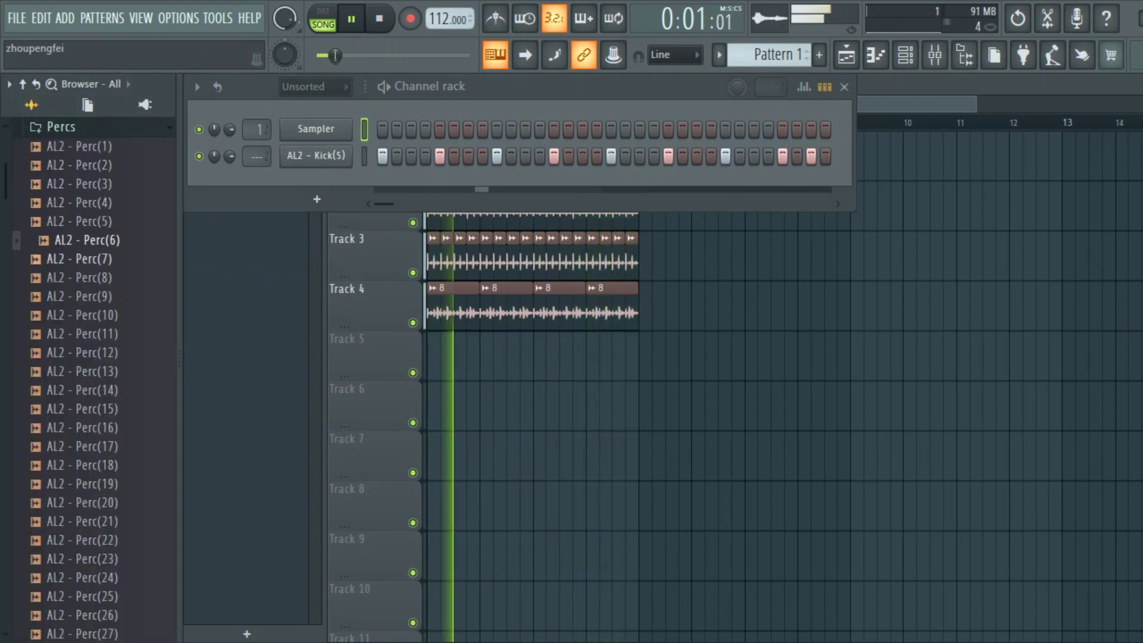
key(Down)
key(Down)
key(Down)
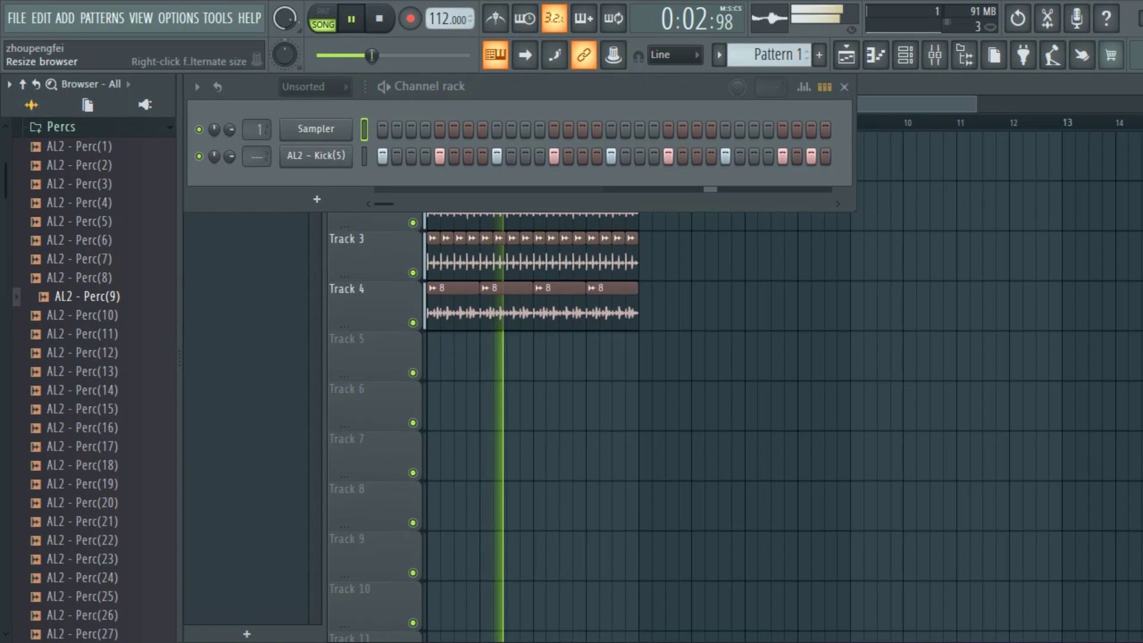
key(Down)
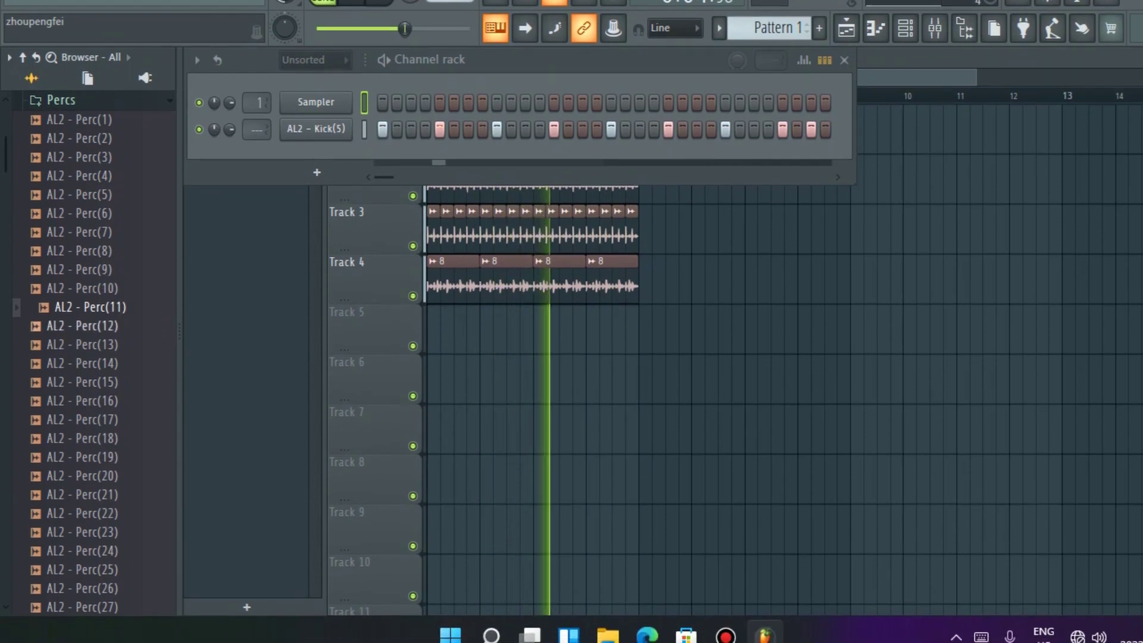
key(Down)
key(Down)
key(Down)
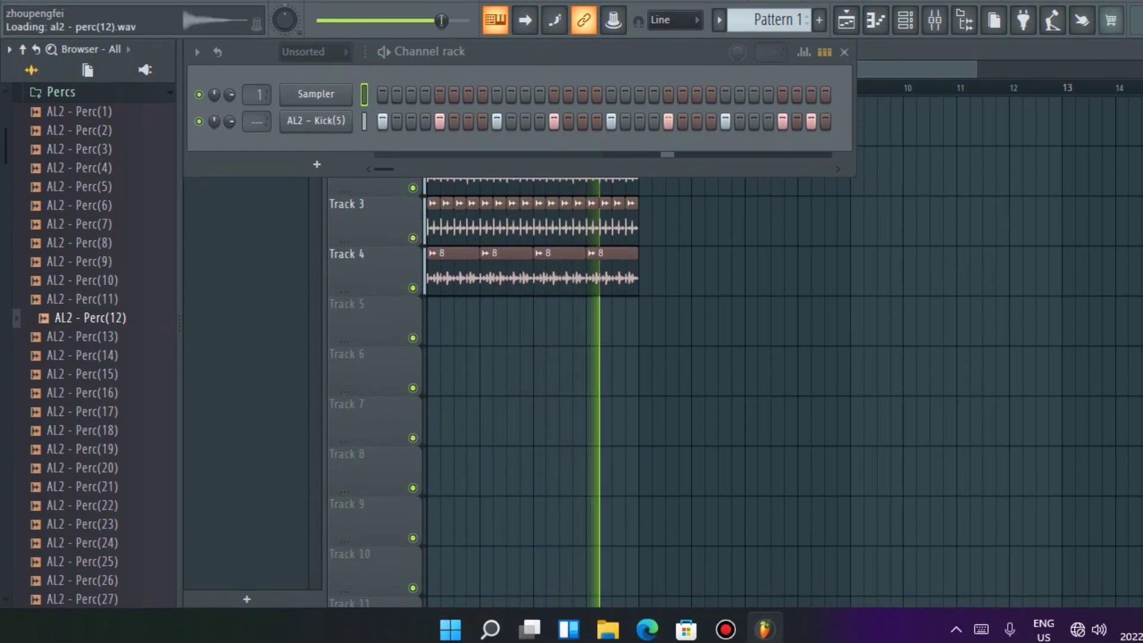
key(Down)
key(Down)
key(Down)
key(Down)
key(Down)
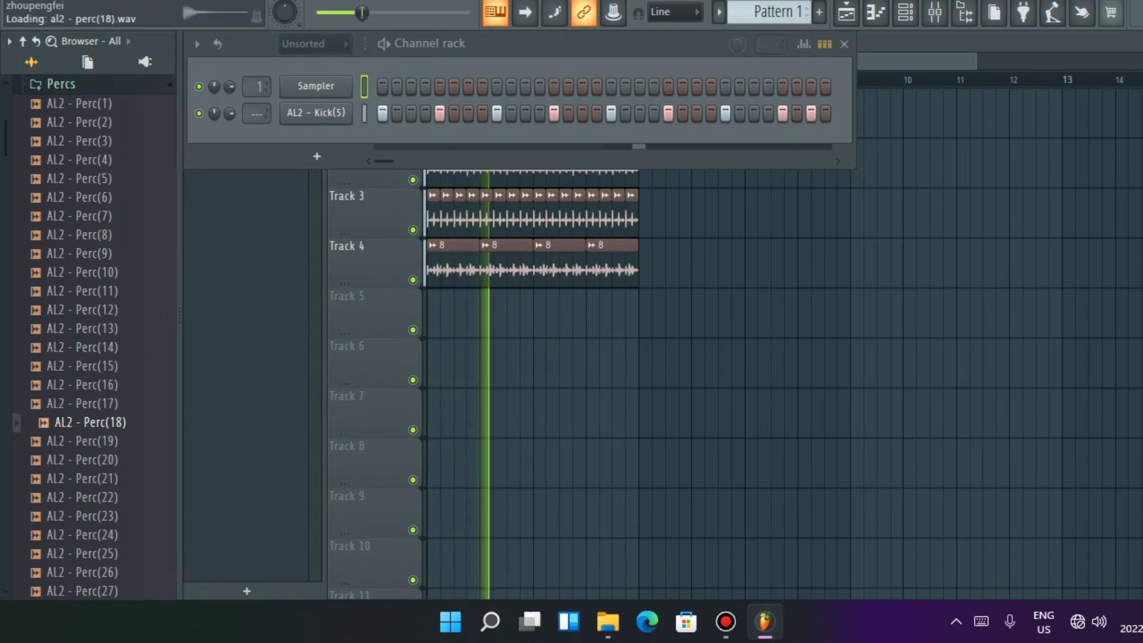
key(Down)
key(Up)
key(Down)
key(Up)
drag(89, 441, 304, 161)
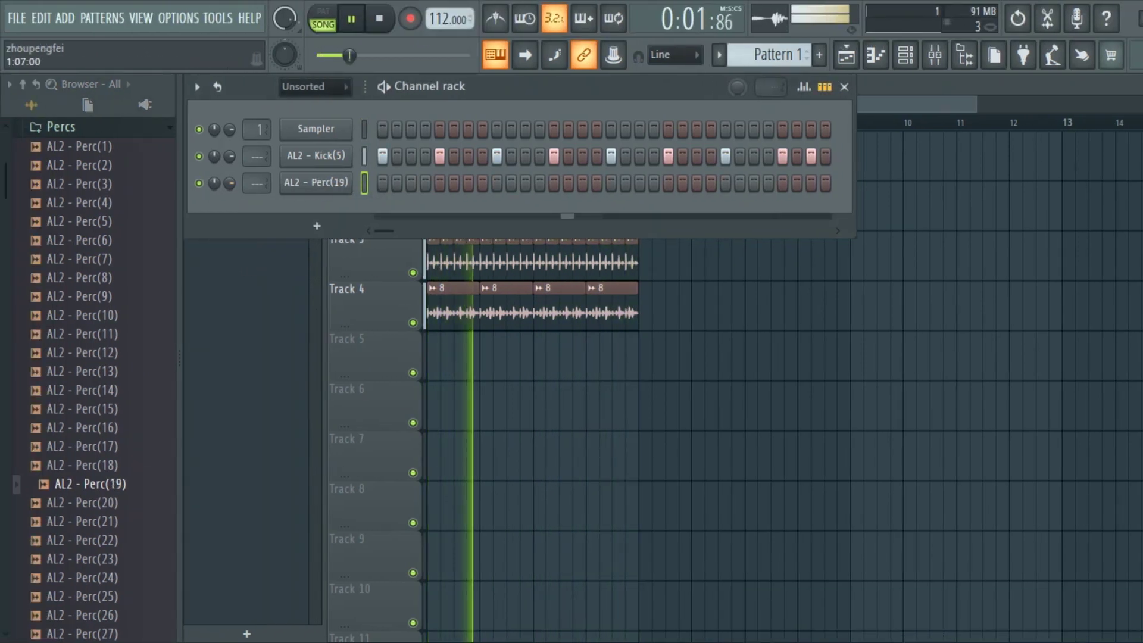
Step: Place AL2 - Perc(19) hits on steps 7 and 23 of Pattern 1
click(468, 183)
click(640, 182)
right_click(640, 183)
click(625, 183)
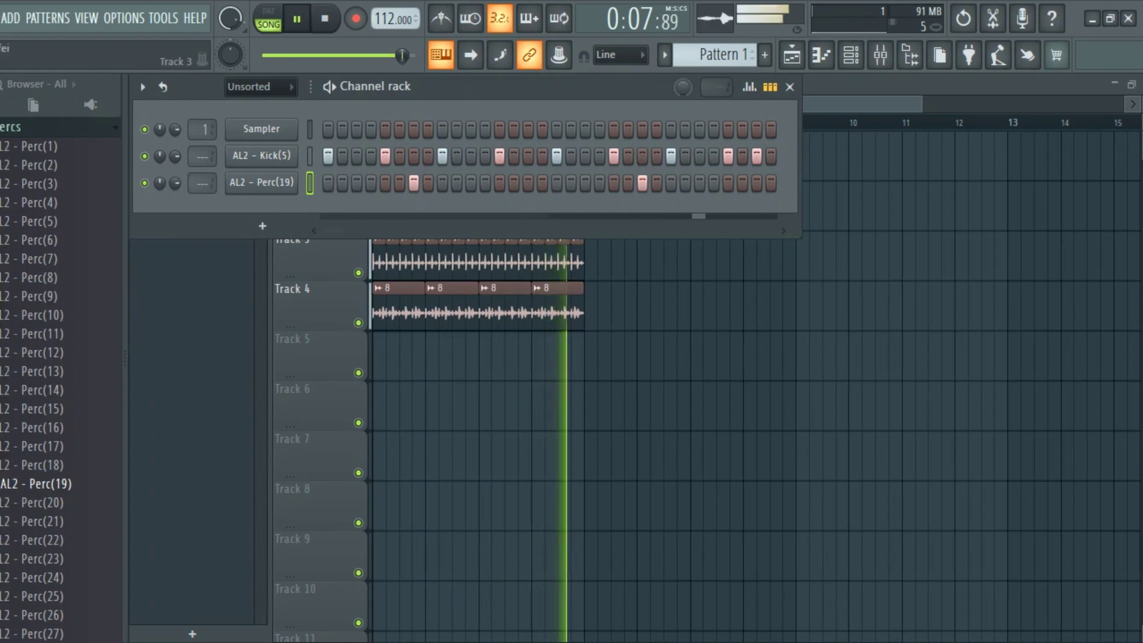
Step: Add the AL2 - Perc(23) sample as a new channel below AL2 - Perc(19)
key(space)
scroll(54, 357, down, 3)
scroll(90, 419, down, 1)
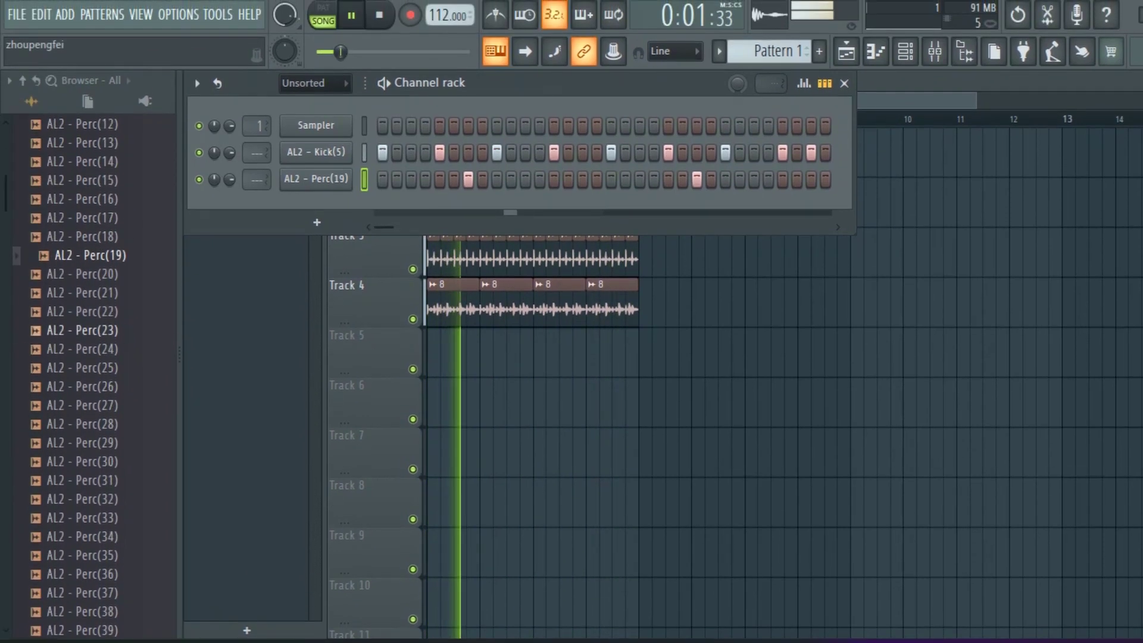
click(89, 290)
drag(84, 291, 333, 215)
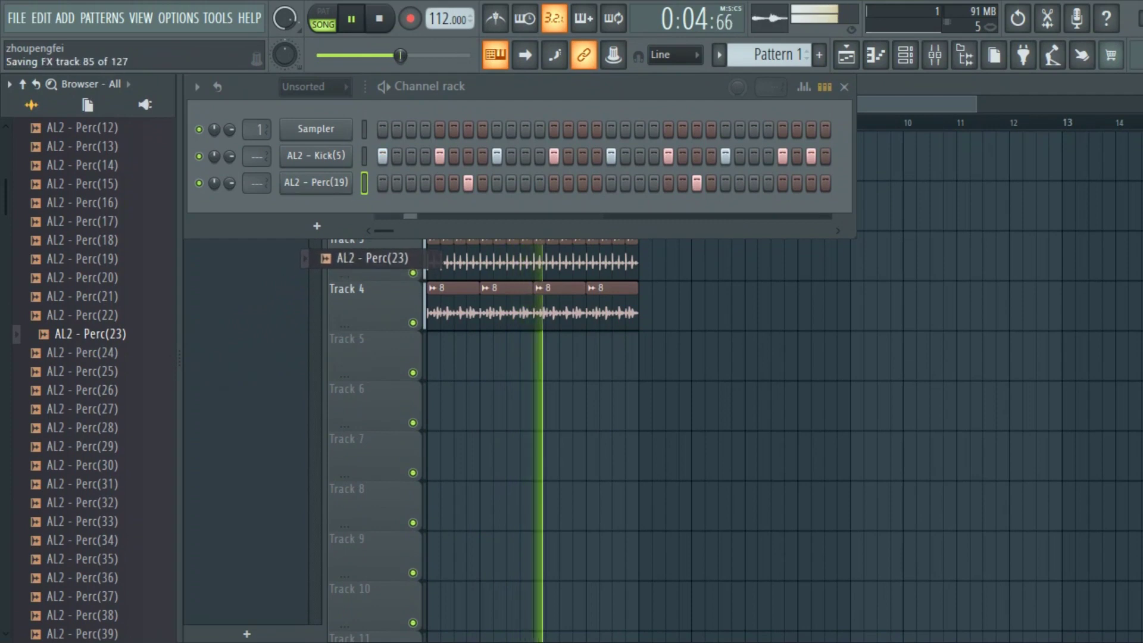
drag(328, 258, 328, 258)
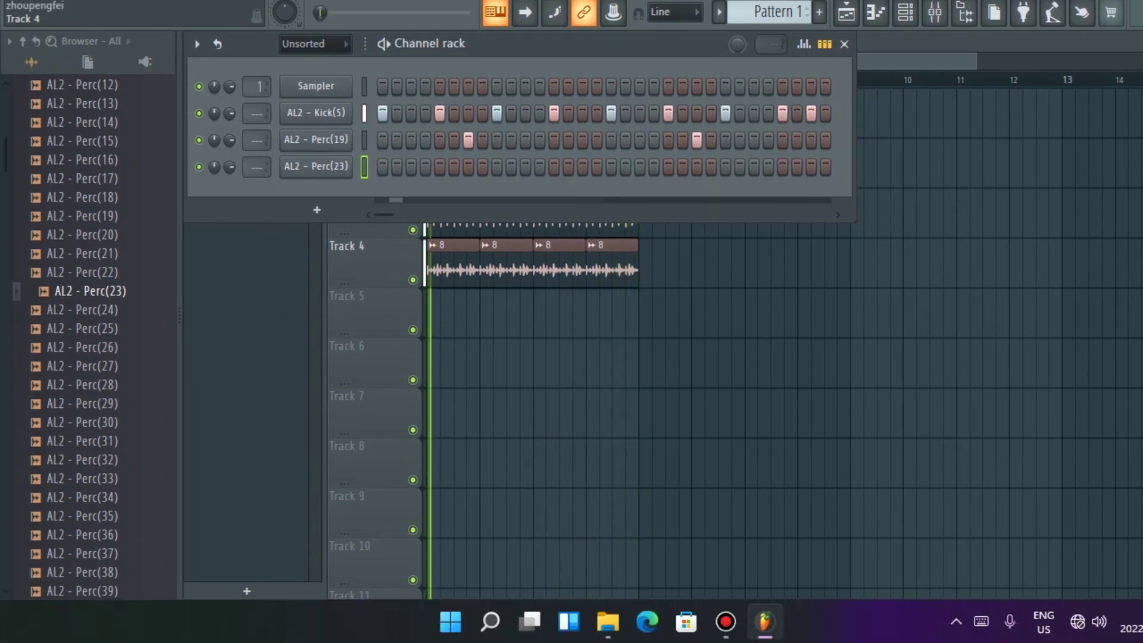
Step: Preview further Percs samples and load AL2 - Perc(43) in place of the AL2 - Perc(23) channel
click(83, 578)
click(84, 559)
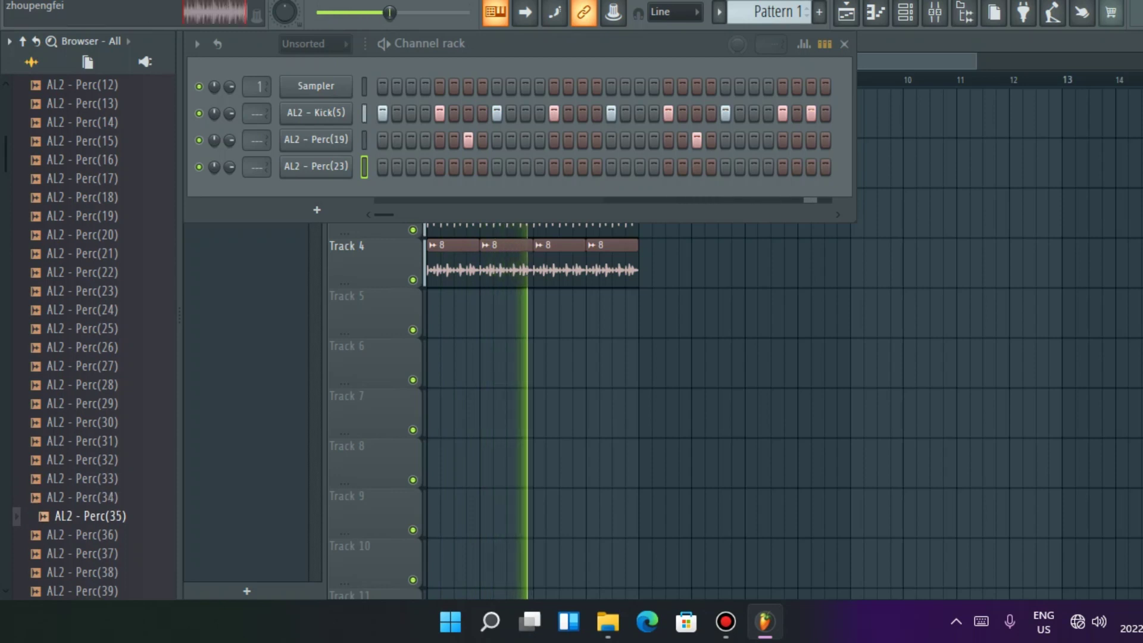
scroll(84, 337, down, 2)
click(83, 460)
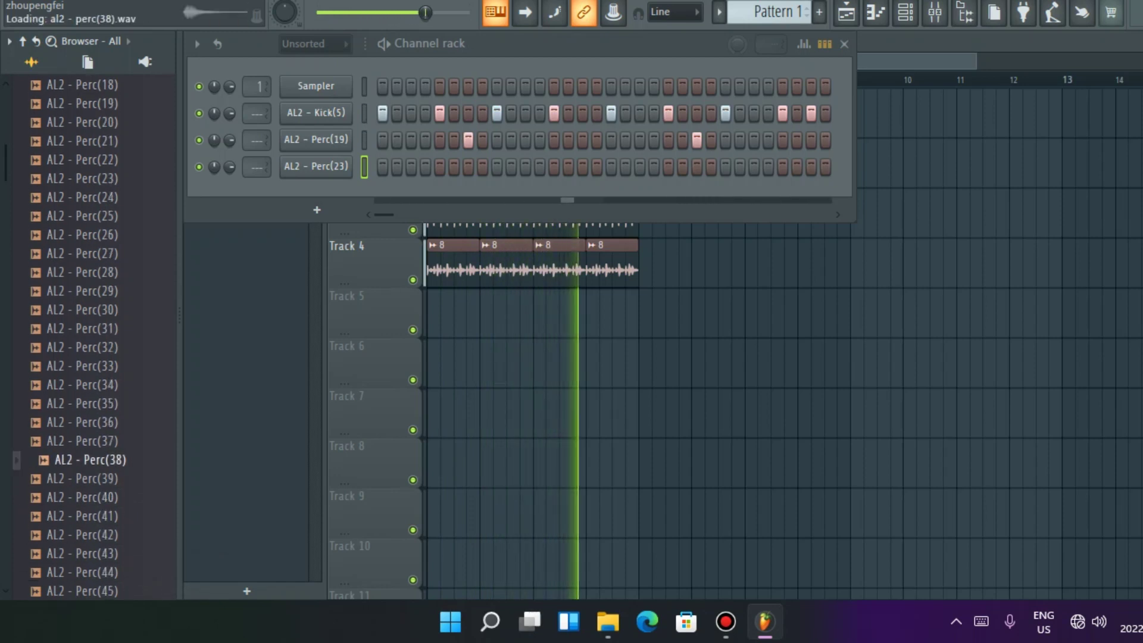
click(83, 479)
click(84, 497)
click(84, 517)
click(83, 534)
click(83, 554)
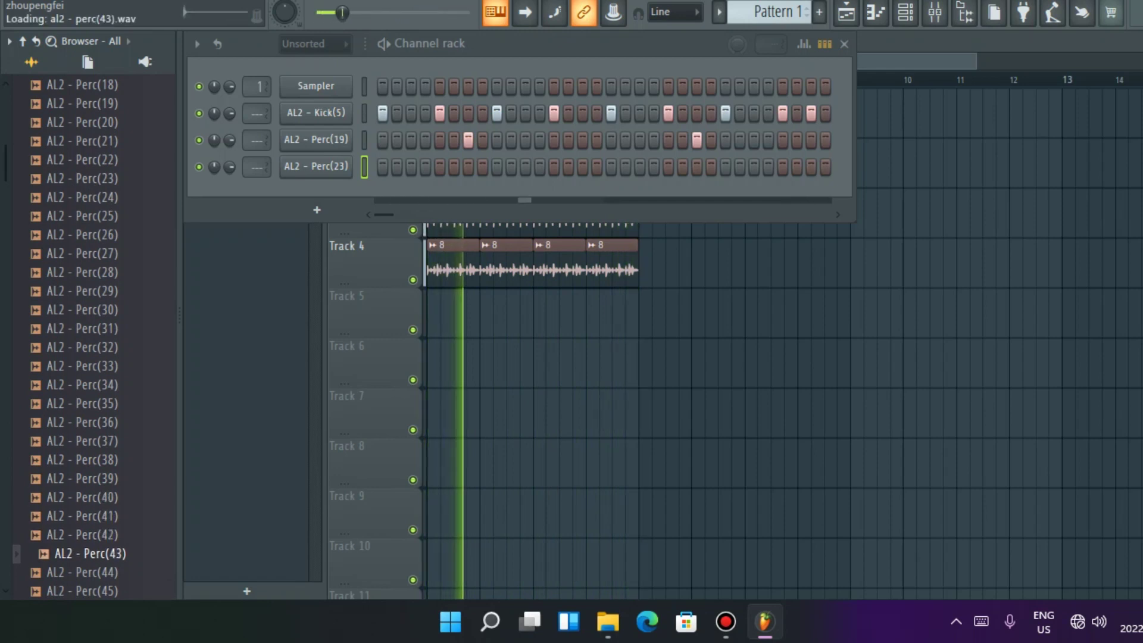
scroll(83, 476, down, 2)
drag(83, 441, 315, 415)
drag(262, 441, 316, 209)
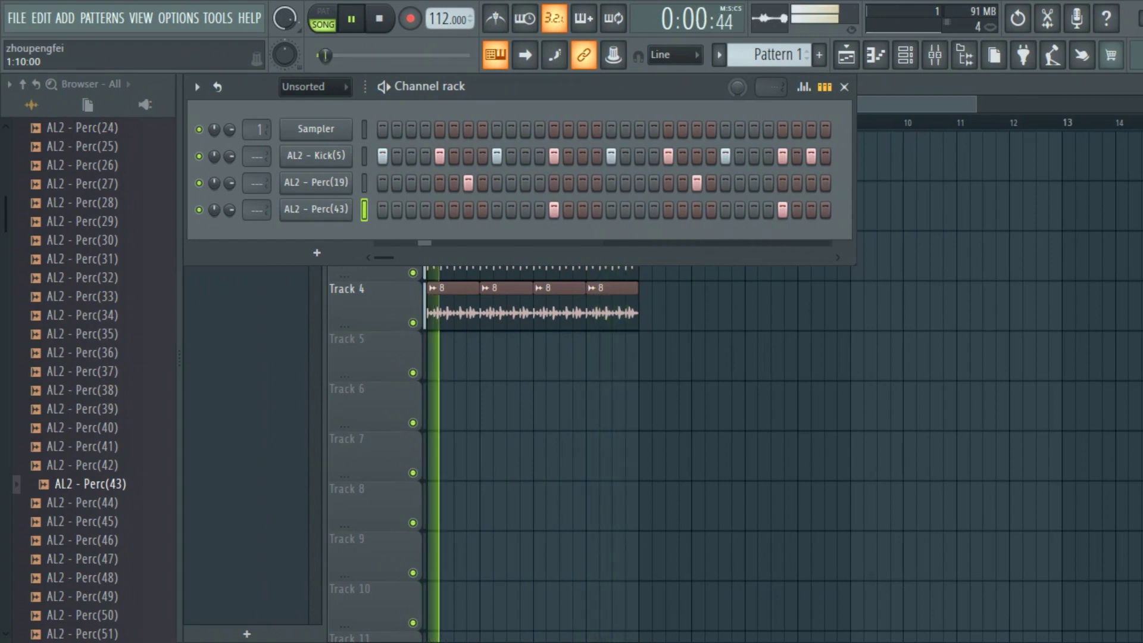
Step: Preview the samples following Perc(43) and add AL2 - Perc(46) as a new channel in the channel rack
key(Down)
key(Down)
key(Down)
key(Down)
key(Down)
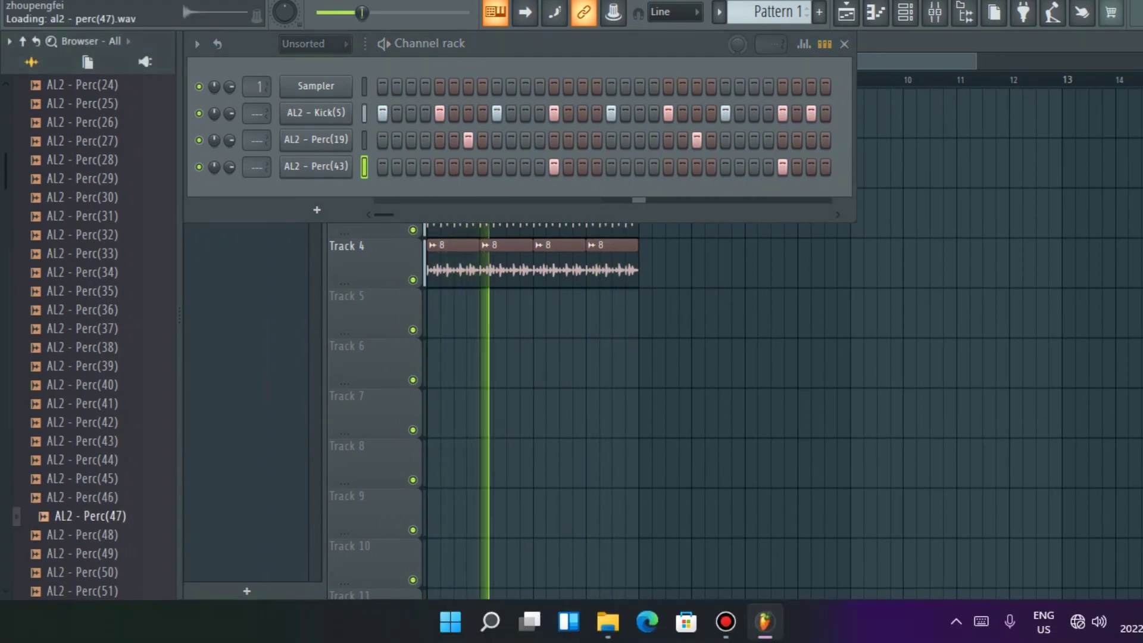
click(90, 498)
click(82, 478)
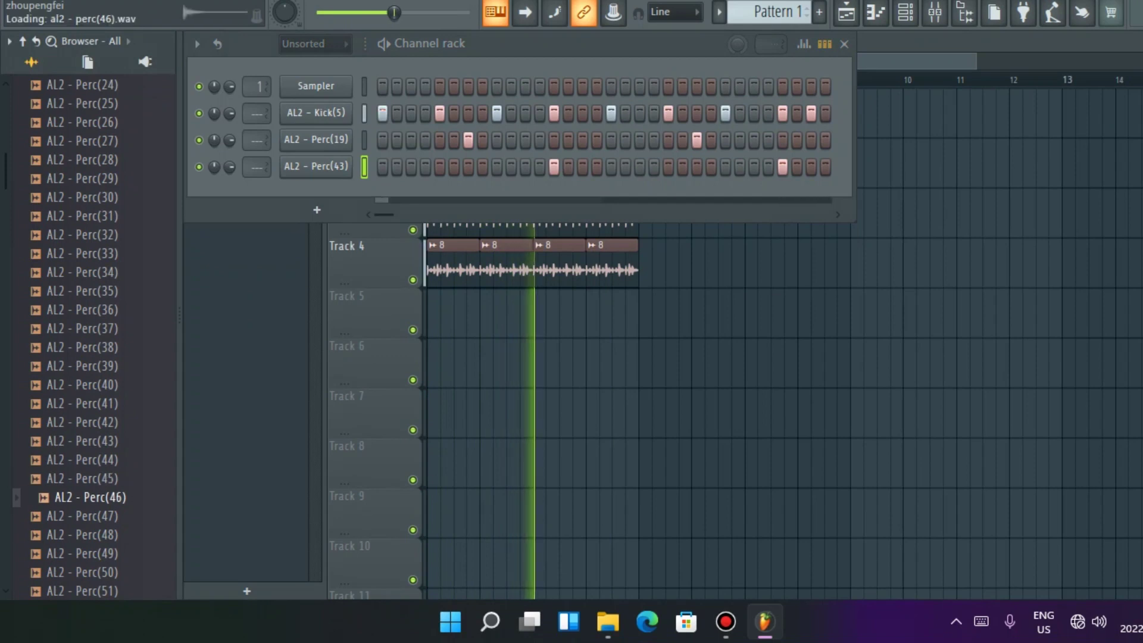
drag(89, 498, 329, 386)
drag(261, 417, 305, 275)
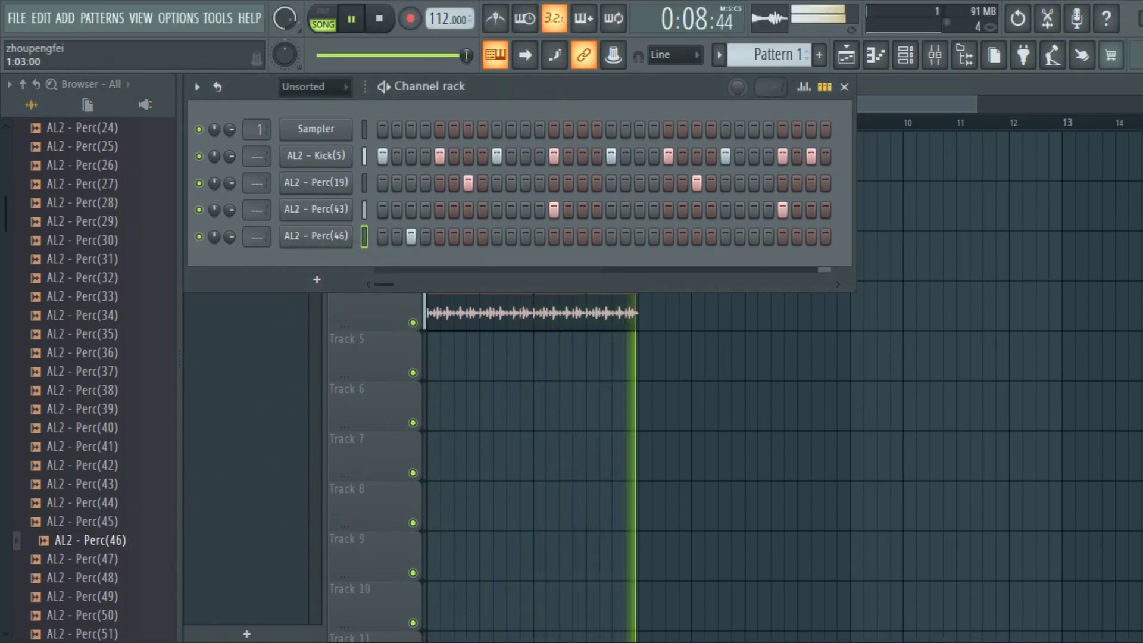
Step: Place AL2 - Perc(46) hits on steps 4 and 20 of Pattern 1
click(411, 236)
right_click(411, 236)
click(425, 237)
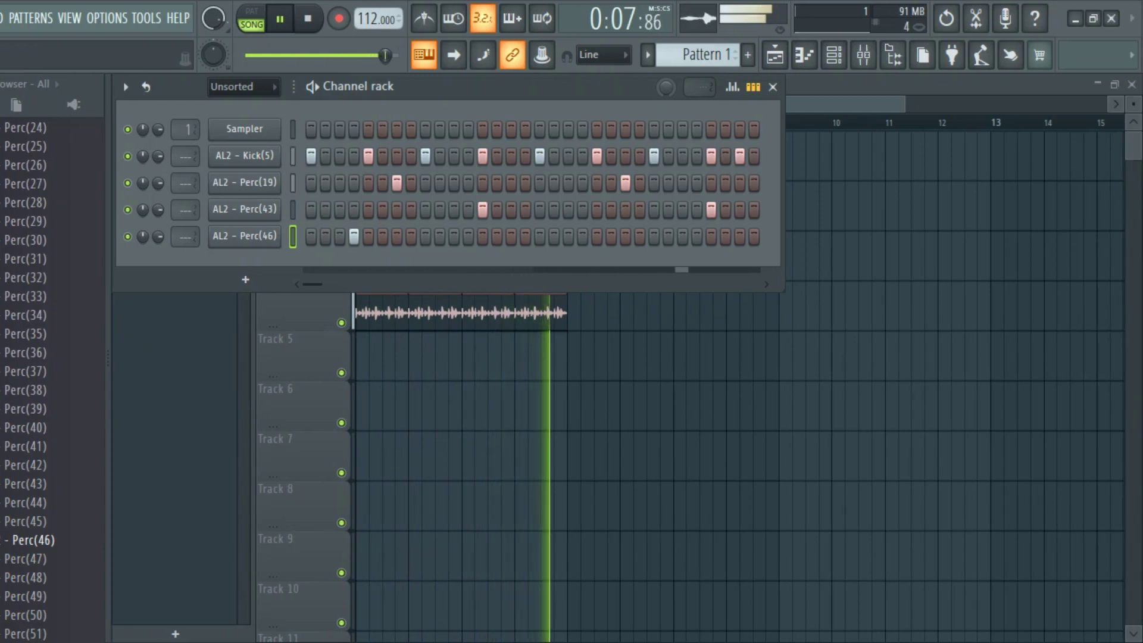
click(583, 236)
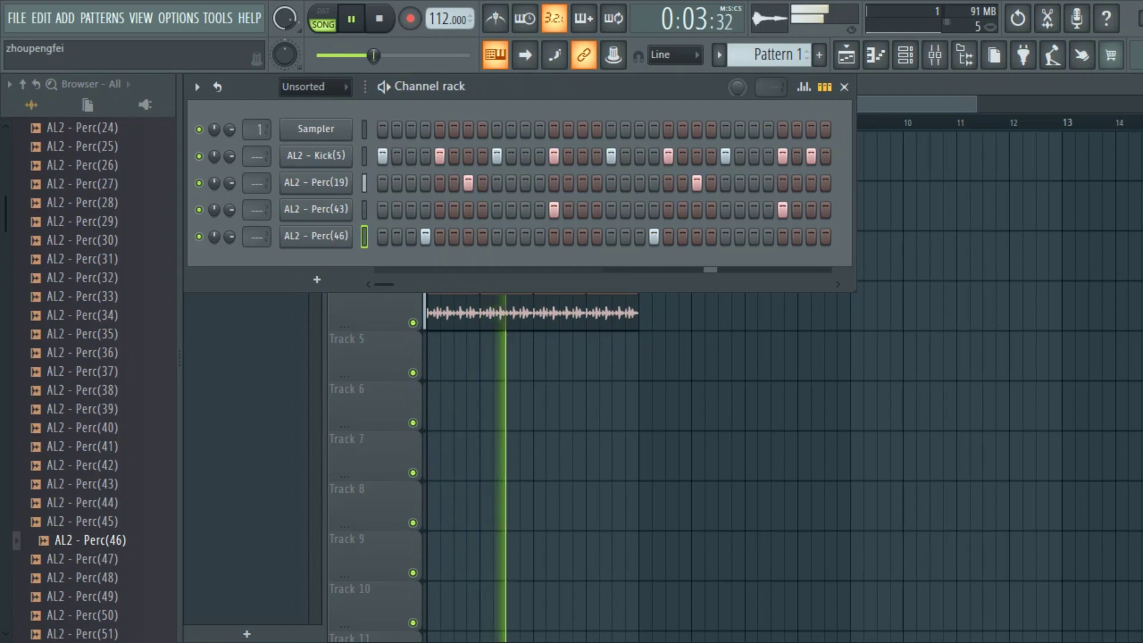
Step: Preview the remaining Percs samples past Perc(46) and add AL2 - Perc(60) as a new channel in the channel rack
key(Down)
key(Down)
key(Down)
key(Down)
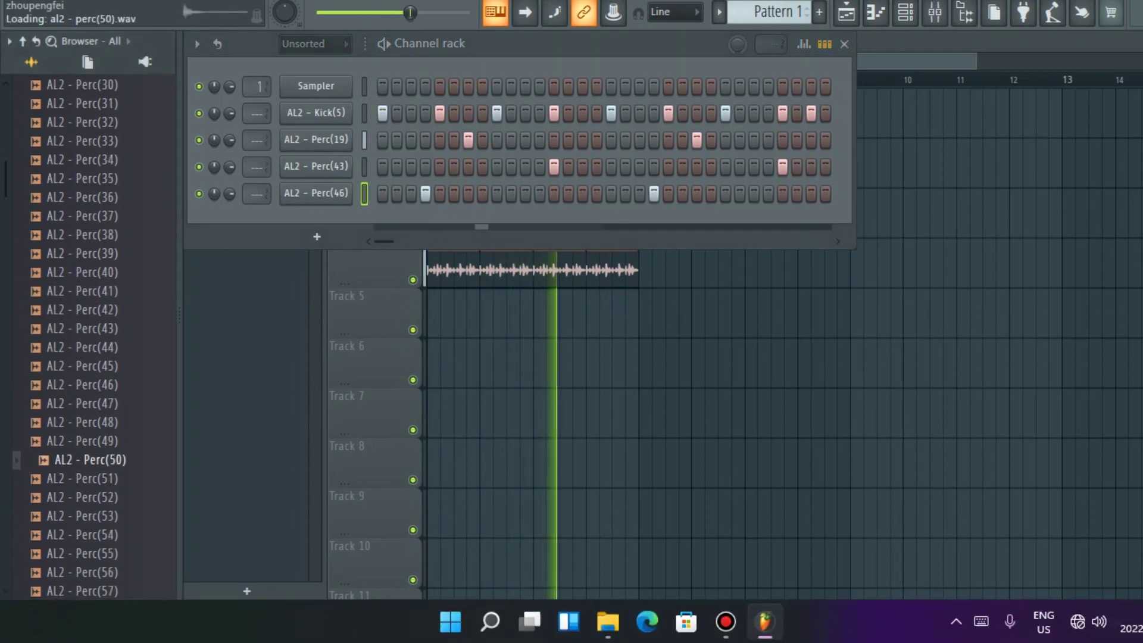
key(Up)
key(Down)
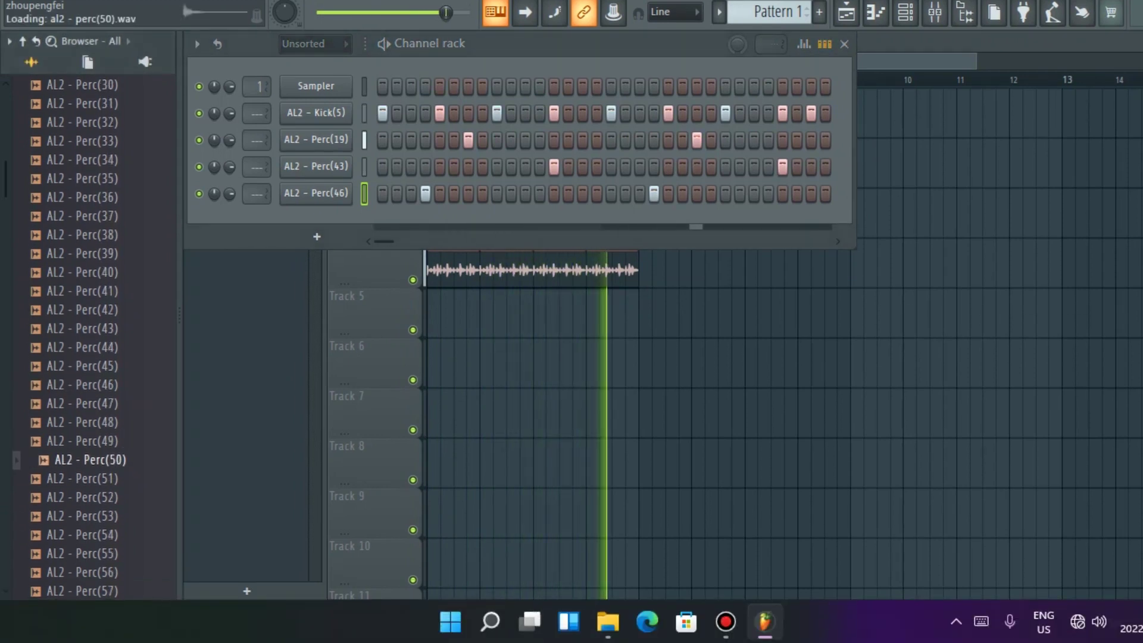
key(Down)
key(Down)
key(Down)
key(Down)
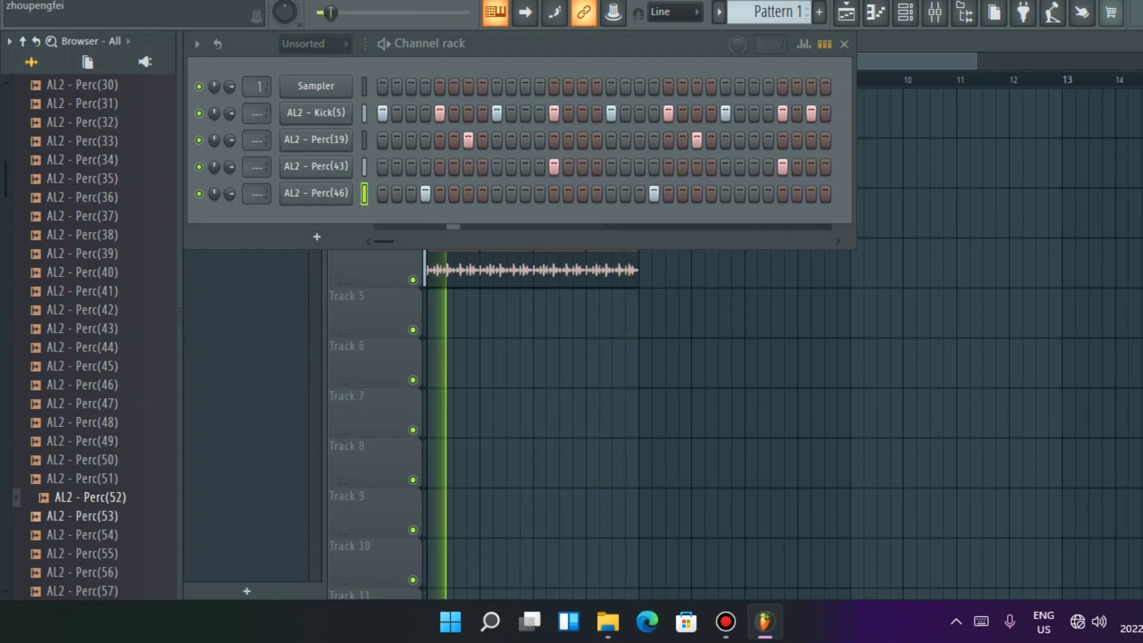
key(Up)
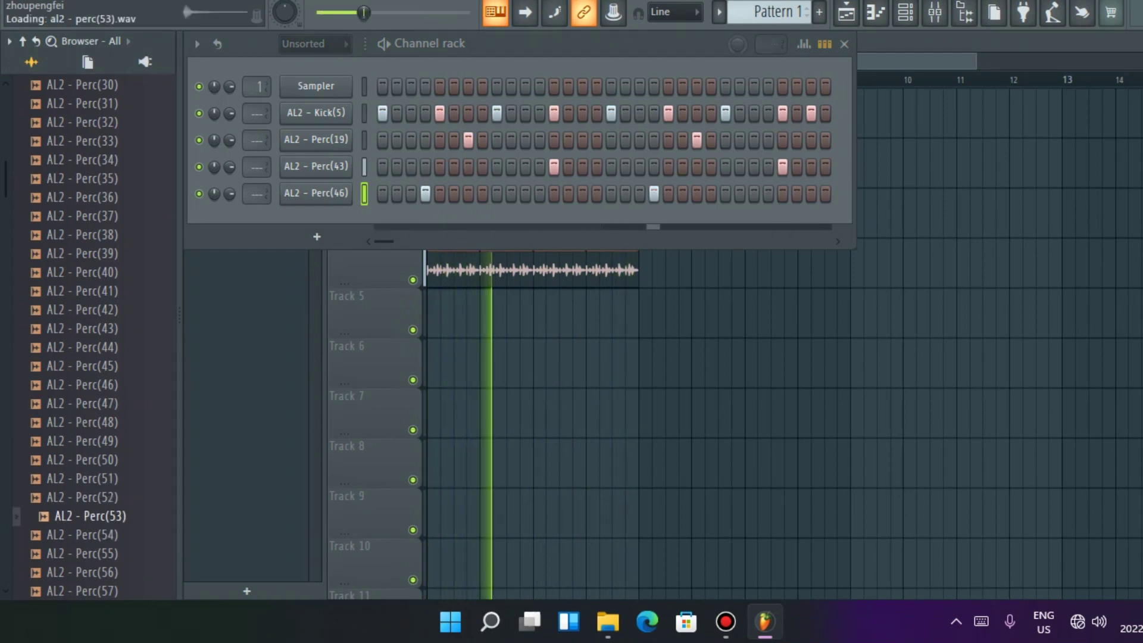
scroll(89, 337, down, 4)
click(90, 460)
click(89, 441)
key(Up)
key(Down)
key(Up)
drag(91, 422, 316, 222)
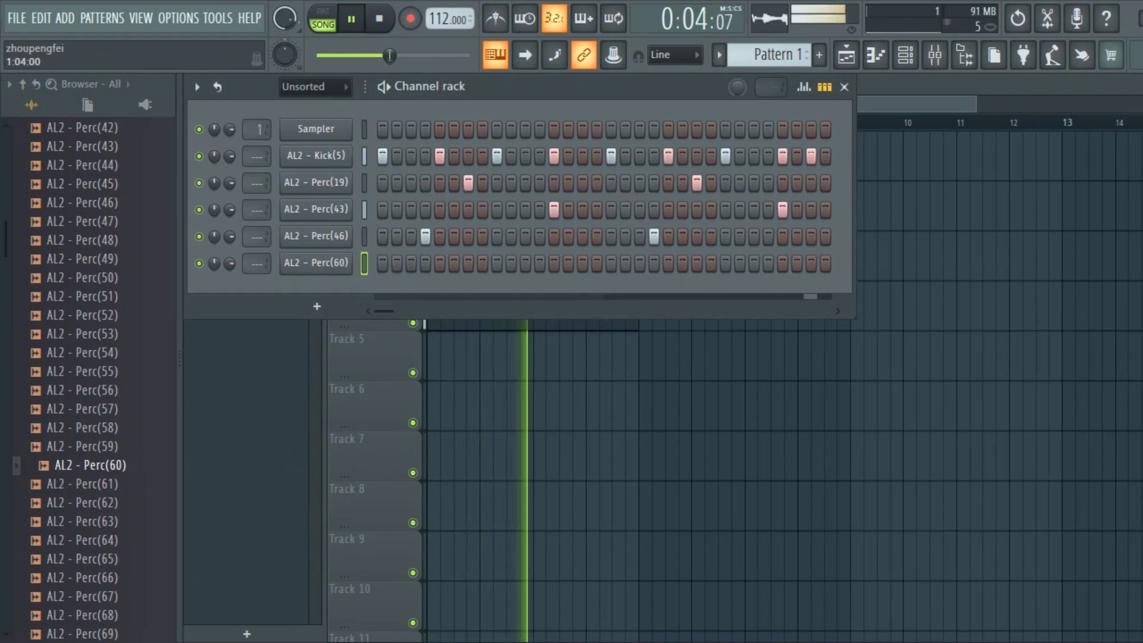
Step: Place AL2 - Perc(60) hits on steps 3 and 20 and lower its channel volume
click(410, 262)
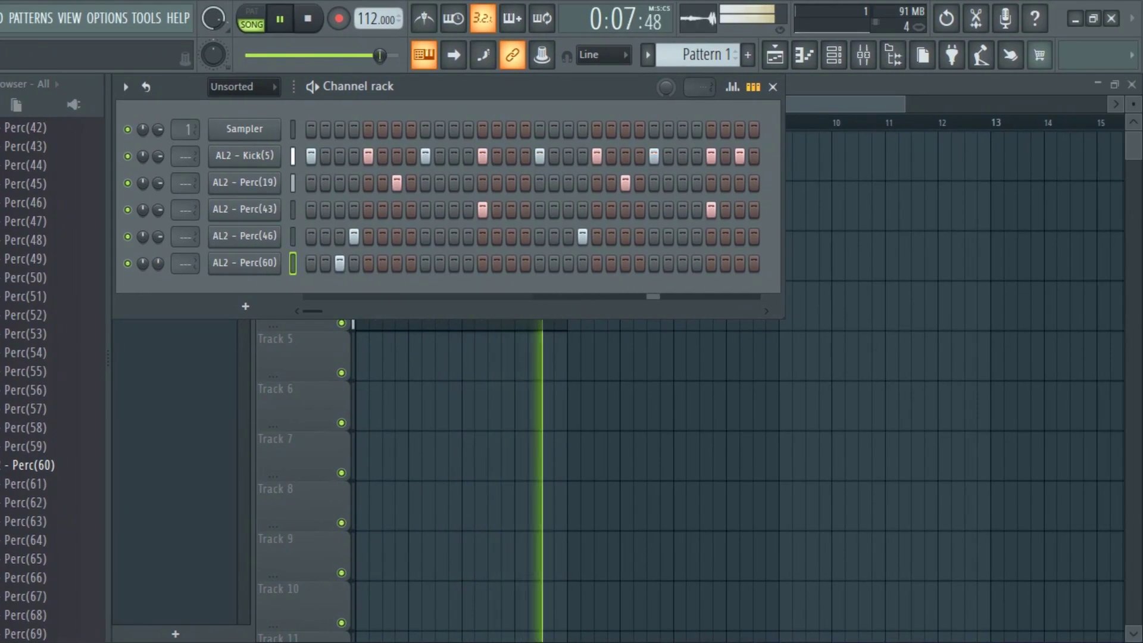
click(582, 263)
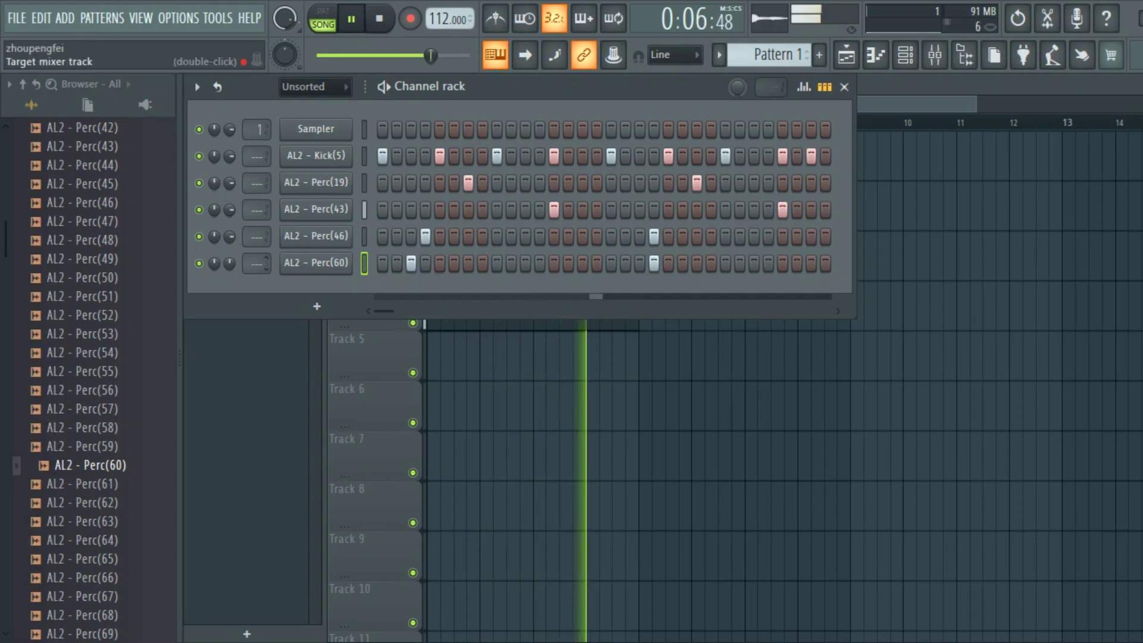
drag(229, 263, 229, 267)
Step: Route the AL2 - Perc(60) channel to mixer track 2 and load Fruity Reeverb 2 in its first effect slot
click(316, 262)
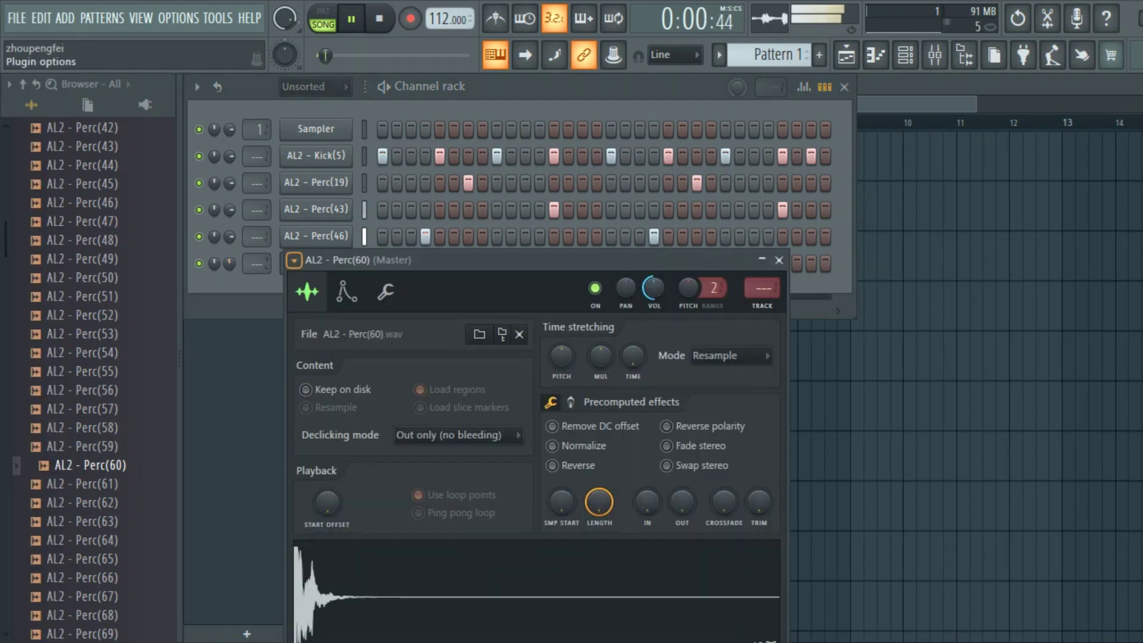
click(294, 260)
click(590, 316)
click(886, 296)
mouse_move(909, 241)
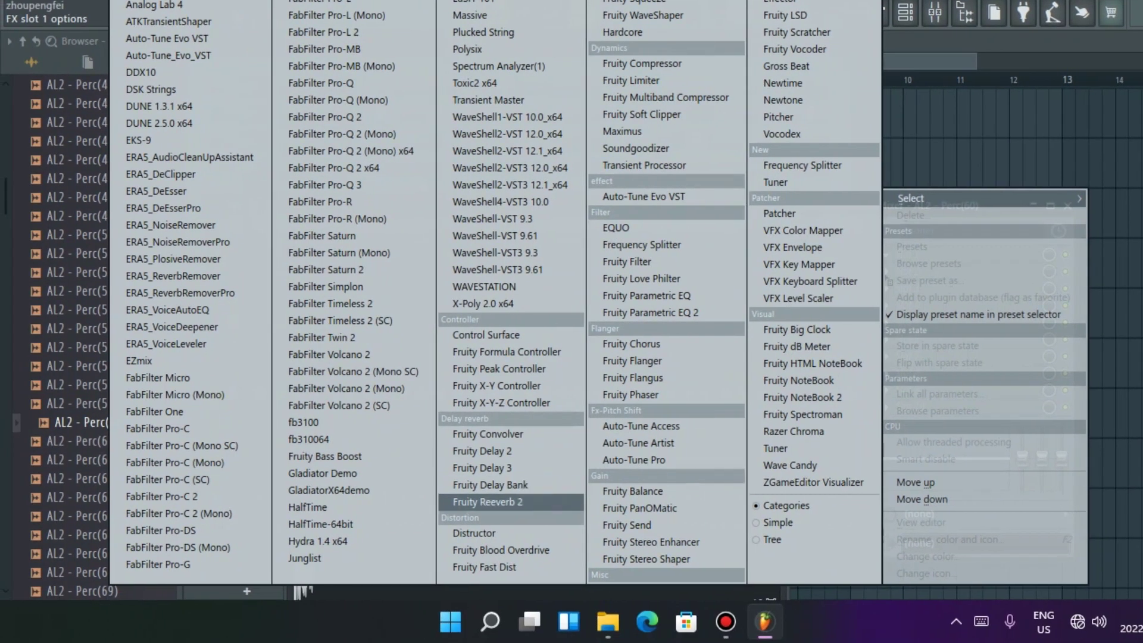
click(416, 502)
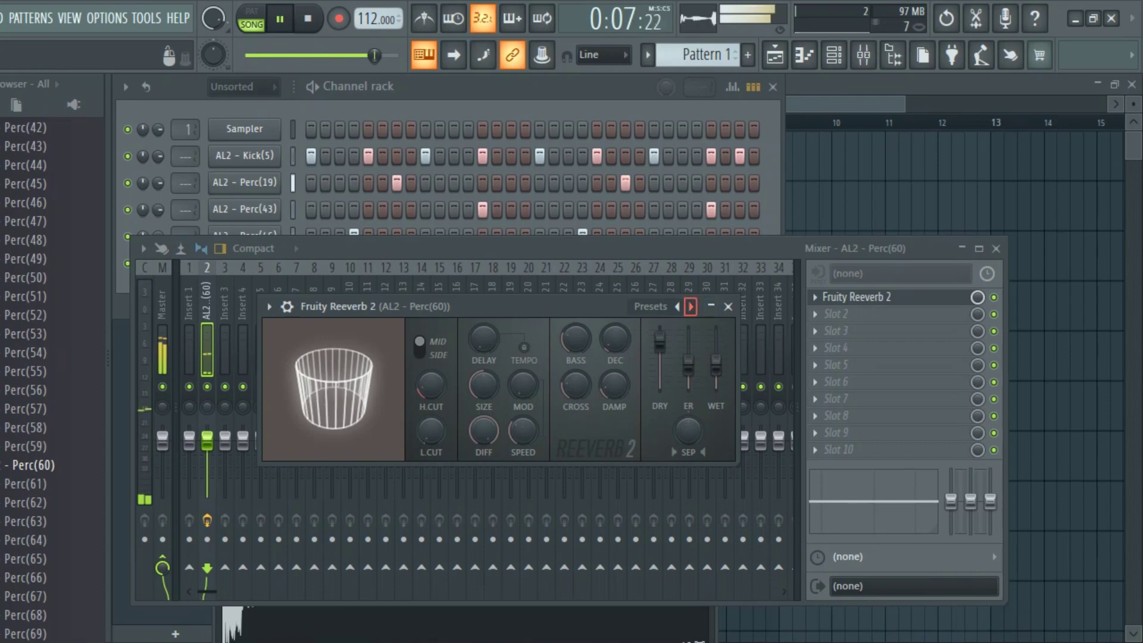
Step: Apply the Killer Tone 2 preset to Fruity Reeverb 2, close the plugin and lower the effect slot's mix level
click(691, 306)
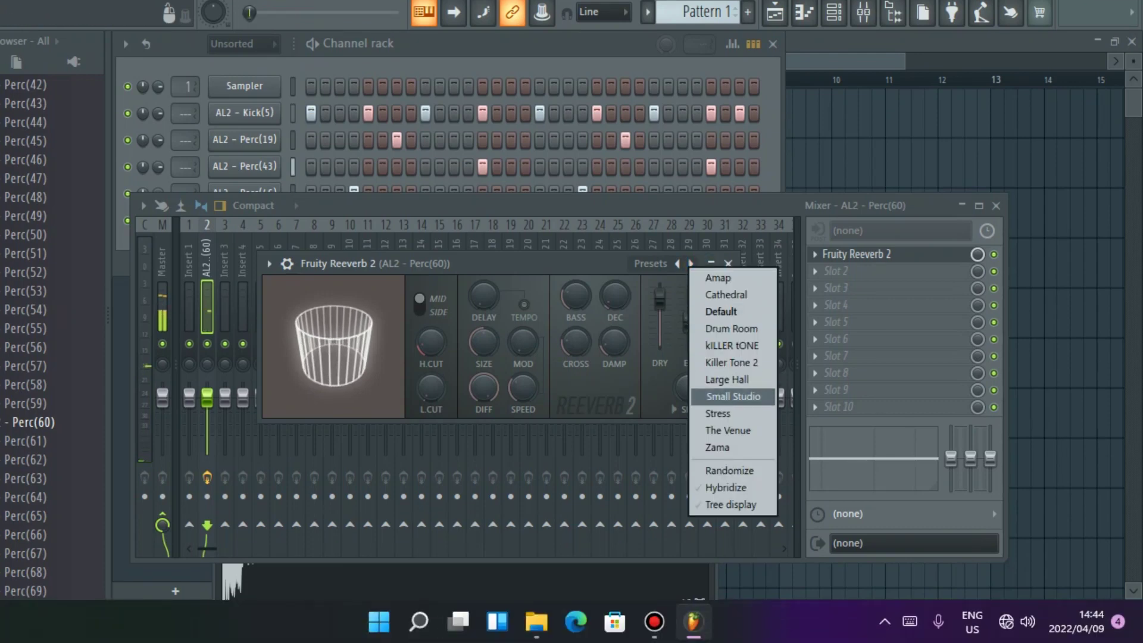
click(731, 362)
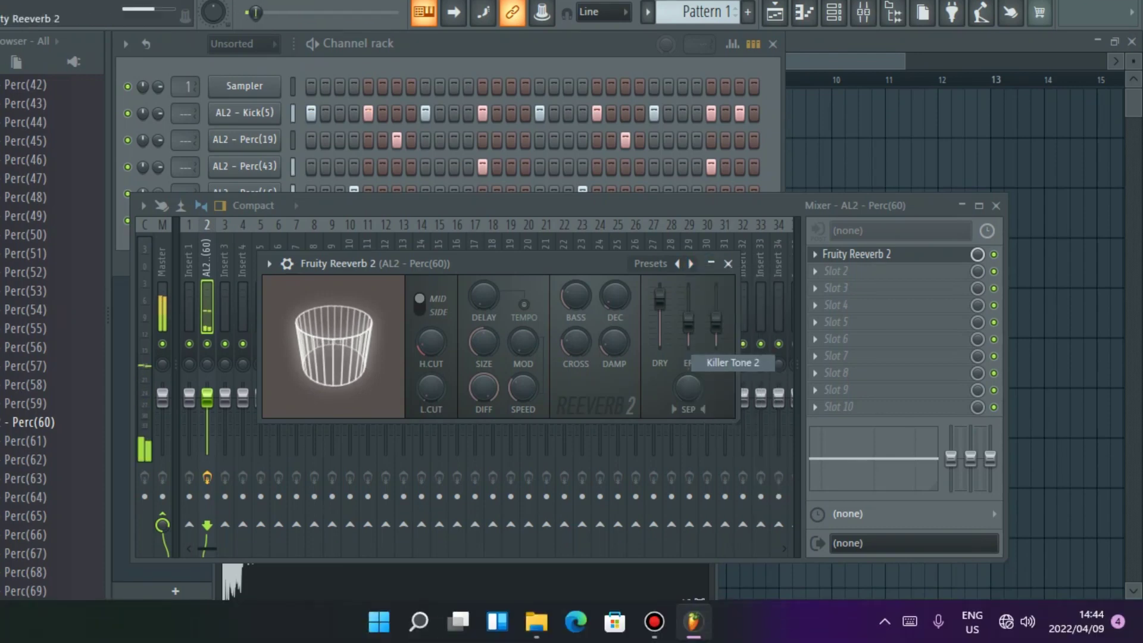
click(728, 263)
drag(977, 254, 977, 271)
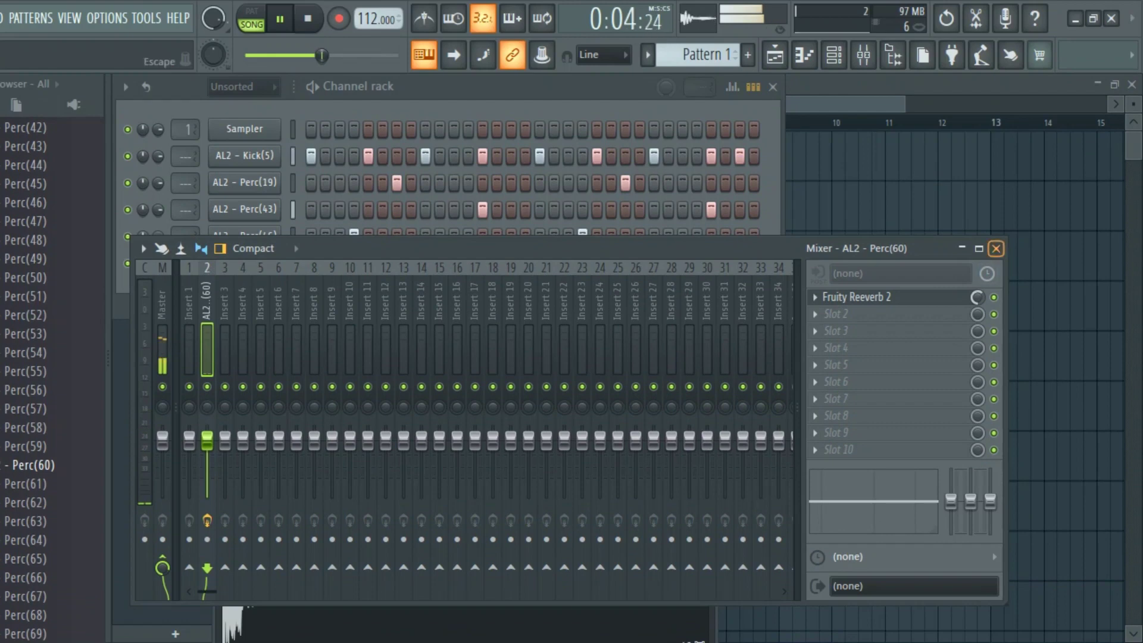
Step: Add AL2 - Official Hat from the Hats folder as a new channel and place hits on every fourth step from 3 to 31
click(997, 248)
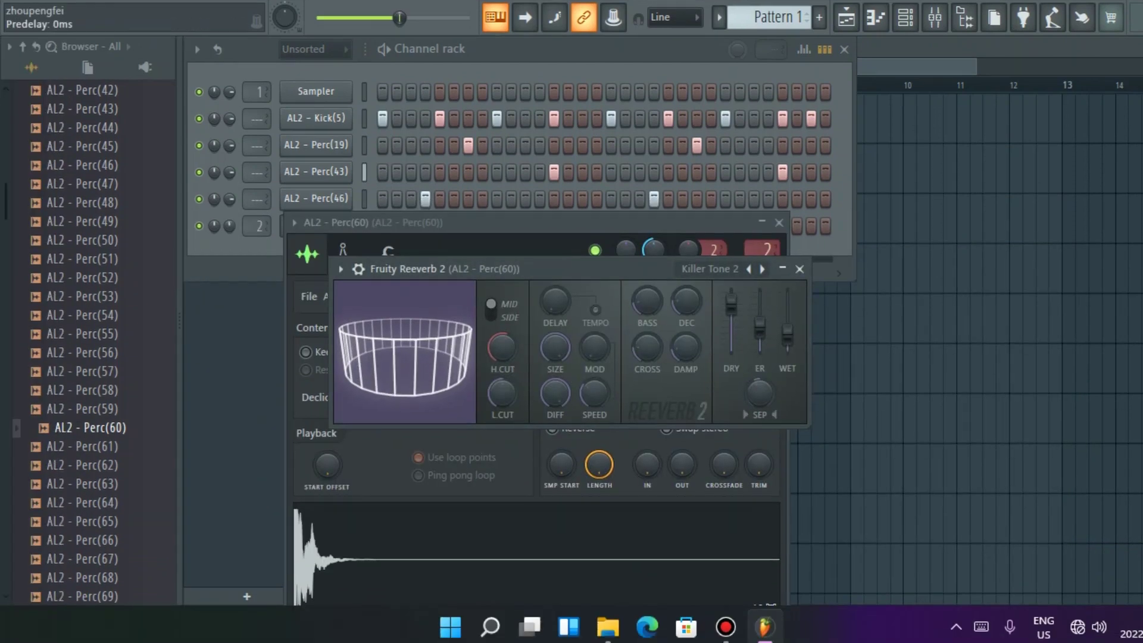
click(353, 248)
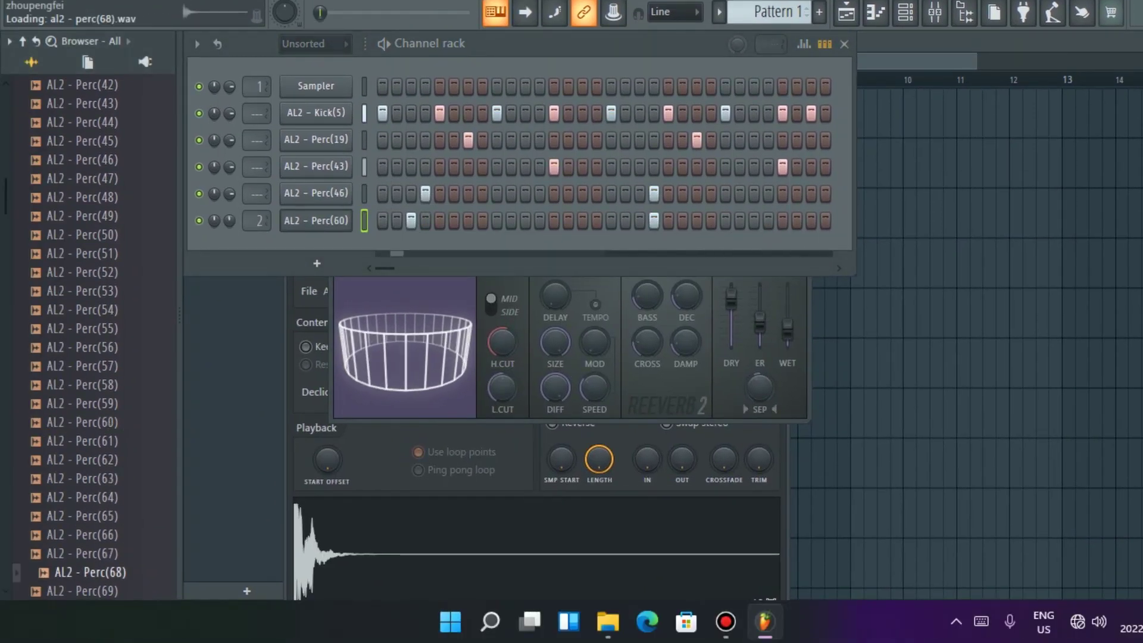
scroll(90, 358, up, 15)
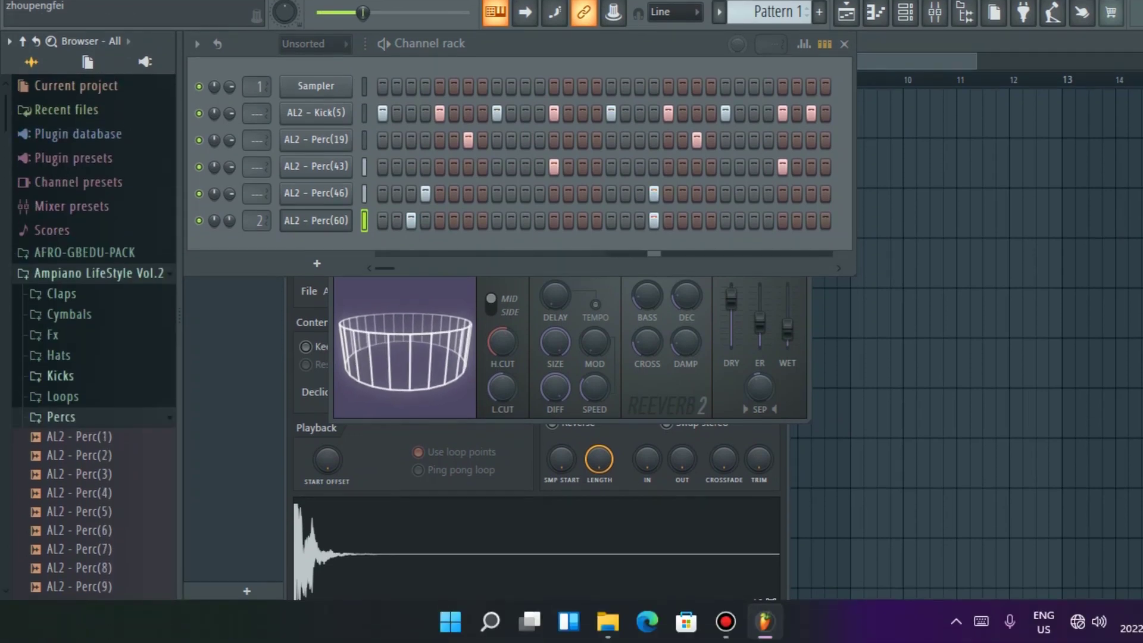
click(58, 356)
drag(89, 416, 333, 298)
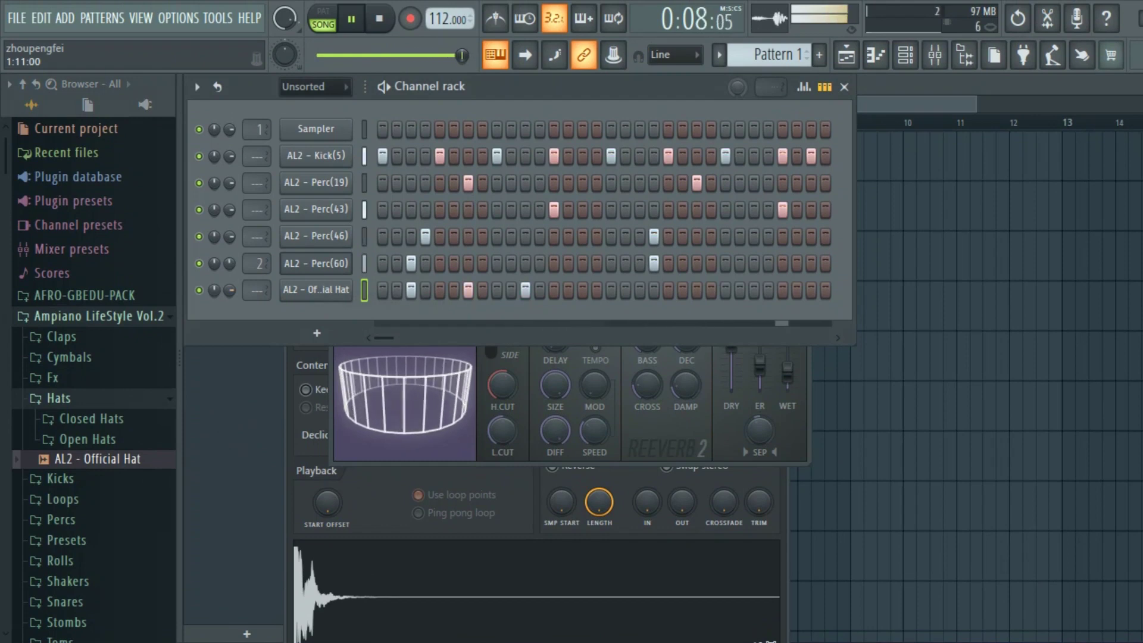
click(582, 290)
click(640, 290)
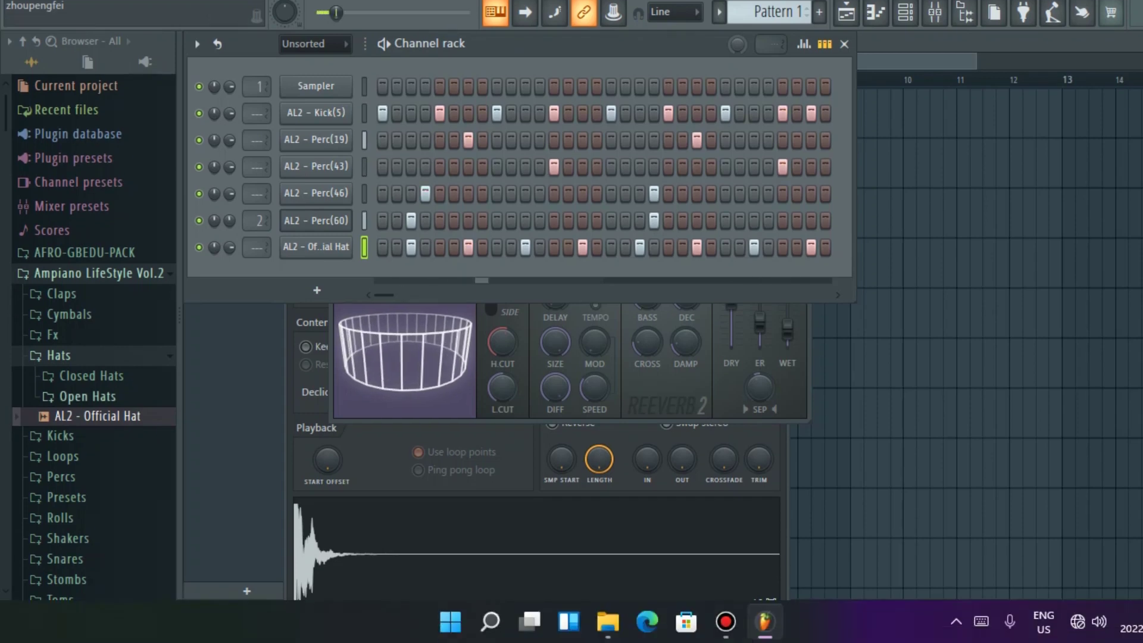
Step: Try several Open Hats samples on the hat channel, from AL2 - Open Hat(2) to AL2 - Open Hat(8)
click(87, 396)
drag(107, 165, 262, 366)
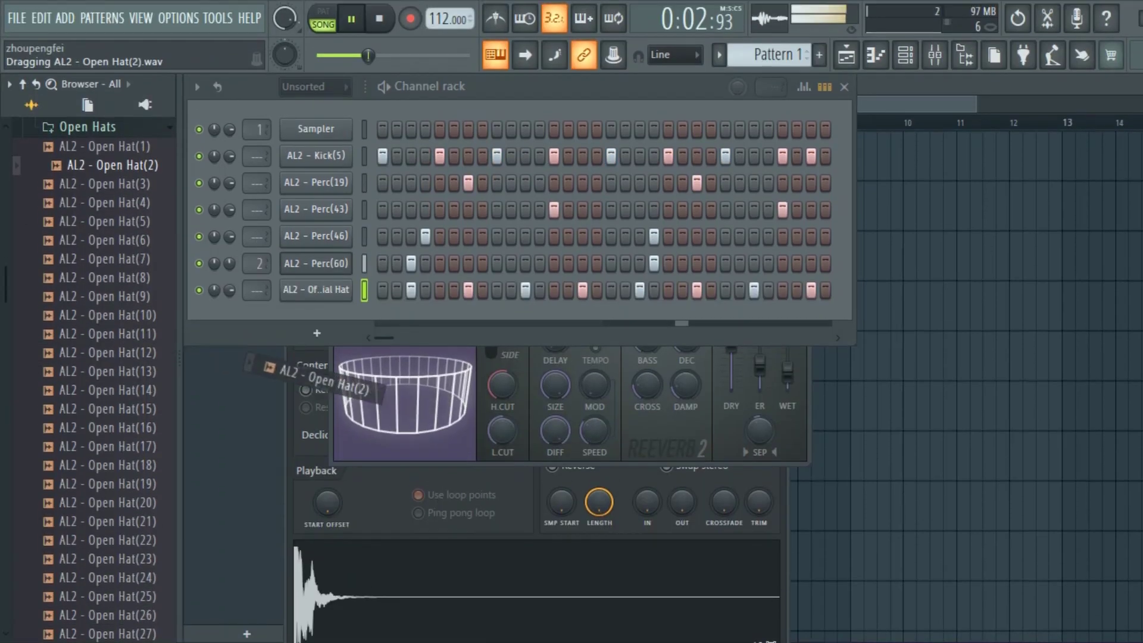
drag(107, 202, 310, 346)
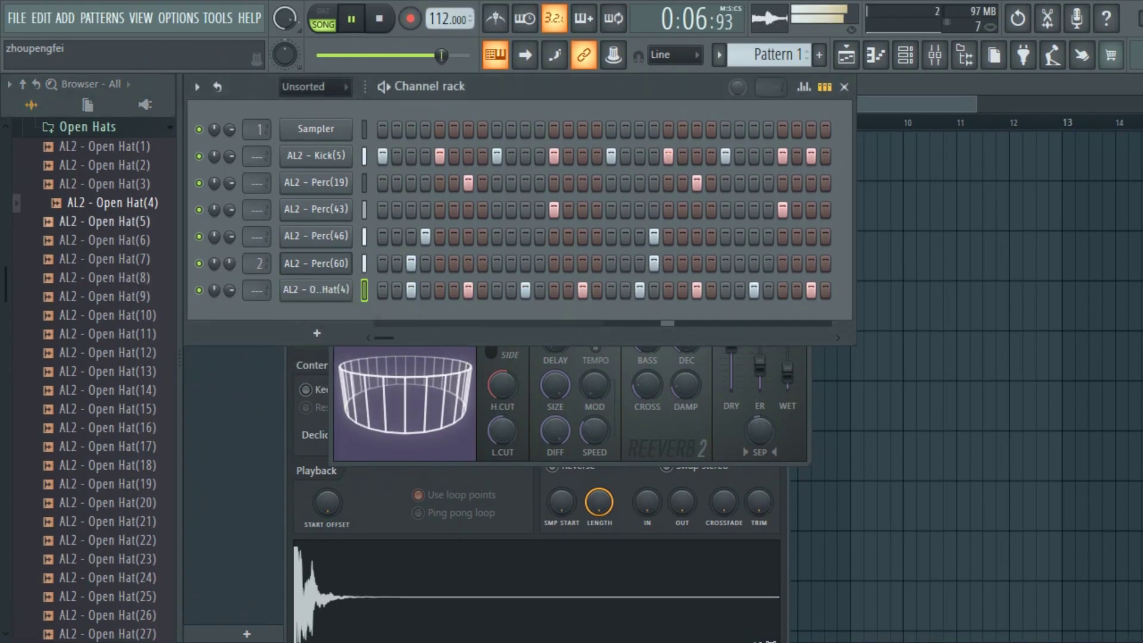
drag(107, 221, 310, 347)
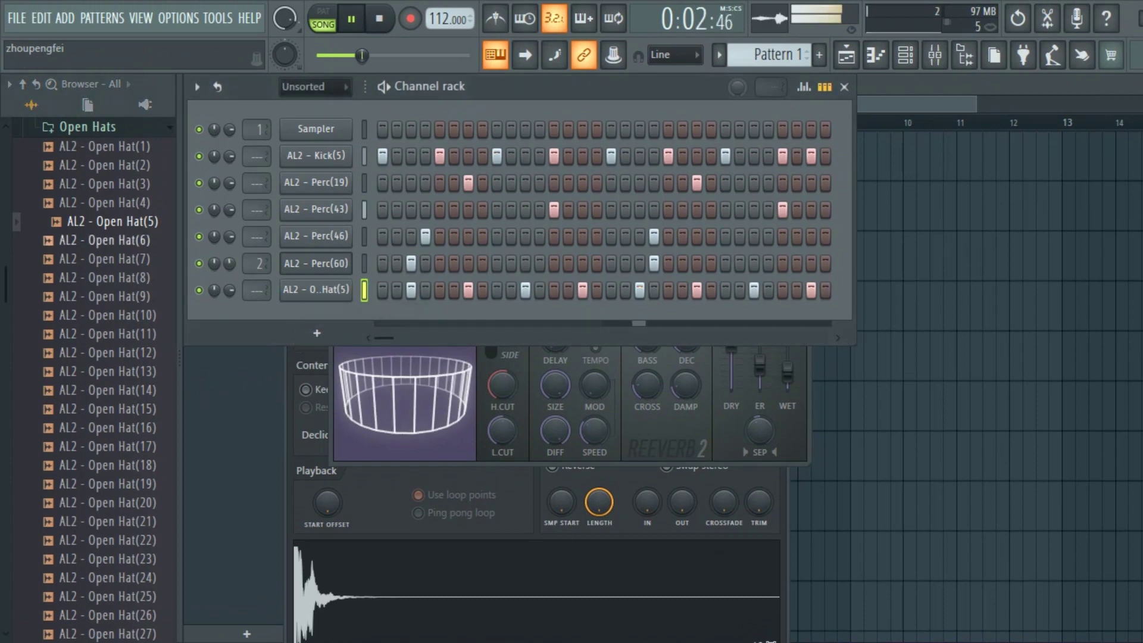
drag(107, 240, 304, 372)
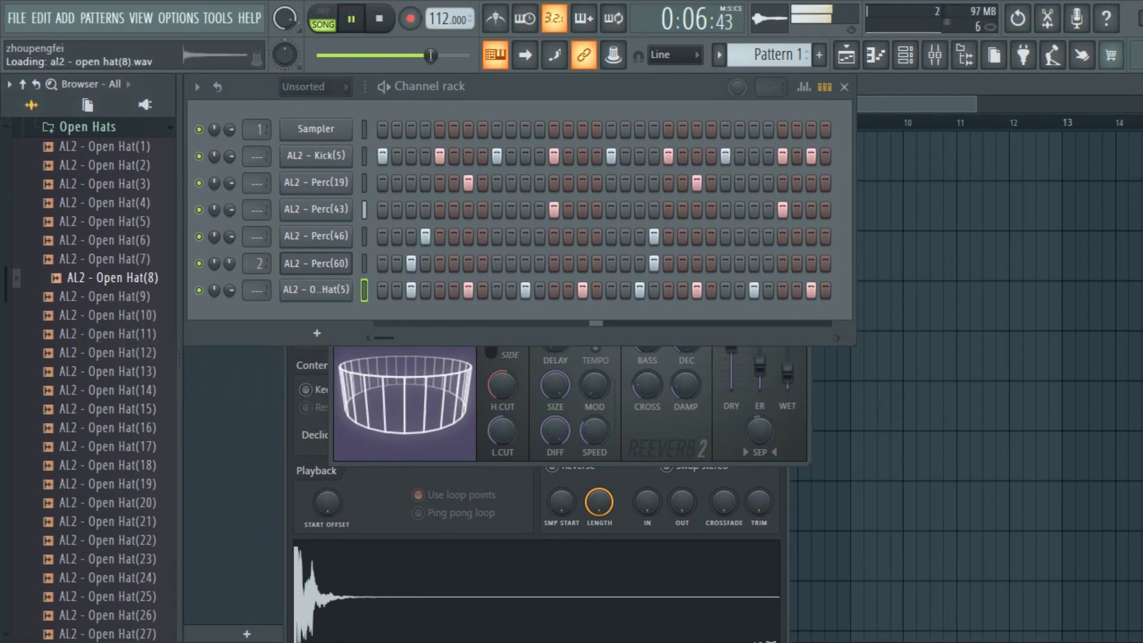
drag(301, 339, 301, 338)
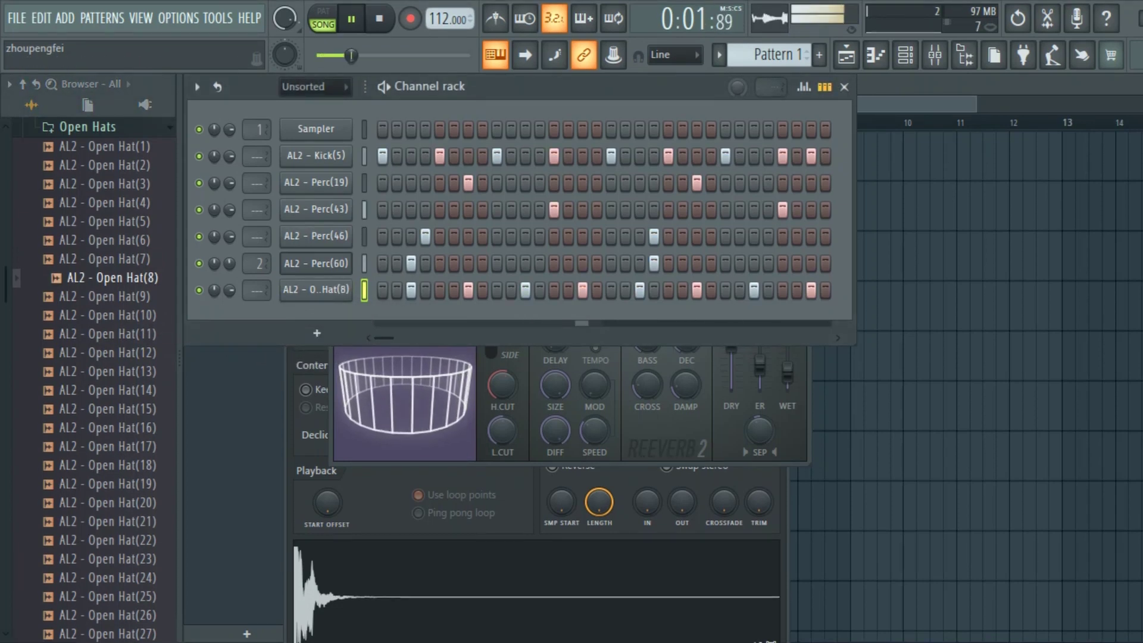
Step: Audition the samples after Open Hat(8), settle on AL2 - Open Hat(12) for the hat channel and reset its channel volume
drag(104, 296, 309, 341)
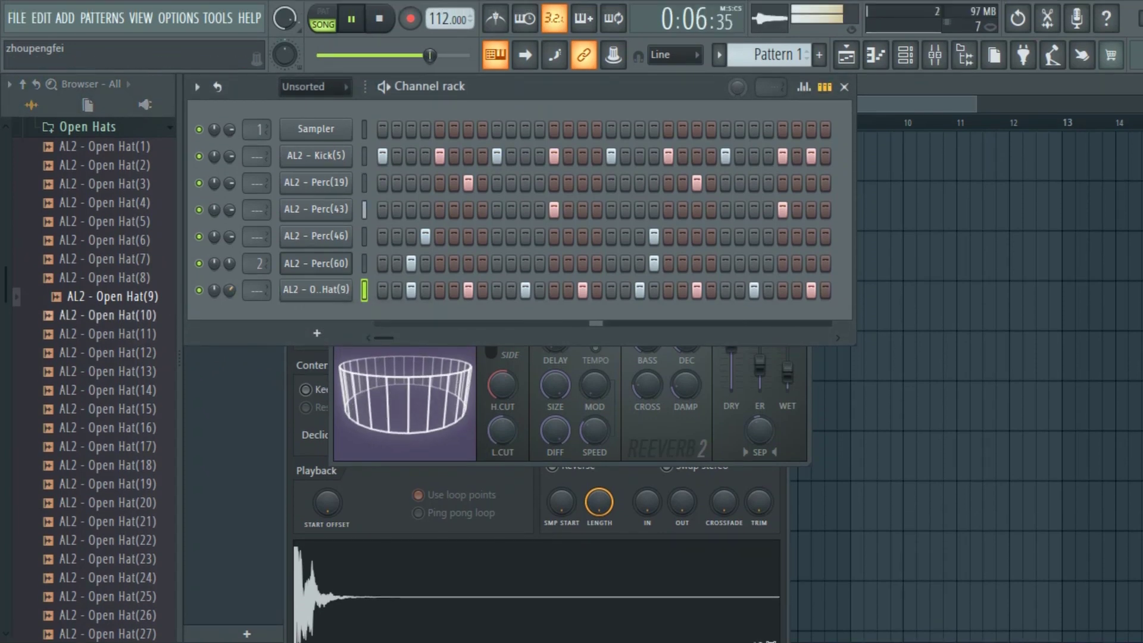
drag(104, 315, 205, 354)
drag(280, 335, 316, 290)
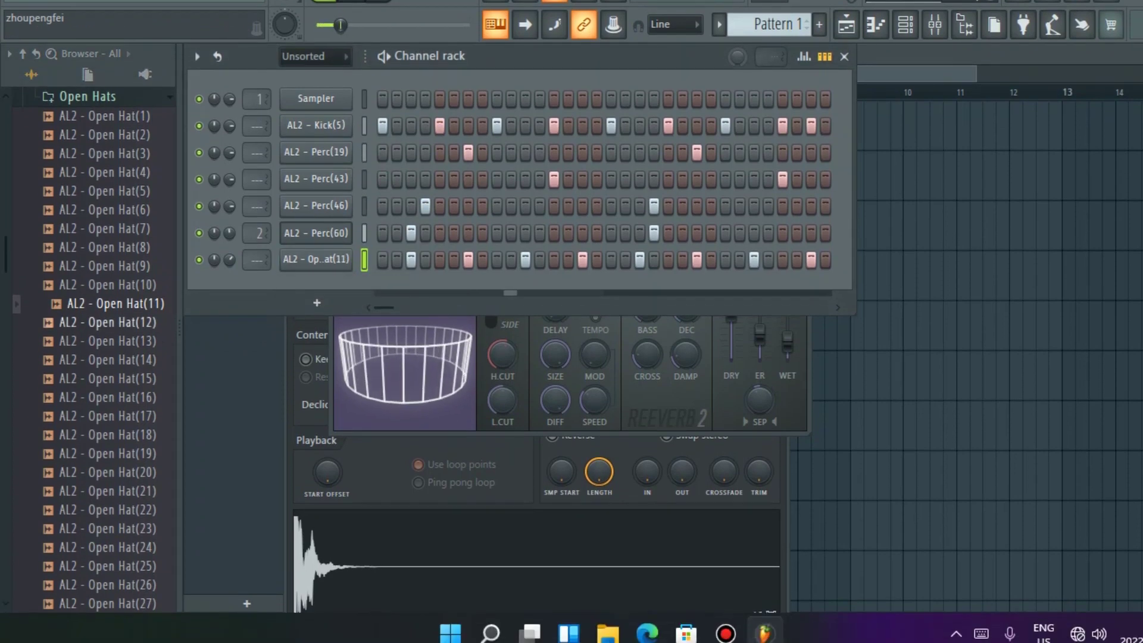
drag(104, 353, 203, 367)
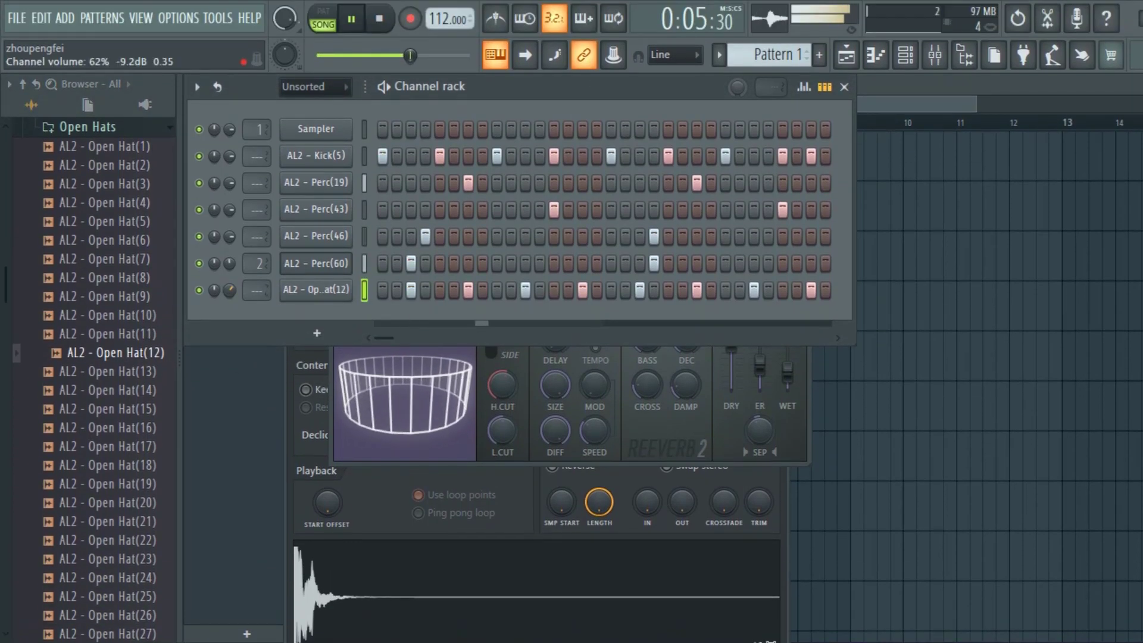
right_click(231, 291)
click(266, 301)
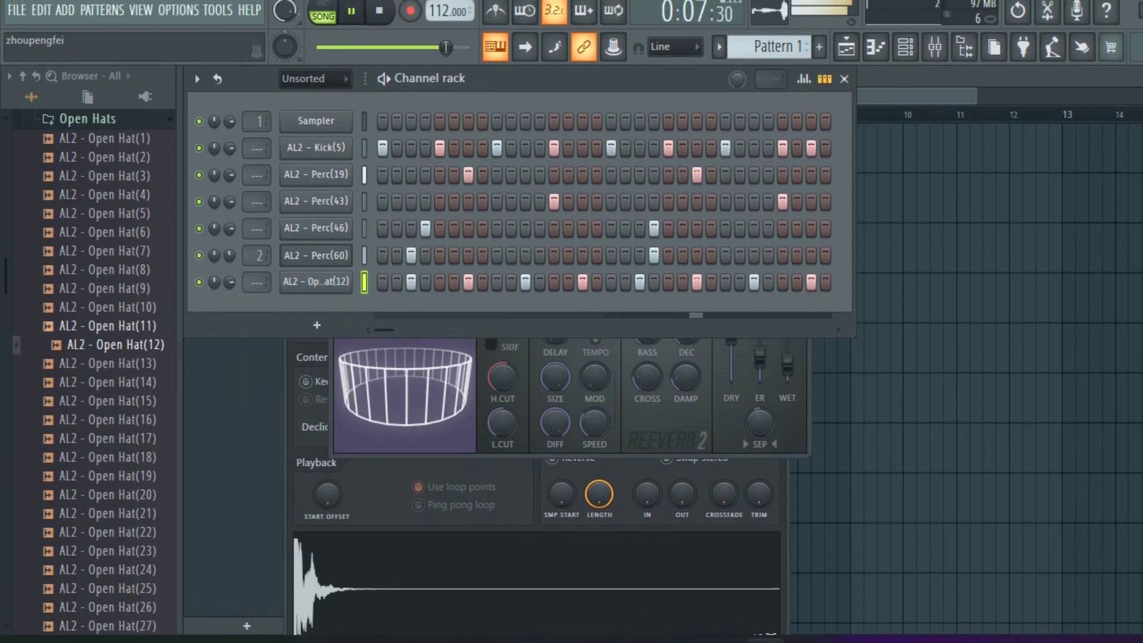
Step: Collapse the Open Hats folder and adjust the AL2 - Open Hat(12) channel's volume
key(Up)
key(Up)
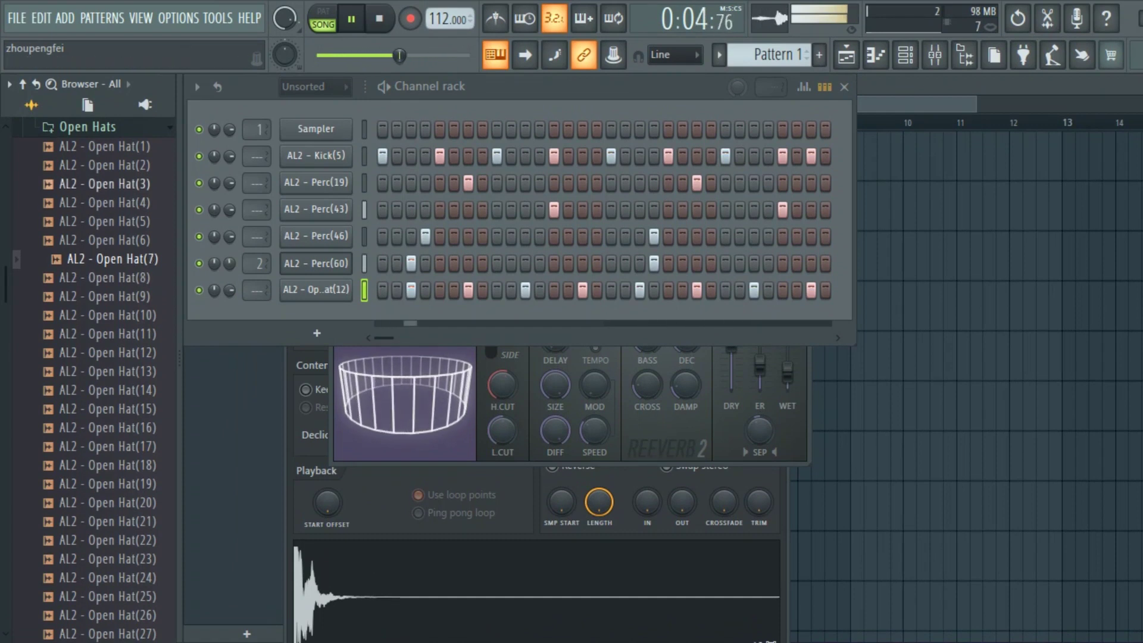
key(Left)
scroll(94, 380, up, 2)
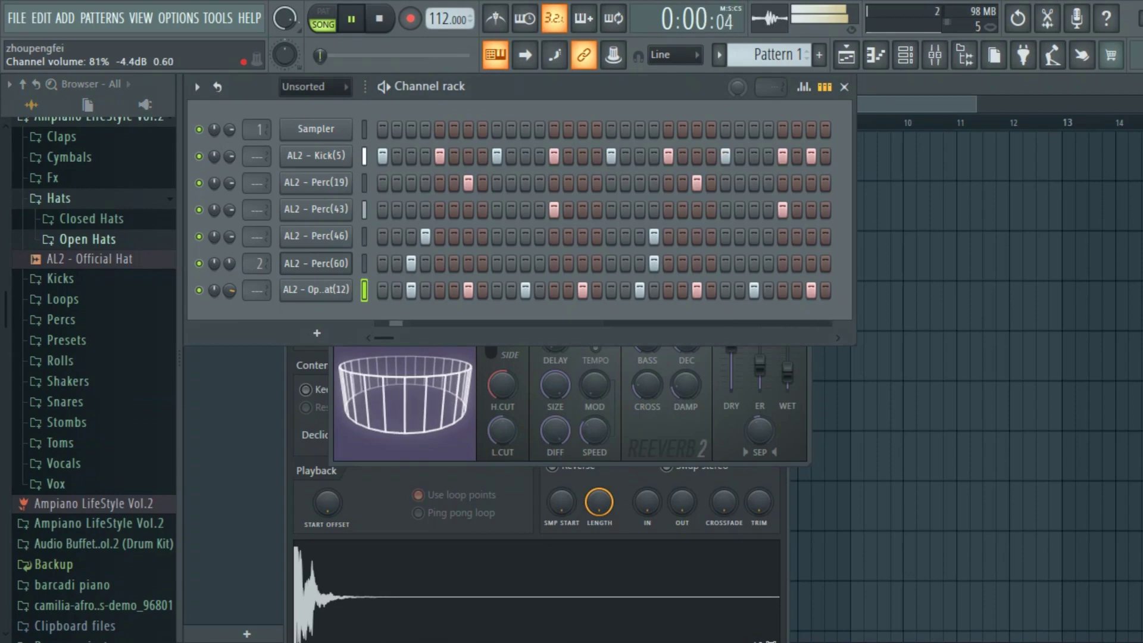
drag(285, 18, 284, 9)
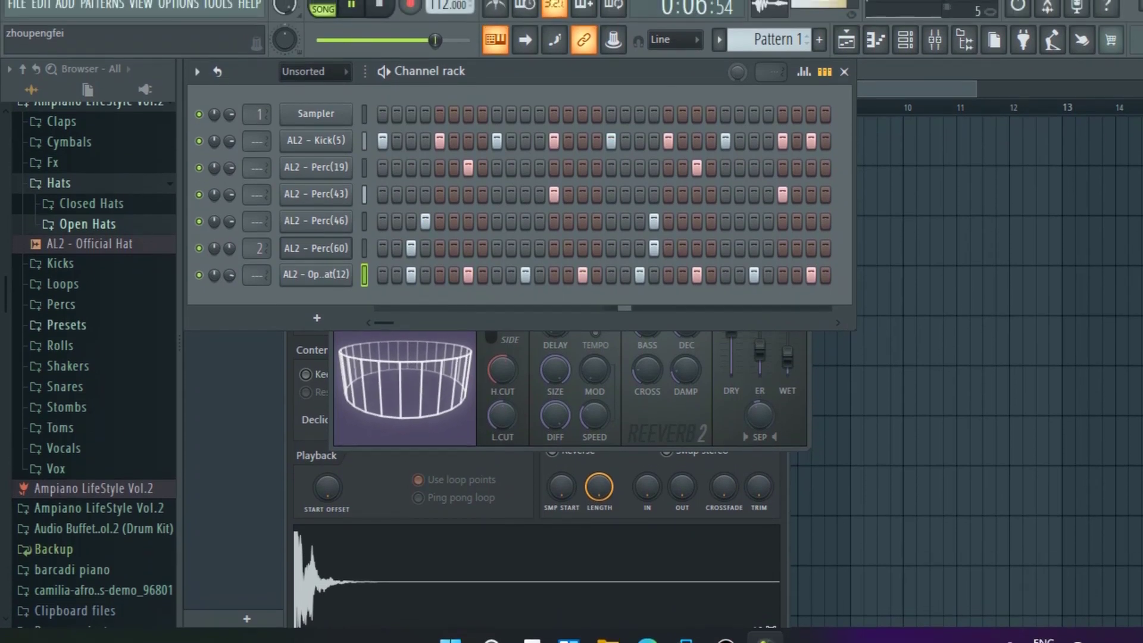
Step: Stop playback and load preset 4 from the pack's Presets folder as a new channel
click(66, 297)
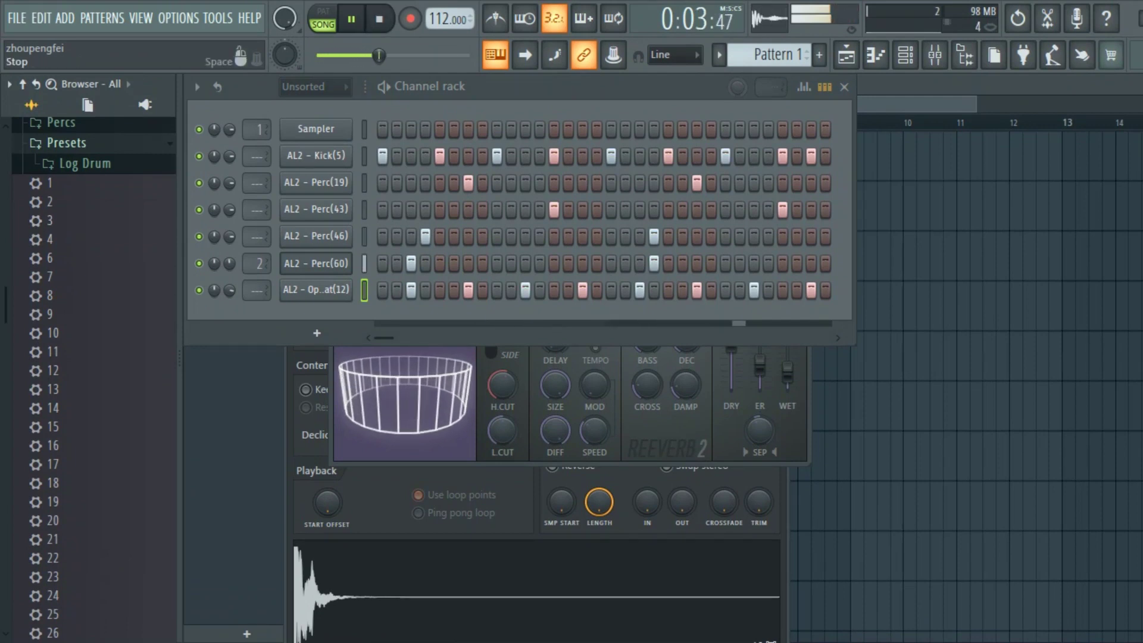
key(space)
drag(50, 244, 278, 367)
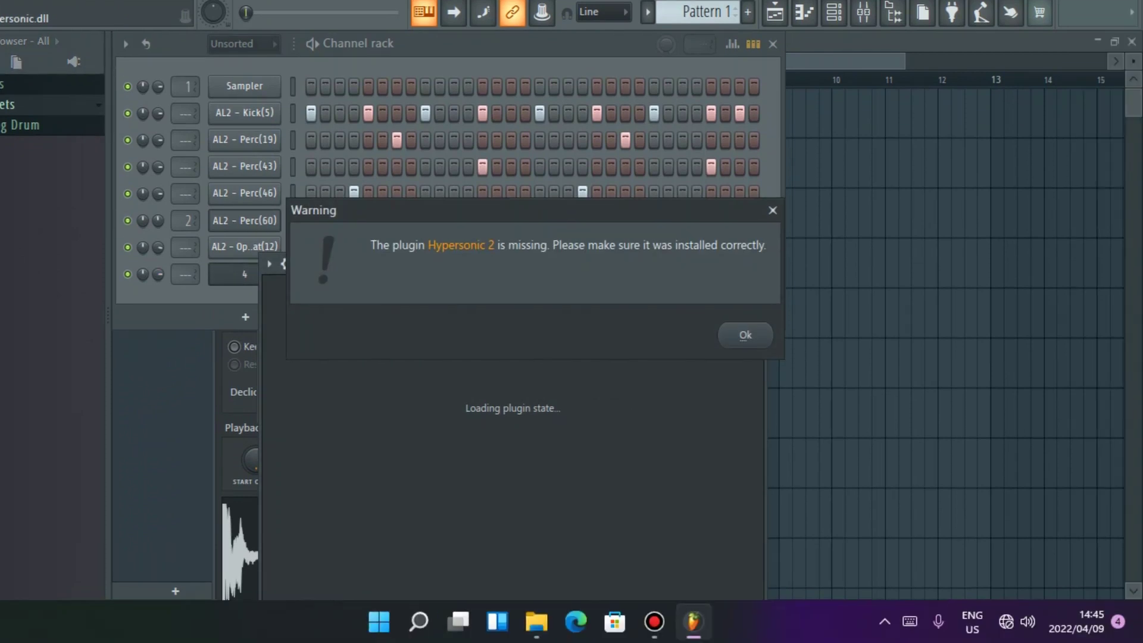
click(817, 378)
Step: Try presets 6 through 13 one after another on the new preset channel
drag(50, 263, 142, 327)
drag(279, 367, 278, 367)
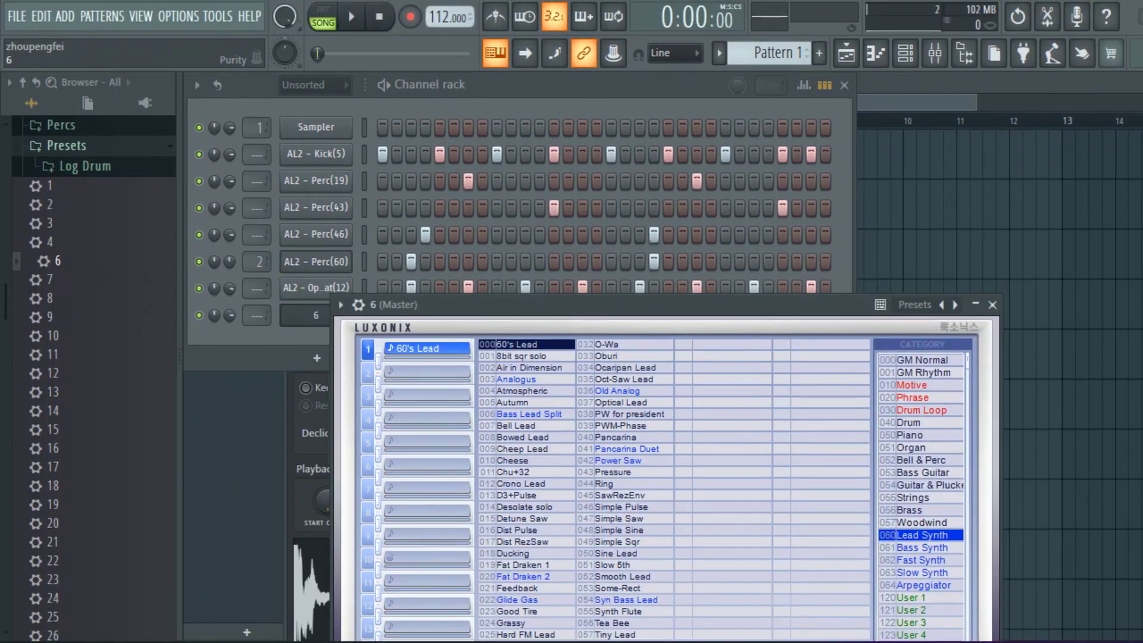
drag(49, 281, 279, 368)
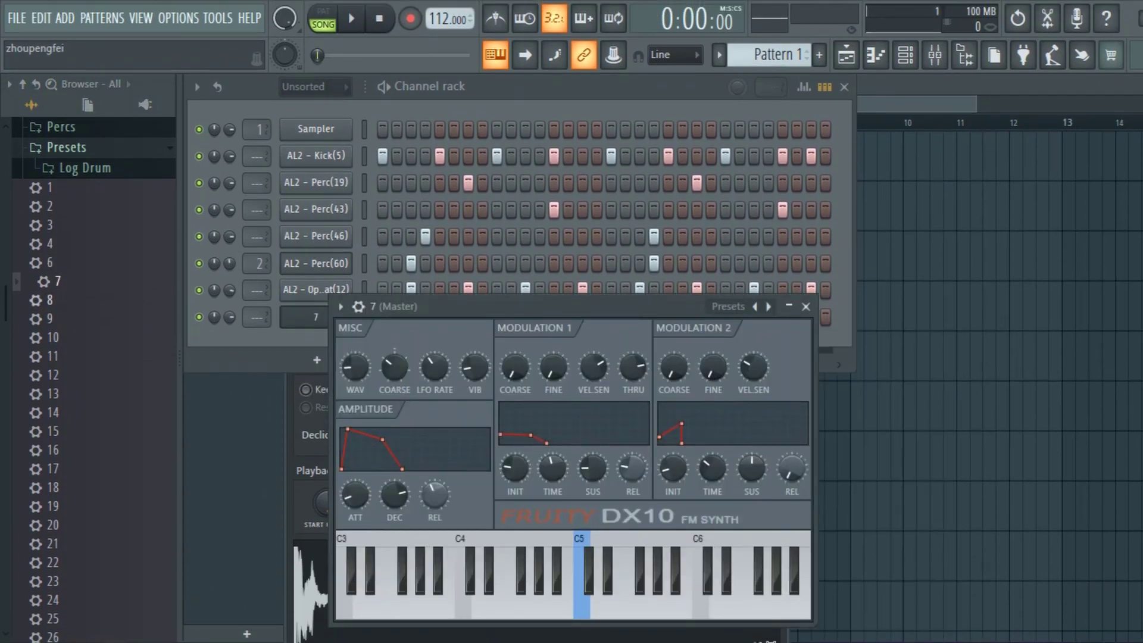
drag(274, 361, 275, 361)
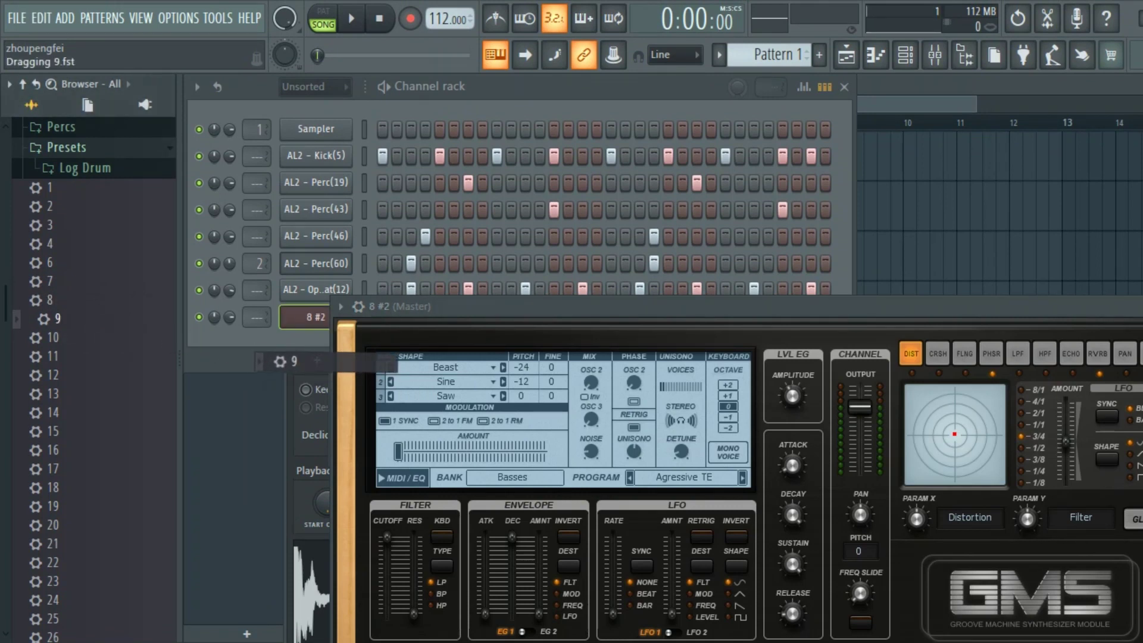
drag(275, 362, 275, 361)
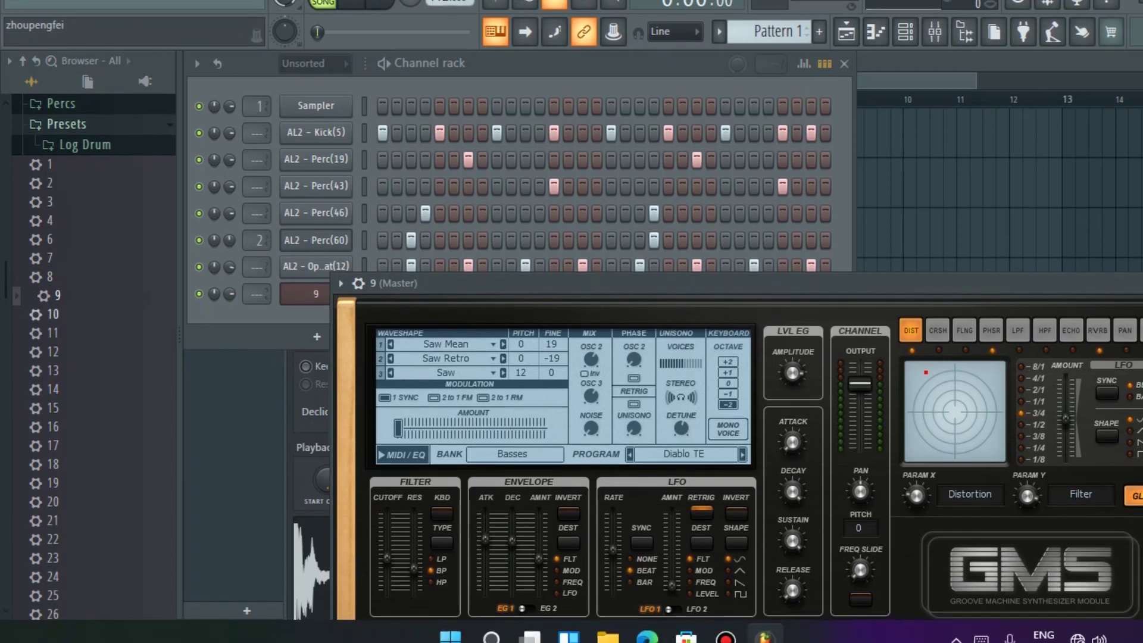
drag(58, 337, 283, 369)
drag(60, 356, 262, 367)
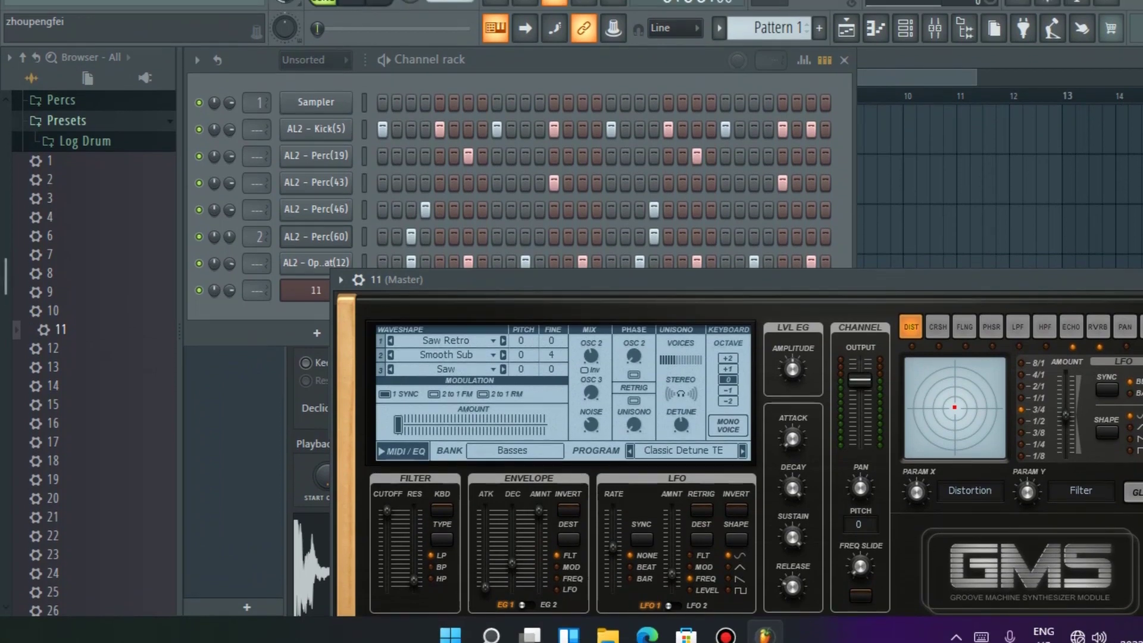
drag(56, 376, 291, 364)
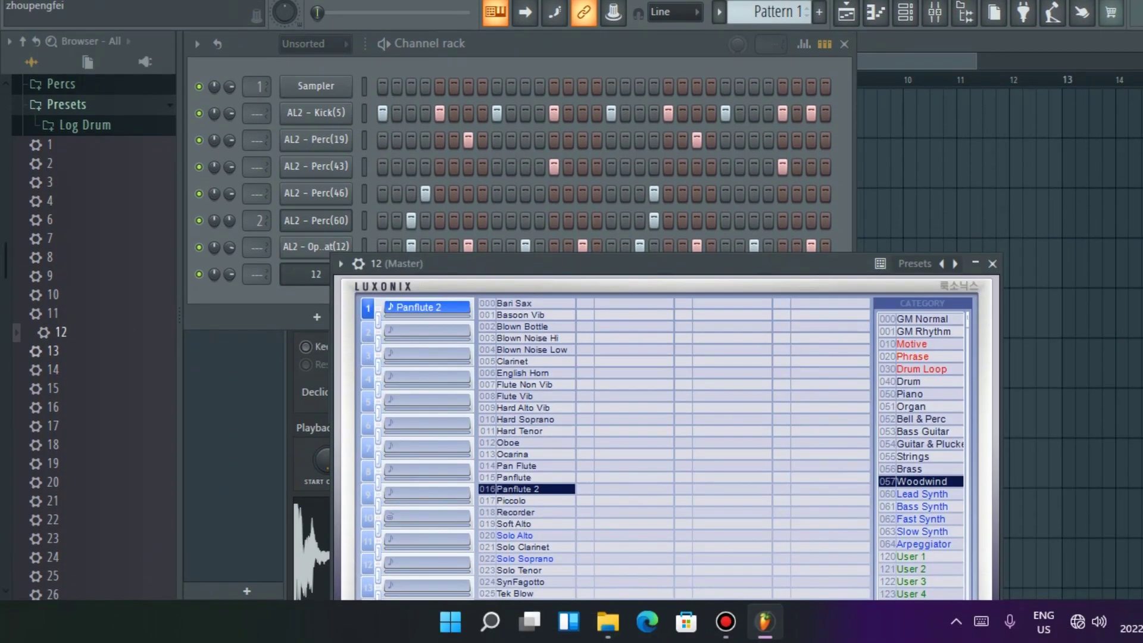
drag(56, 351, 291, 280)
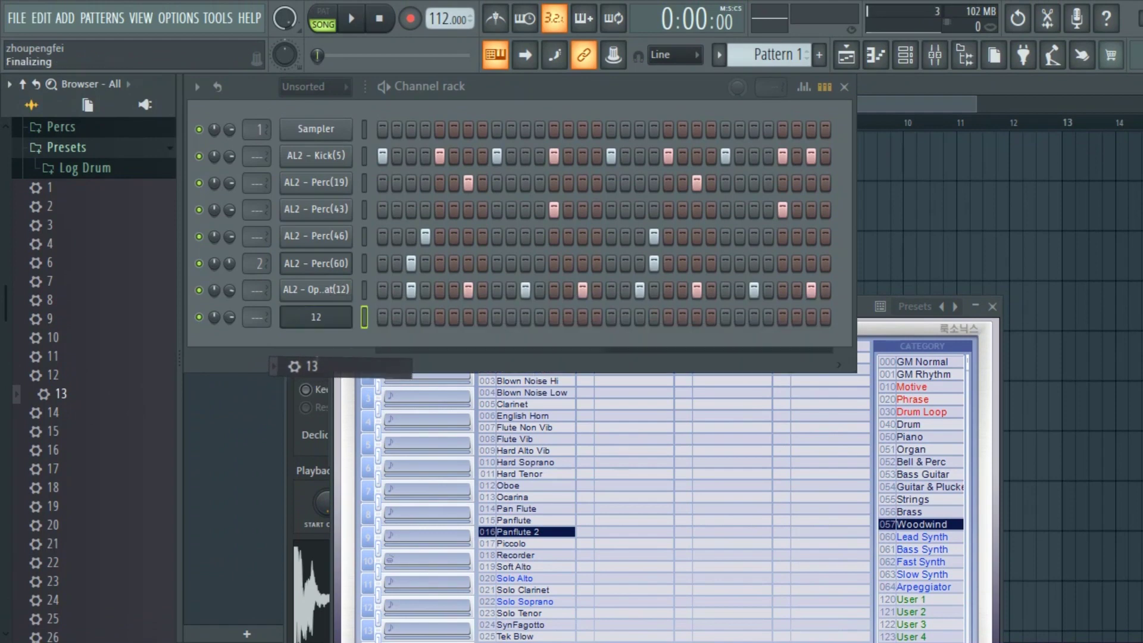
Step: Load preset 1 onto the preset channel and open that channel's piano roll
drag(50, 187, 298, 319)
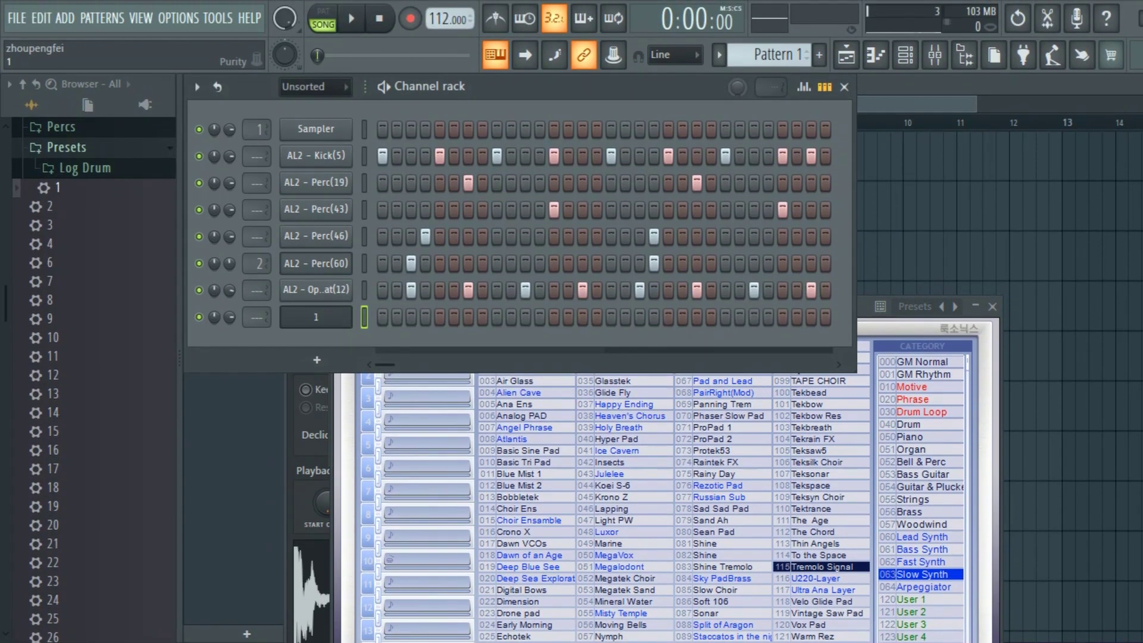
right_click(348, 312)
click(390, 317)
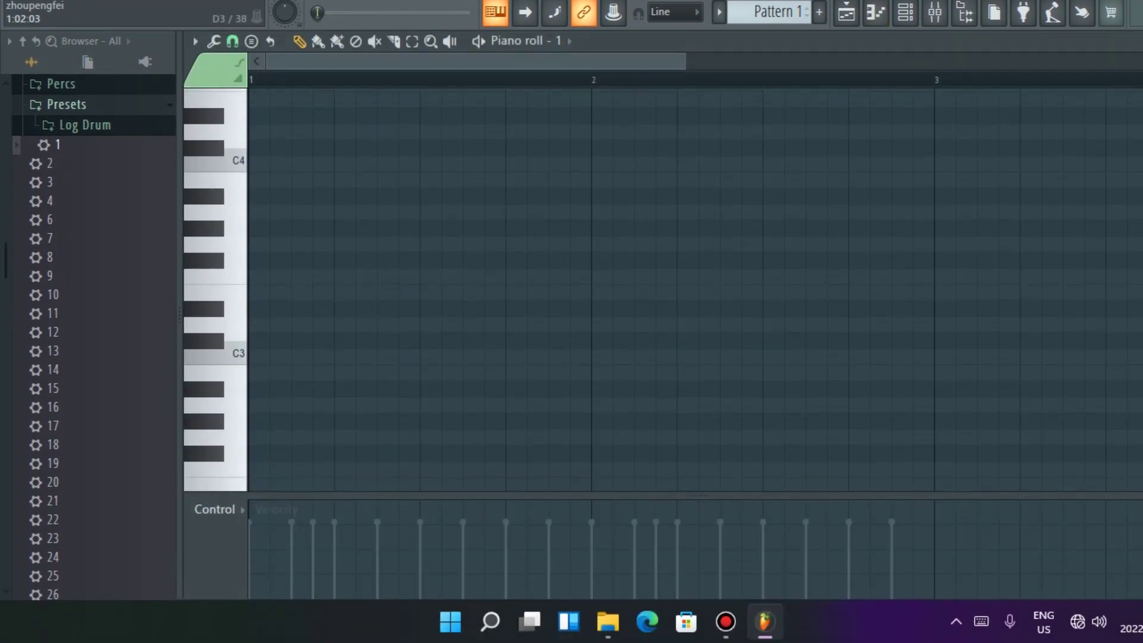
Step: Draw a D#5 note at the start of bar 1 and stretch it slightly past the start of bar 3
click(258, 292)
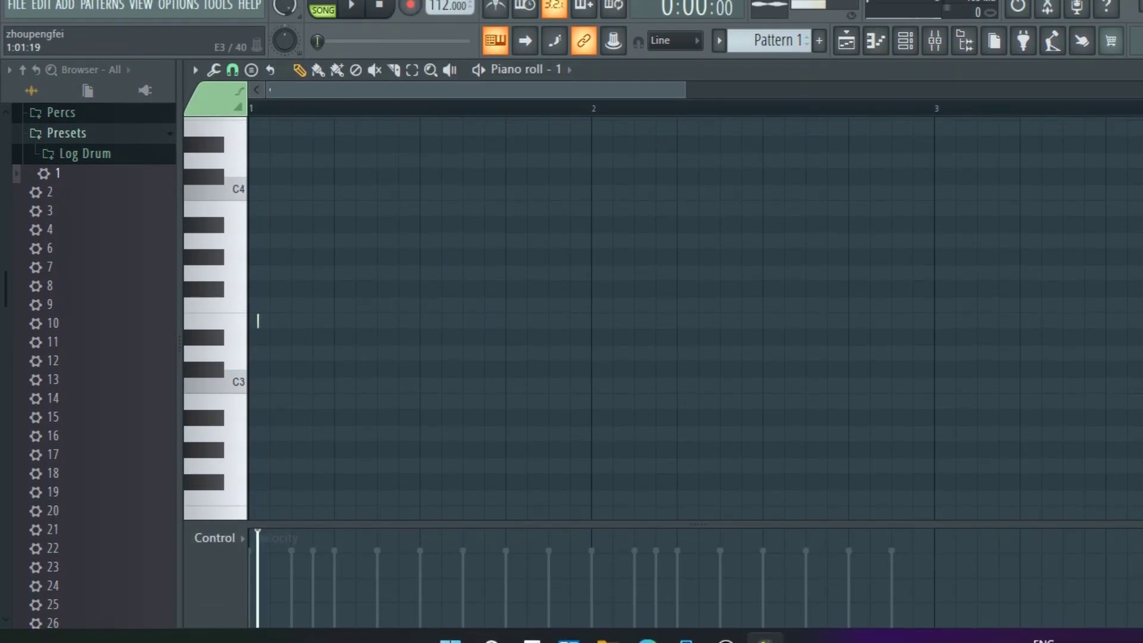
drag(258, 327, 249, 242)
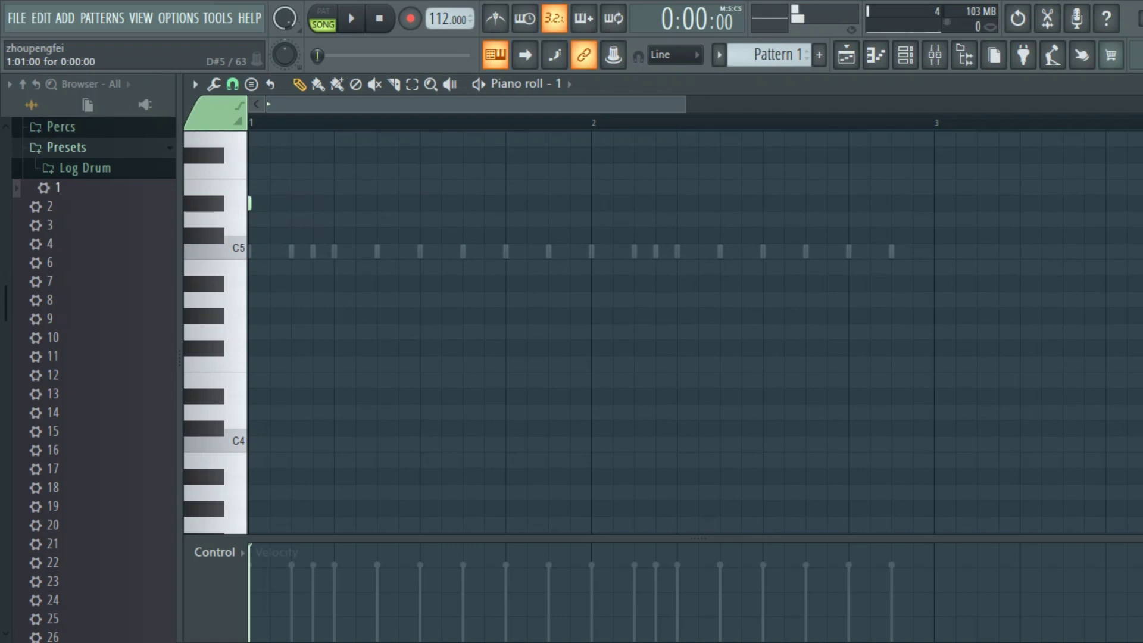
drag(251, 203, 1112, 203)
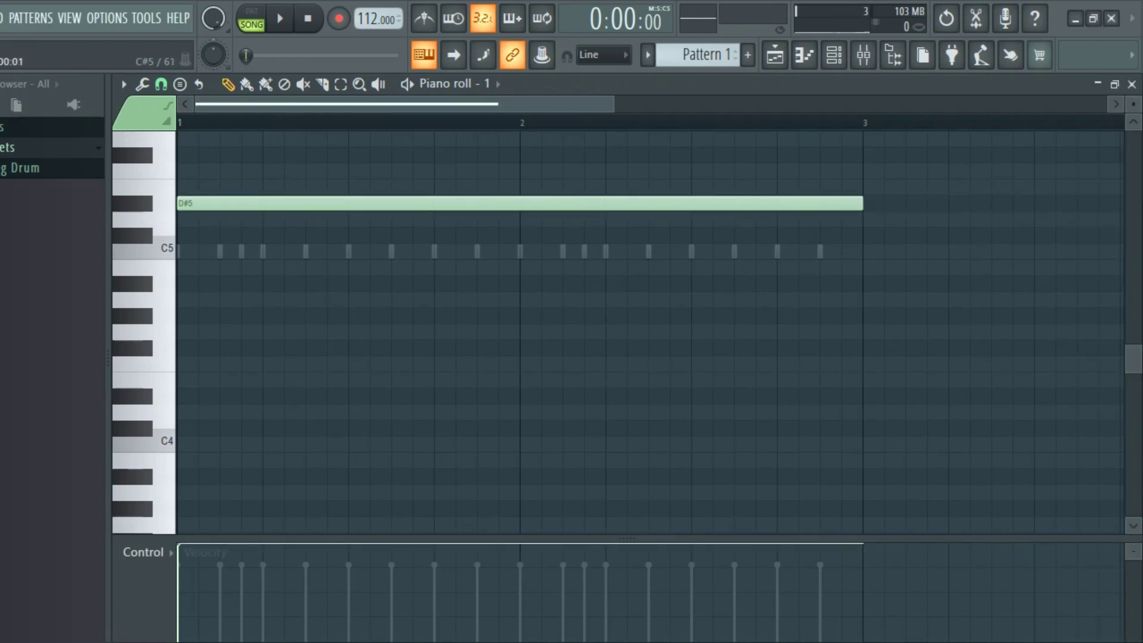
drag(863, 203, 891, 203)
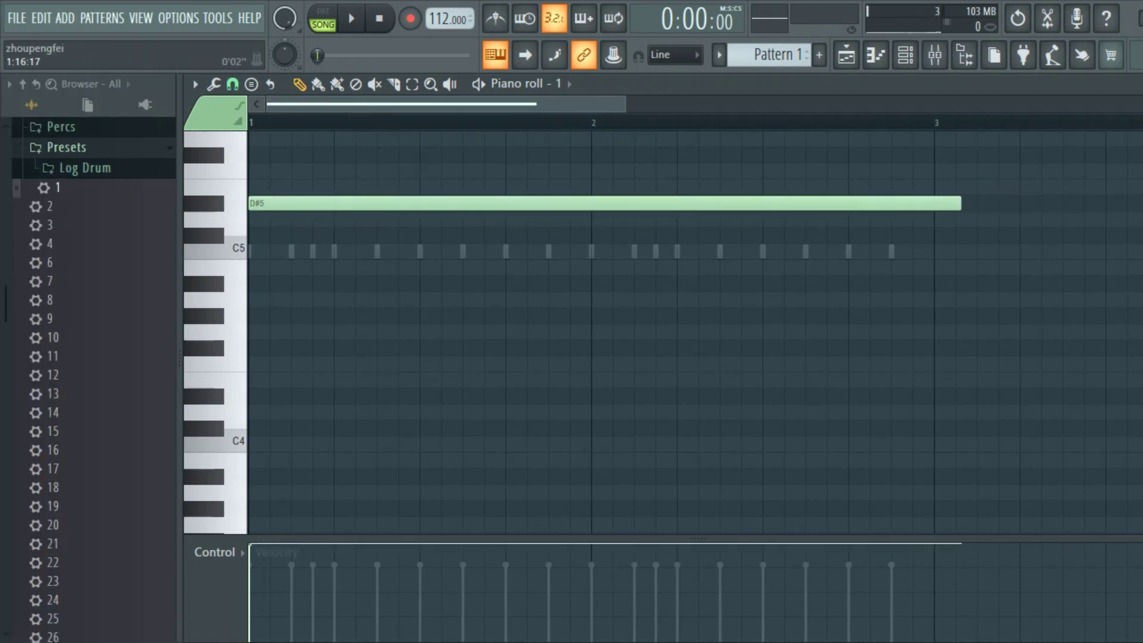
Step: Slice off the D#5 note's excess at the start of bar 3 and add a D#4 note of the same length
click(232, 84)
click(249, 145)
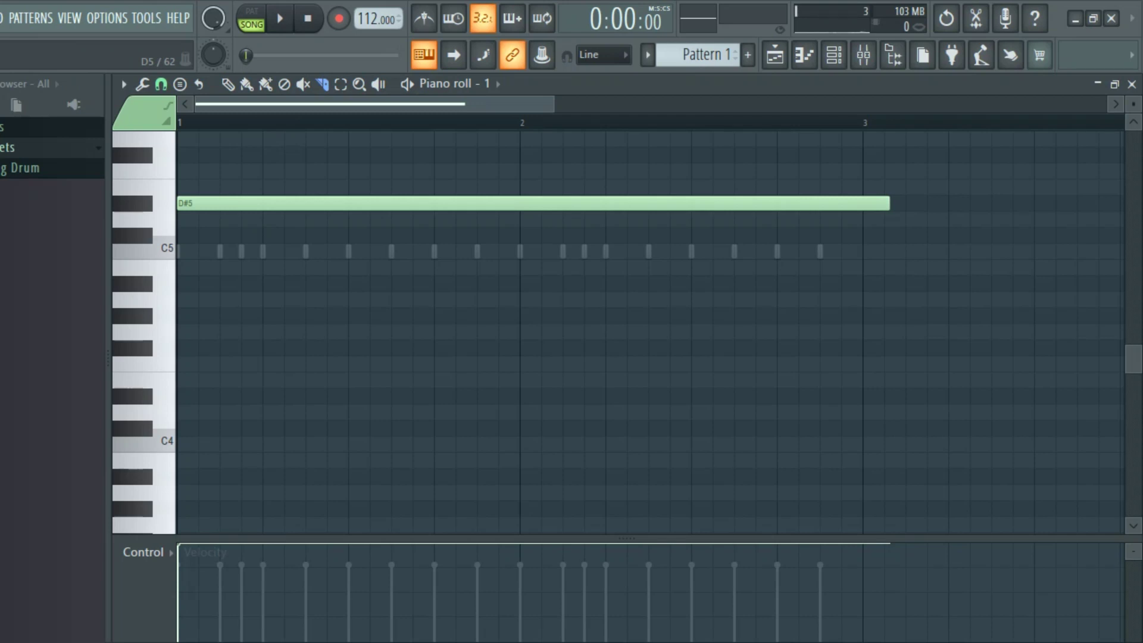
drag(863, 156, 863, 218)
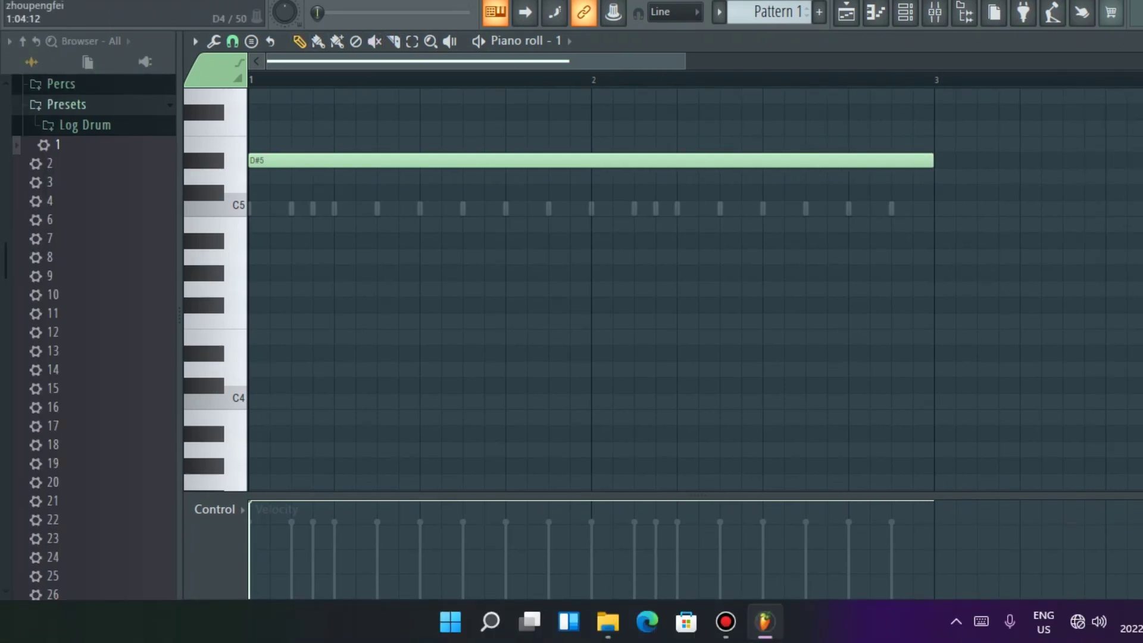
click(257, 353)
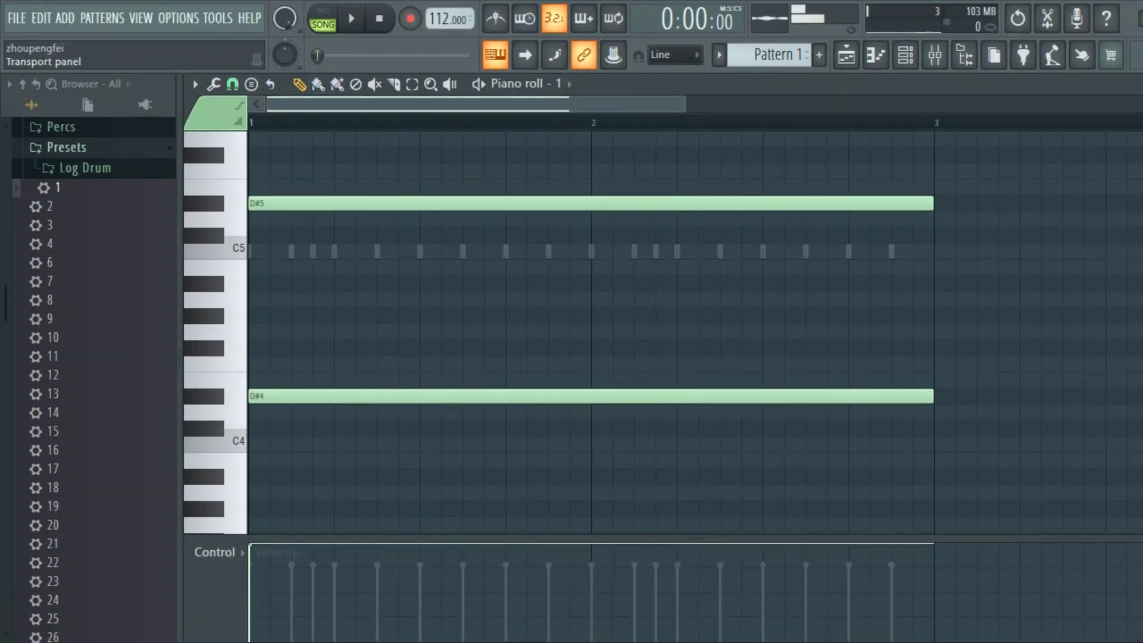
Step: Transpose both long D# notes together during playback, trying F and D before placing them on C#5 and C#4, and raise their velocity slightly
key(space)
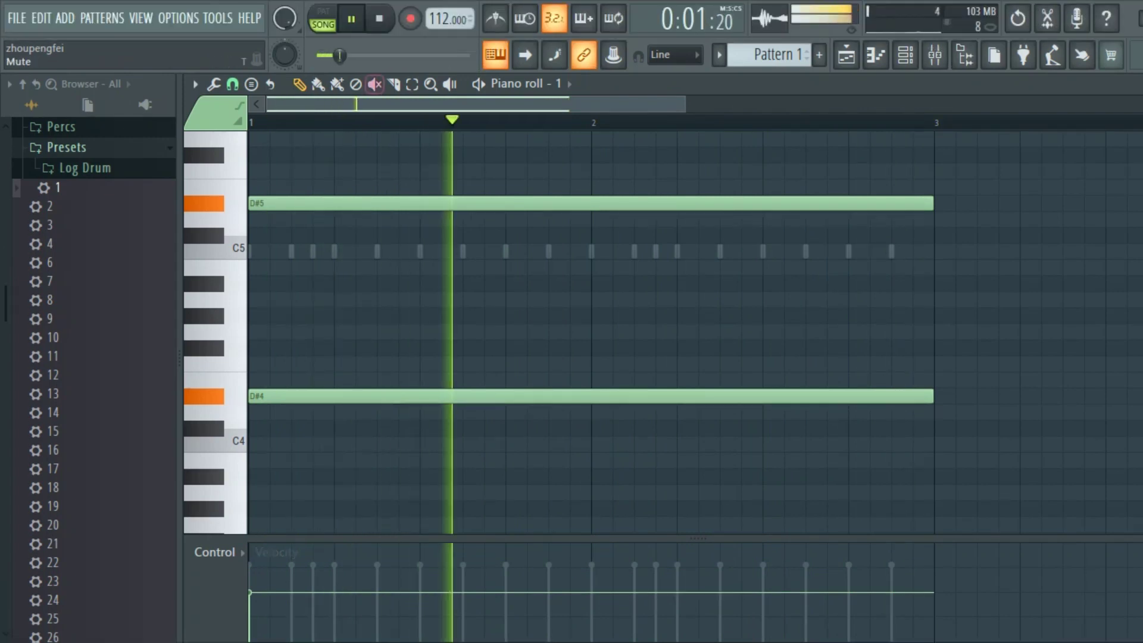
click(412, 84)
drag(454, 148, 524, 417)
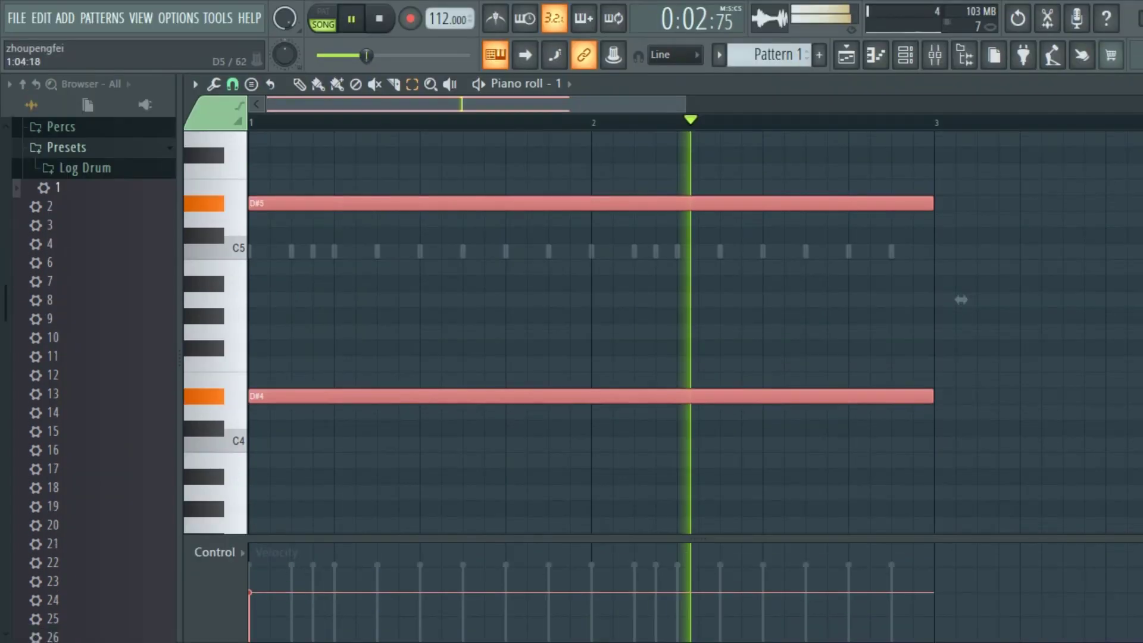
click(299, 84)
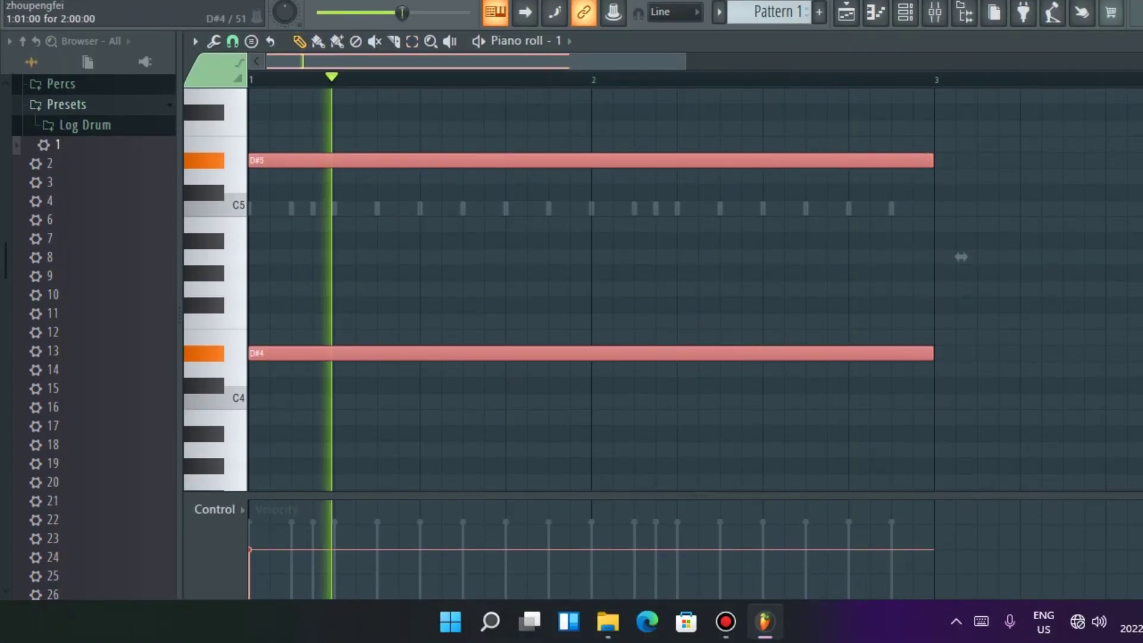
drag(280, 396, 279, 364)
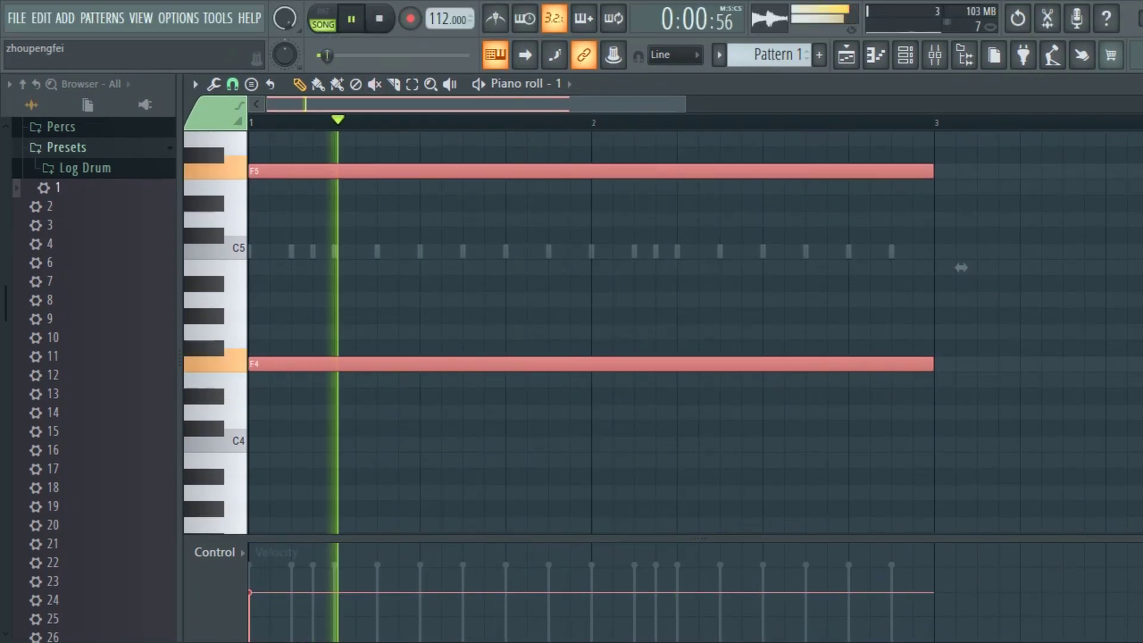
key(shift+Down)
key(shift+Down)
key(shift+Down)
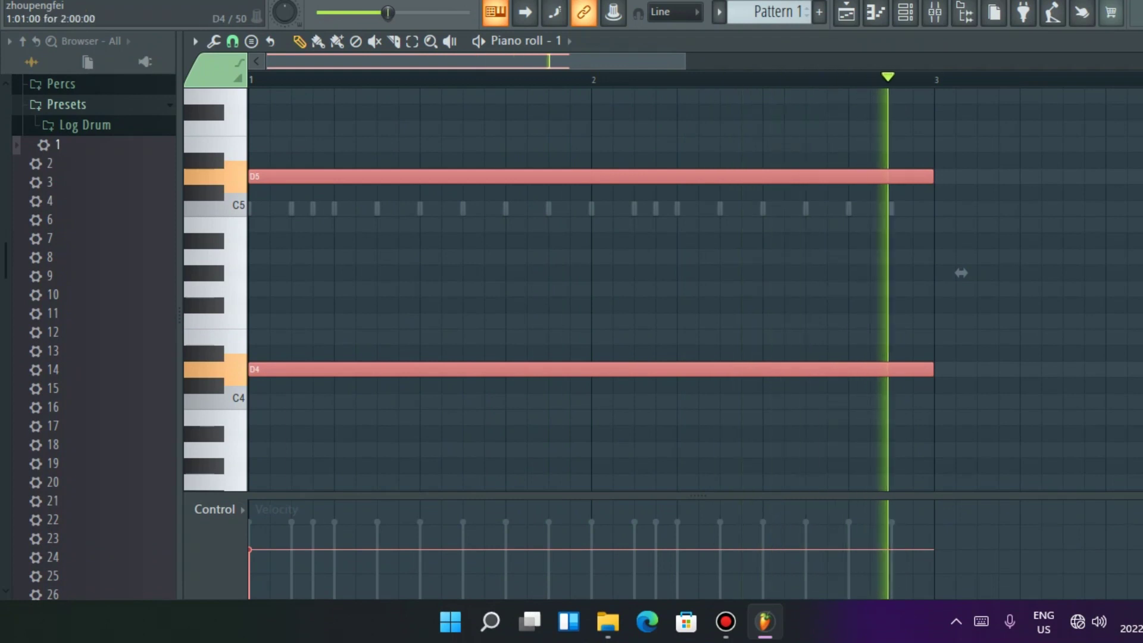
mouse_move(291, 369)
mouse_down()
mouse_move(291, 401)
mouse_move(291, 385)
mouse_up()
key(space)
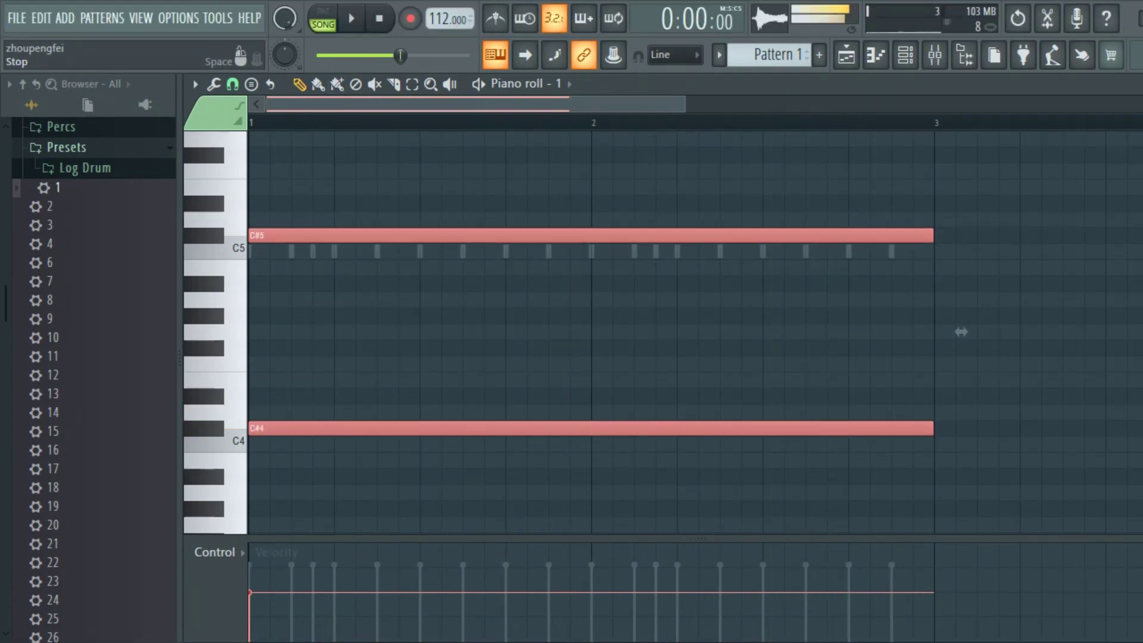
key(d)
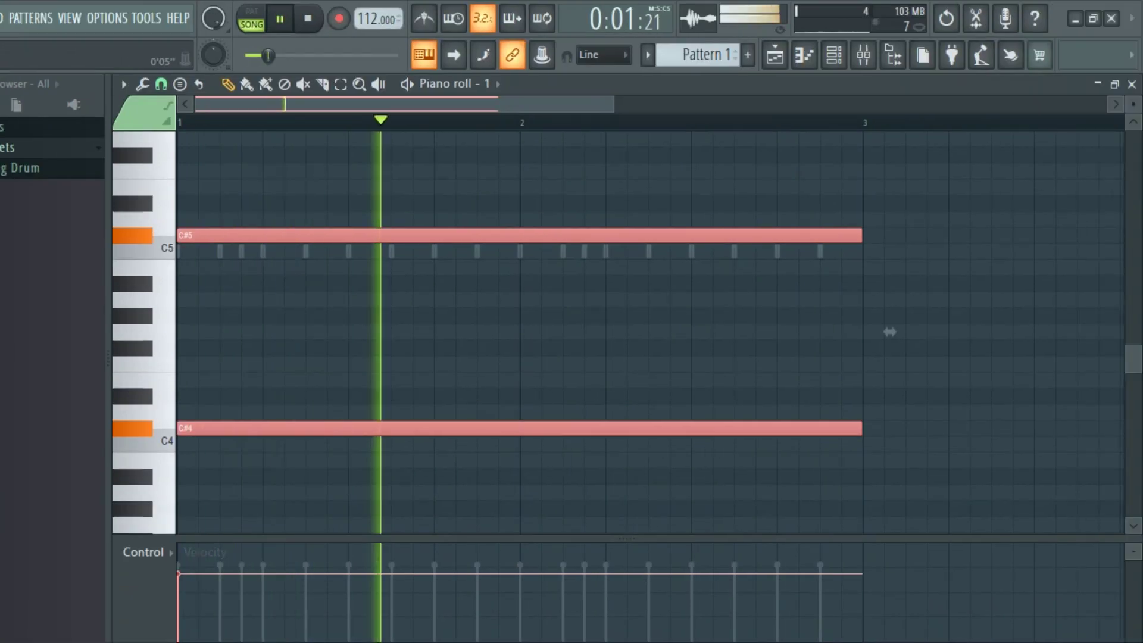
Step: Add Log Drum preset 2 as a new channel below preset 1 and open its piano roll
key(Escape)
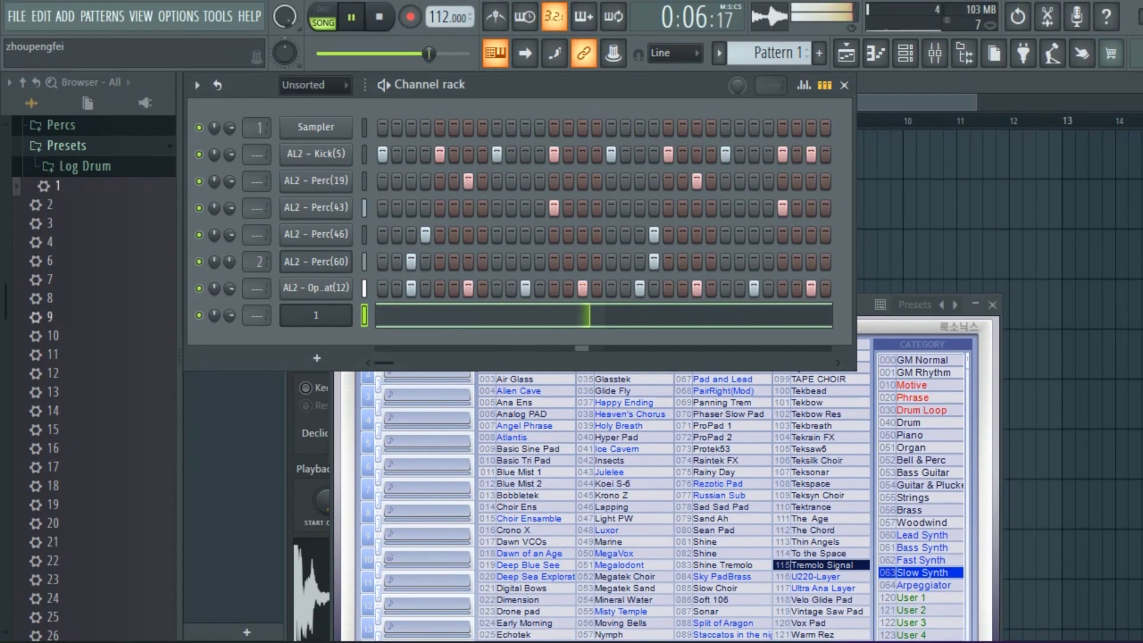
drag(55, 205, 325, 352)
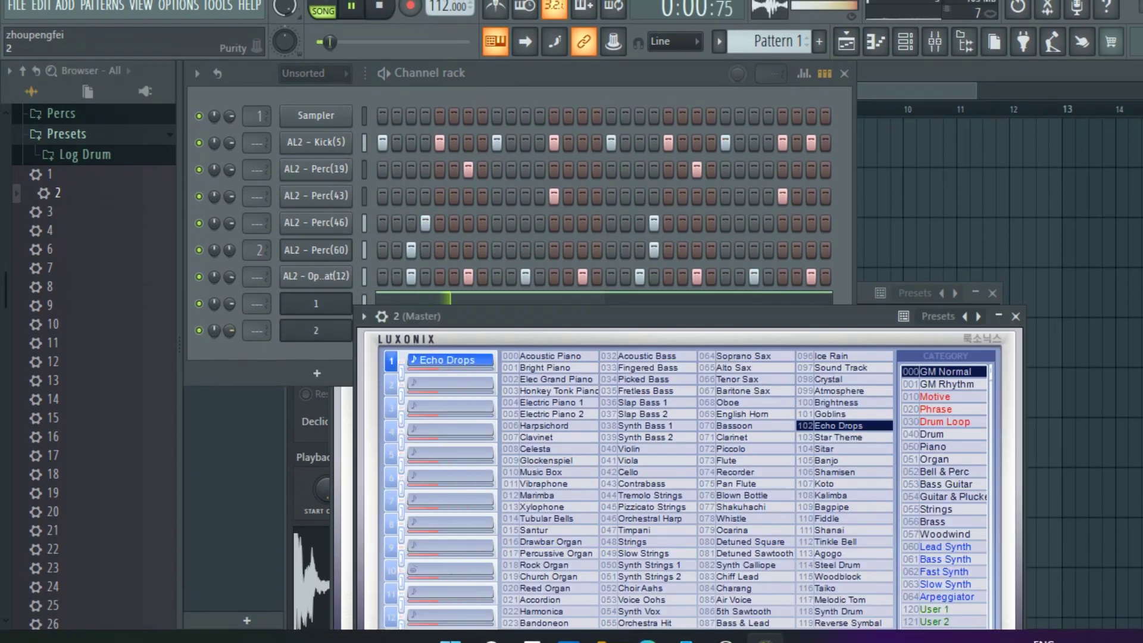
right_click(343, 327)
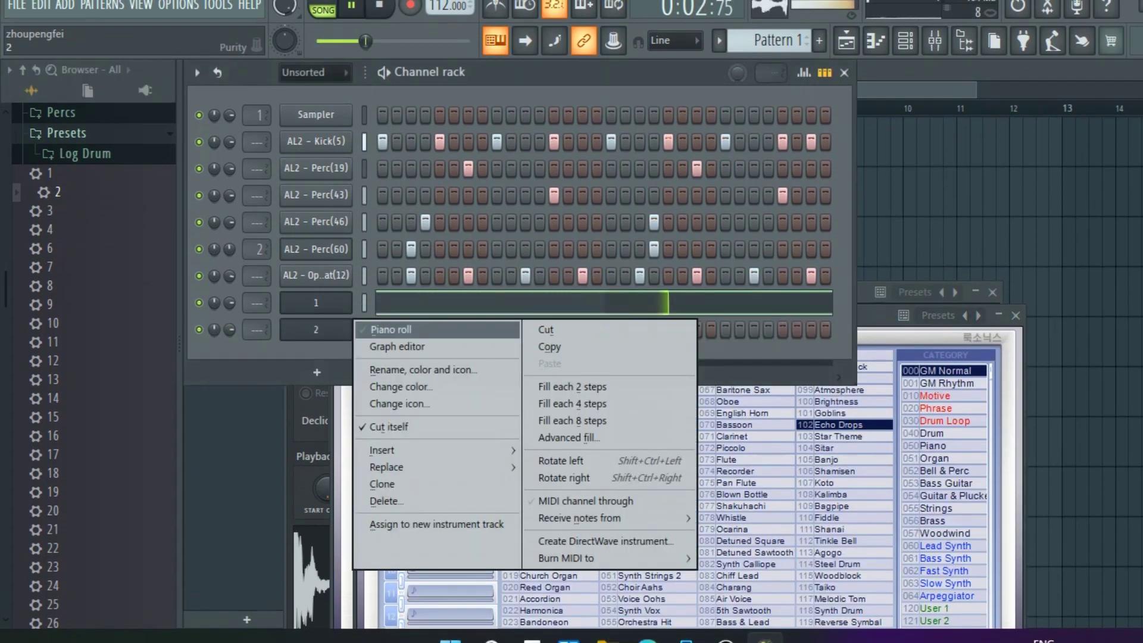
click(384, 327)
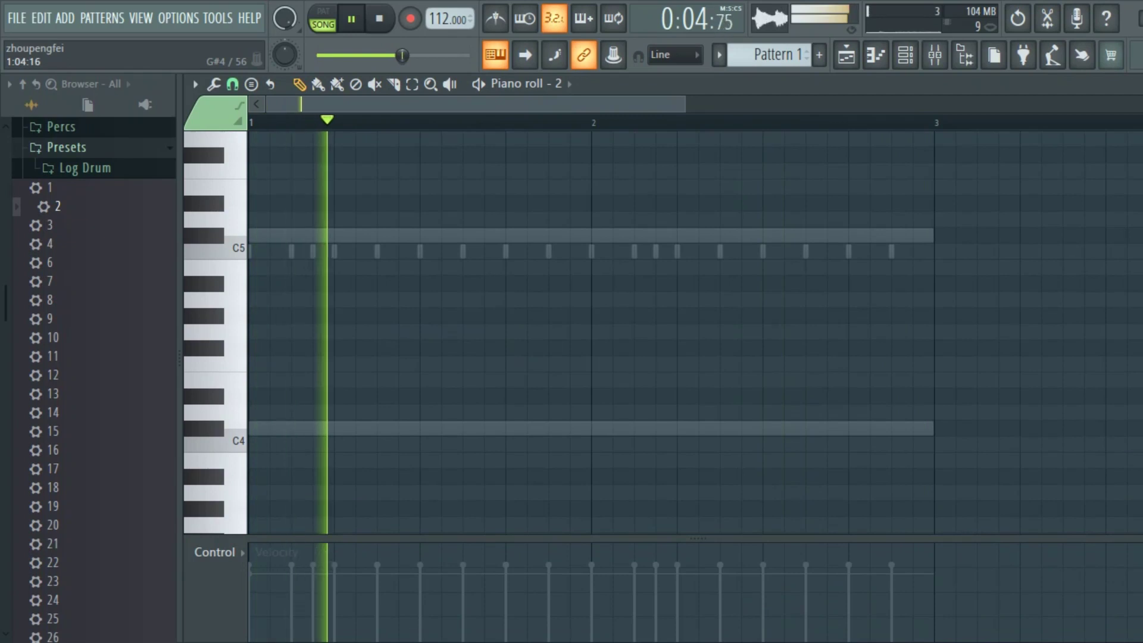
Step: Place one-step C#5 notes at steps 3 and 11 of bars 1 and 2, with slightly lowered velocity
click(304, 193)
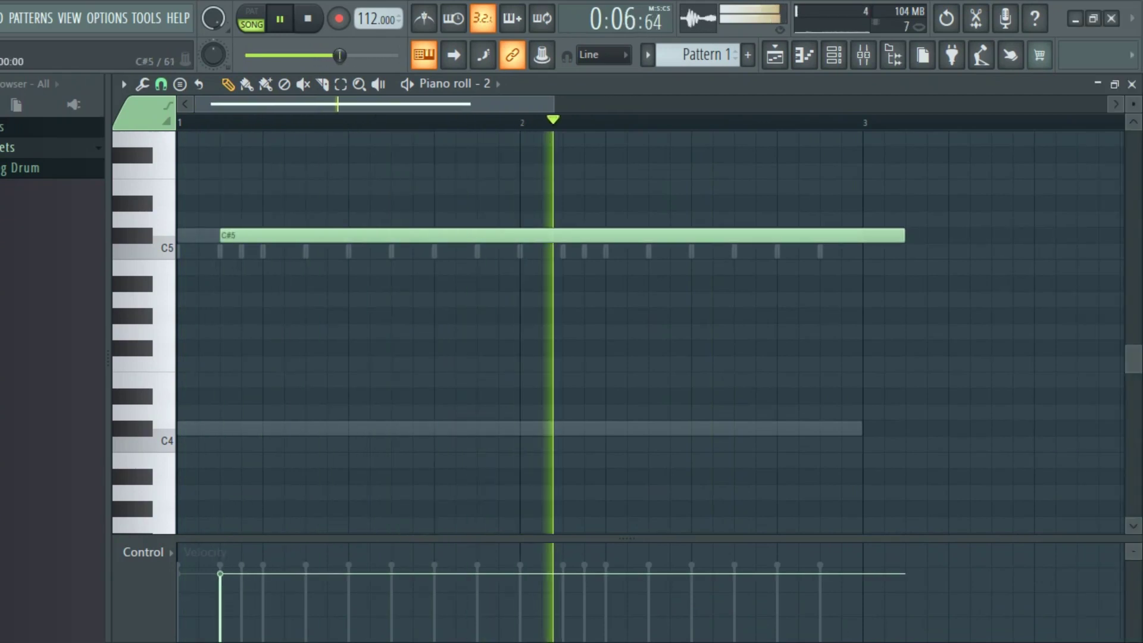
drag(957, 235, 296, 280)
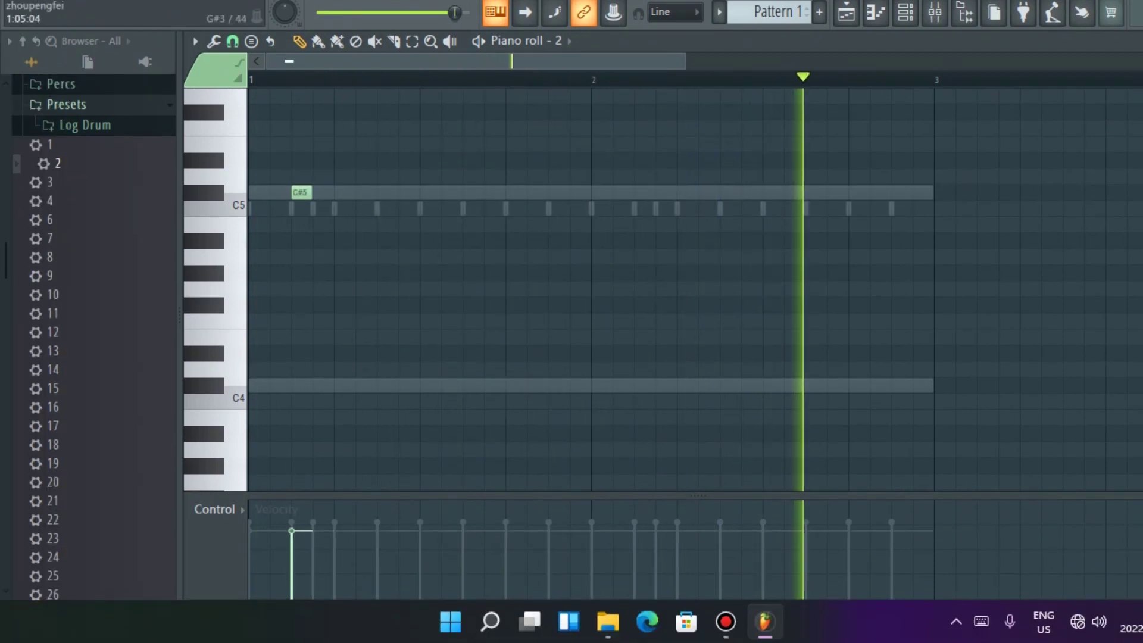
mouse_move(293, 531)
mouse_down()
mouse_move(289, 554)
mouse_move(290, 543)
mouse_up()
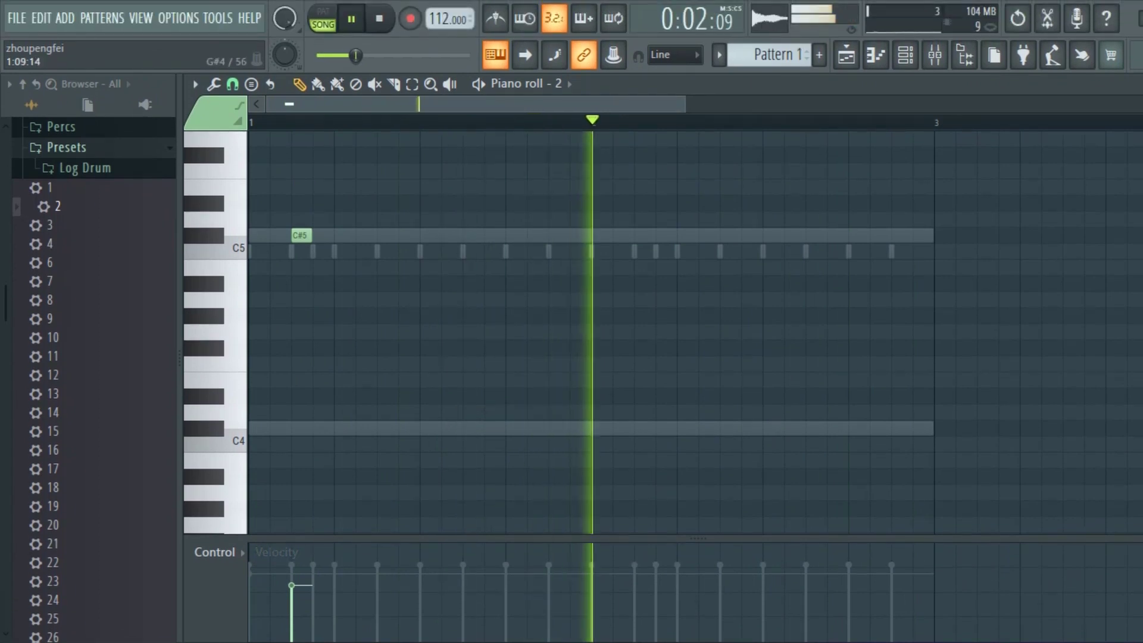
click(473, 192)
click(644, 236)
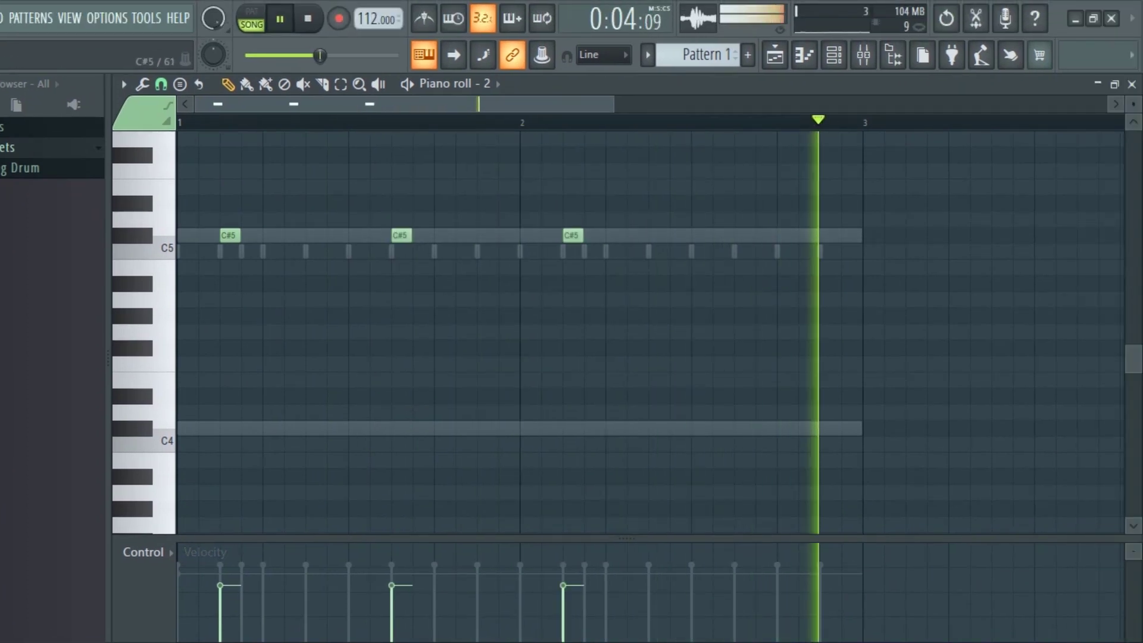
click(745, 235)
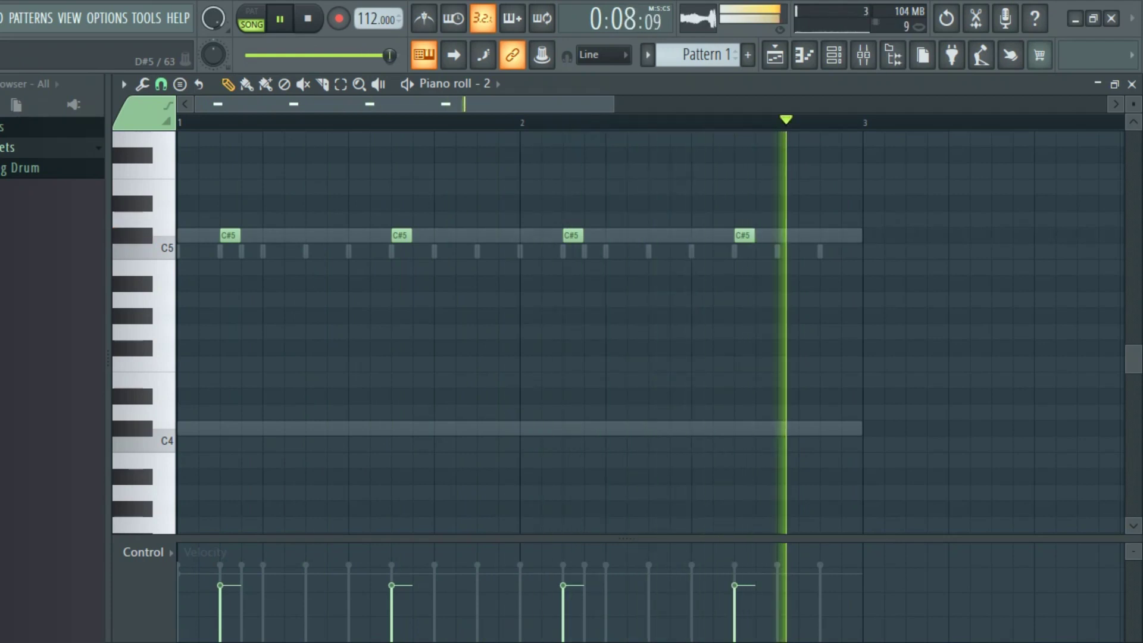
Step: Lower the preset 2 channel's volume in the Channel rack and switch to the Playlist
key(F7)
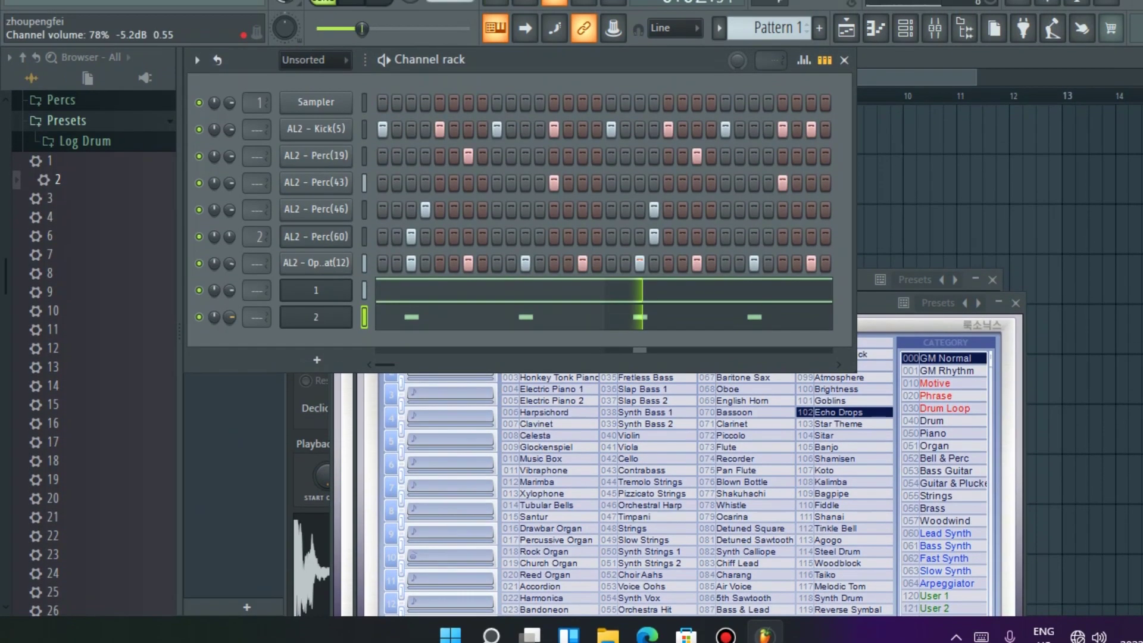
drag(230, 316, 229, 329)
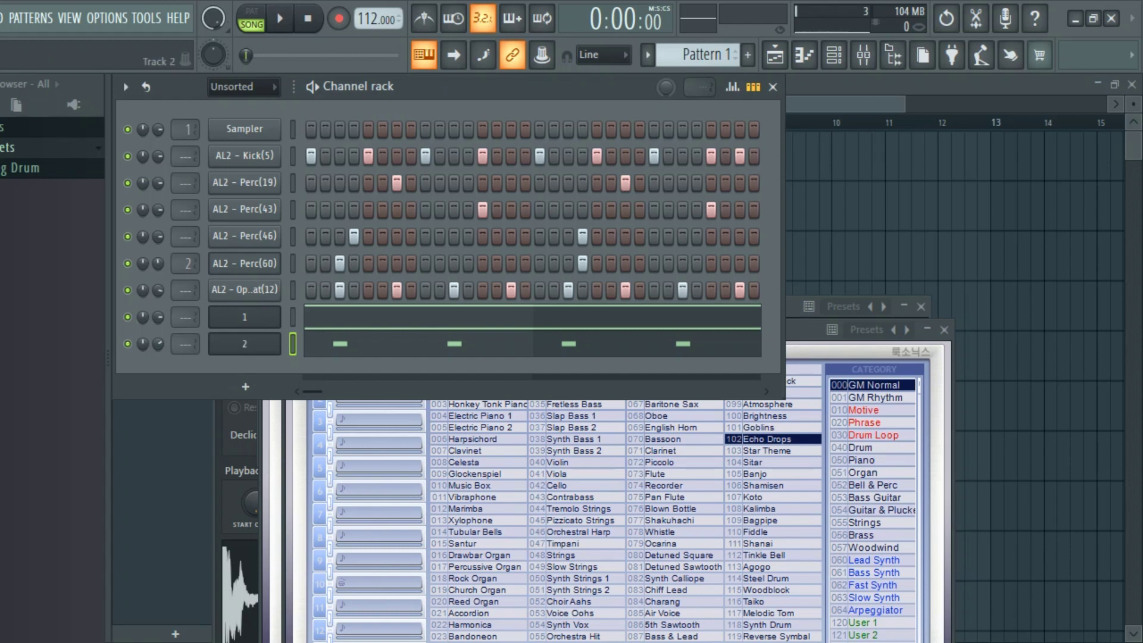
key(F5)
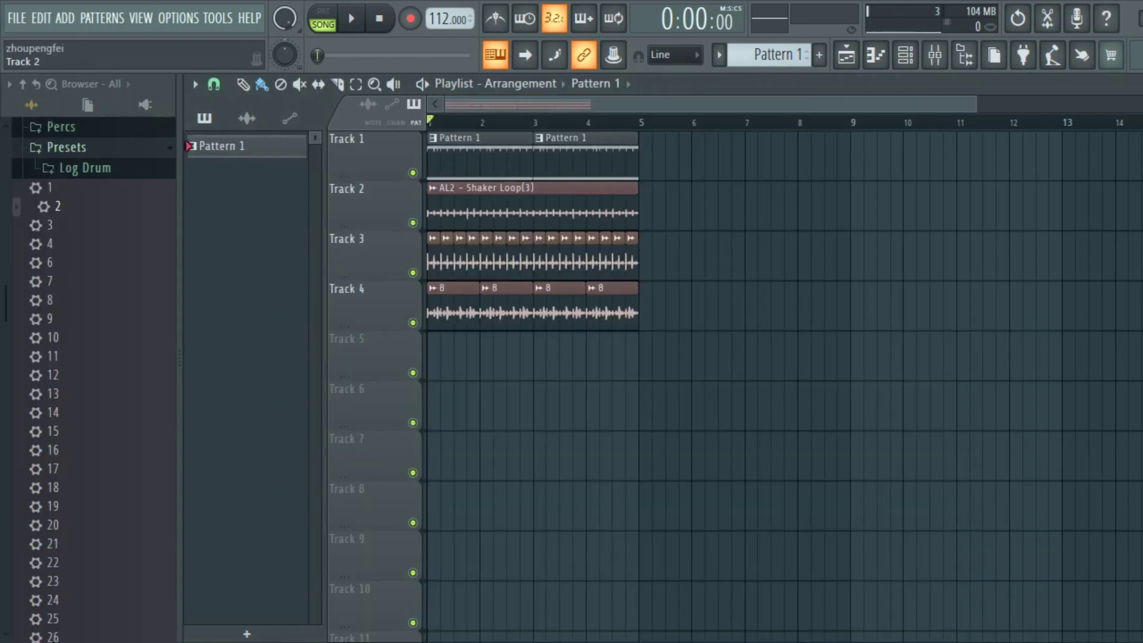
Step: Browse the pack's Rolls folder and audition roll samples such as AL2 - Roll(2) and AL2 - Roll(6)
click(67, 147)
scroll(89, 357, up, 4)
click(68, 414)
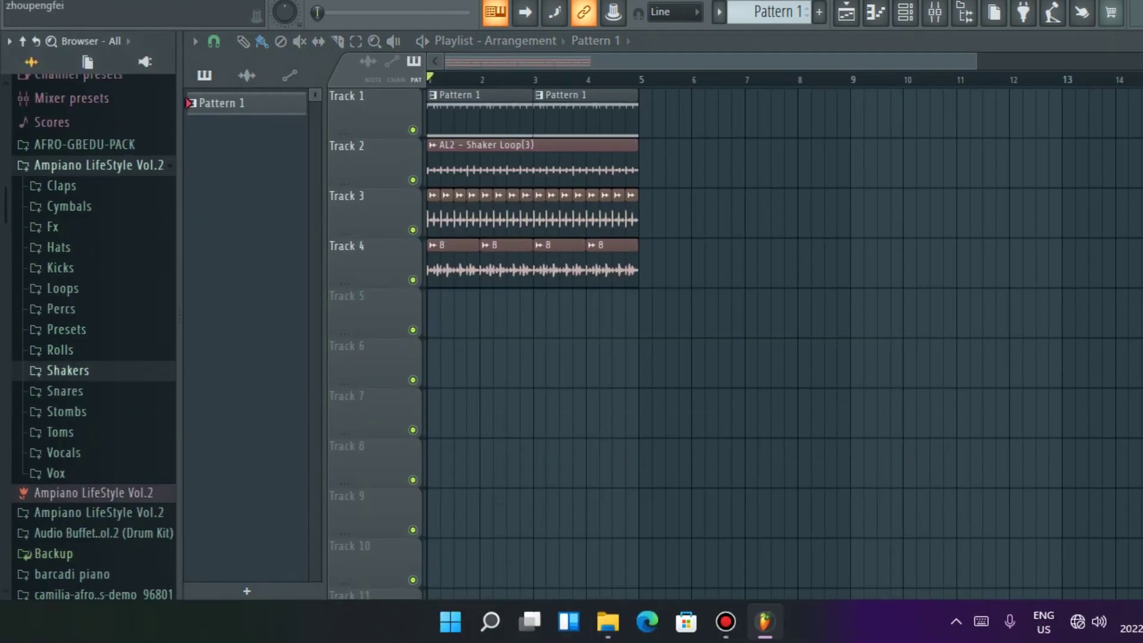
click(60, 159)
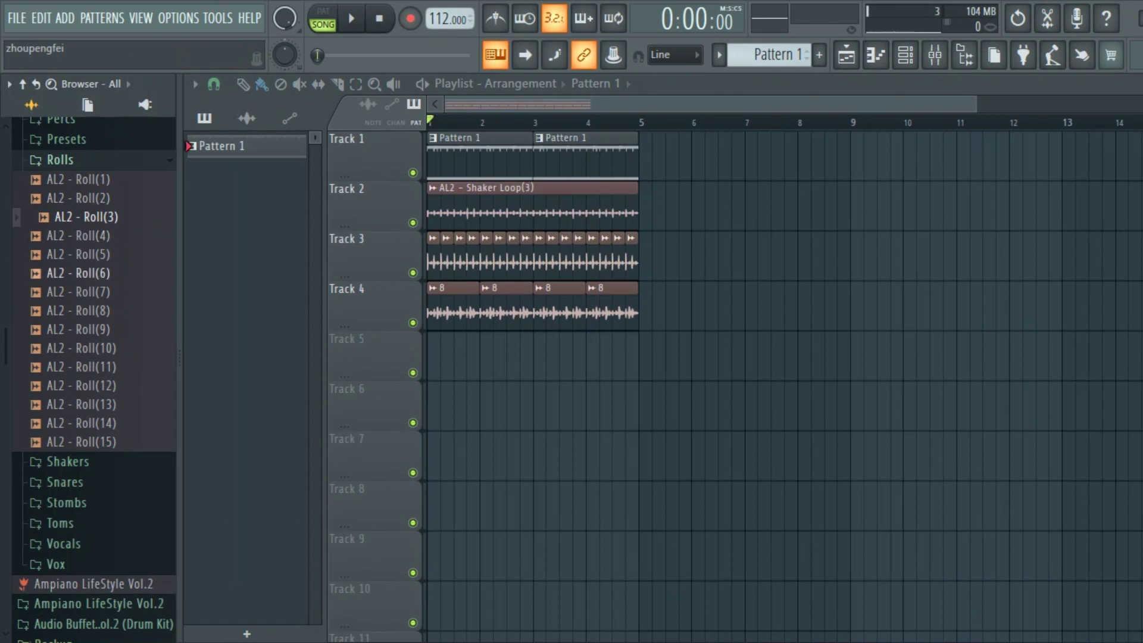
click(79, 230)
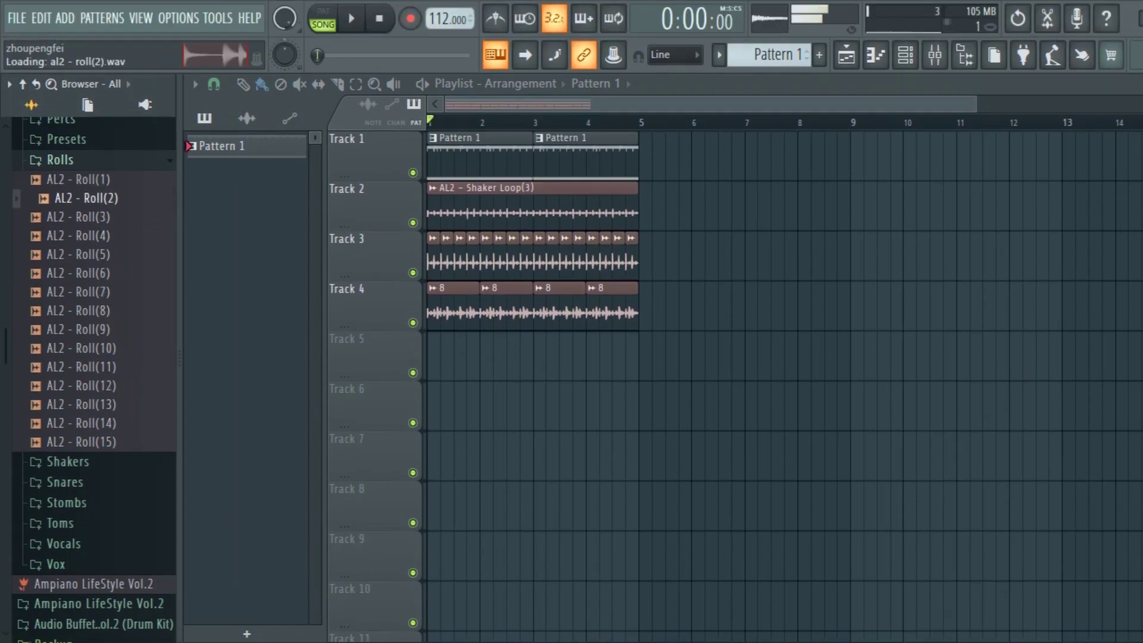
Step: Audition samples in the pack's Fx folder and place AL2 - Fx(9) on Track 6 at bar 1
scroll(94, 357, up, 5)
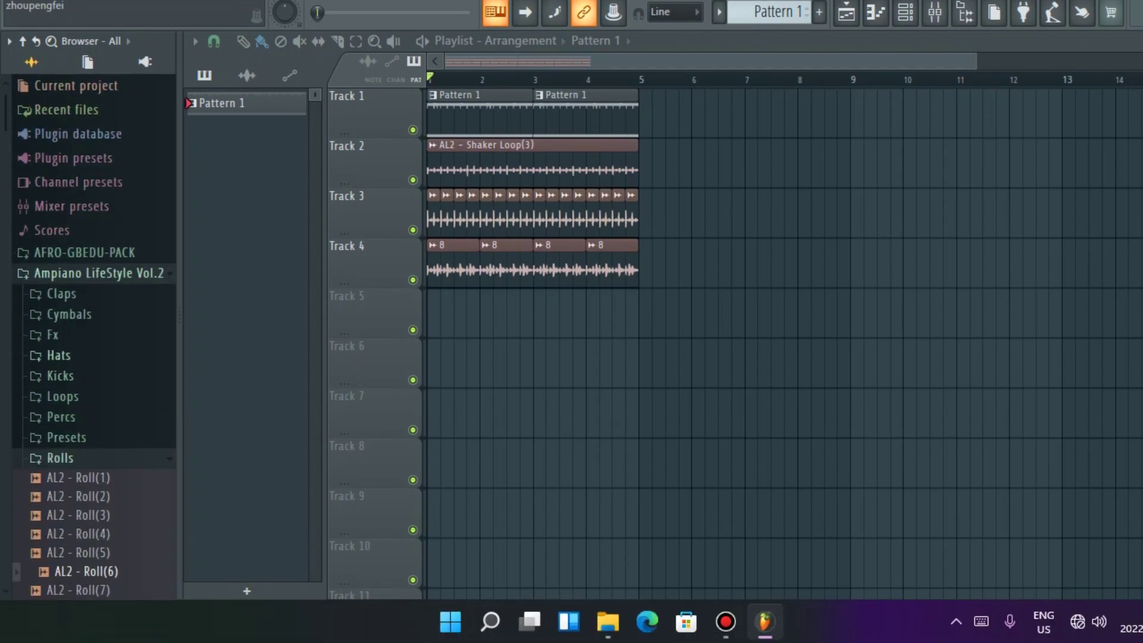
click(53, 334)
click(81, 290)
click(74, 323)
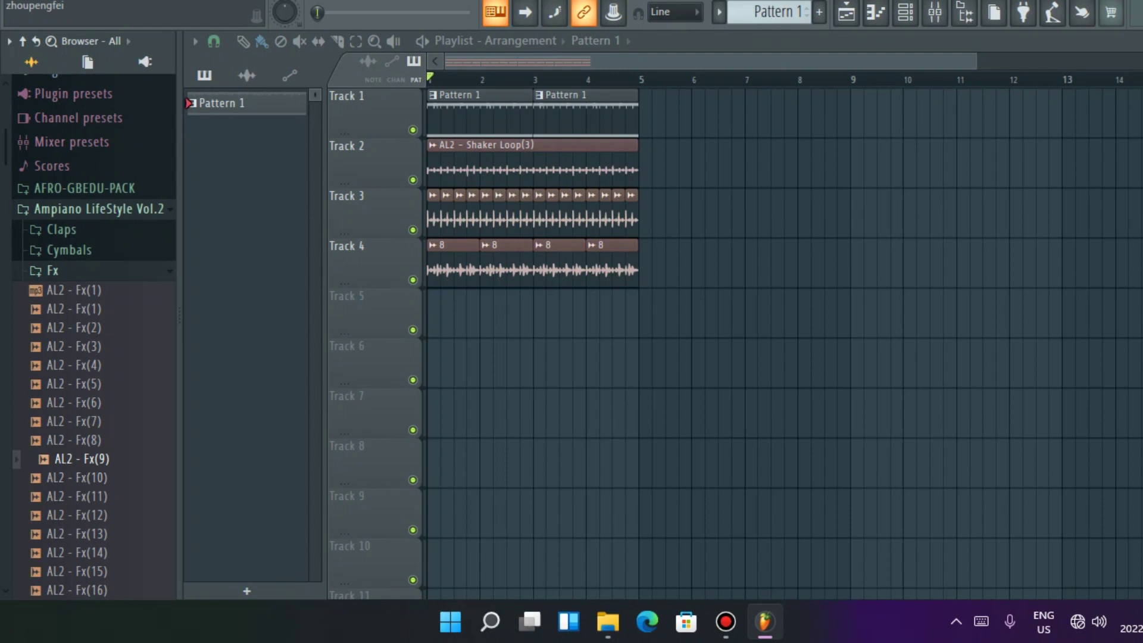
drag(82, 459, 432, 372)
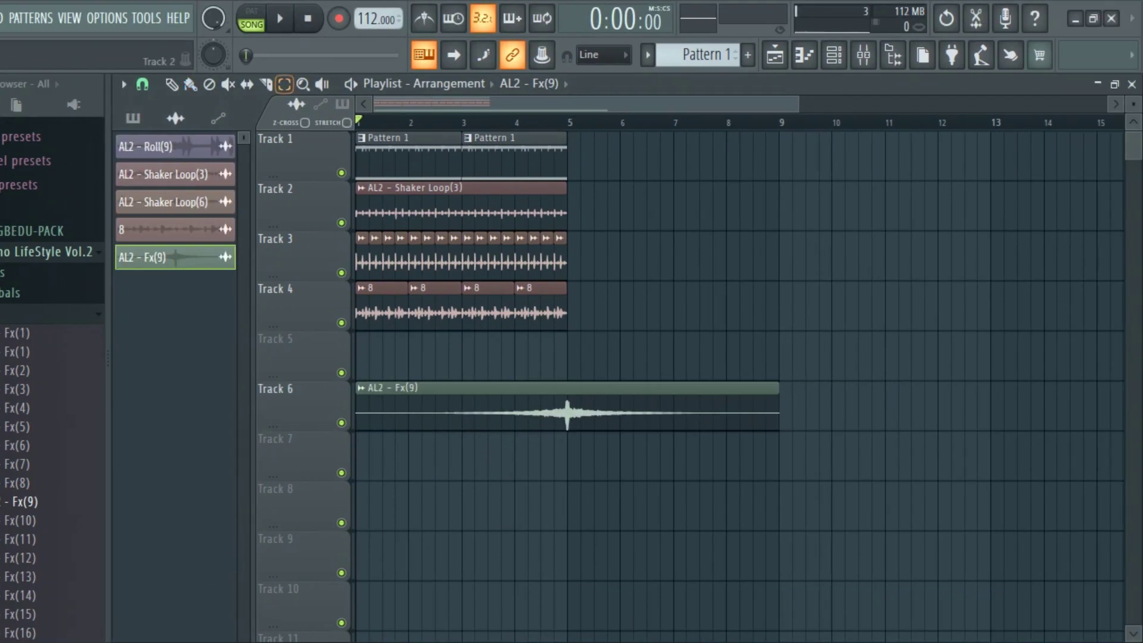
Step: Duplicate all clips on Tracks 1 to 4 to bar 5 and delete the two Pattern 1 clips from bars 1 to 4
ctrl+drag(429, 138, 775, 411)
ctrl+drag(668, 322, 428, 138)
shift+drag(488, 202, 700, 202)
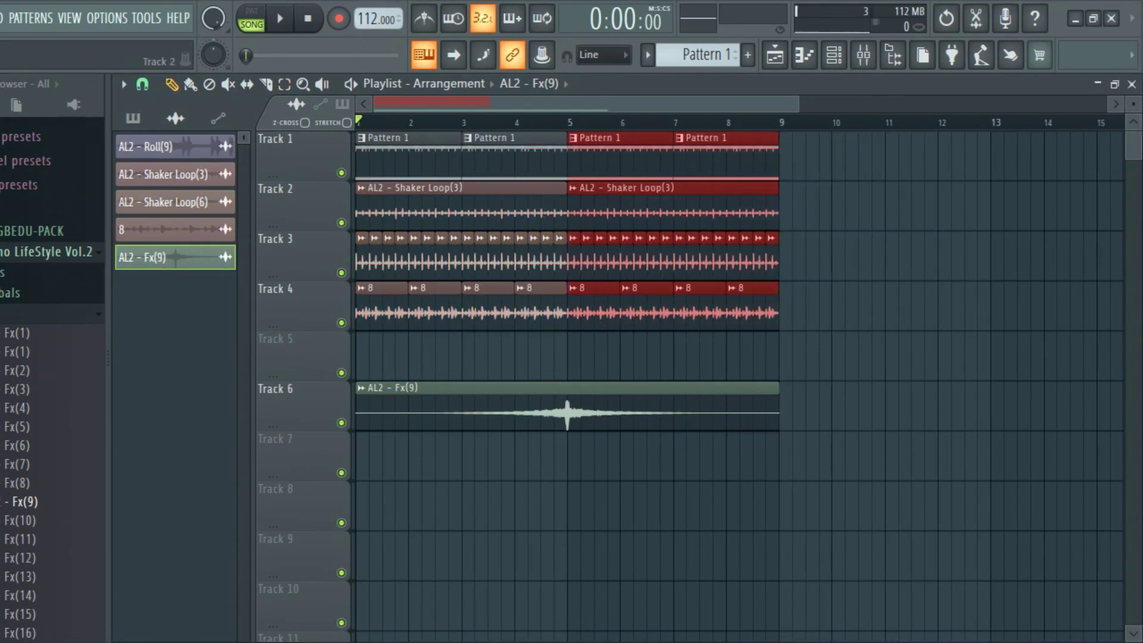
right_click(514, 156)
right_click(408, 156)
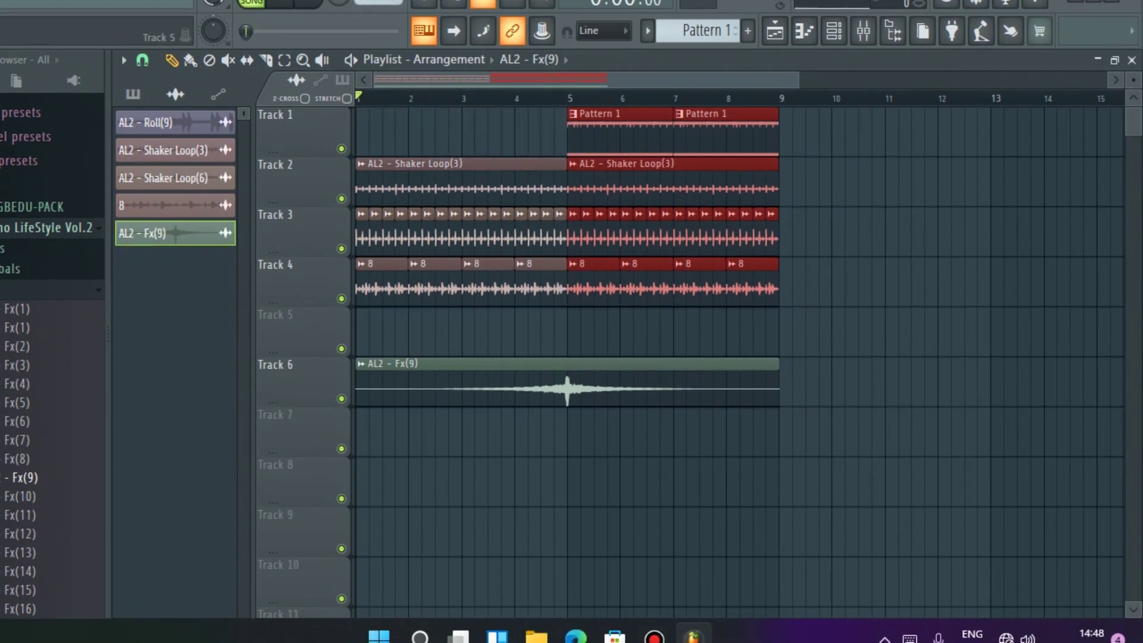
Step: Lower the AL2 - Fx(9) clip's channel volume while the arrangement plays, listen to the result and stop playback
key(space)
double_click(464, 364)
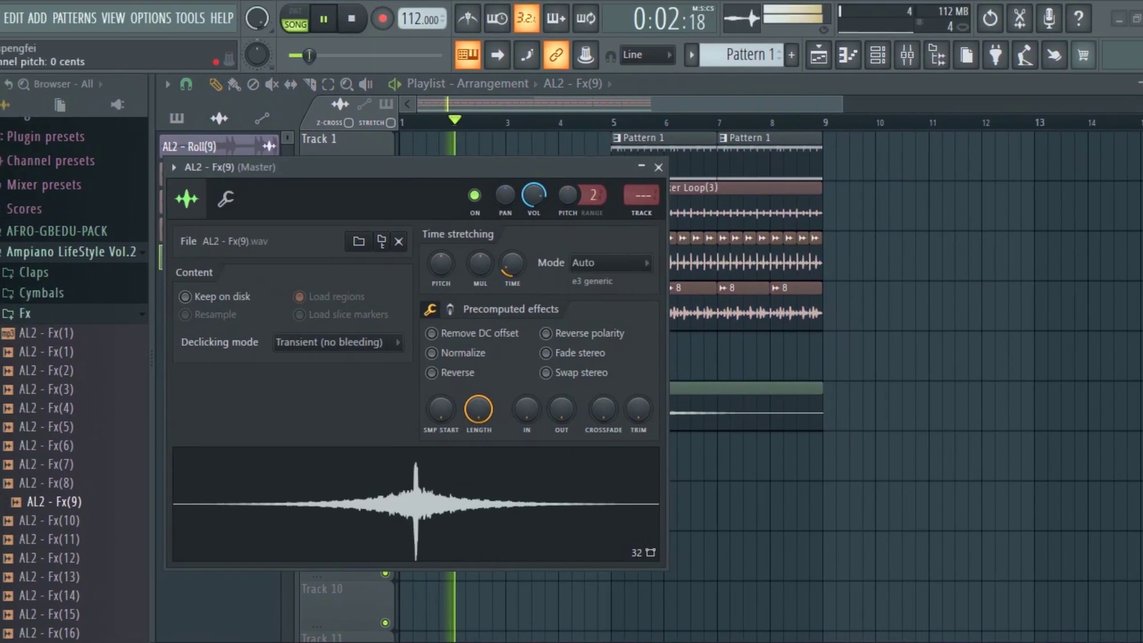
drag(490, 152, 491, 158)
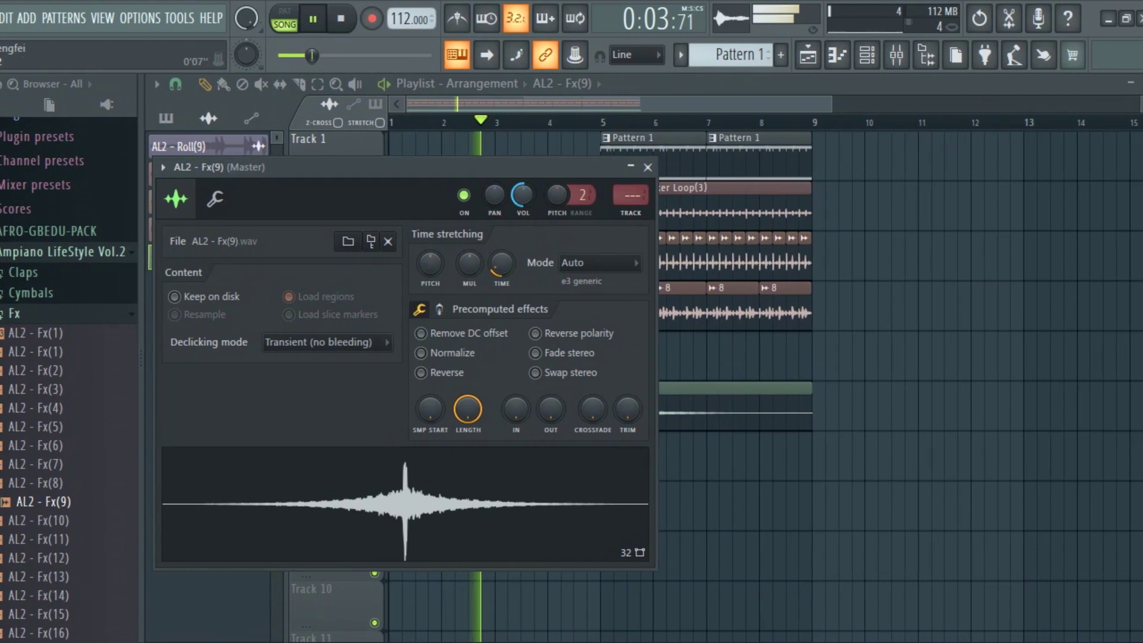
key(Escape)
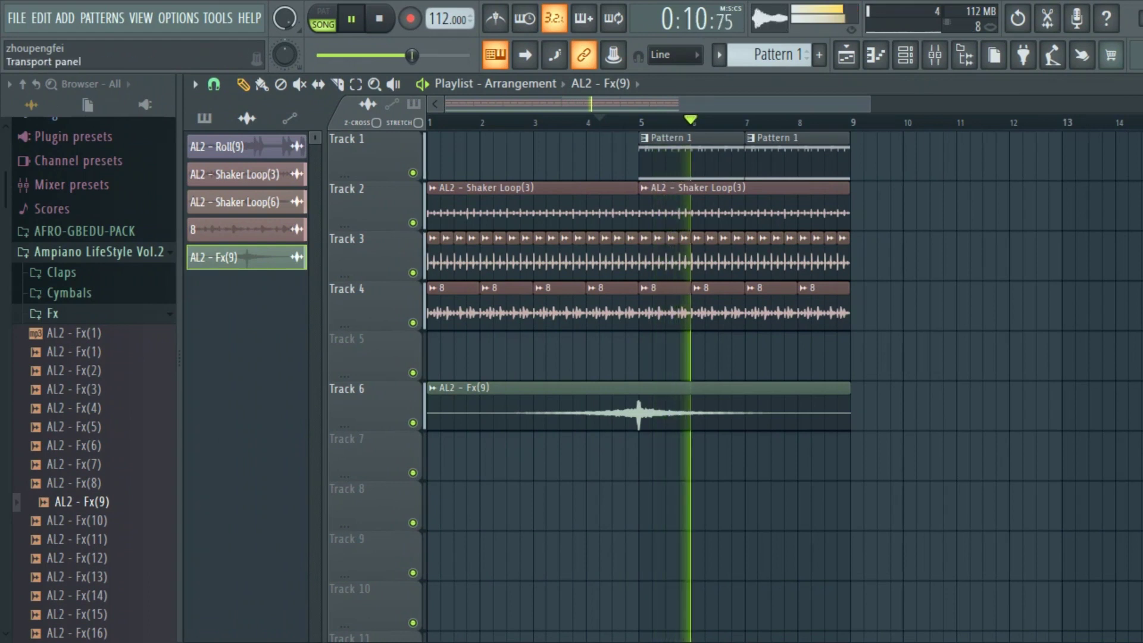
click(379, 18)
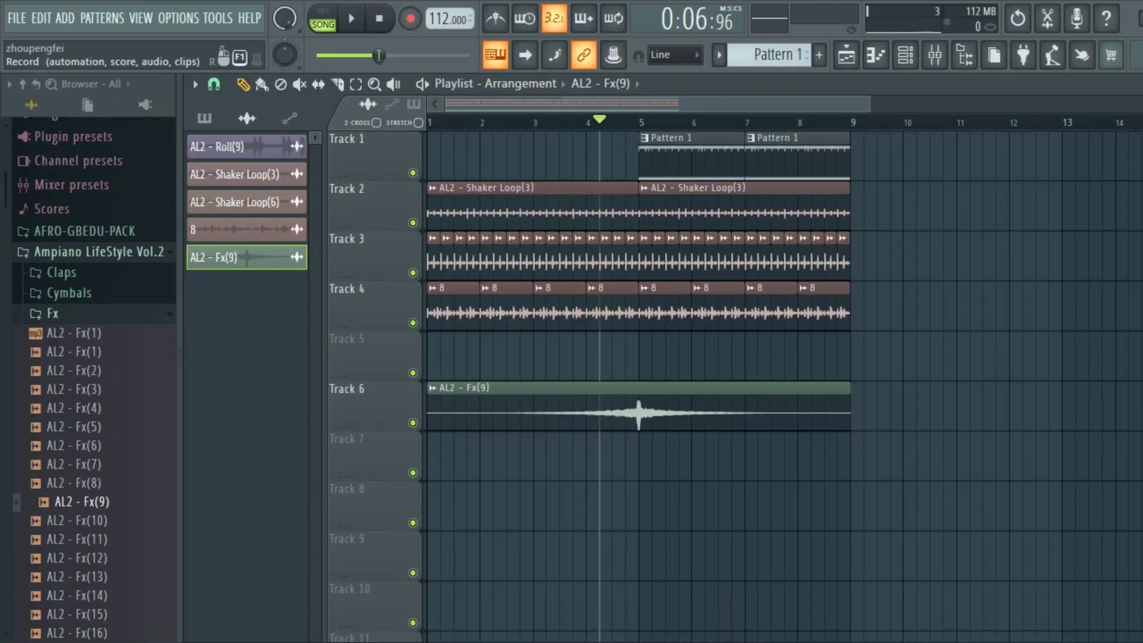
click(380, 18)
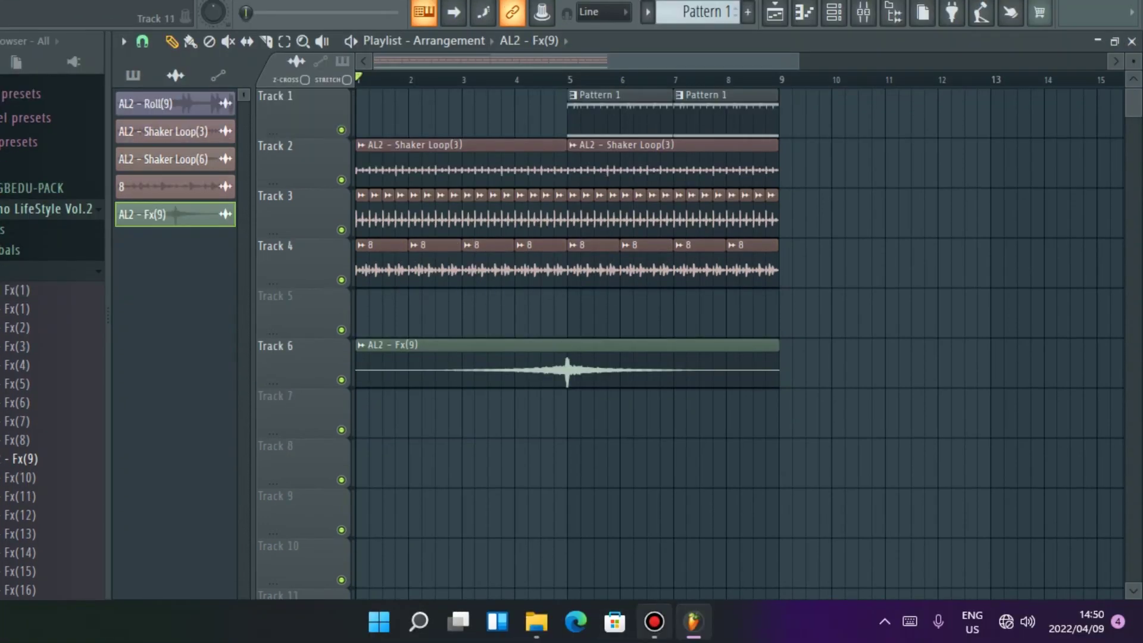
mouse_move(726, 622)
click(654, 622)
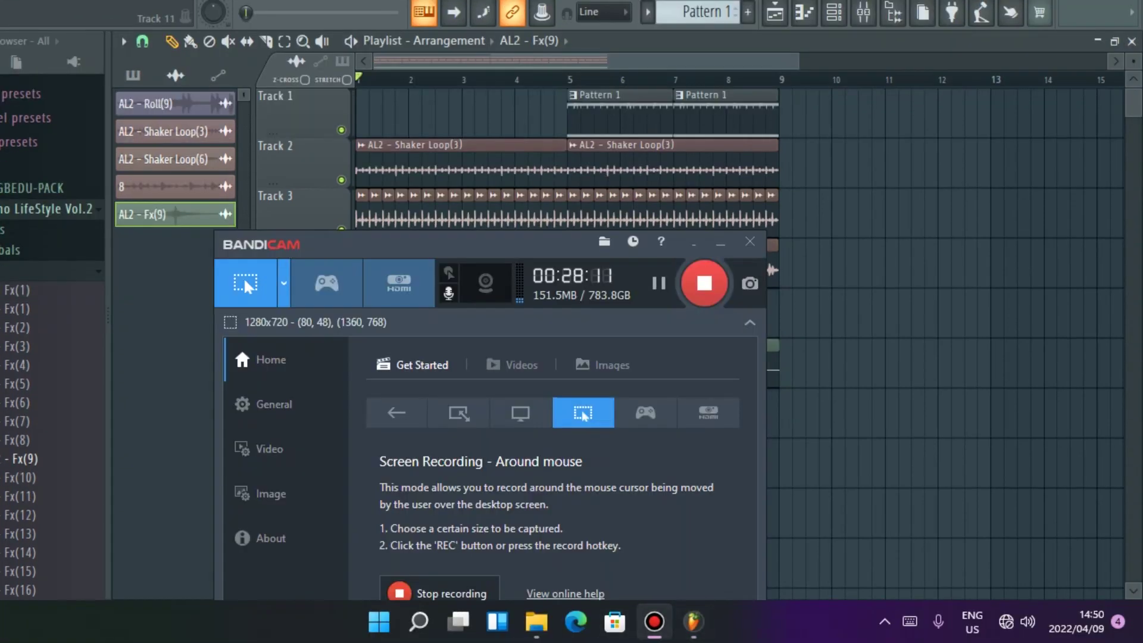